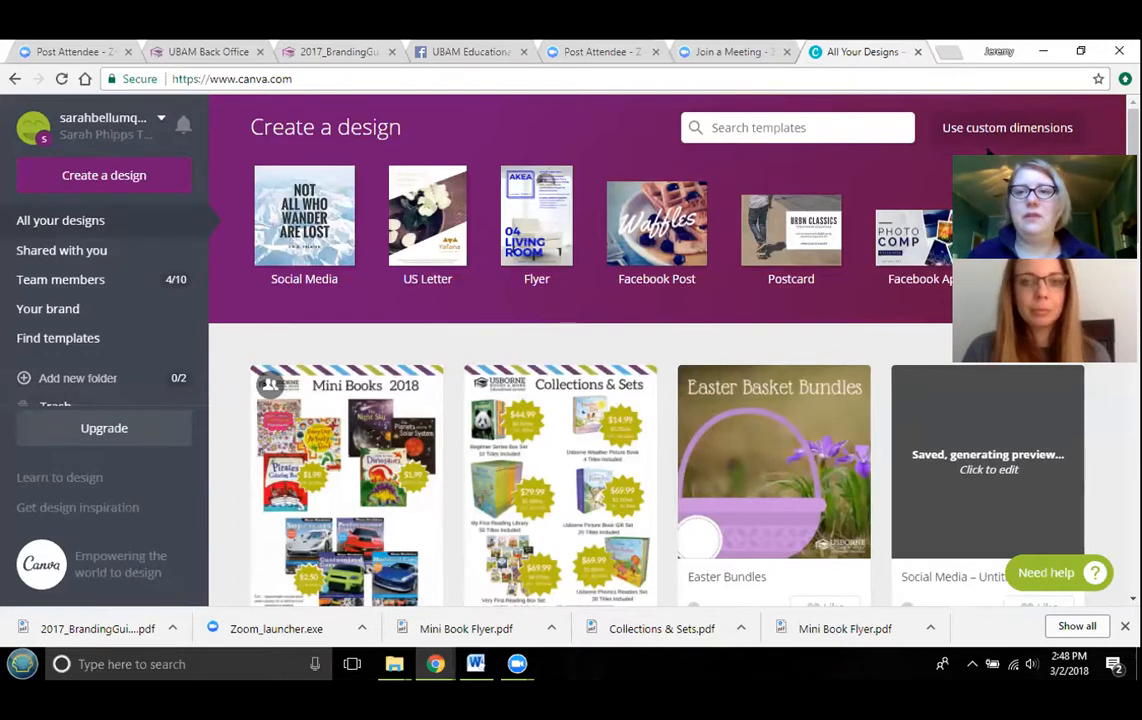
- Open Pixabay in a new browser tab through a Google search and search its images for grass
left_click(948, 52)
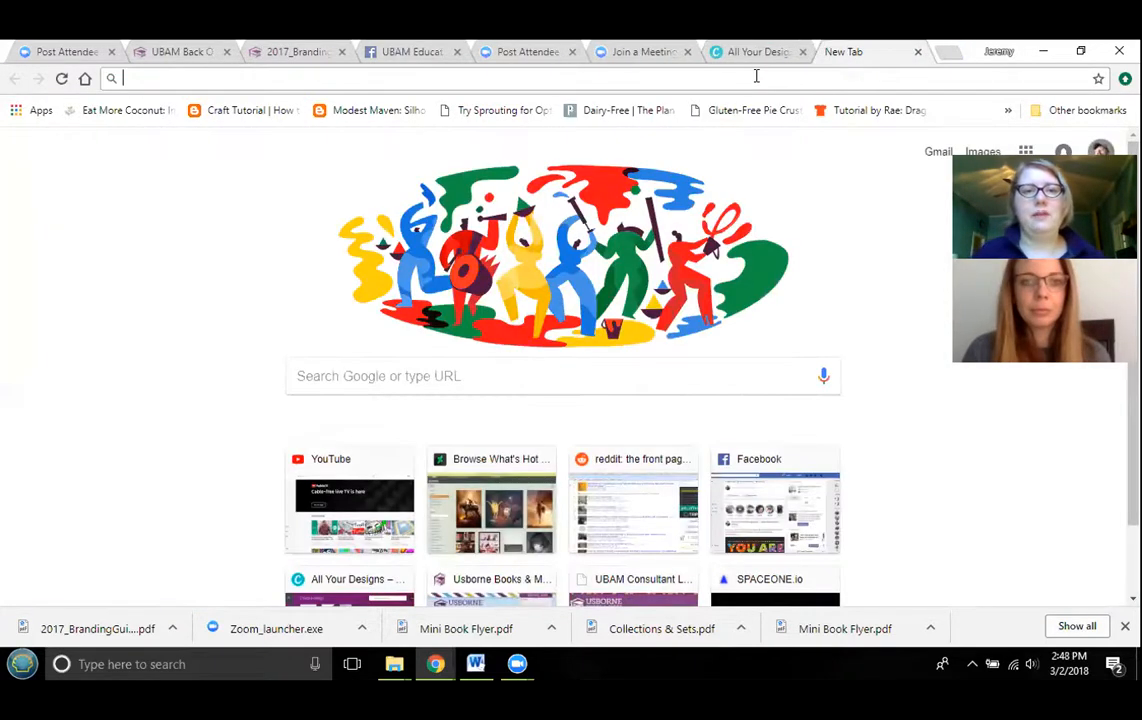
type("pixa")
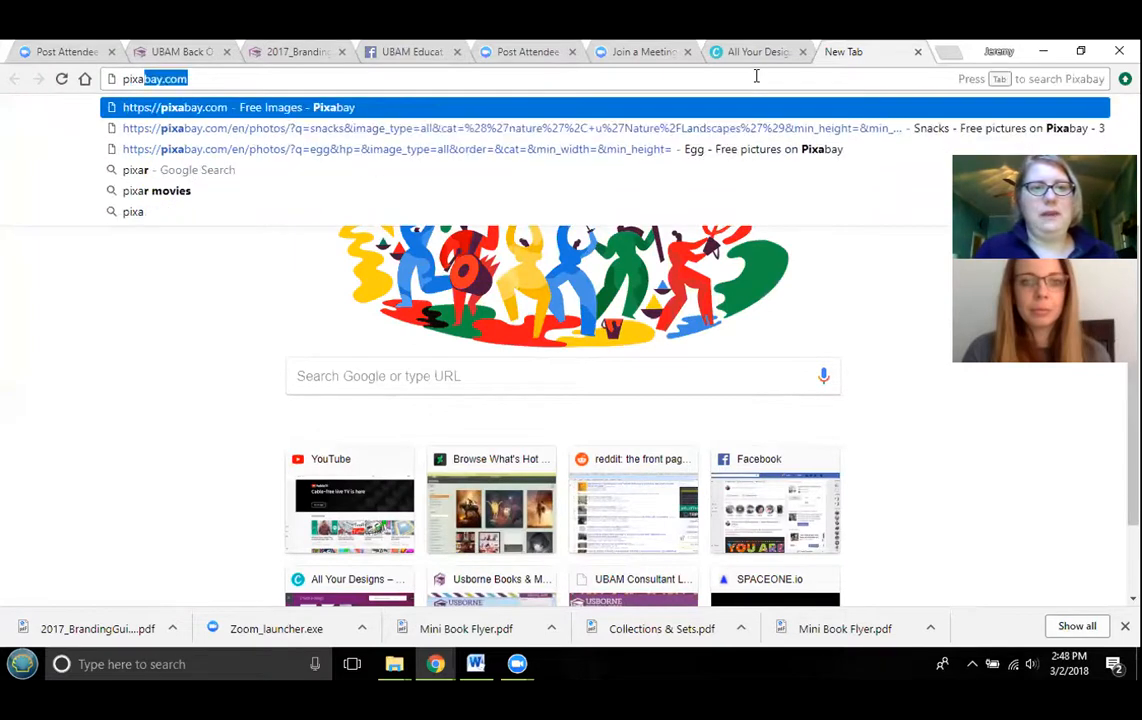
type("b")
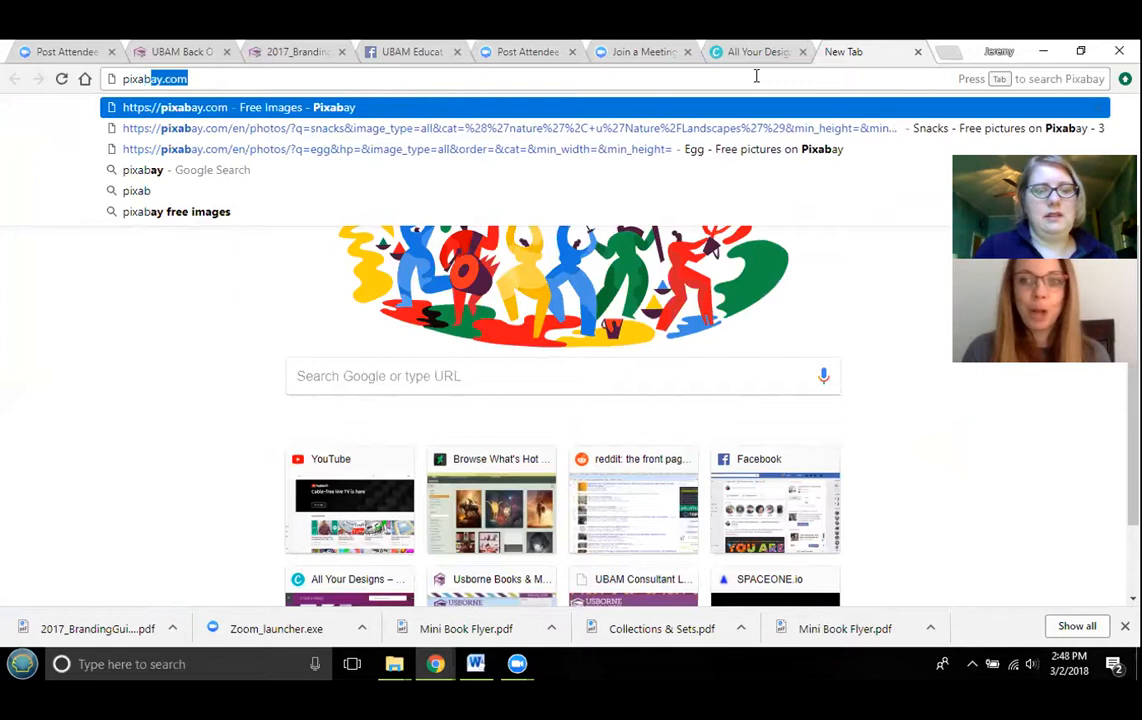
type("ay")
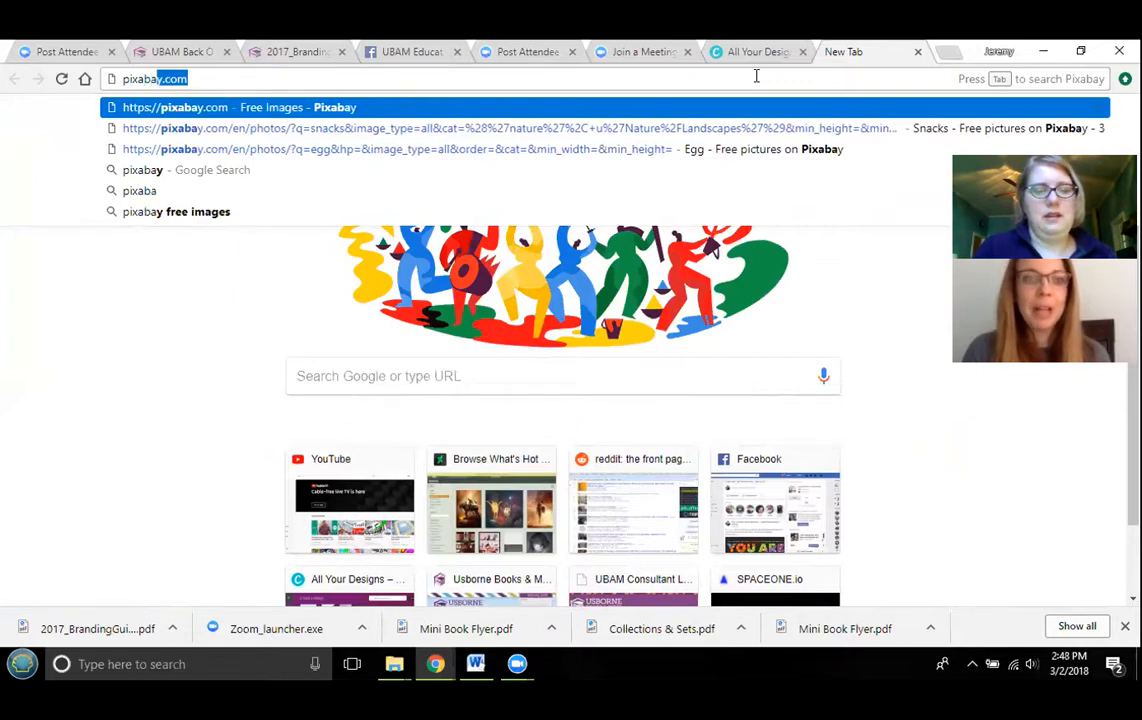
key("Return")
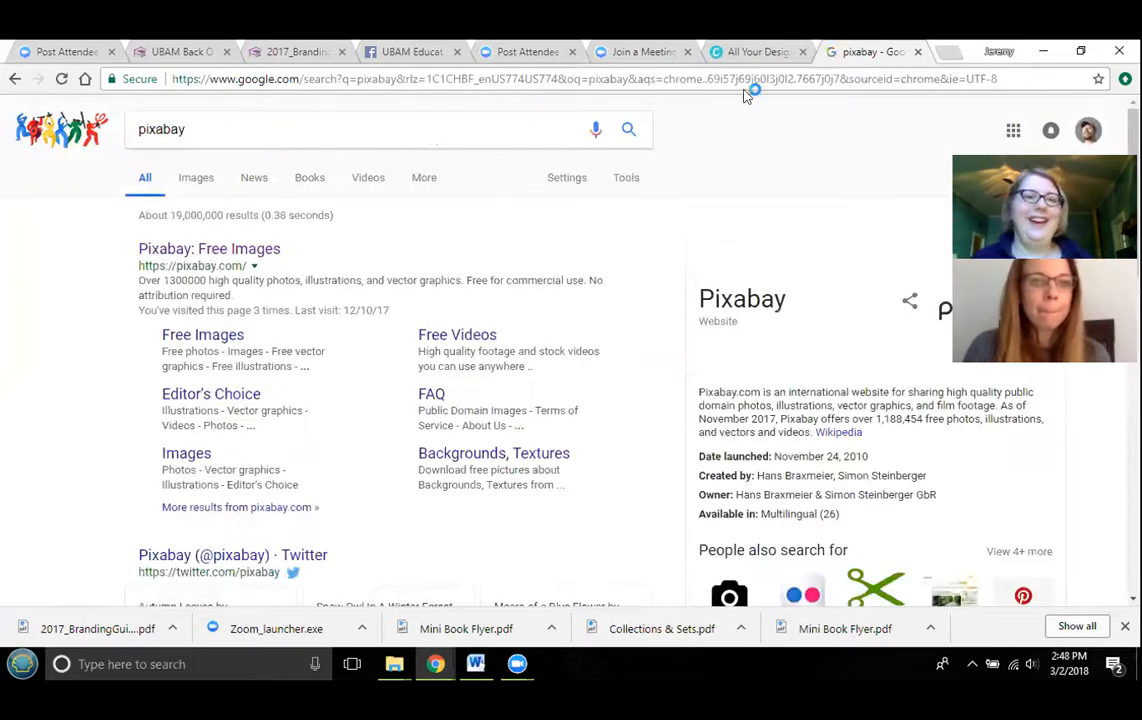
left_click(243, 251)
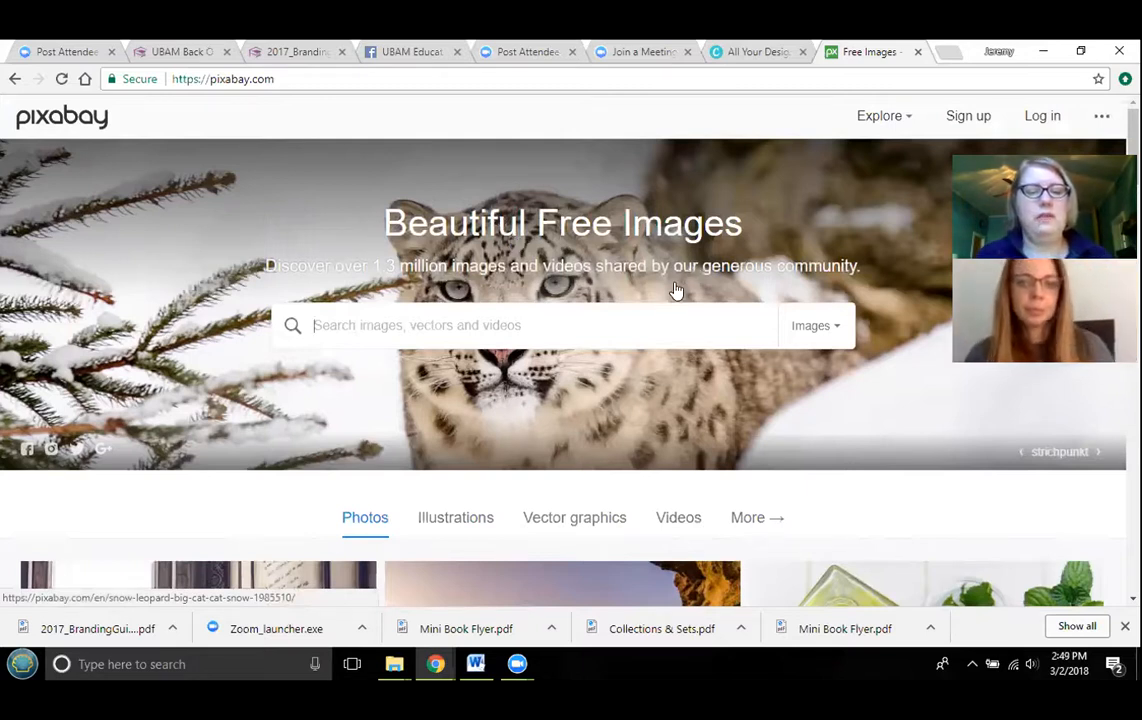
type("grass")
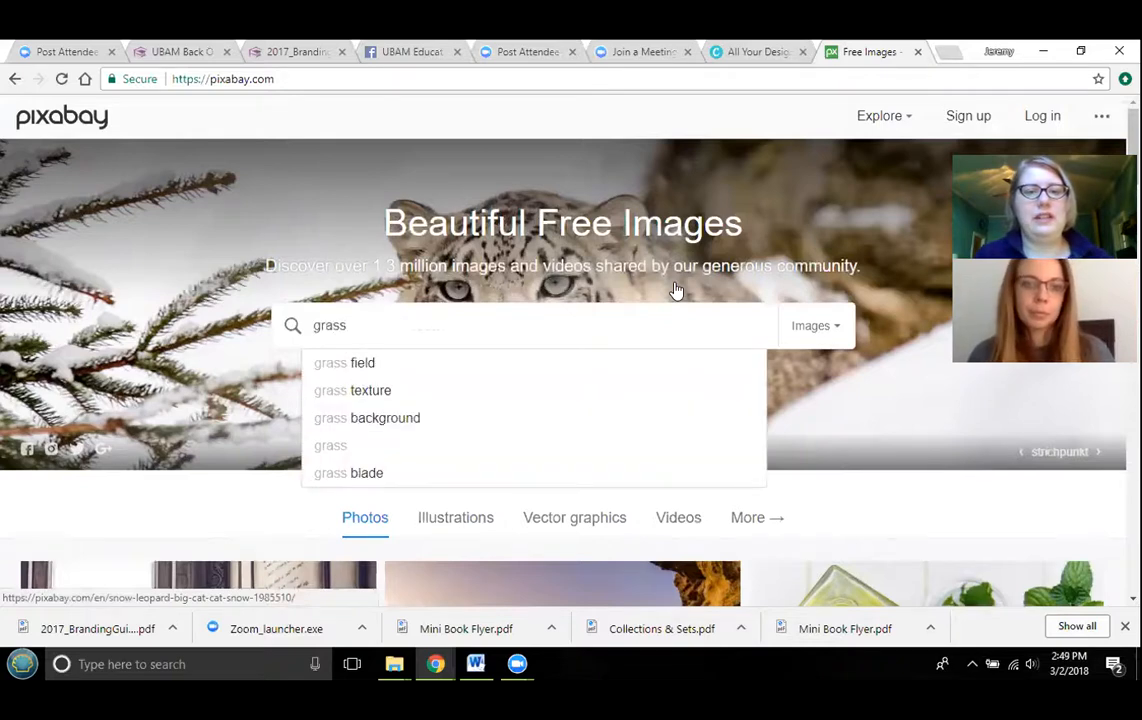
key("Return")
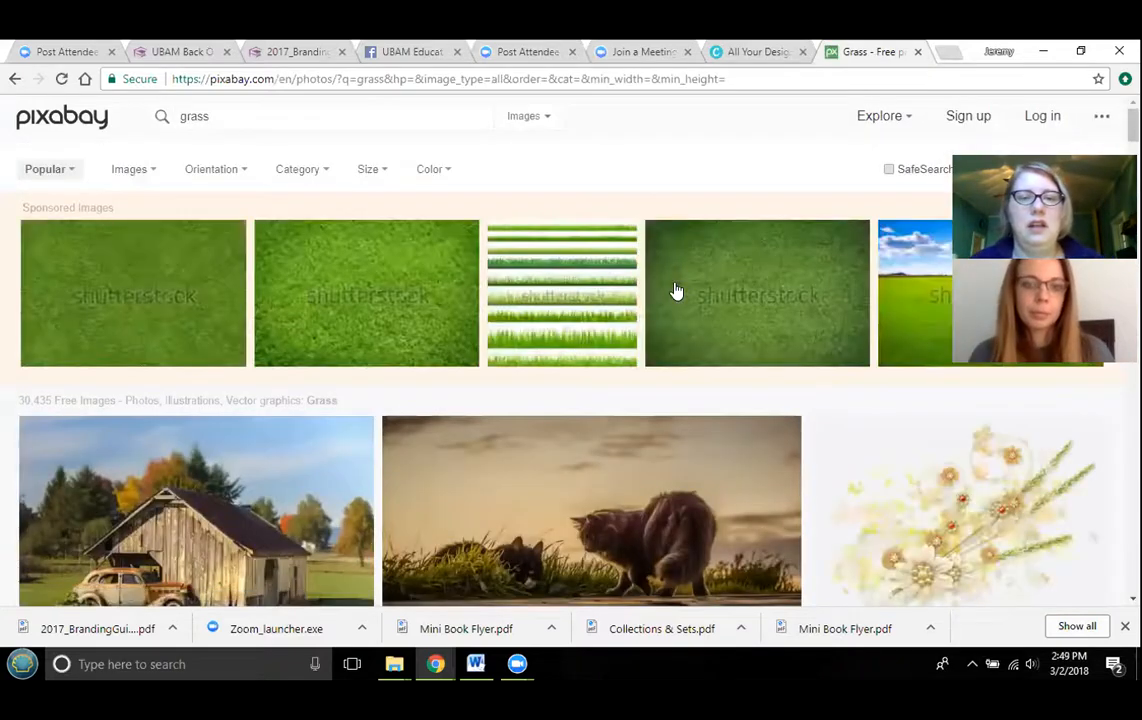
- Browse through the first two pages of grass image results to pick a suitable photo
scroll(676, 290, "down", 6)
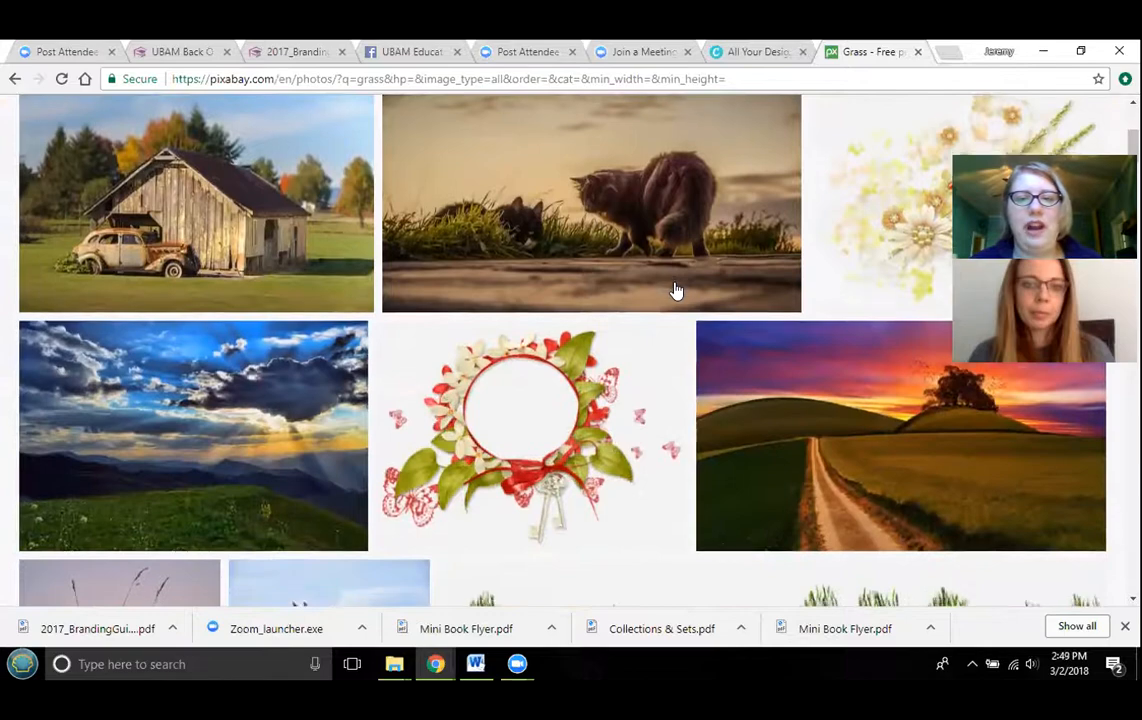
scroll(676, 290, "down", 4)
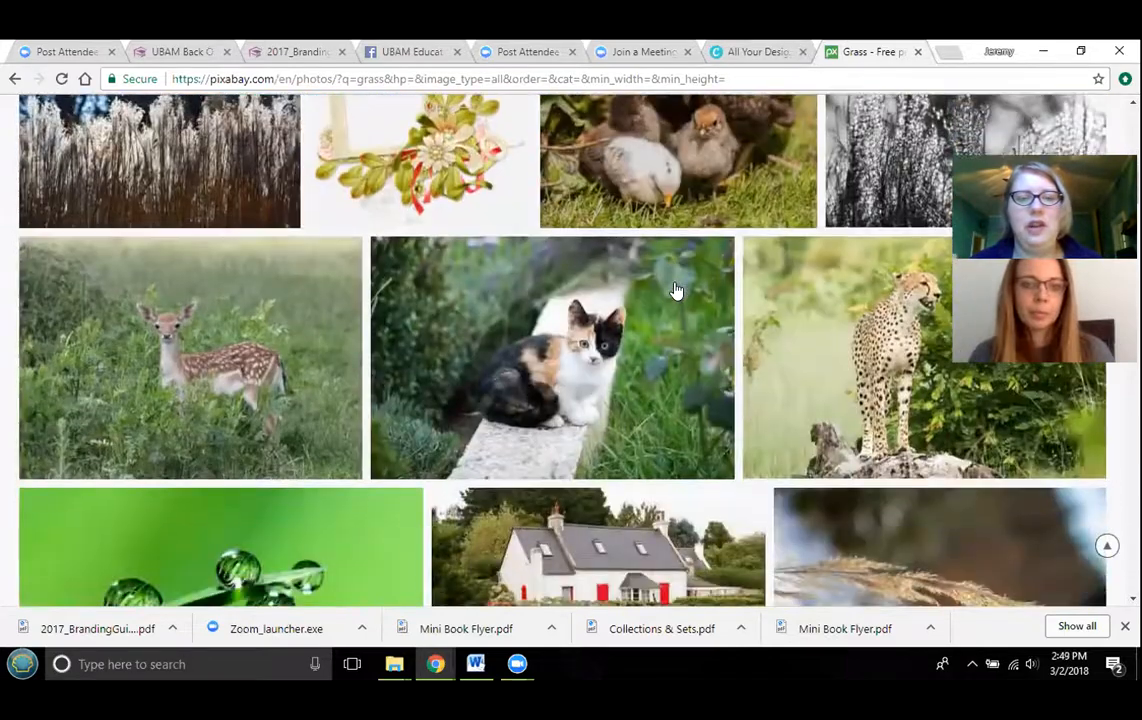
scroll(676, 290, "down", 8)
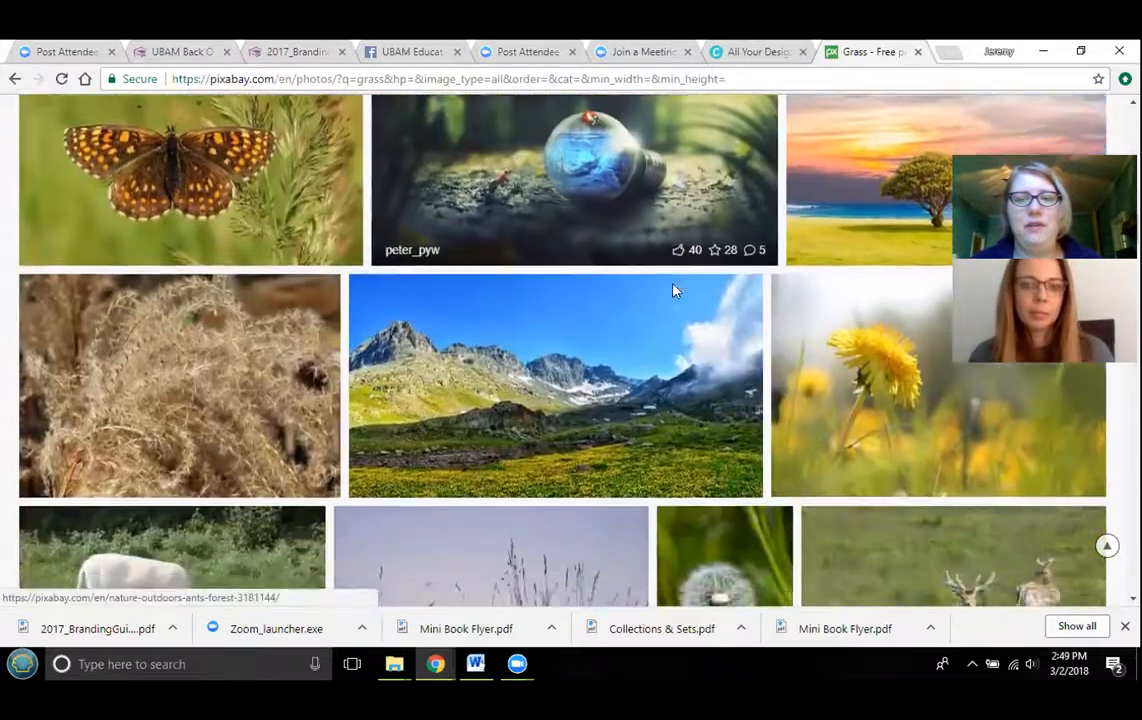
scroll(673, 290, "down", 7)
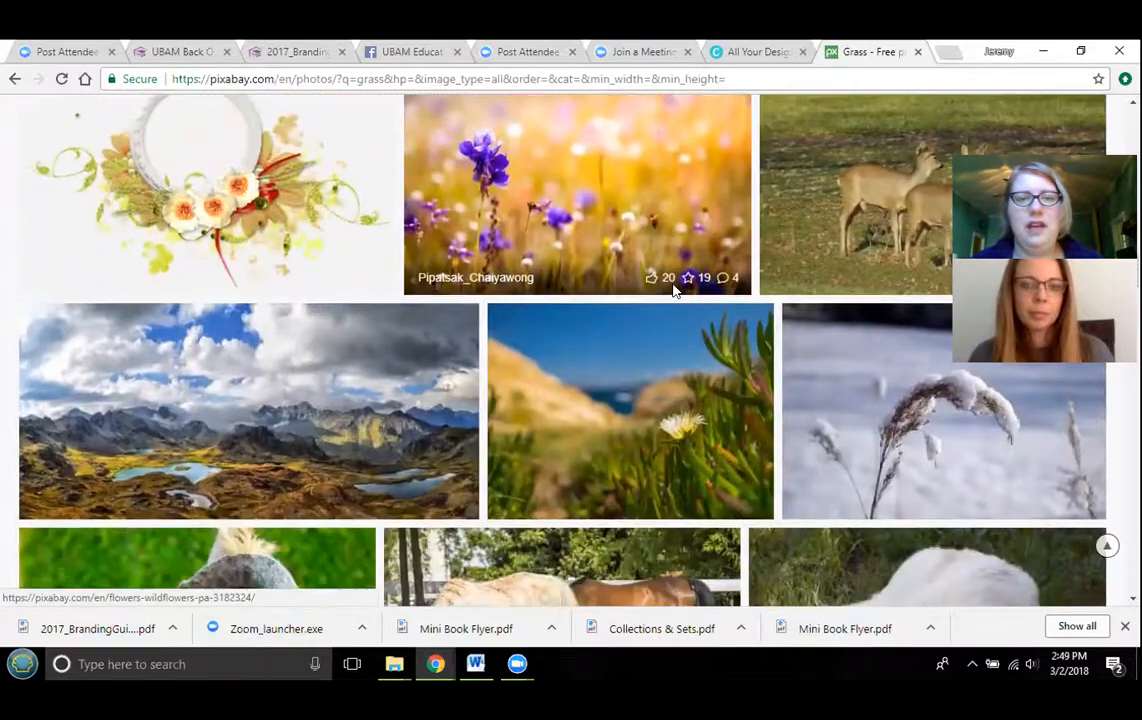
scroll(673, 290, "down", 10)
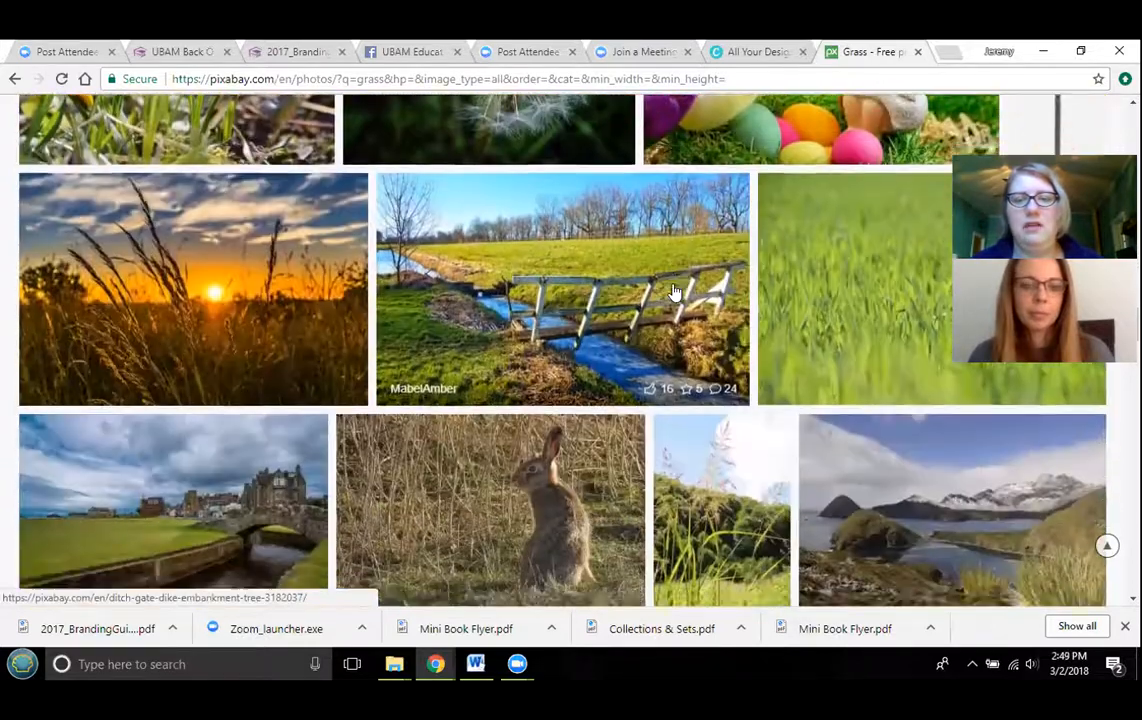
scroll(673, 290, "down", 10)
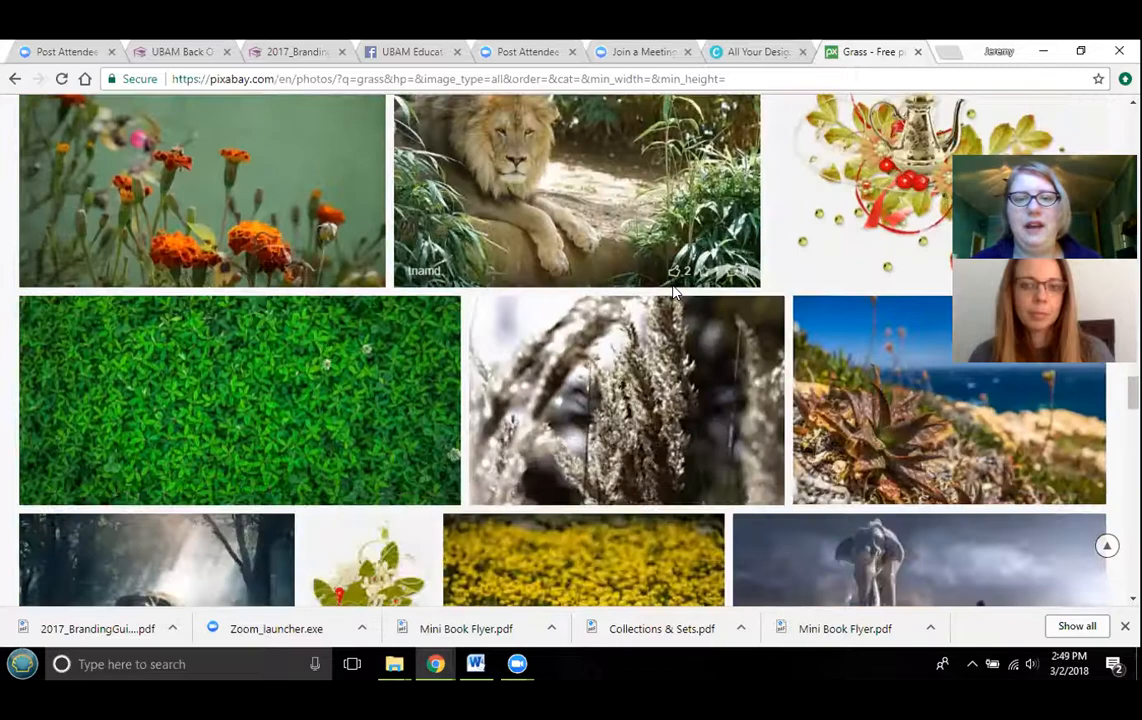
scroll(673, 290, "down", 10)
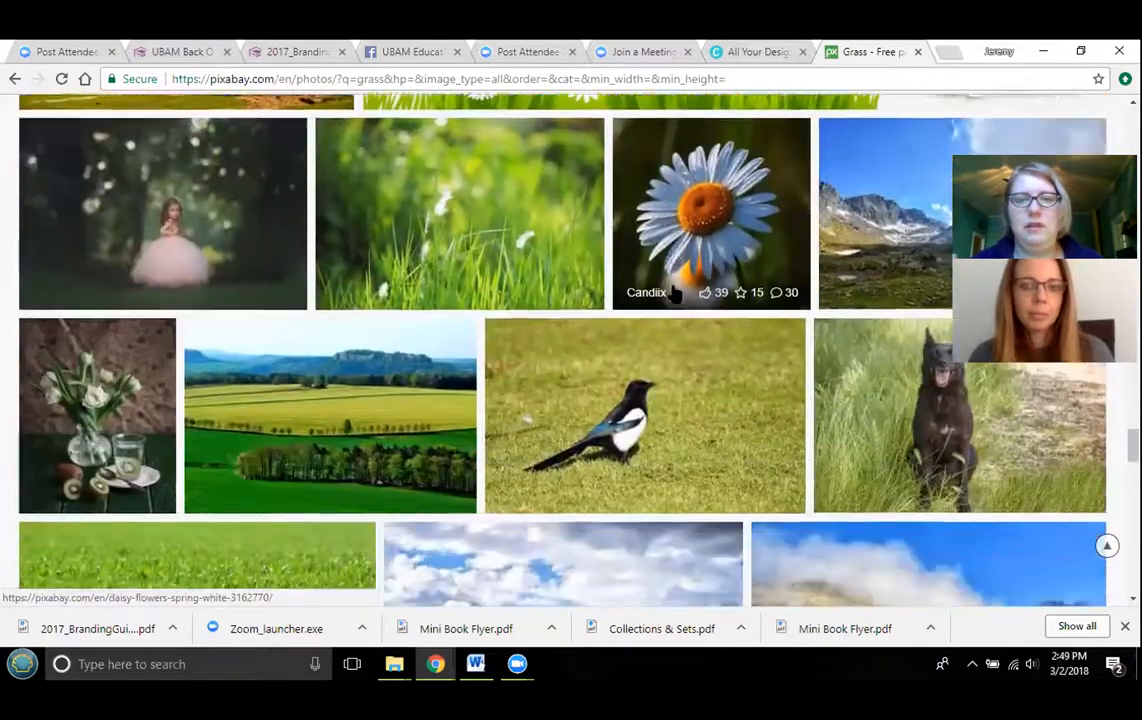
scroll(673, 292, "down", 10)
scroll(673, 292, "down", 10)
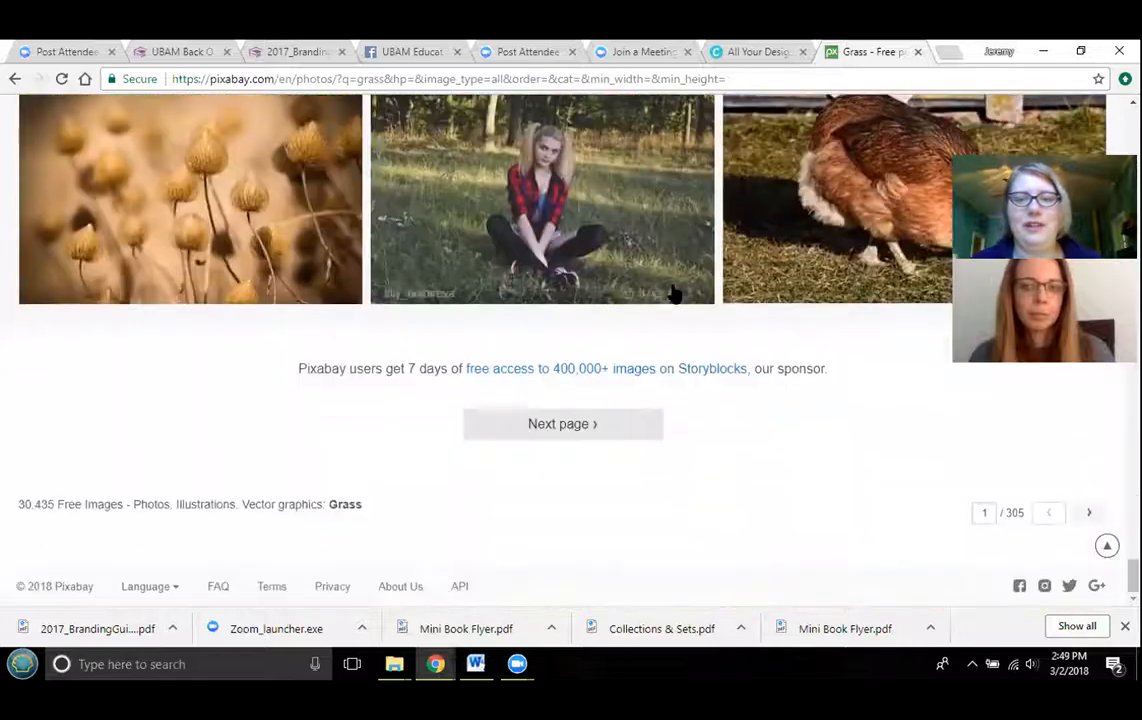
scroll(670, 320, "up", 3)
scroll(670, 320, "down", 3)
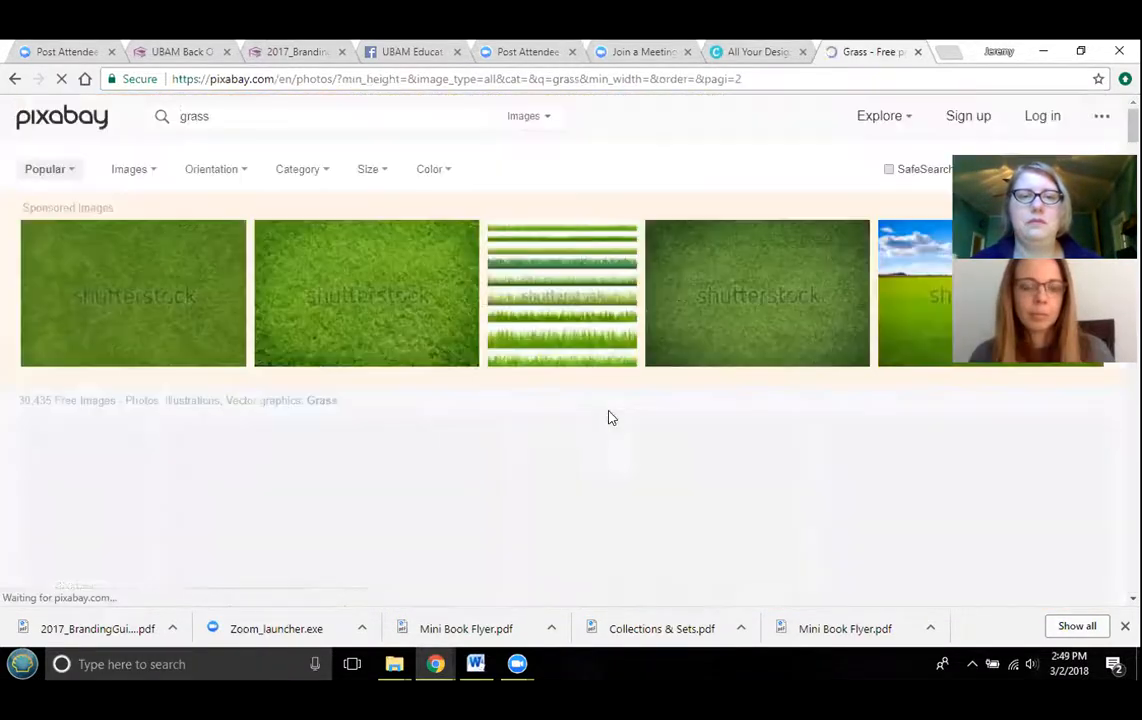
scroll(677, 372, "down", 6)
scroll(677, 376, "down", 12)
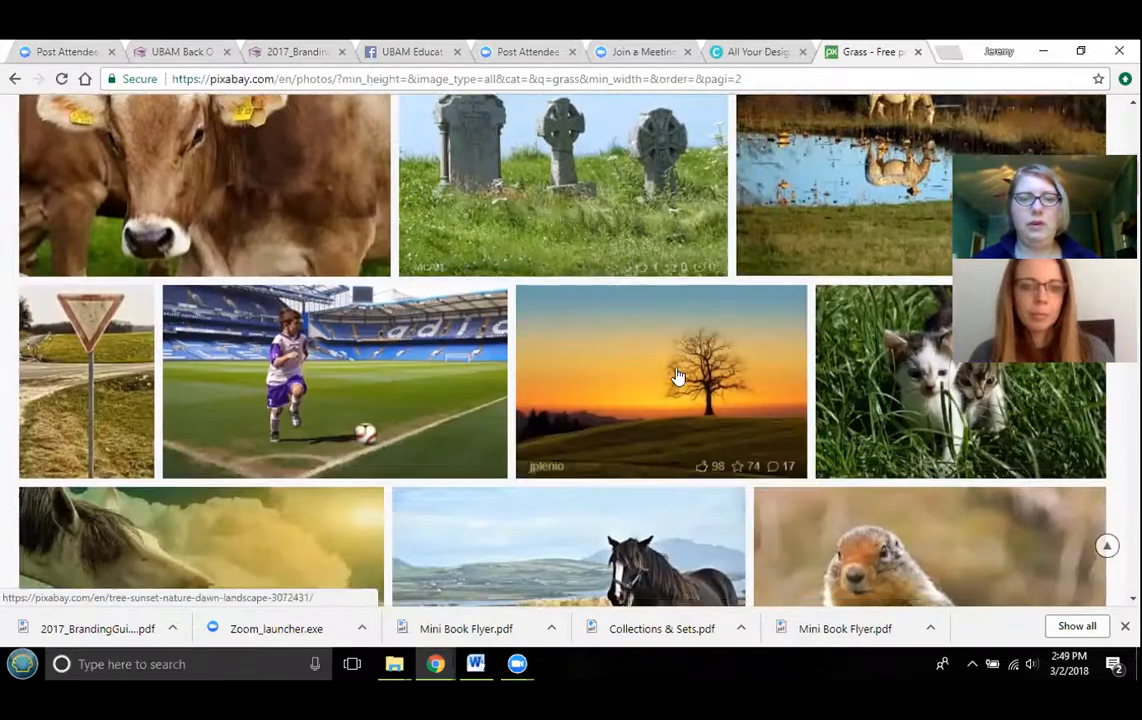
scroll(677, 376, "down", 12)
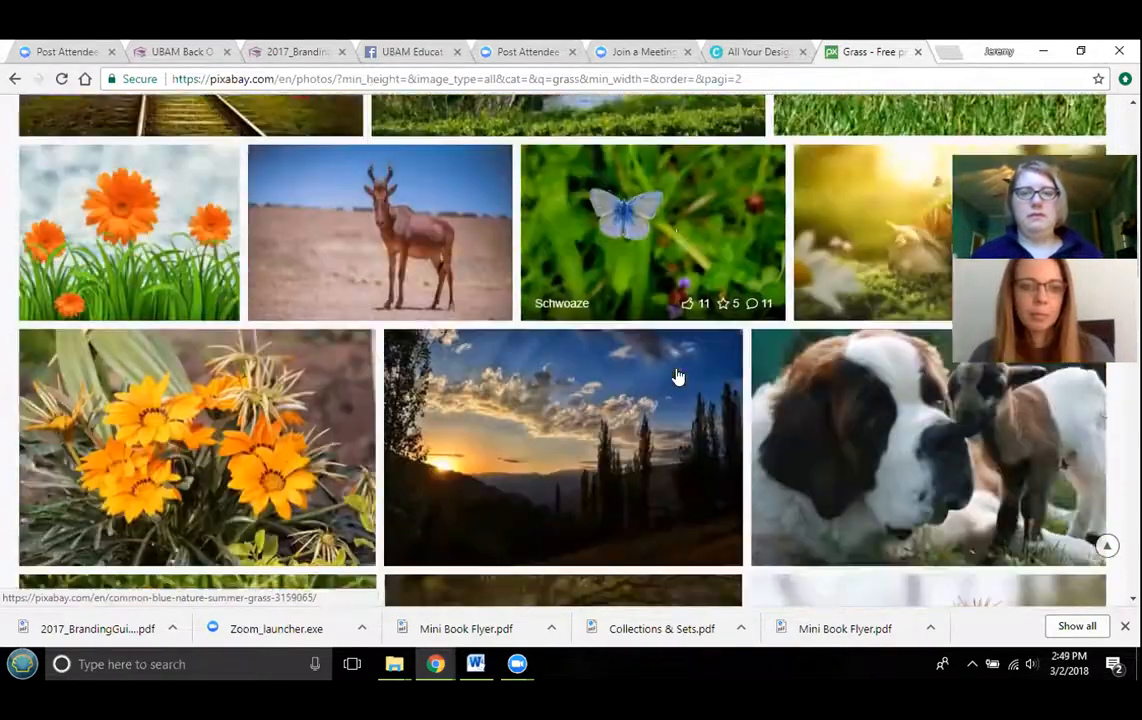
scroll(677, 376, "down", 12)
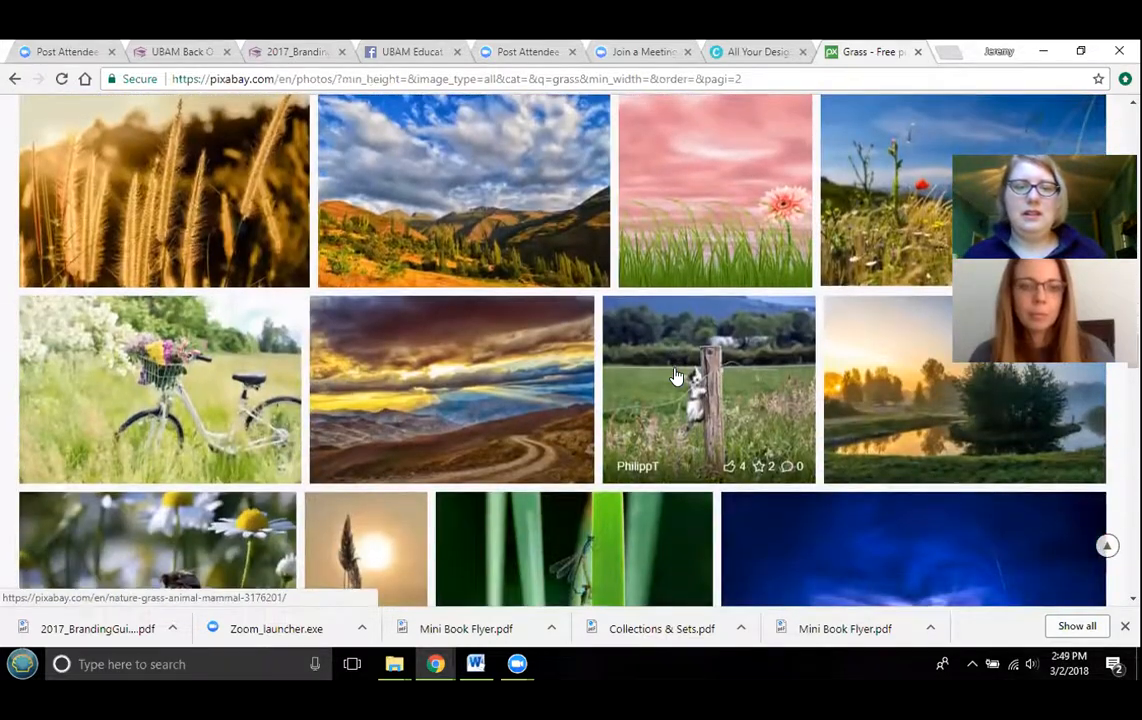
scroll(677, 376, "down", 5)
scroll(677, 376, "down", 12)
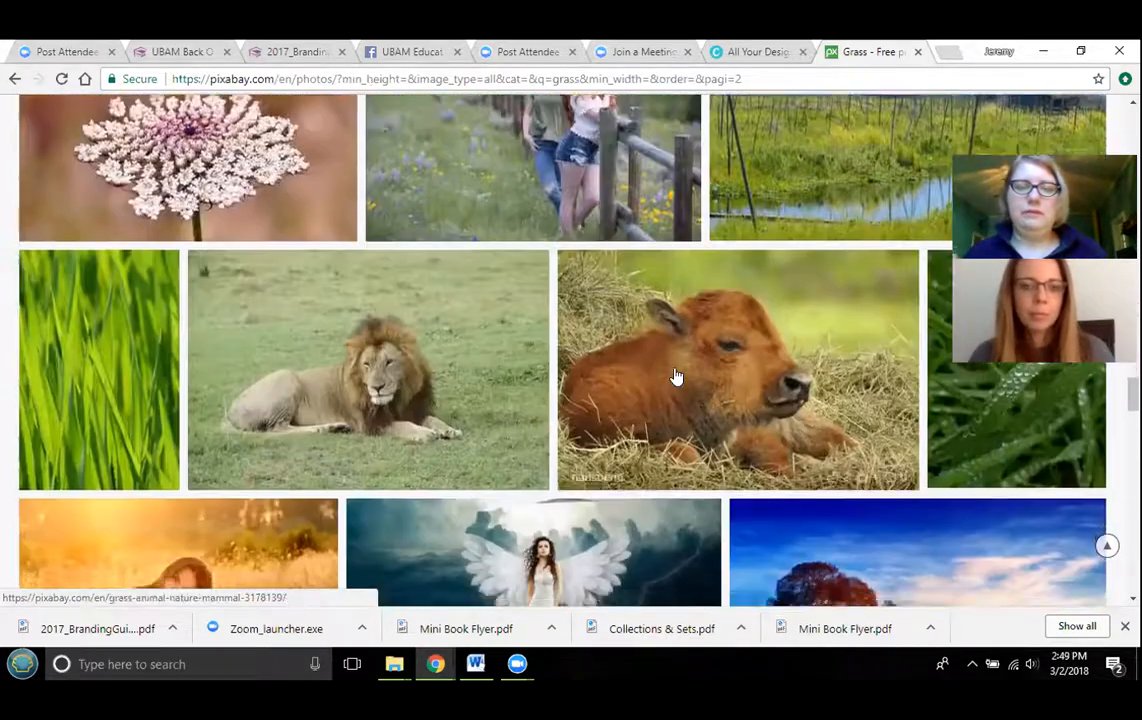
scroll(677, 376, "down", 6)
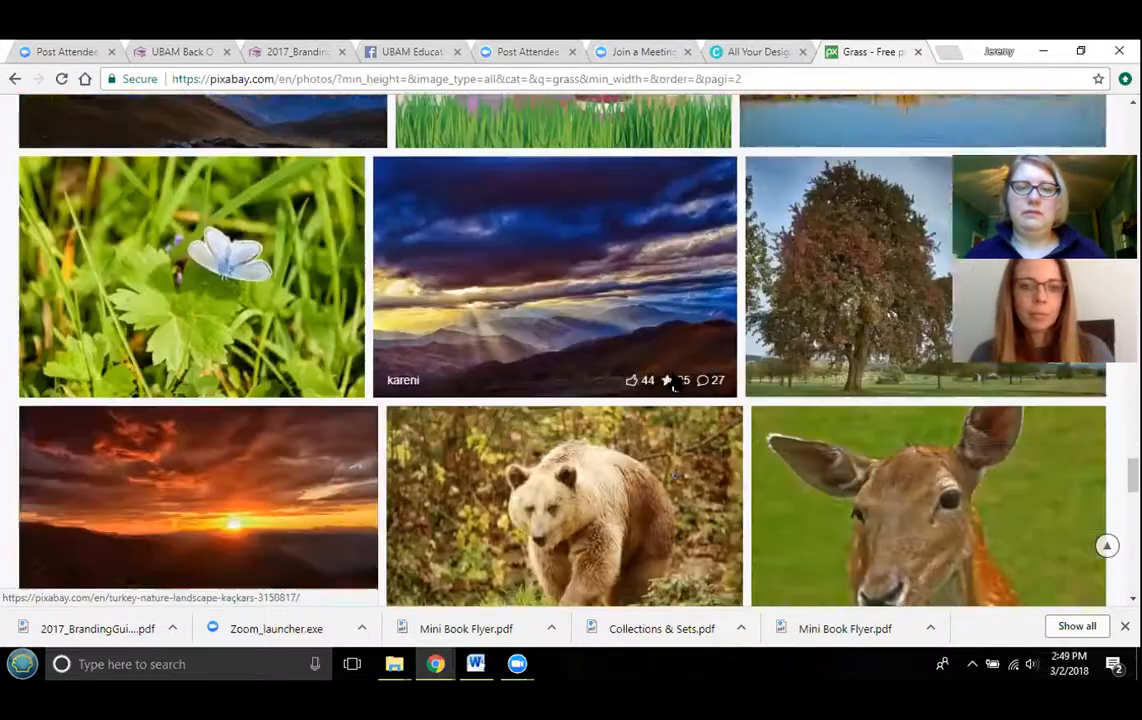
scroll(670, 371, "up", 10)
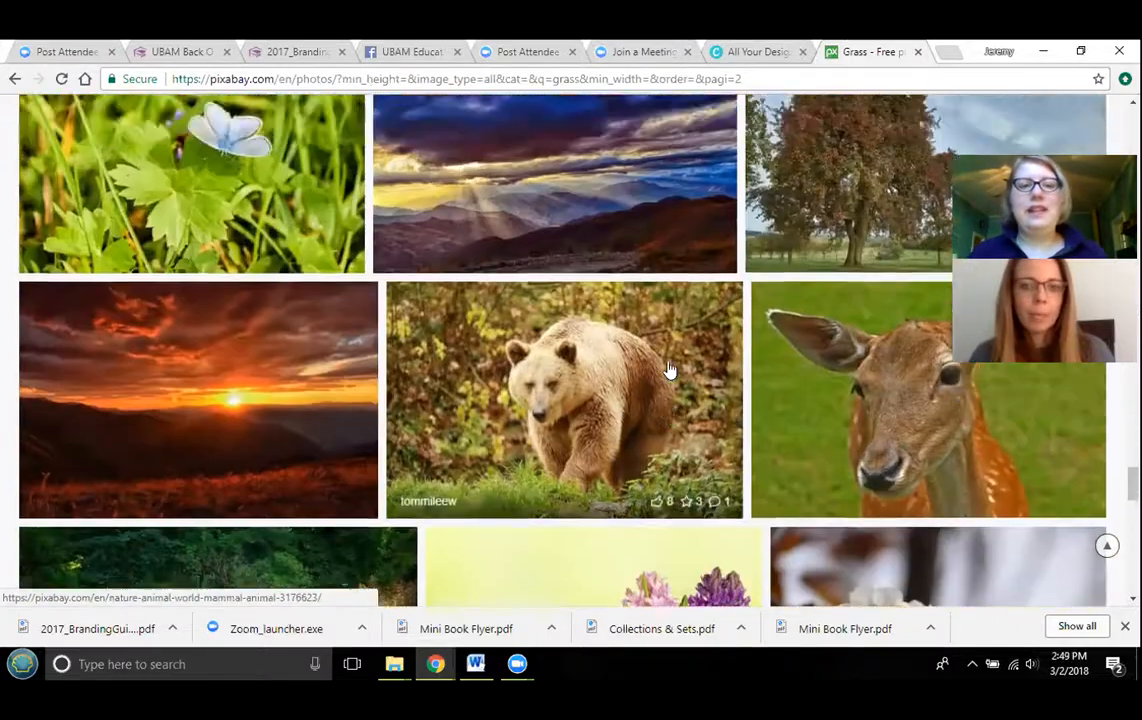
scroll(670, 360, "up", 8)
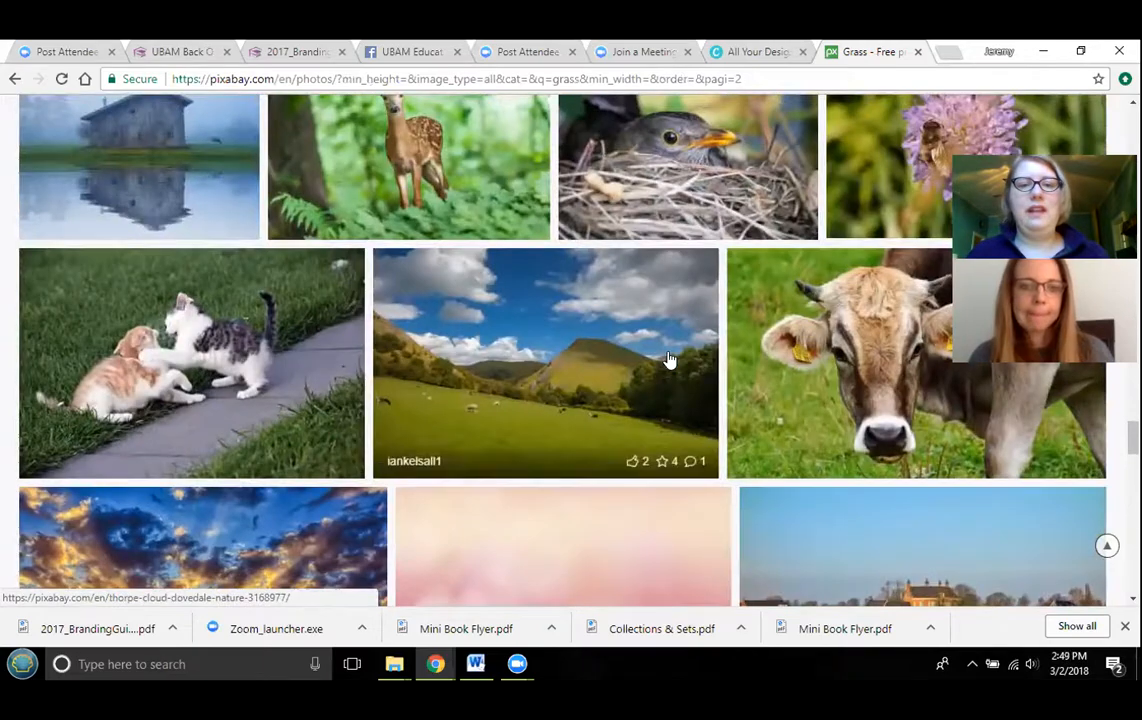
scroll(670, 360, "up", 8)
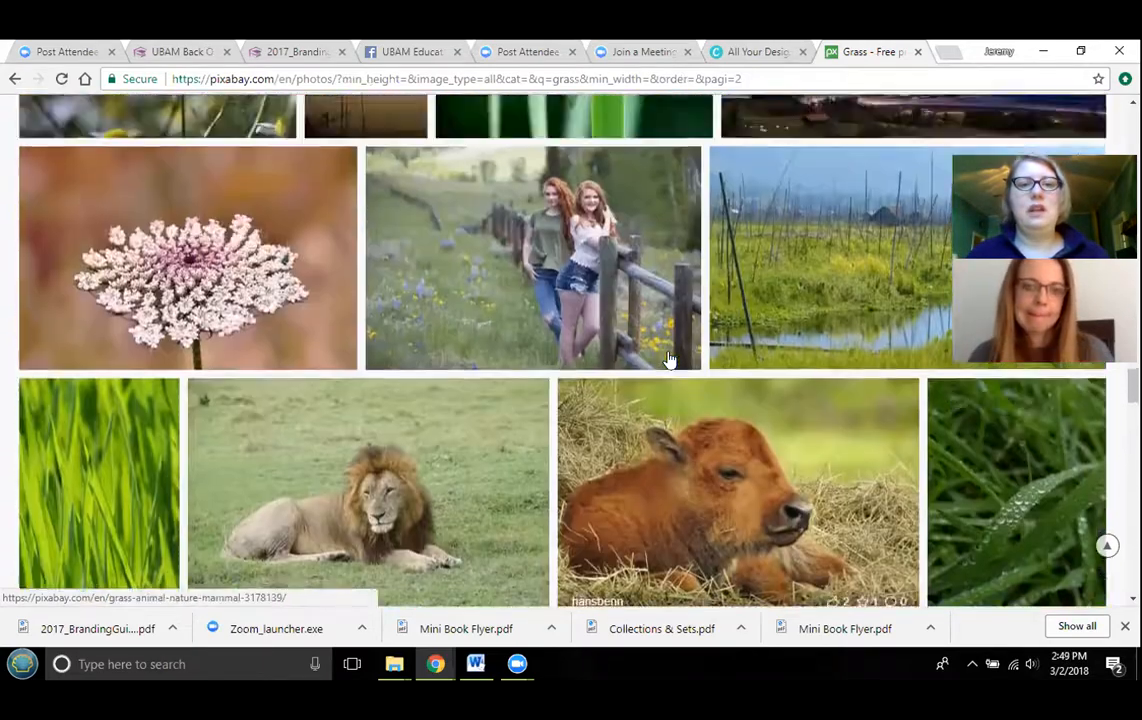
scroll(670, 360, "up", 3)
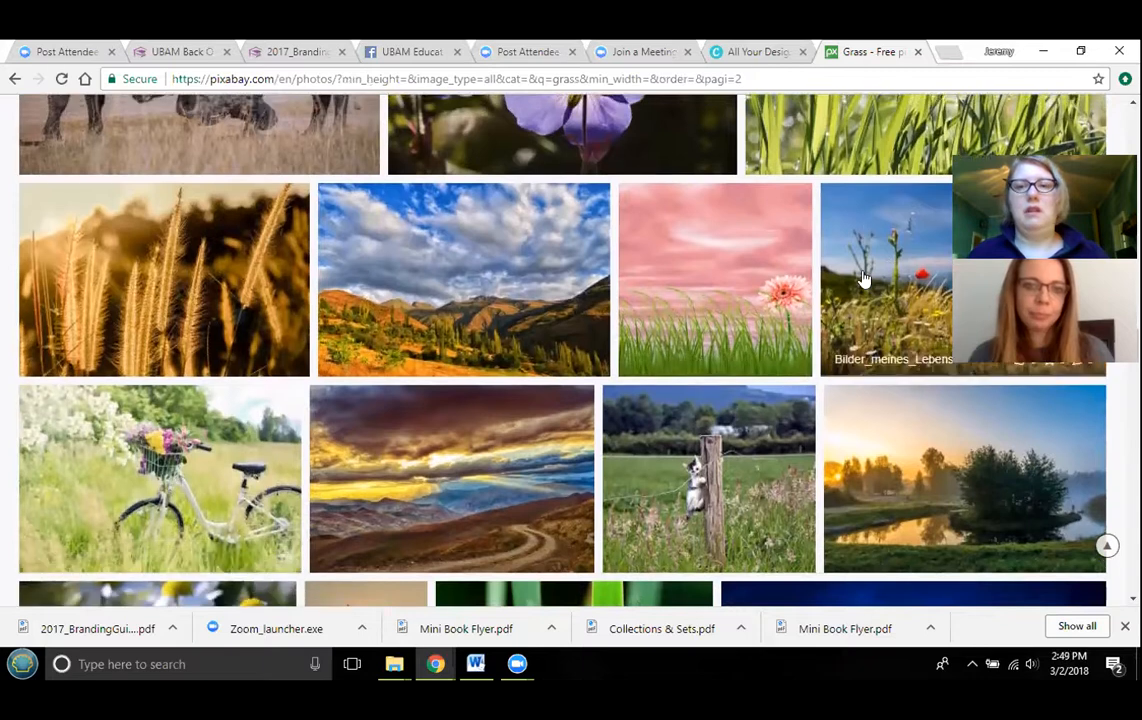
scroll(868, 220, "up", 2)
- Open the dewy grass blades photo and download it at 1920×1280 as dew-1507498_1920 to the Desktop
left_click(869, 212)
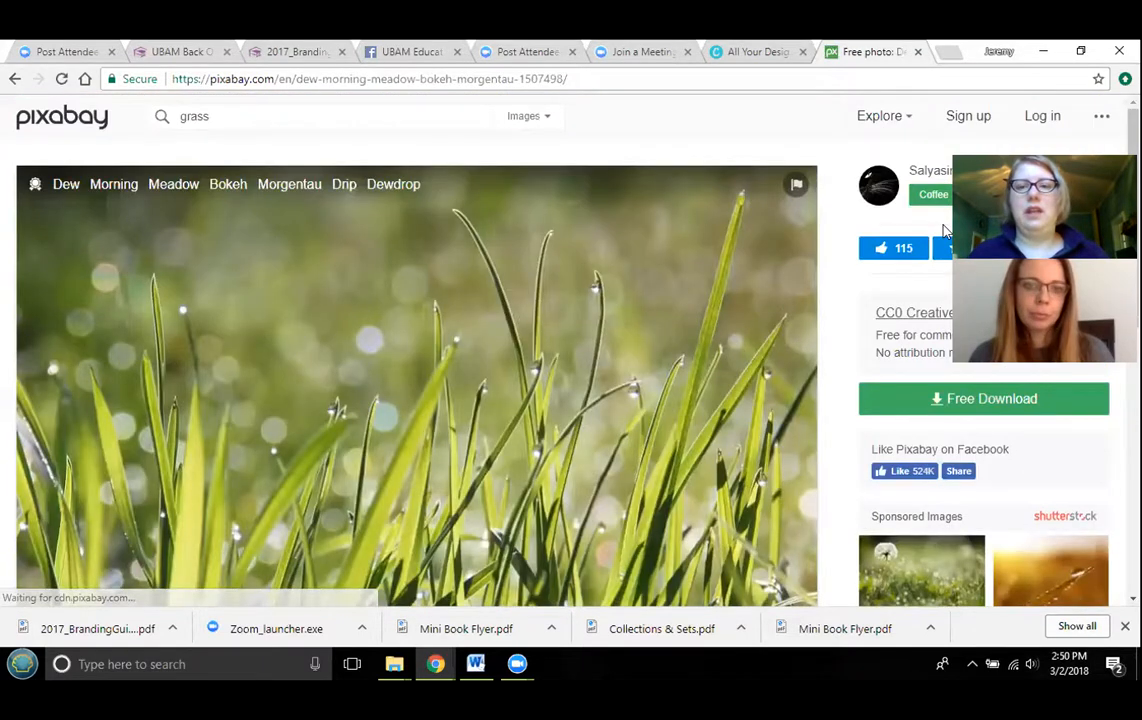
left_click(952, 400)
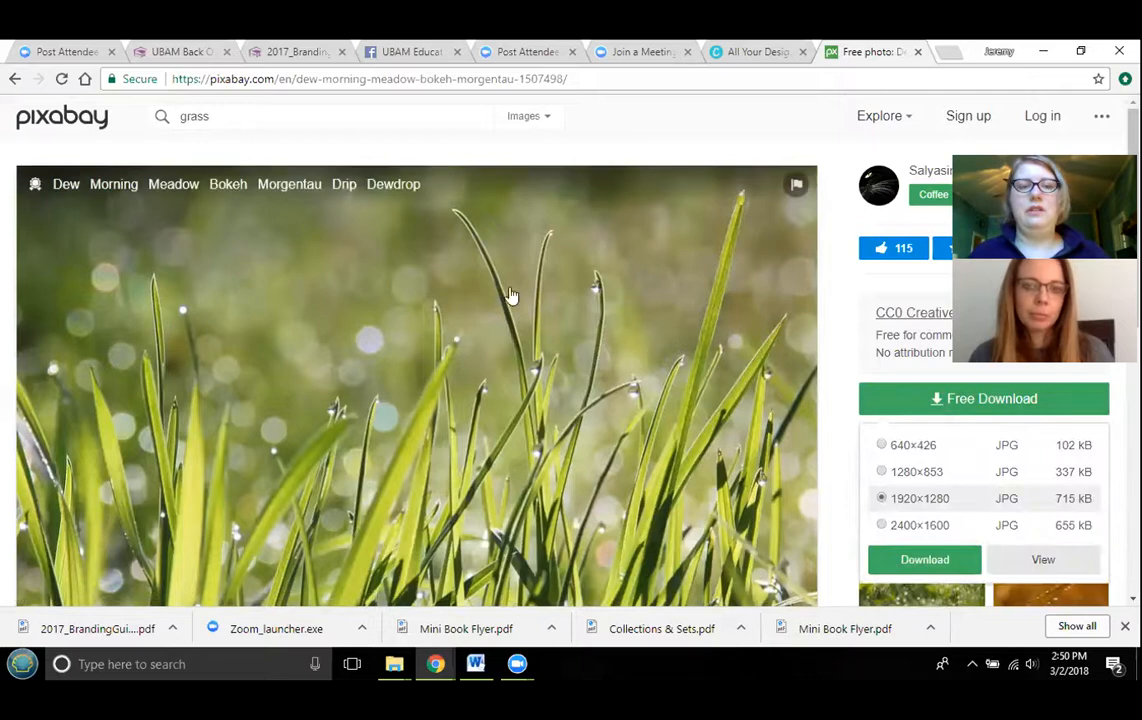
scroll(706, 324, "down", 1)
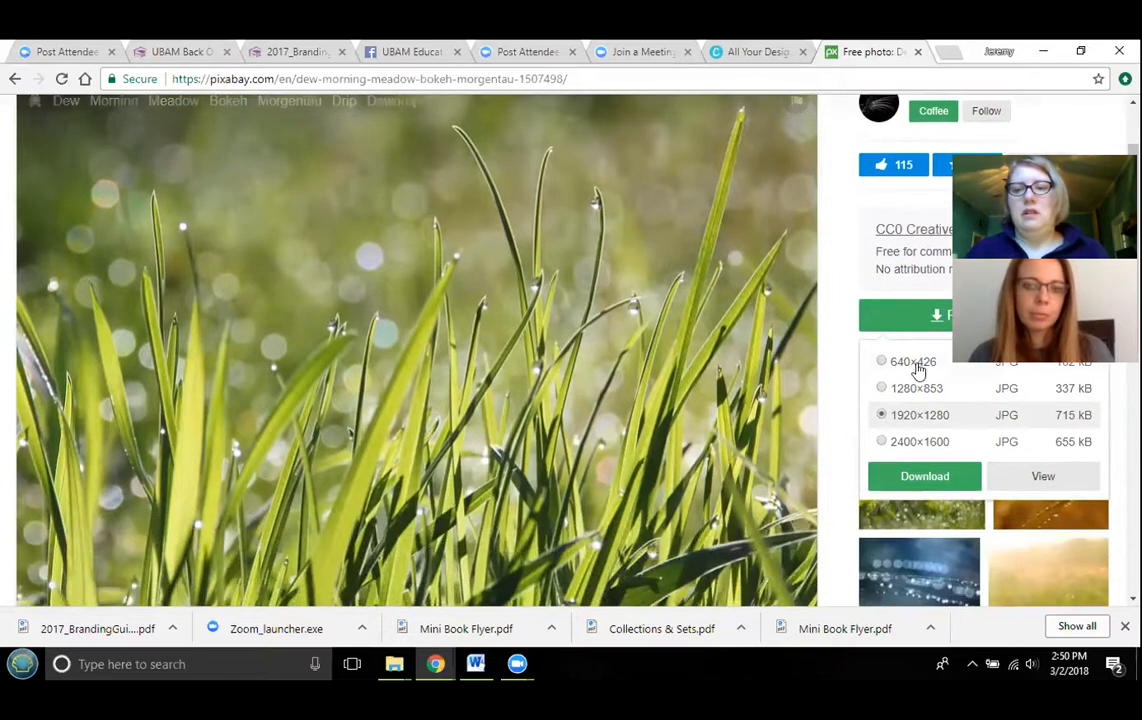
left_click(921, 478)
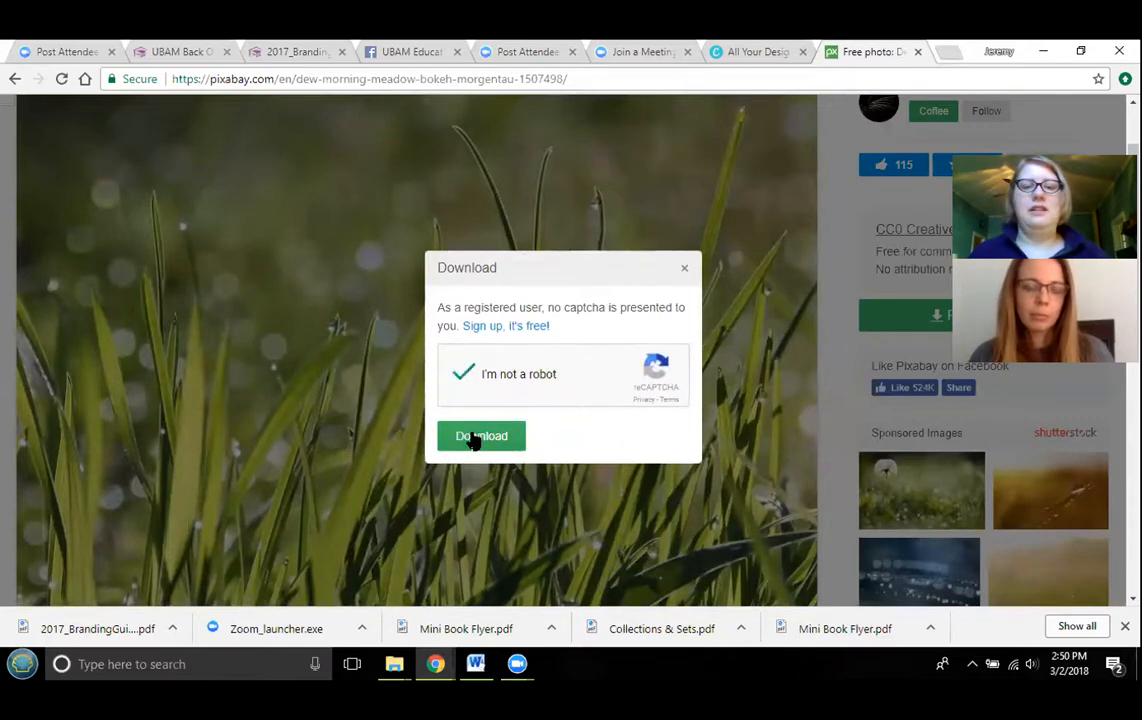
left_click(475, 438)
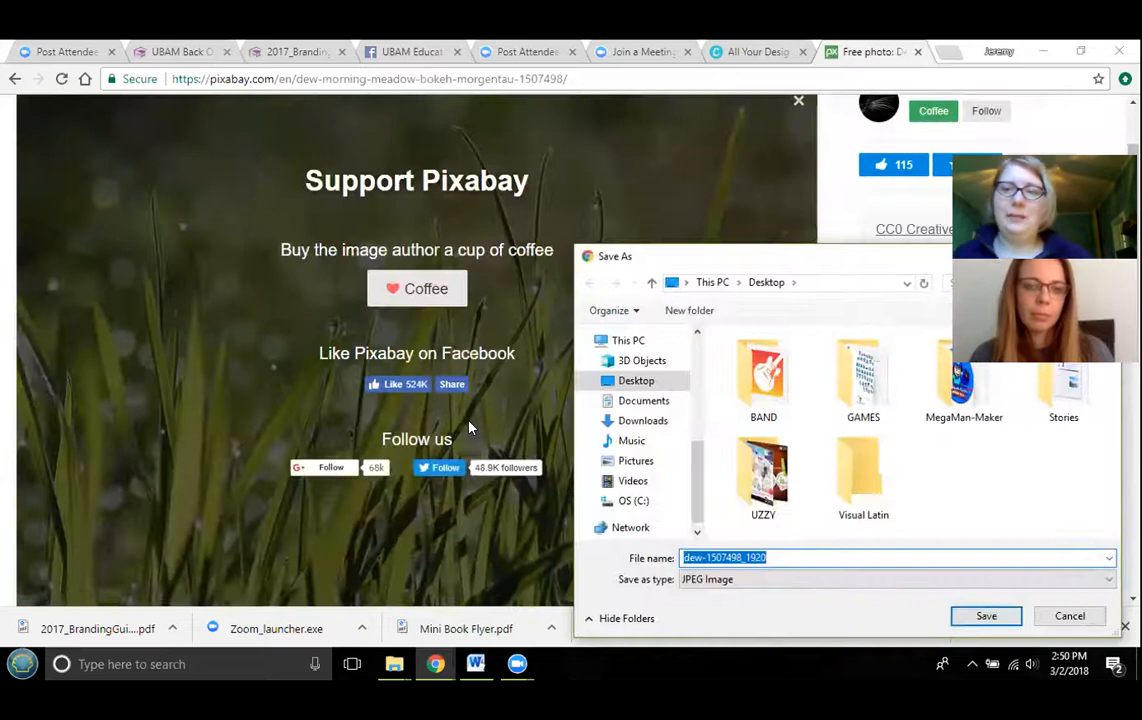
left_click(983, 615)
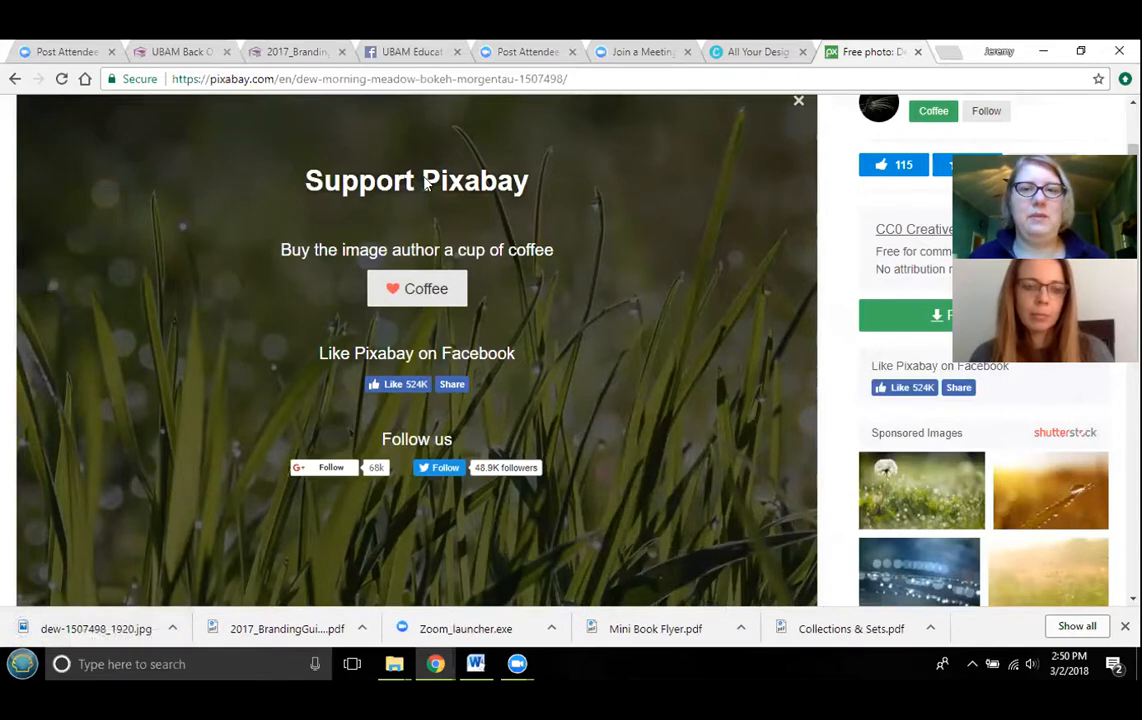
- Switch to Canva and start a new Social Media design
key("ctrl+shift+Tab")
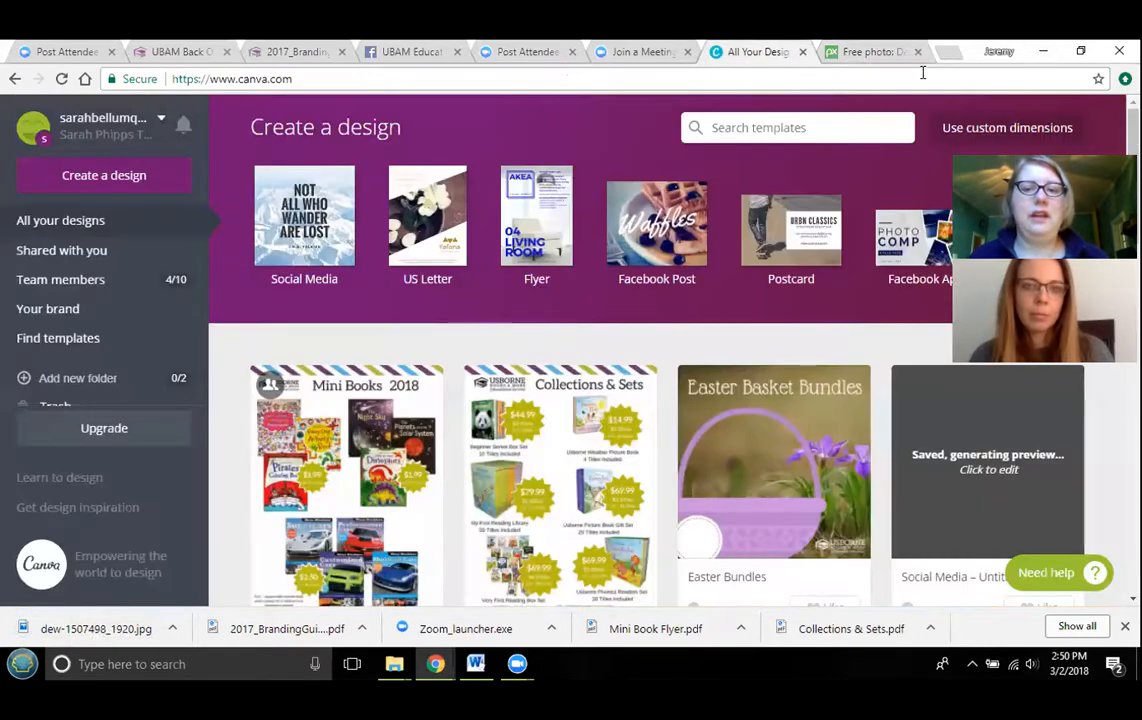
left_click(324, 231)
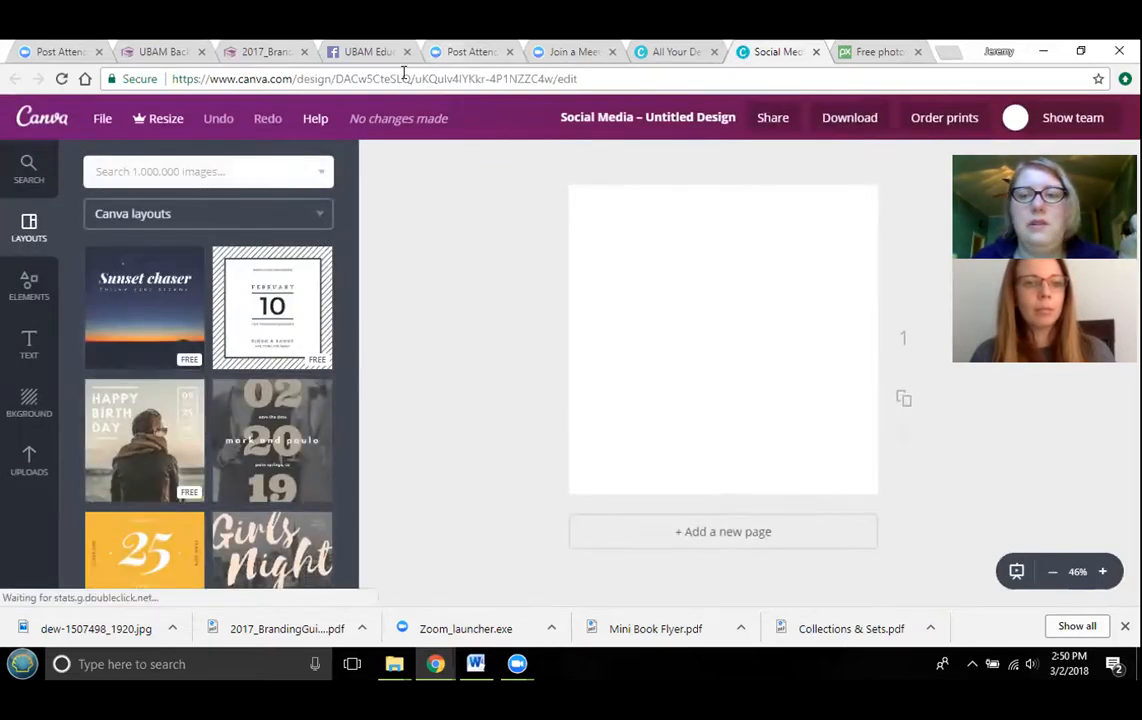
left_click(872, 51)
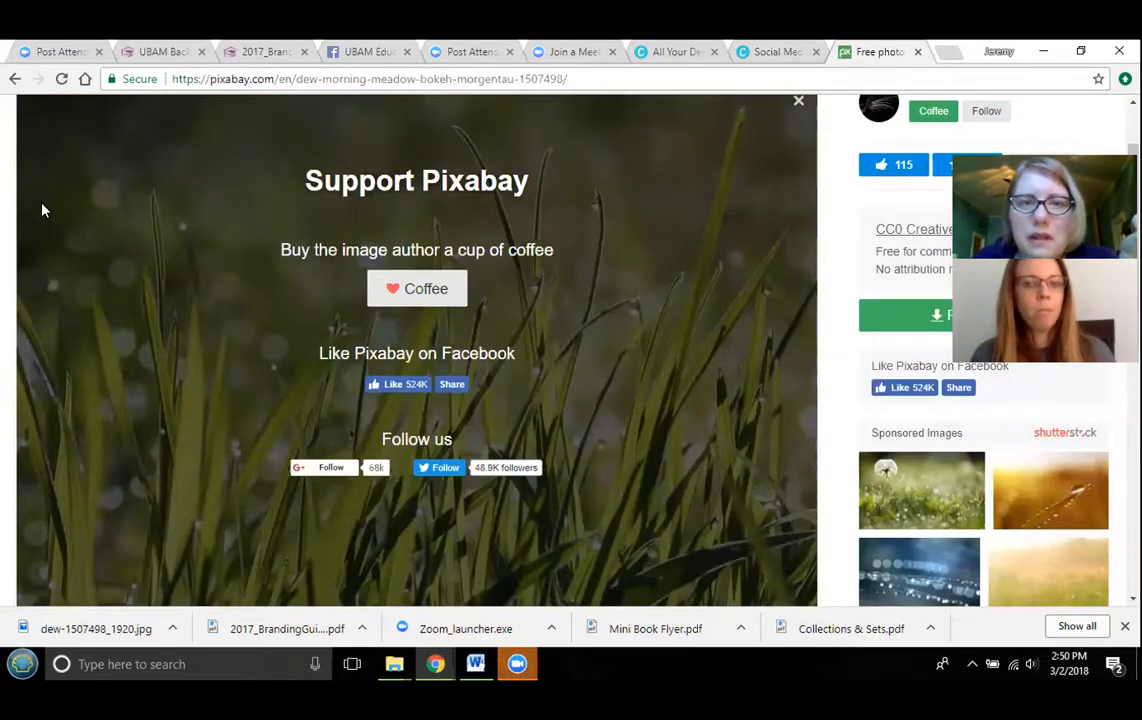
- Browse the available design types on the Canva home page, then return to the Social Media design
left_click(757, 54)
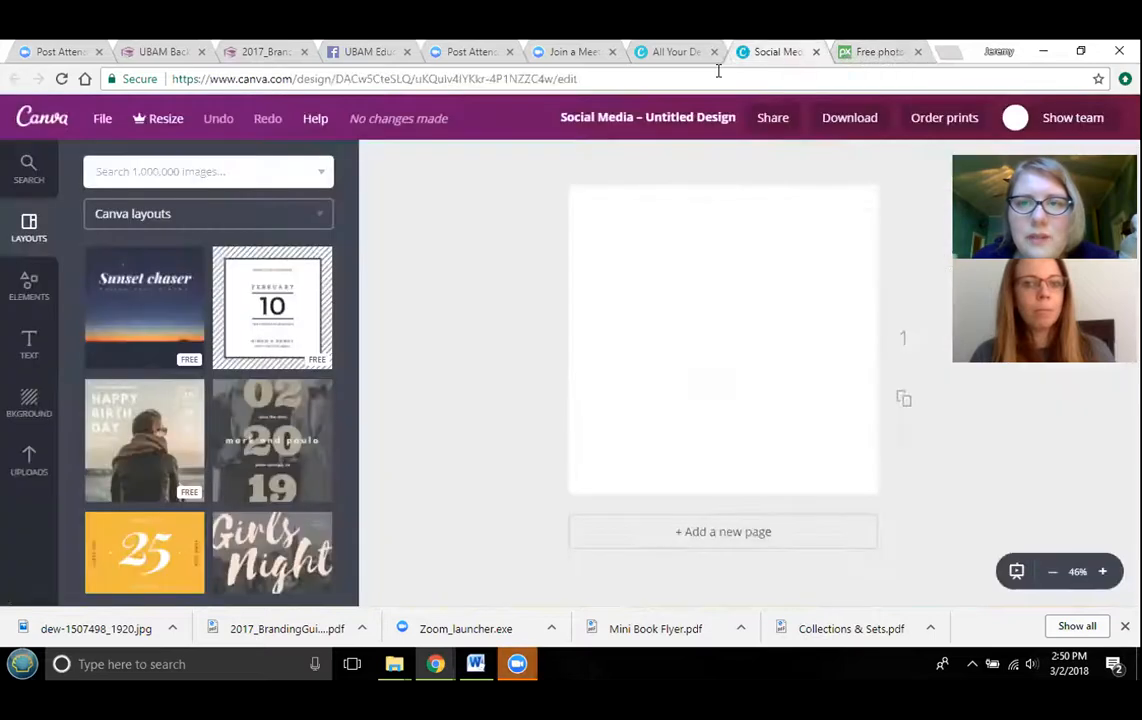
left_click(686, 54)
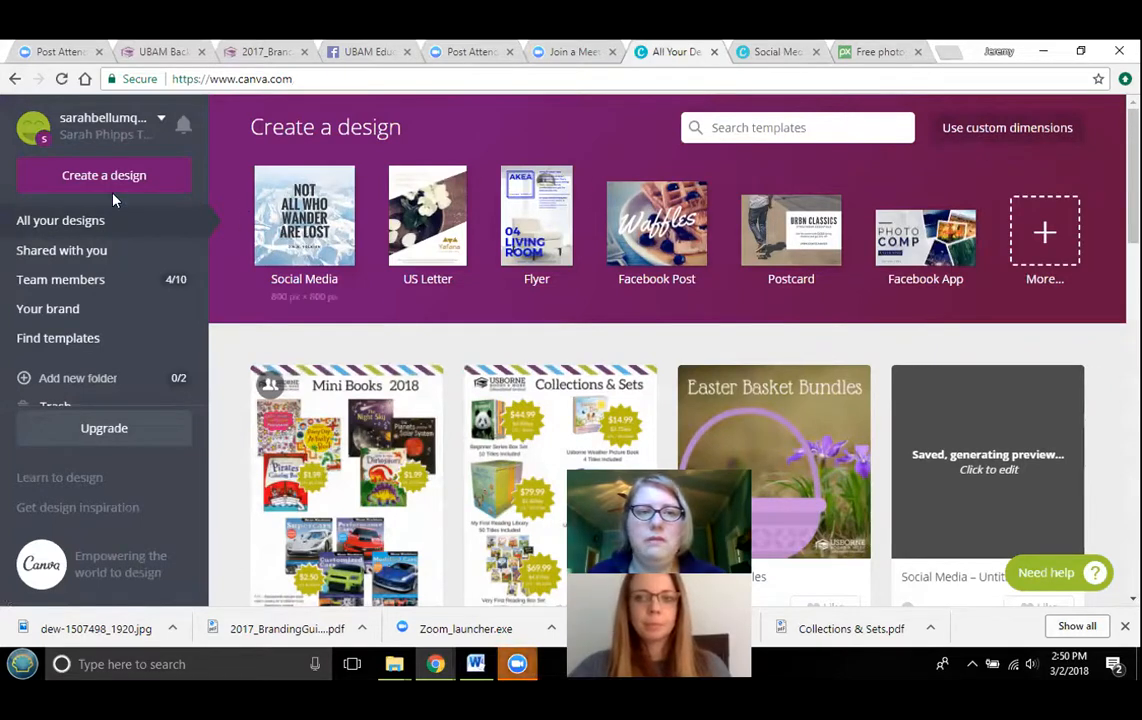
left_click(1040, 234)
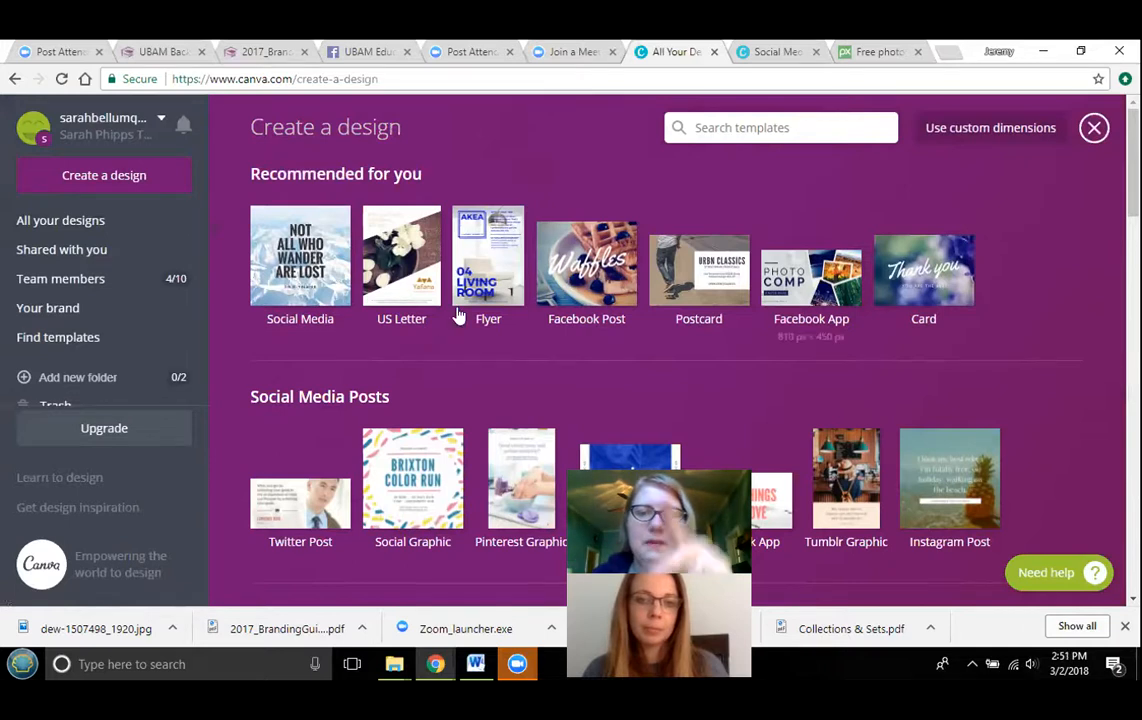
scroll(742, 360, "down", 2)
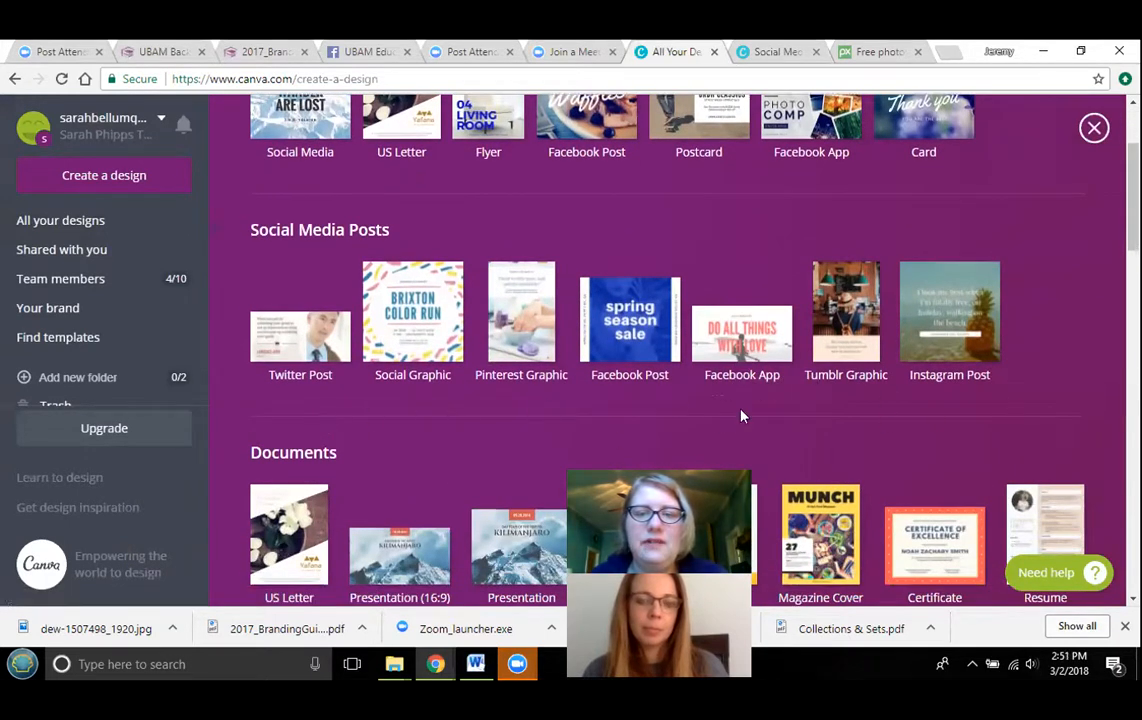
scroll(741, 415, "down", 3)
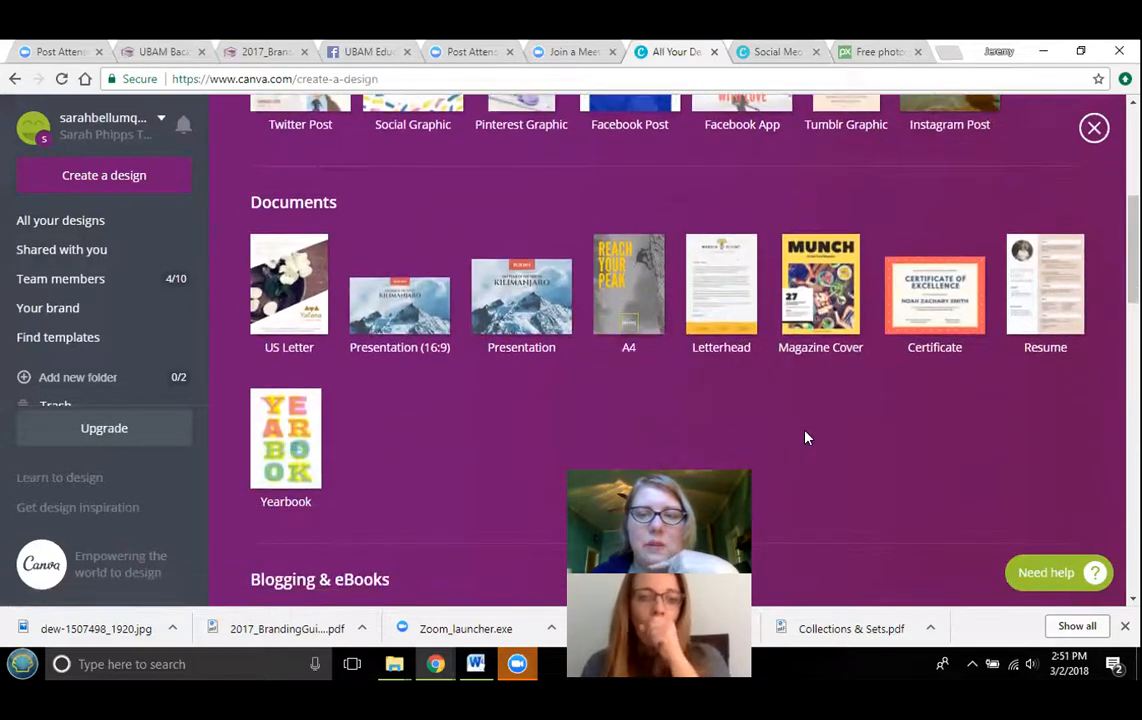
scroll(806, 437, "down", 4)
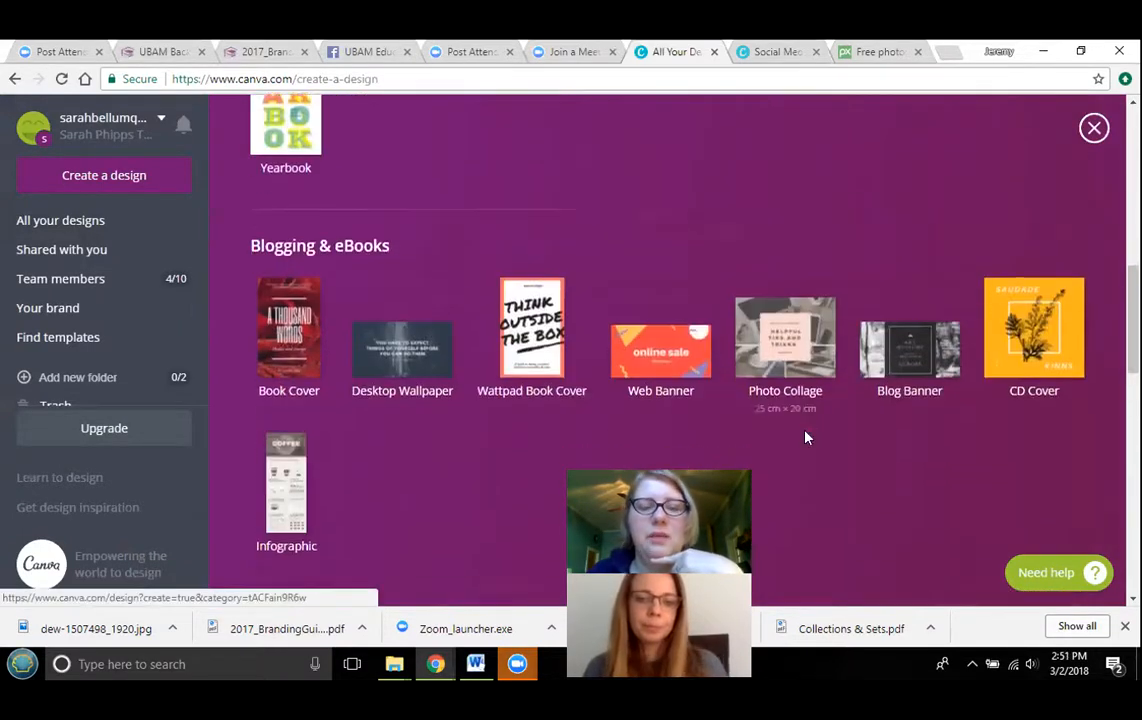
scroll(800, 420, "up", 8)
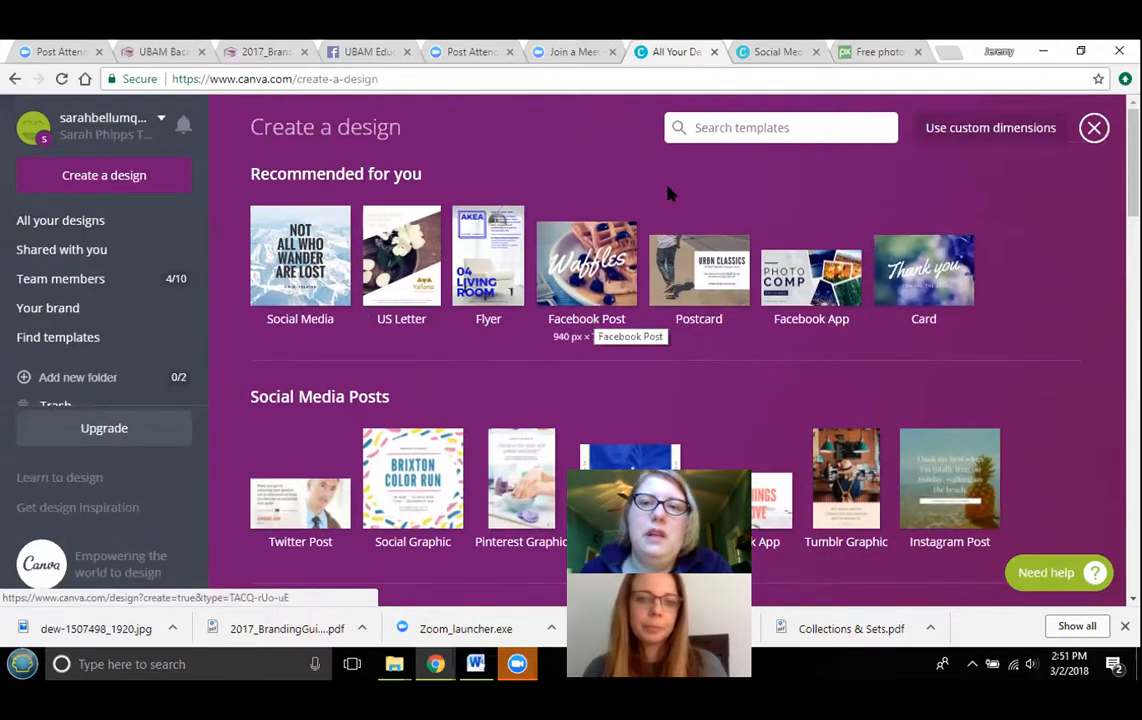
left_click(752, 57)
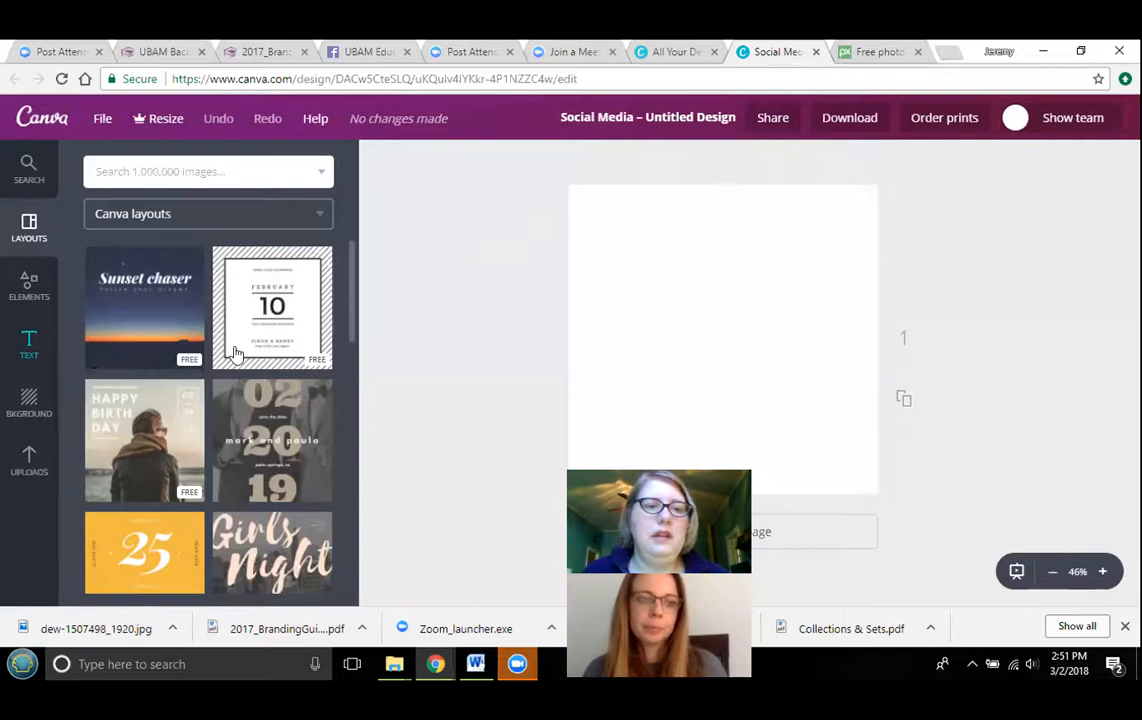
- Apply the Hello Beauty! layout to the blank Social Media design
scroll(184, 443, "down", 1)
scroll(184, 443, "down", 4)
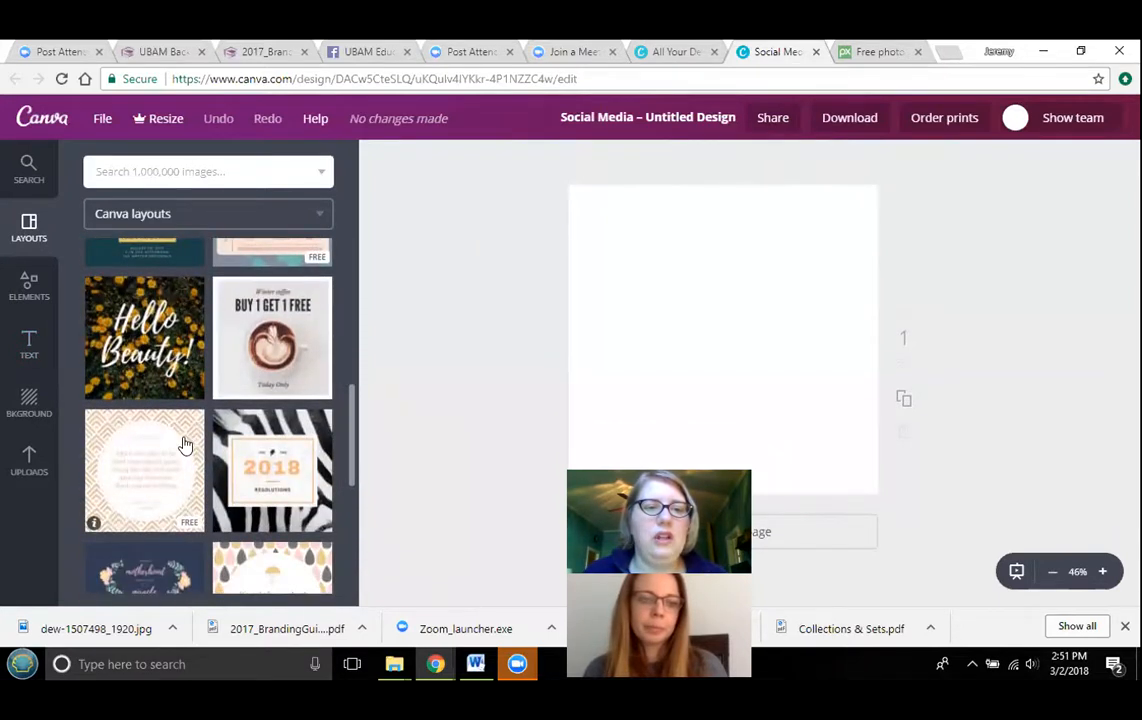
scroll(190, 430, "down", 1)
scroll(190, 432, "up", 1)
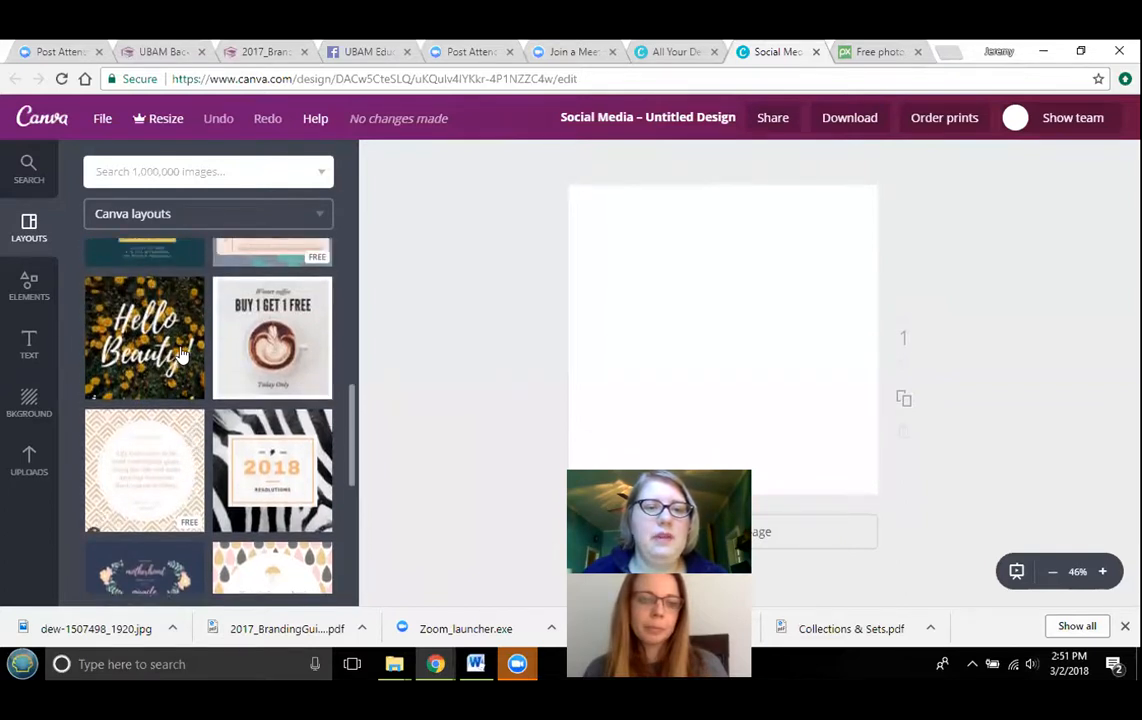
left_click(182, 355)
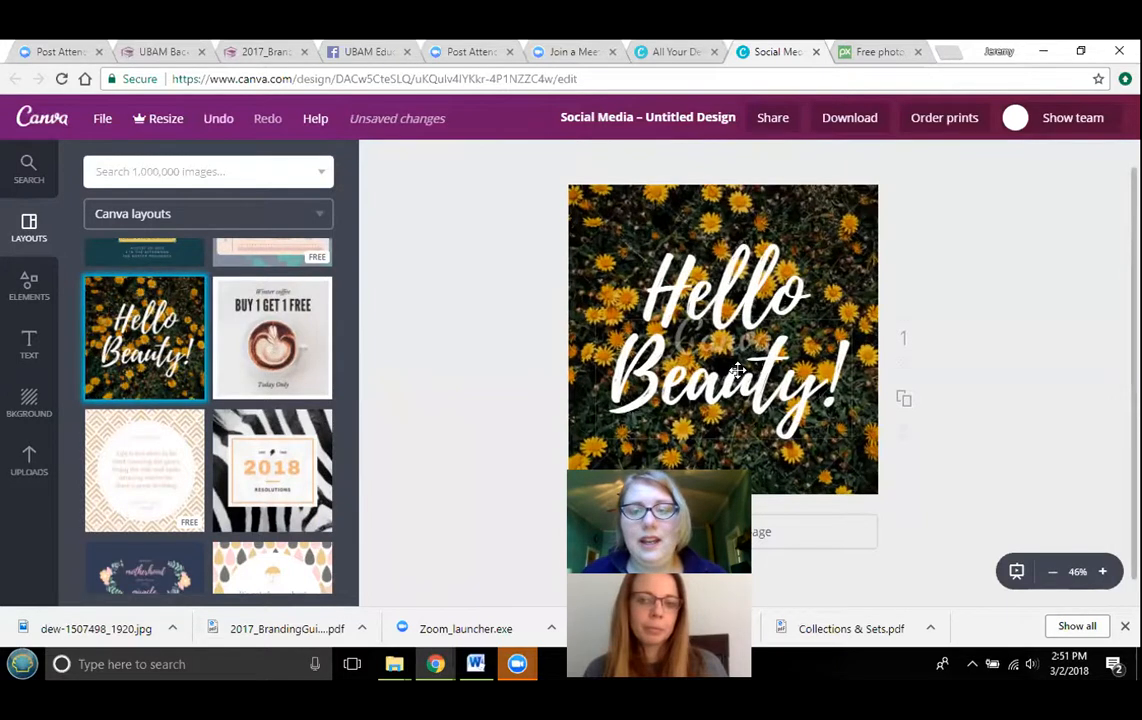
- Delete the flower background photo from the layout
left_click(758, 240)
left_click(895, 228)
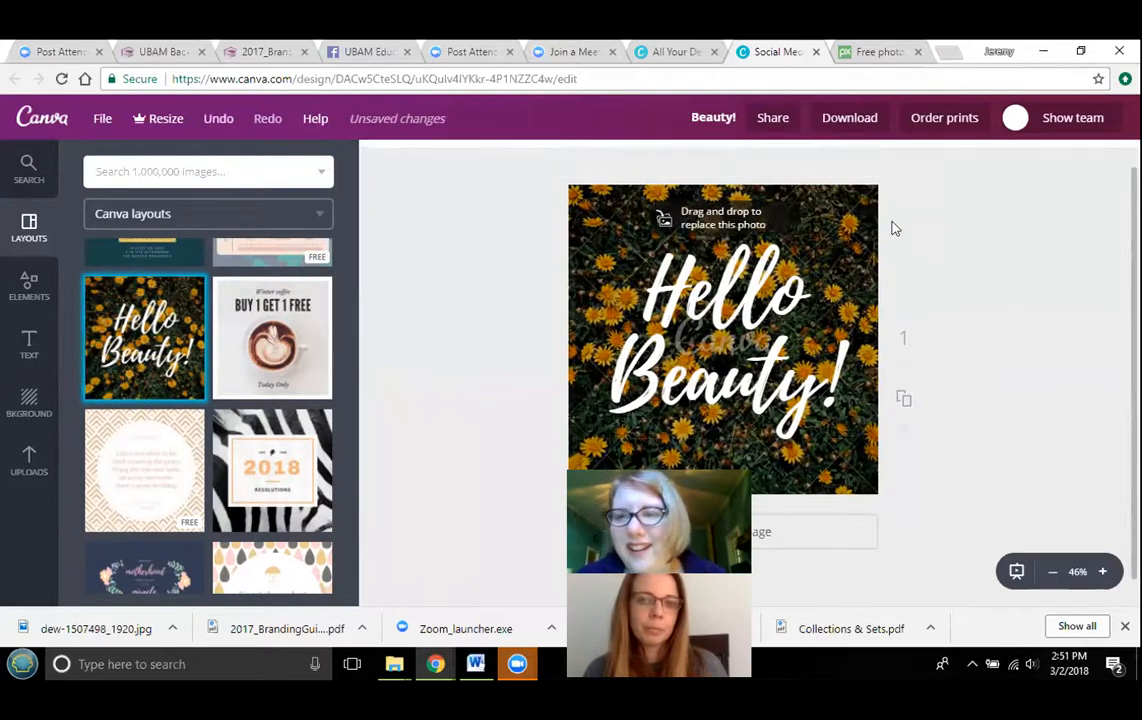
left_click(856, 228)
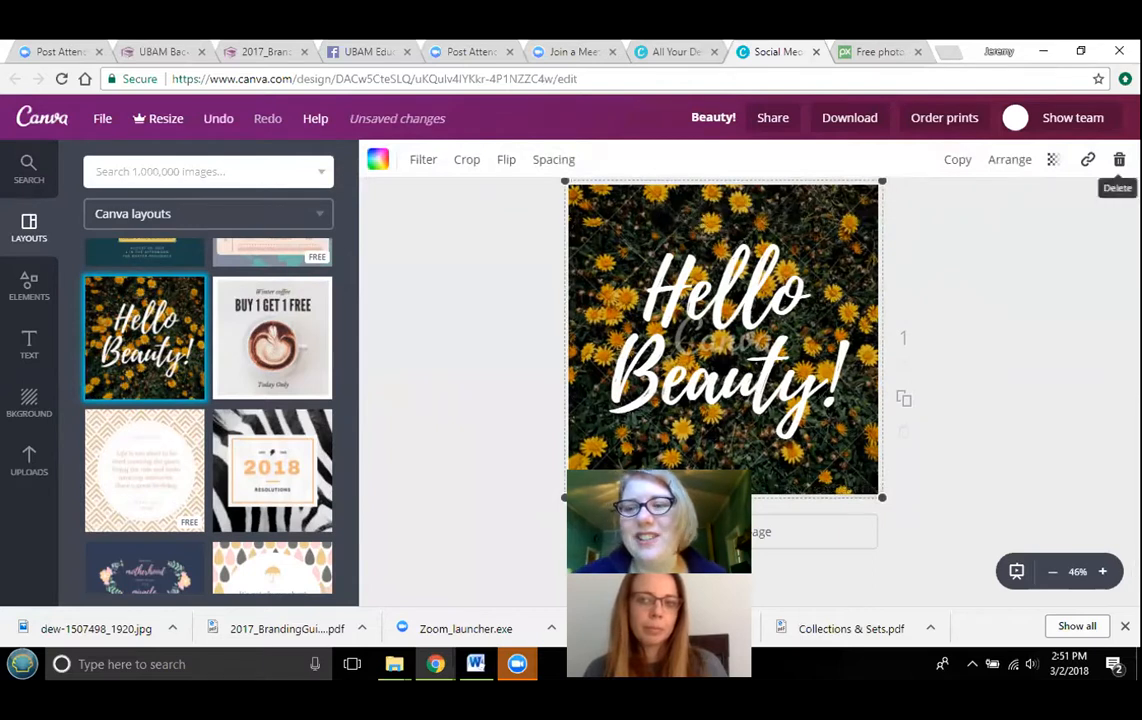
left_click(1119, 159)
left_click(1078, 210)
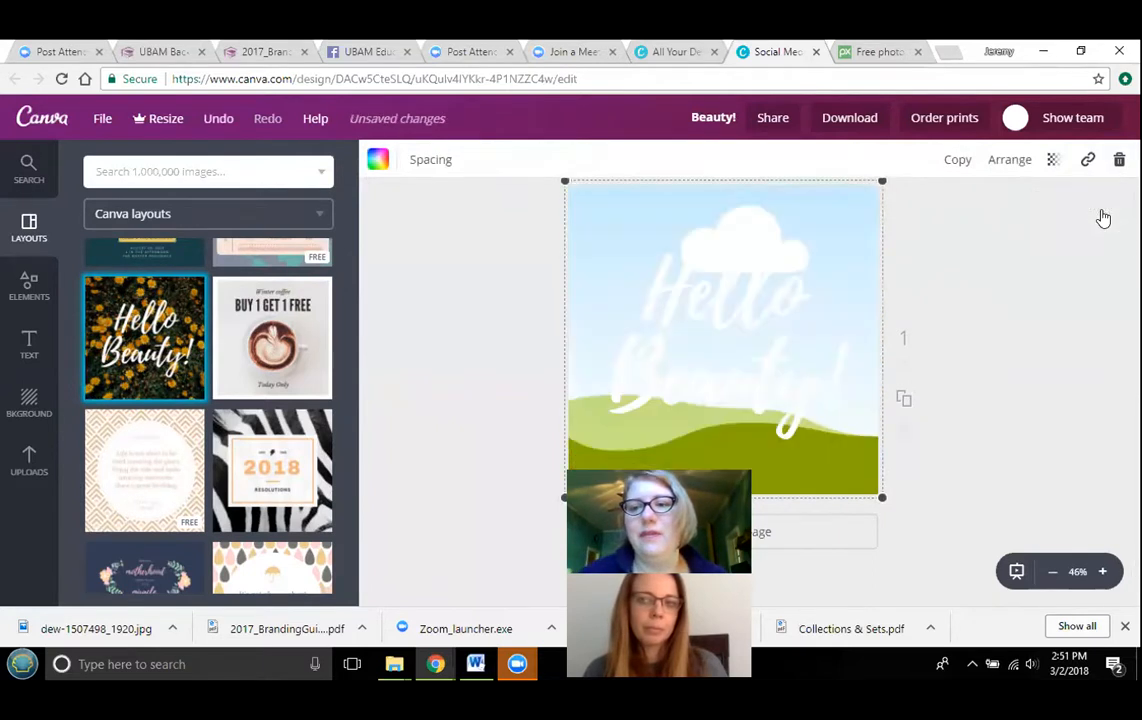
left_click(1084, 235)
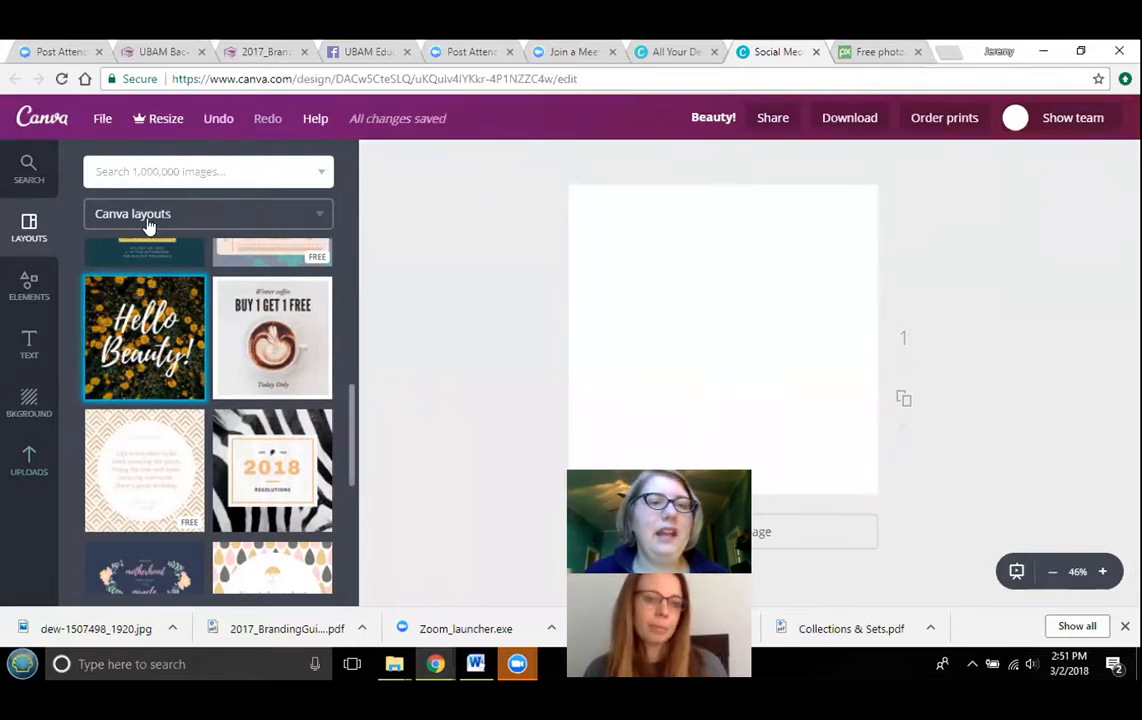
- Upload the downloaded dew-1507498_1920 grass photo from the Desktop to Canva's uploads
left_click(161, 172)
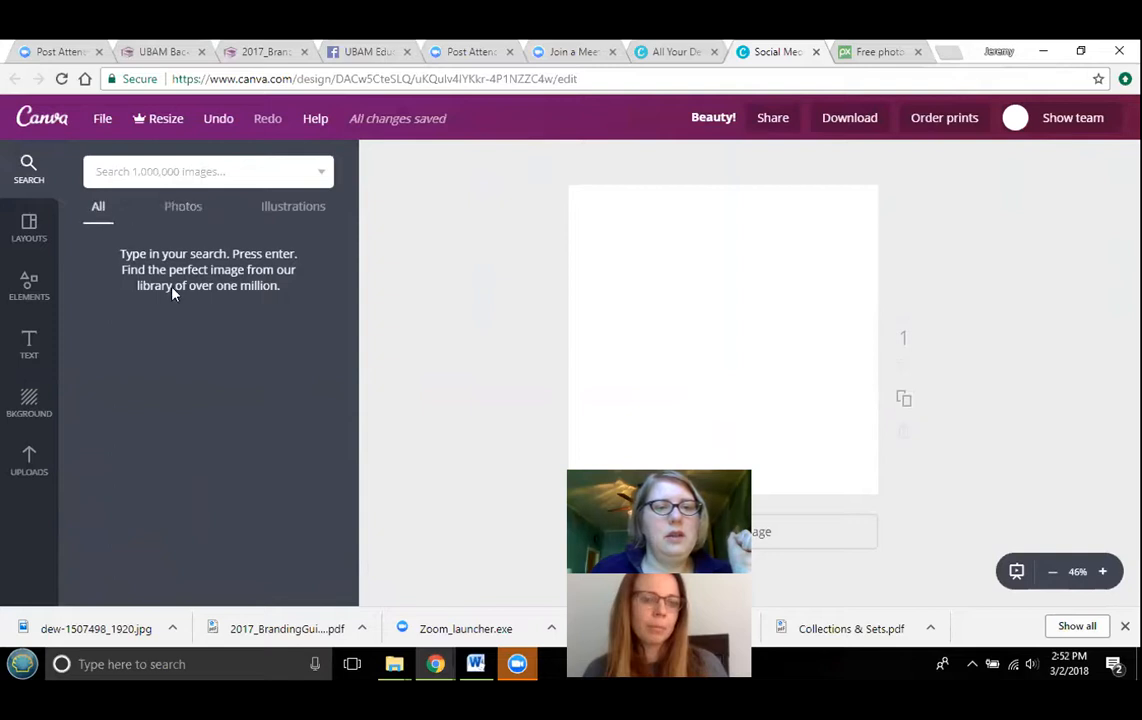
left_click(184, 212)
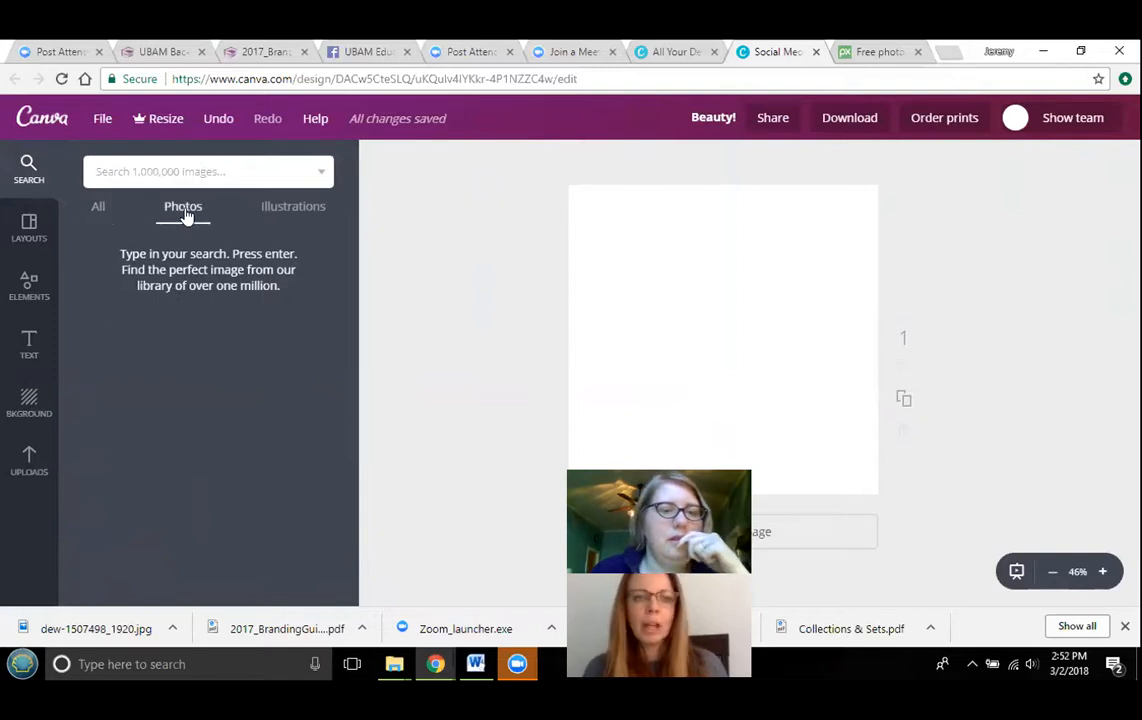
left_click(35, 459)
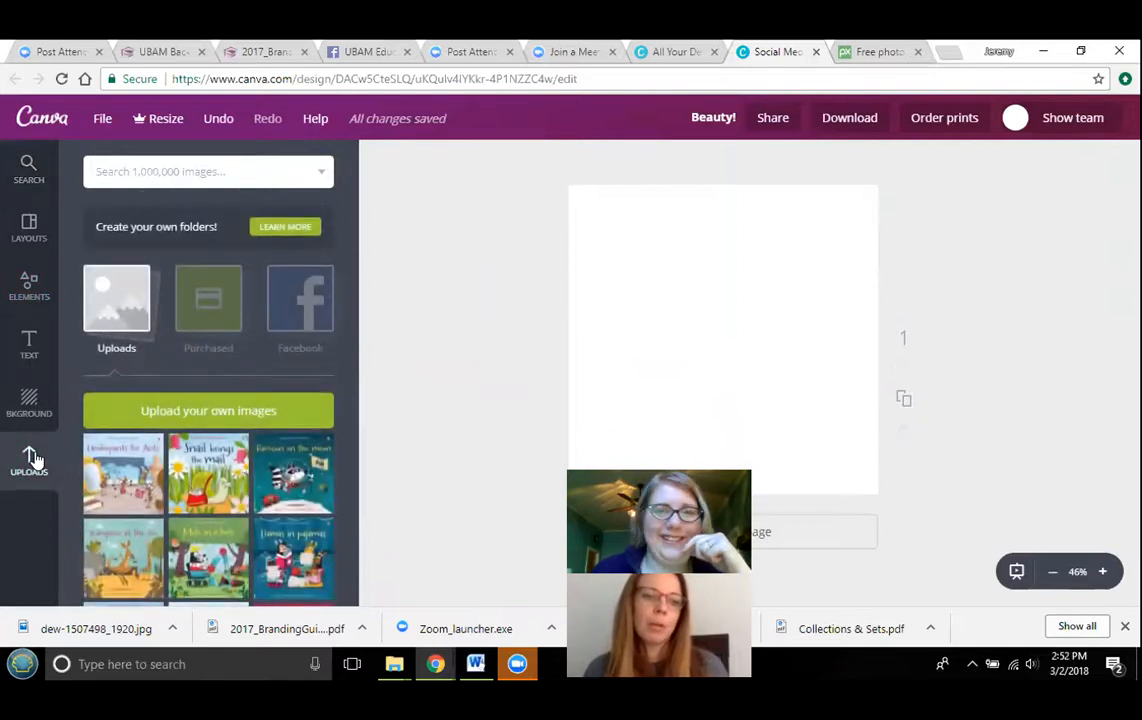
left_click(127, 413)
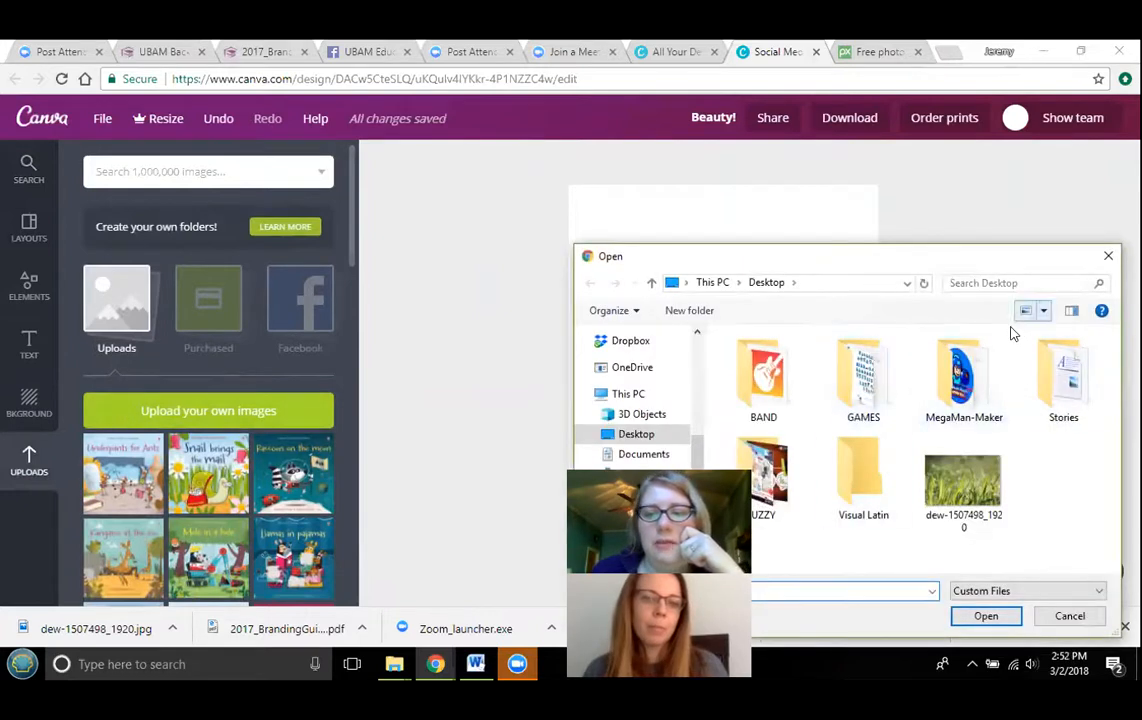
left_click(975, 490)
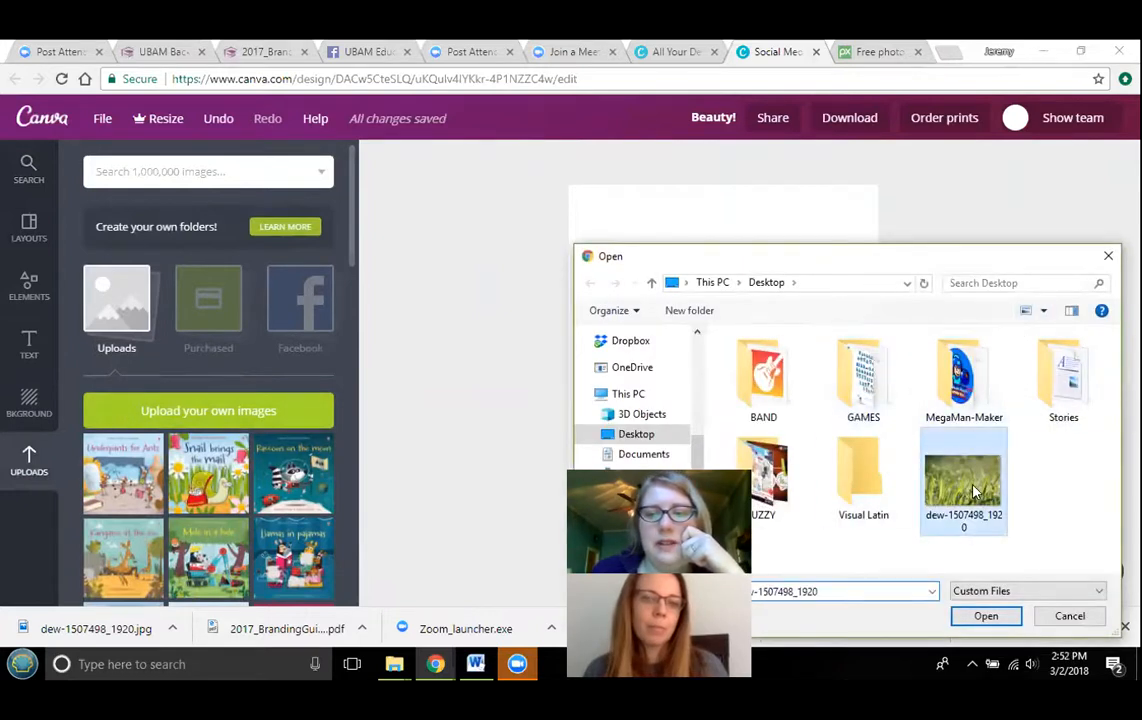
left_click(986, 617)
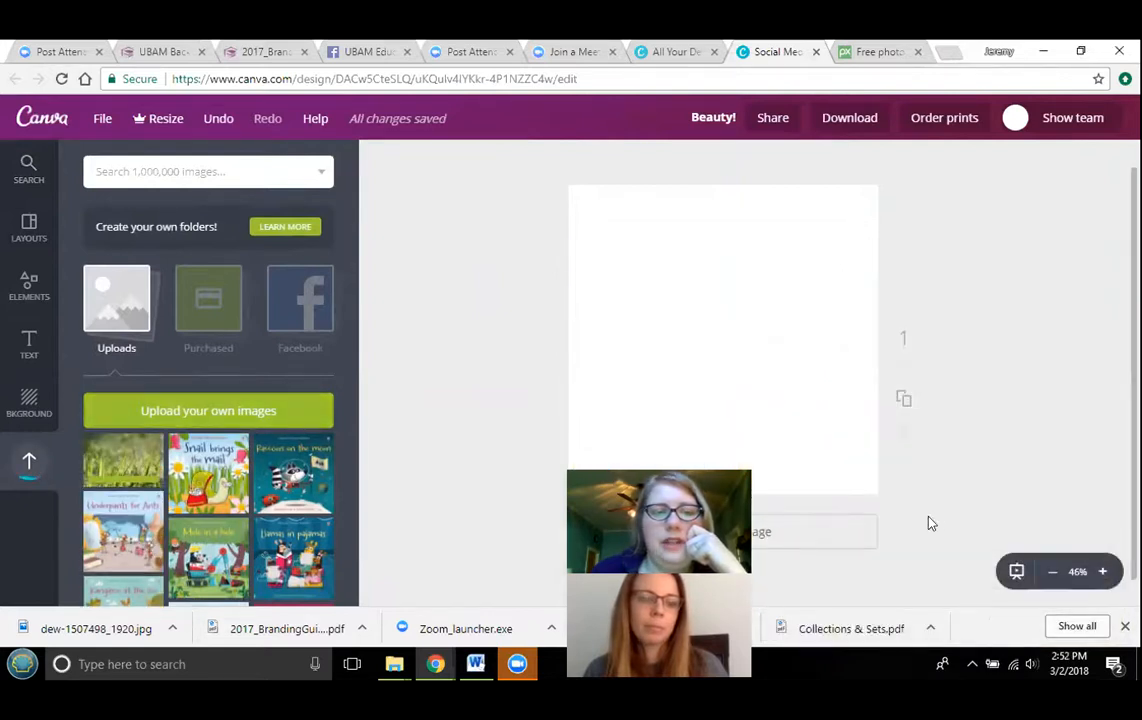
- Place the uploaded grass photo on the page and enlarge it to fill the whole page
left_click_drag(112, 468, 605, 321)
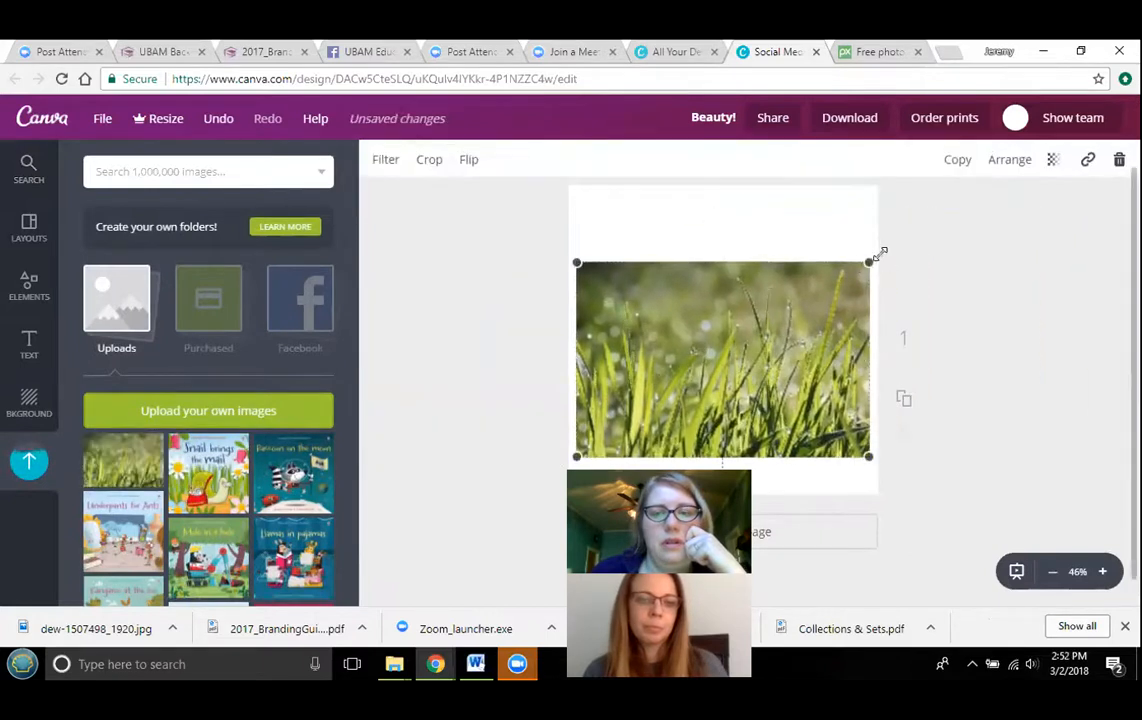
left_click_drag(860, 268, 930, 160)
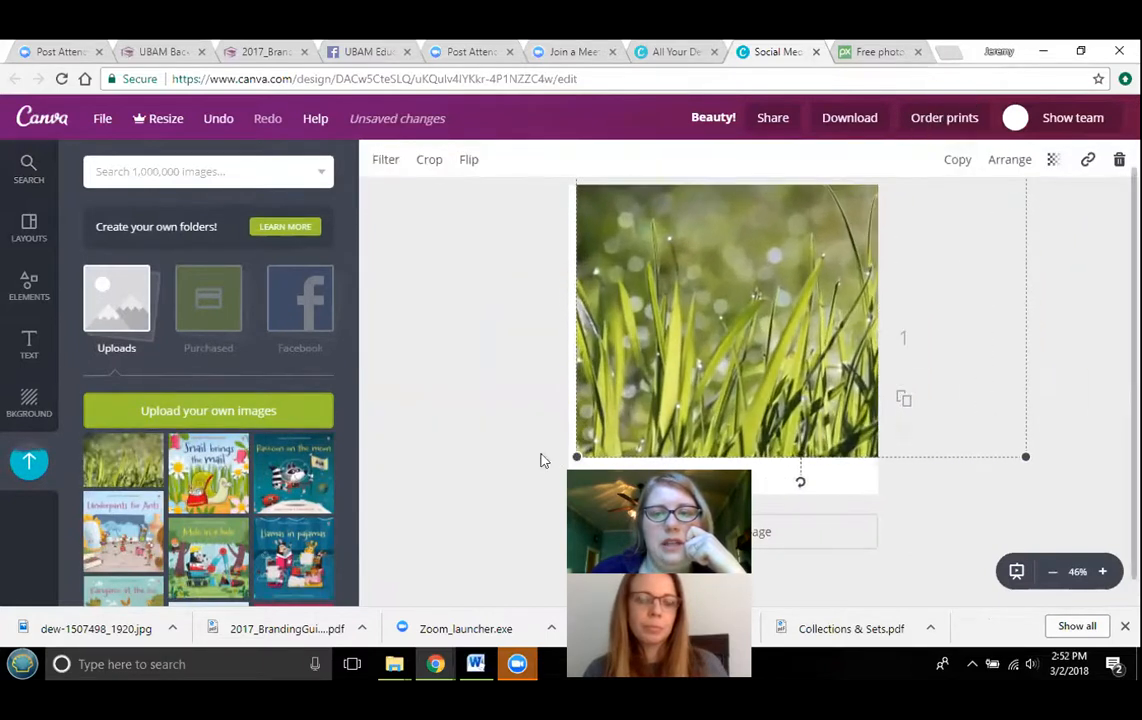
left_click_drag(575, 458, 527, 578)
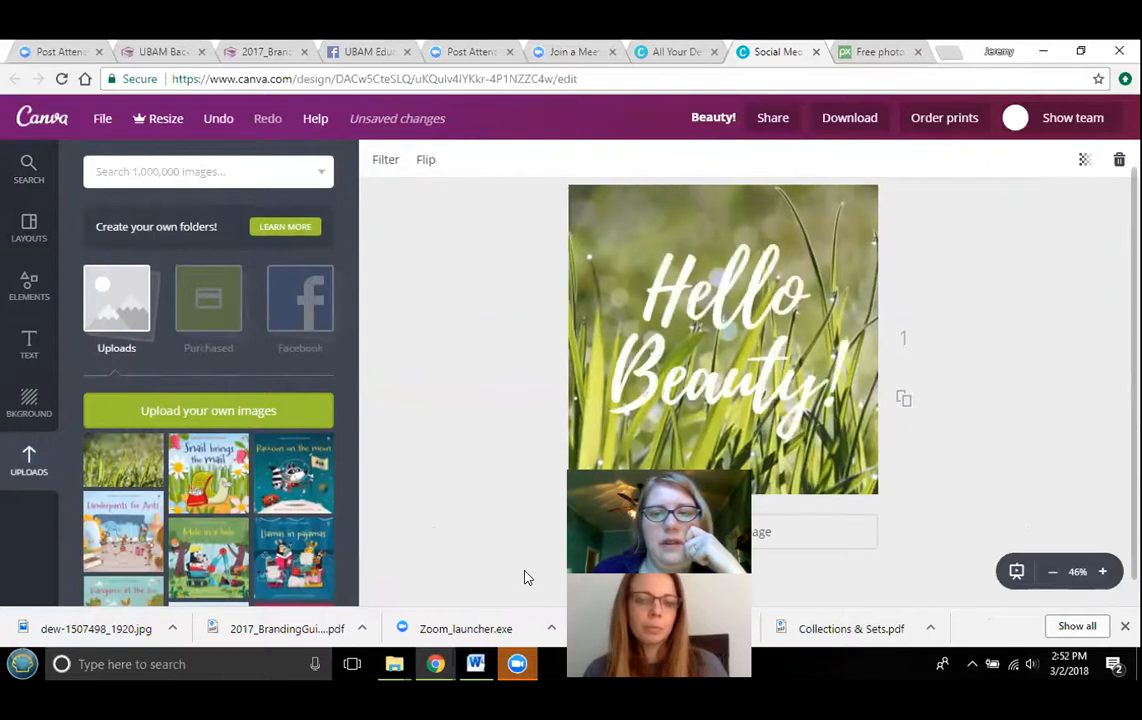
- Delete the Hello Beauty! text from the design, leaving only the grass photo
left_click(746, 302)
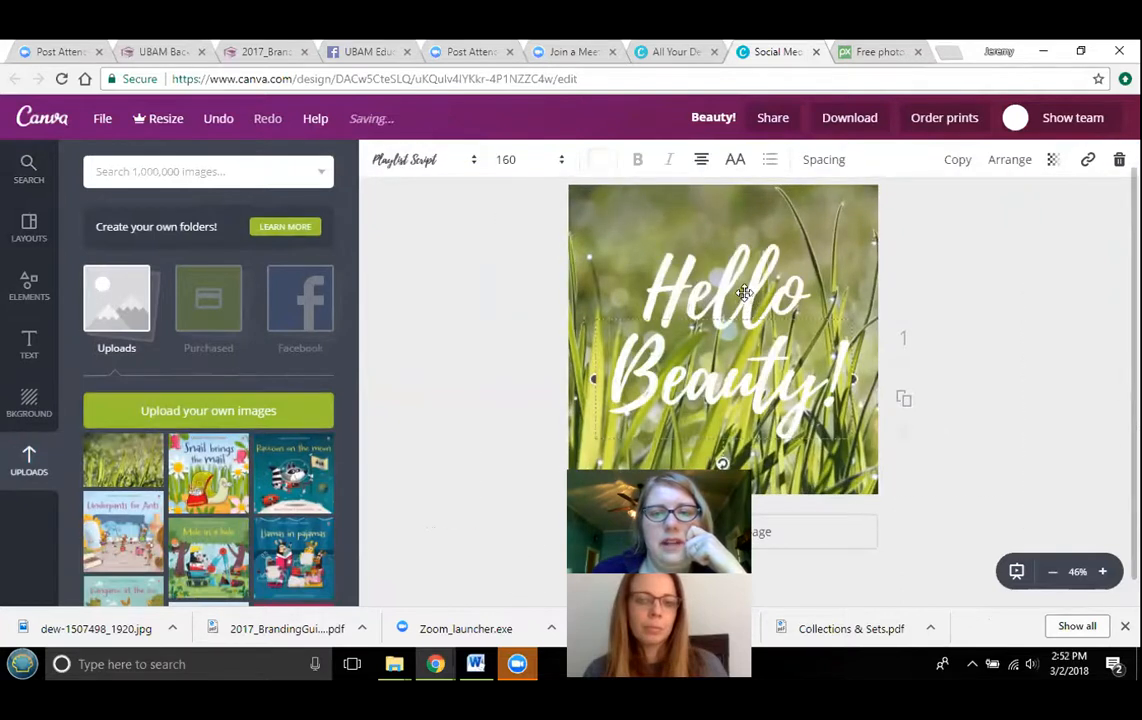
left_click(1119, 160)
left_click(758, 296)
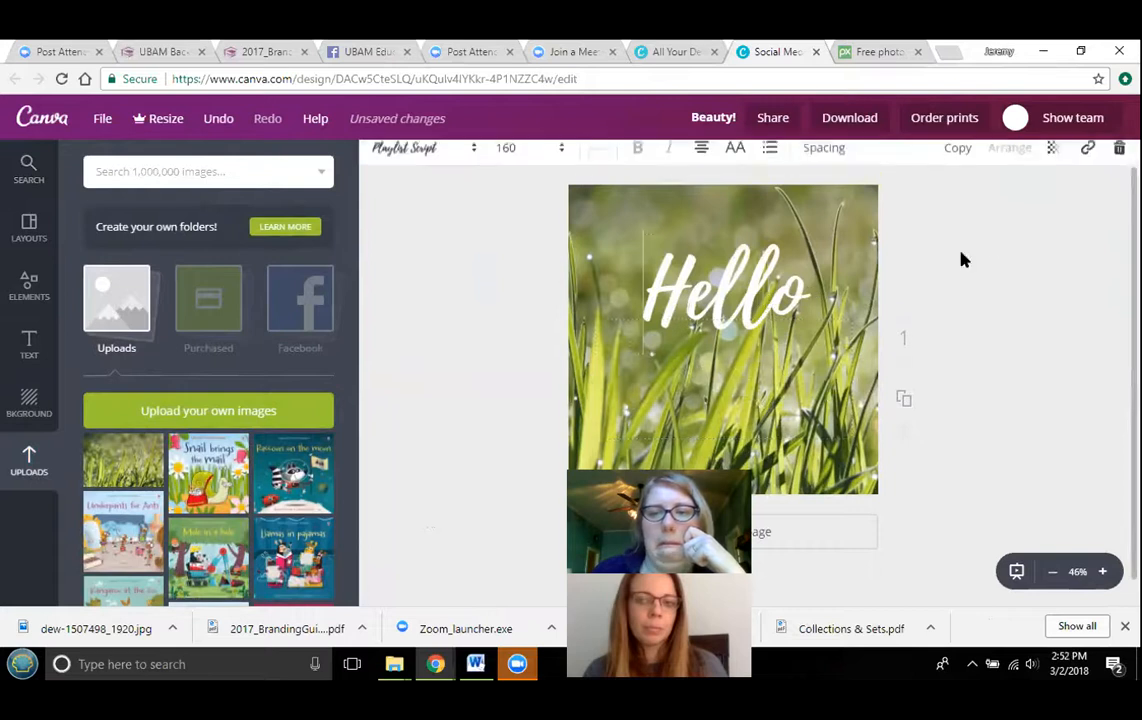
key("Delete")
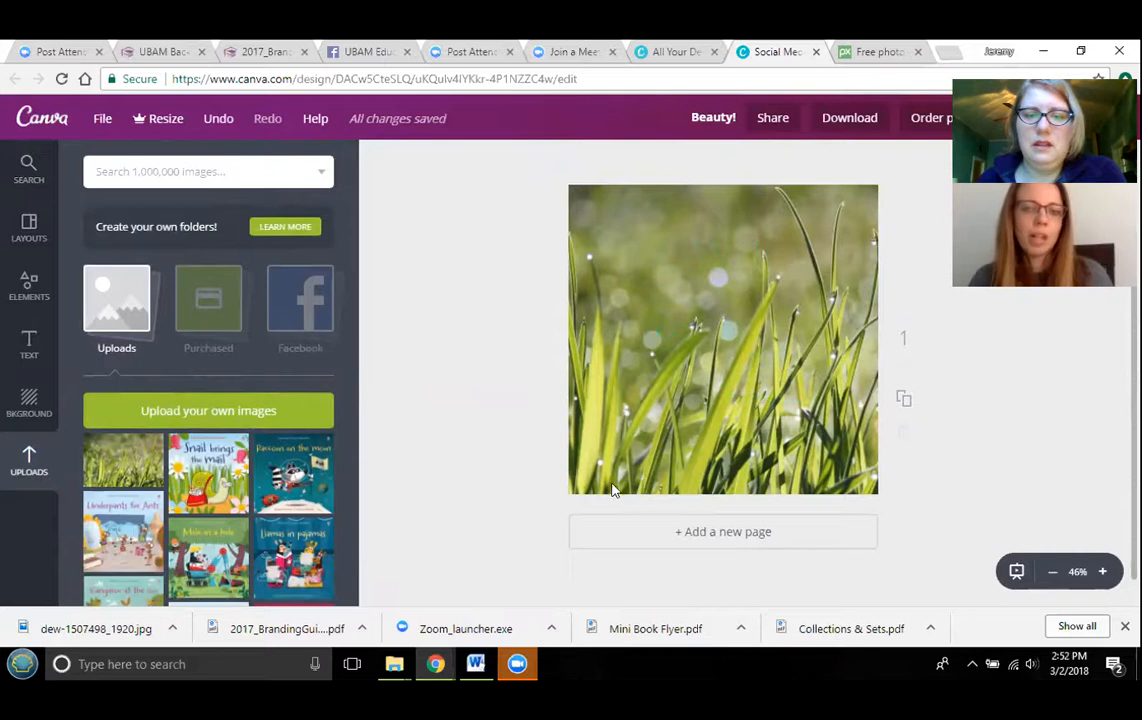
scroll(717, 407, "down", 1)
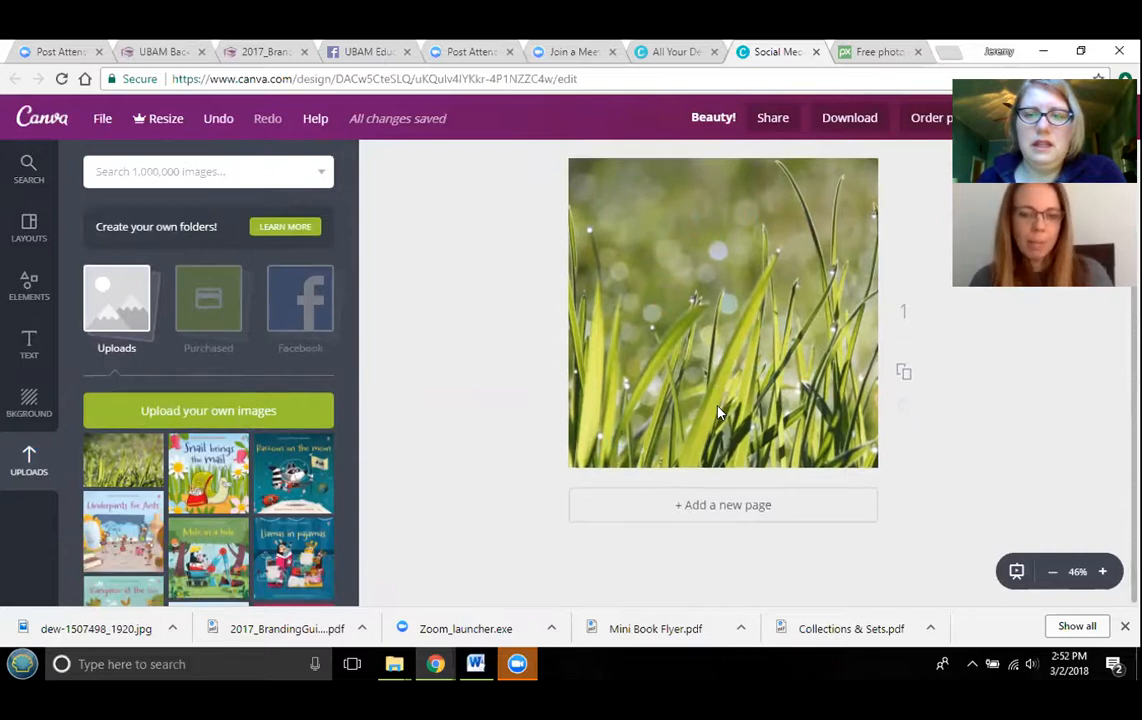
scroll(717, 405, "up", 1)
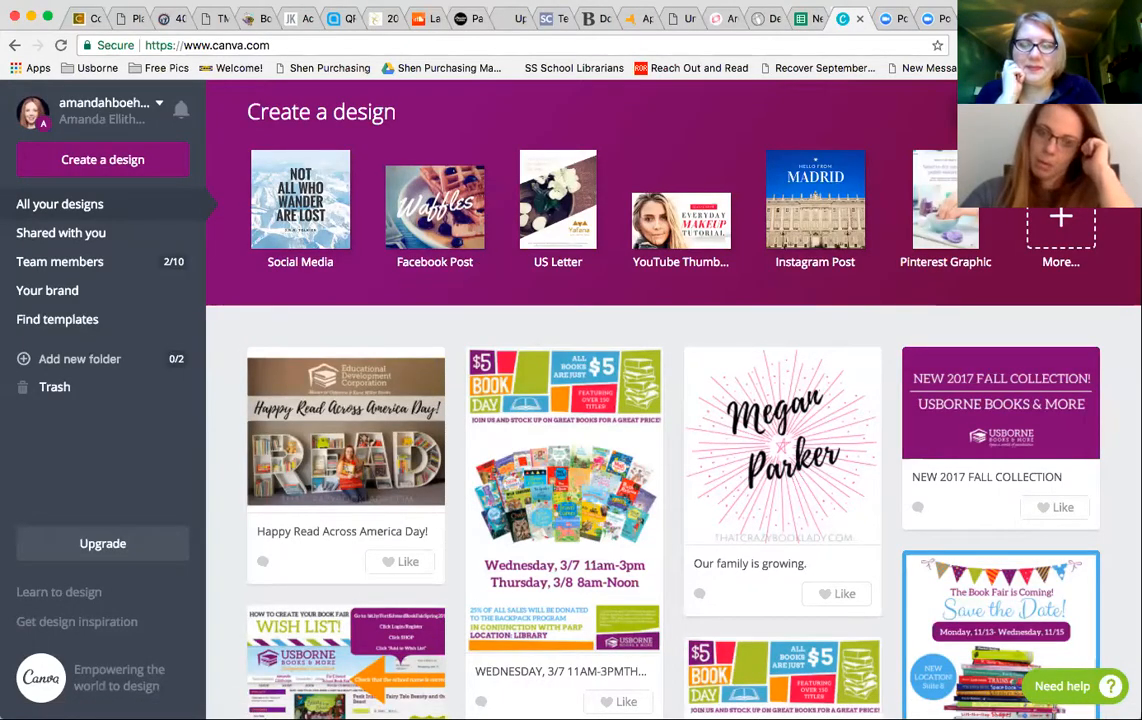
- Start a new Social Media design and place the uploaded photo of a woman lifting a child onto the page
left_click(272, 197)
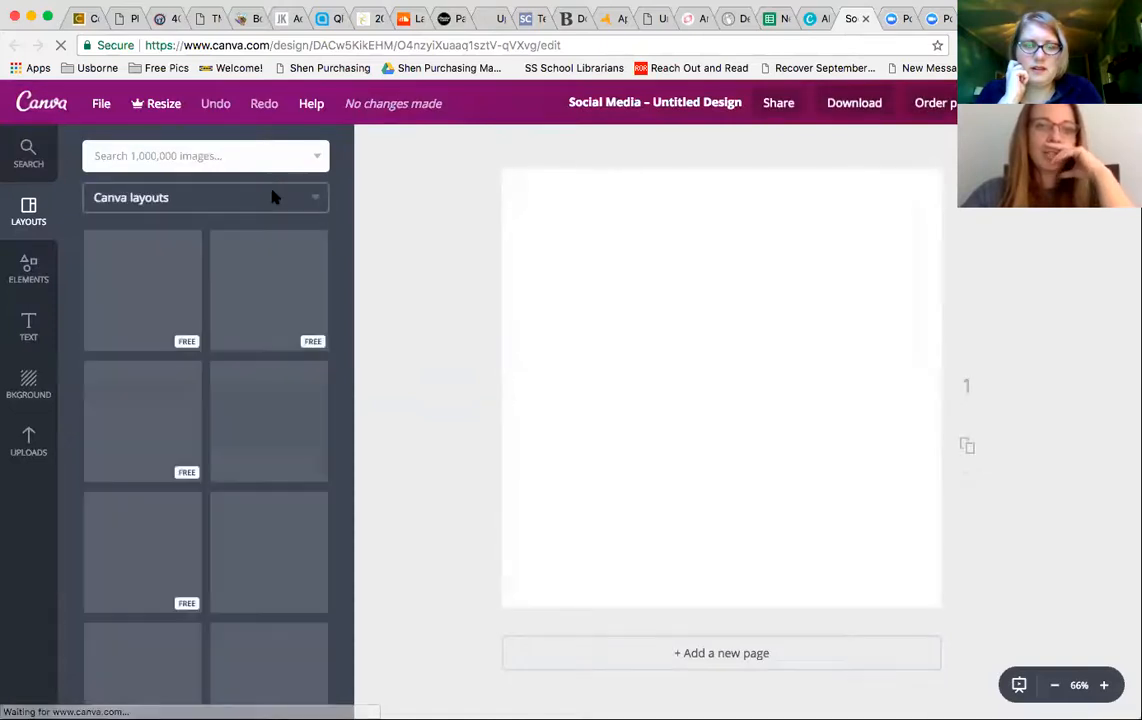
left_click(32, 442)
scroll(231, 520, "down", 15)
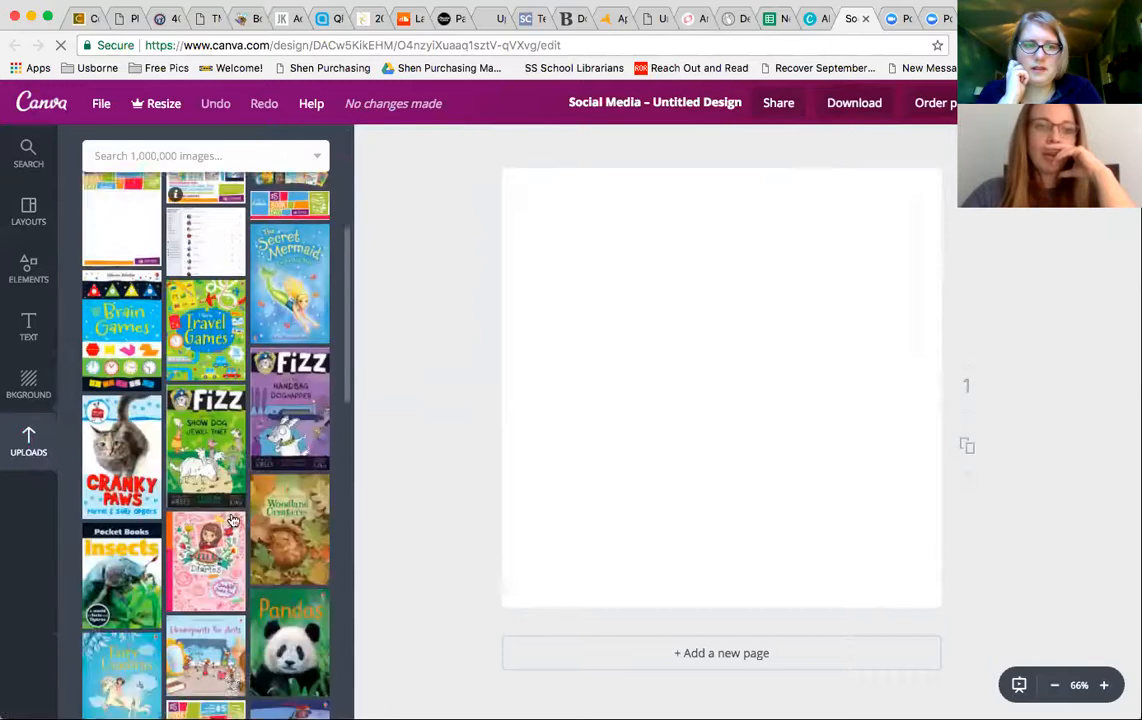
scroll(231, 520, "down", 5)
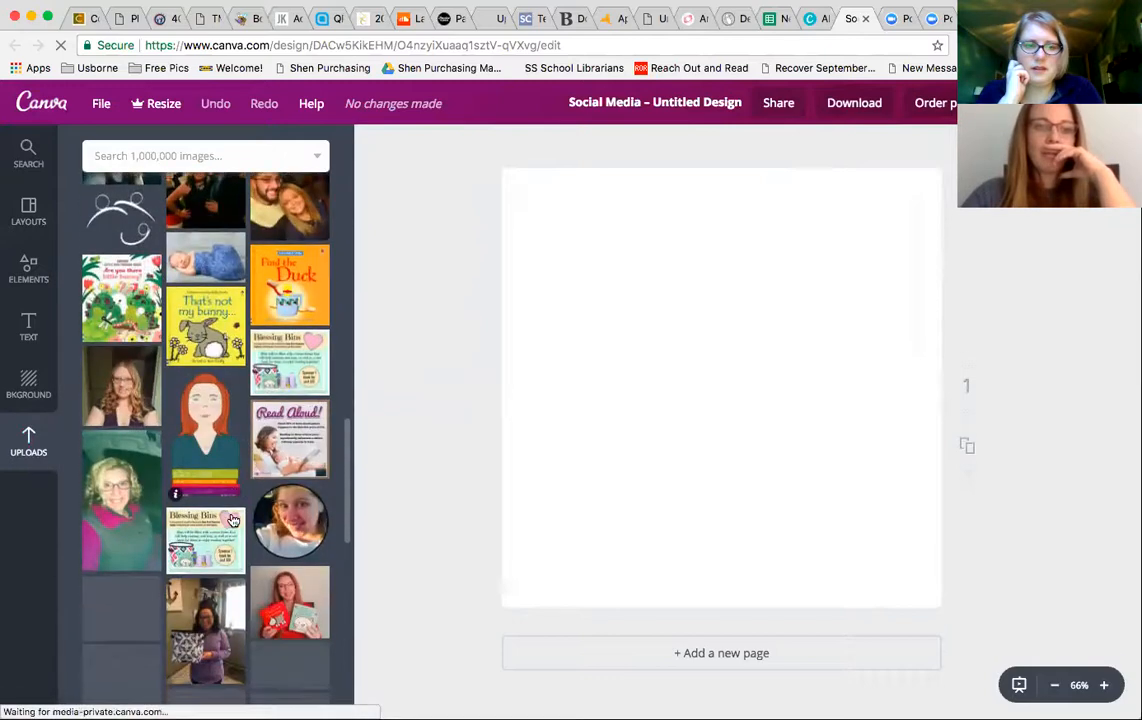
scroll(231, 520, "down", 5)
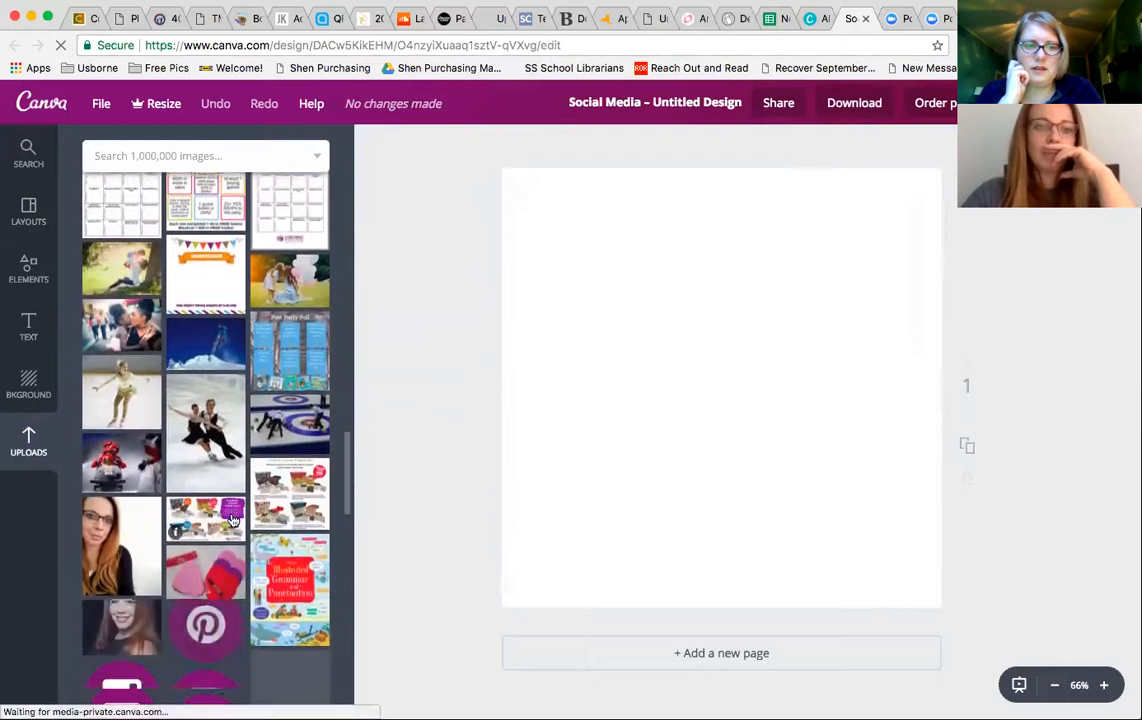
scroll(231, 520, "down", 1)
left_click(118, 212)
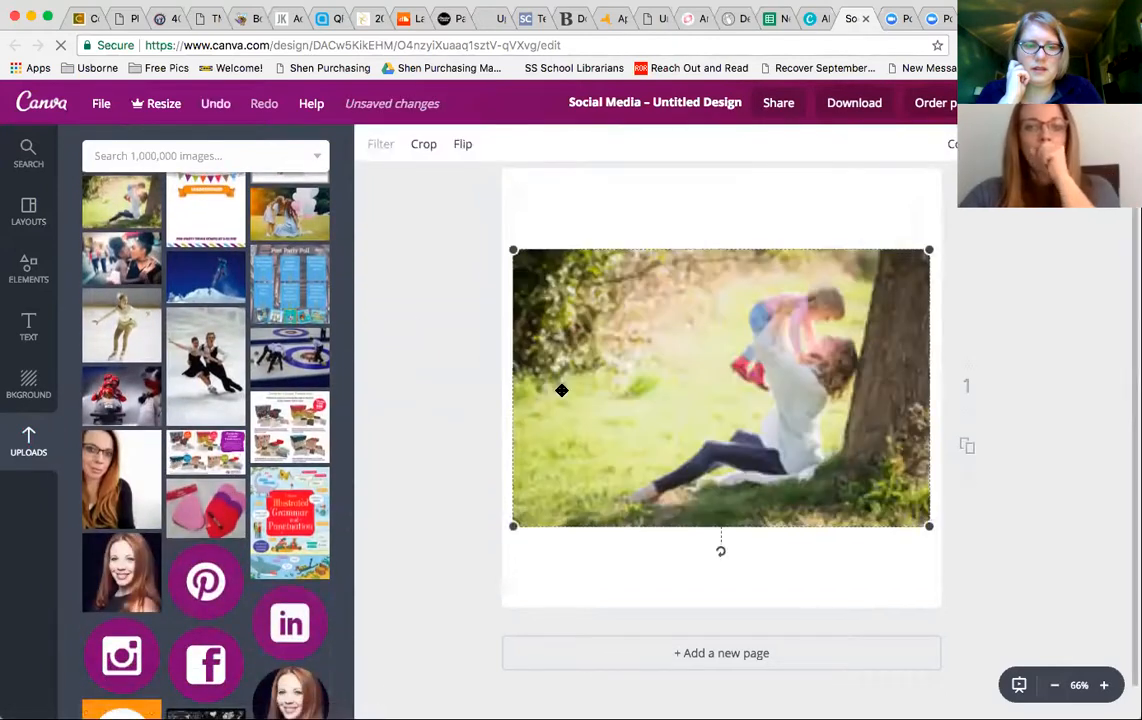
- Move and enlarge the woman-and-child photo so it extends past the page edges
left_click_drag(677, 384, 662, 479)
left_click_drag(918, 341, 1140, 140)
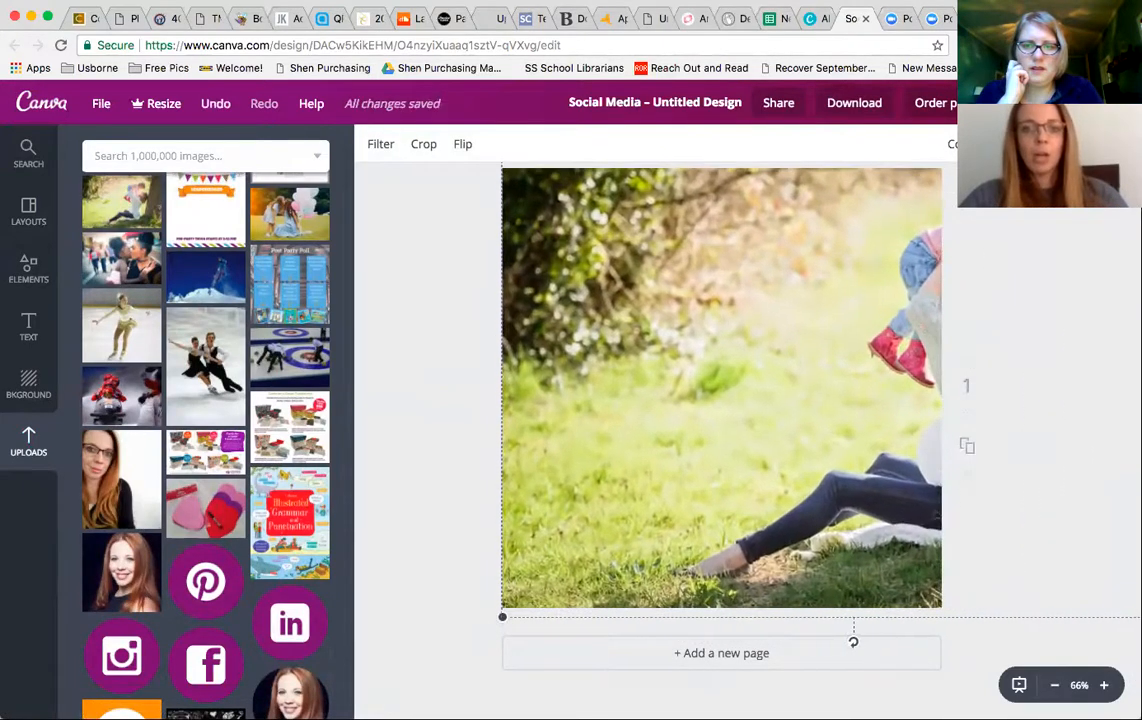
- Browse through the uploaded images library for another graphic to use
left_click(215, 218)
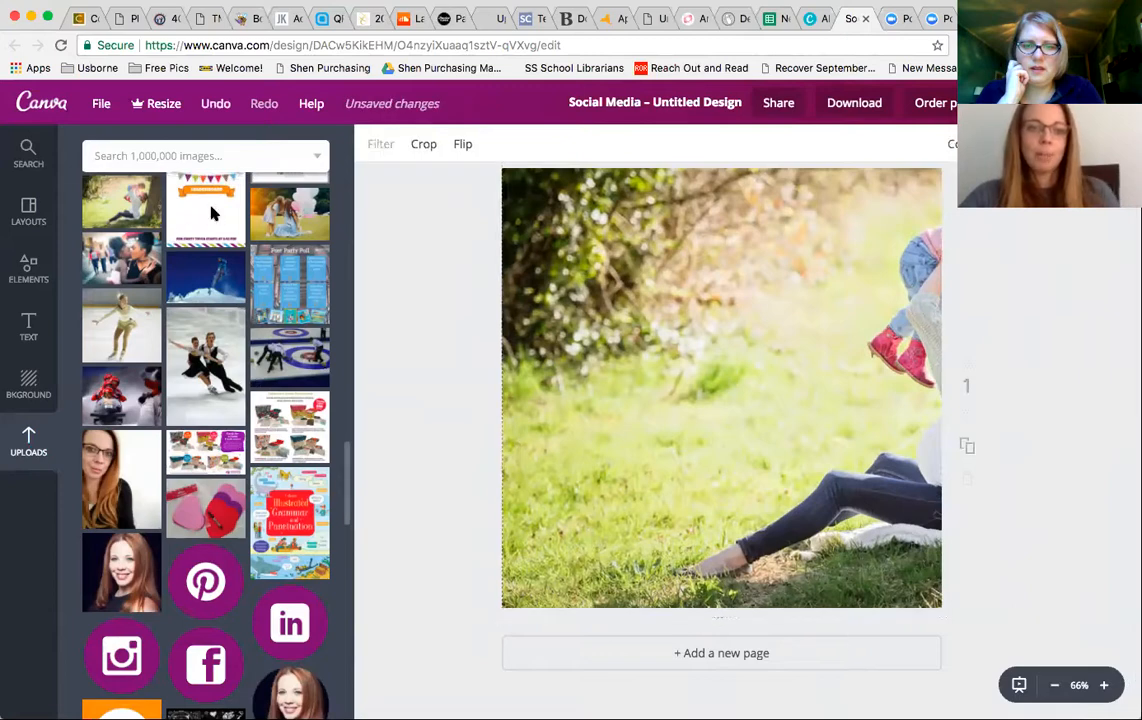
key("Delete")
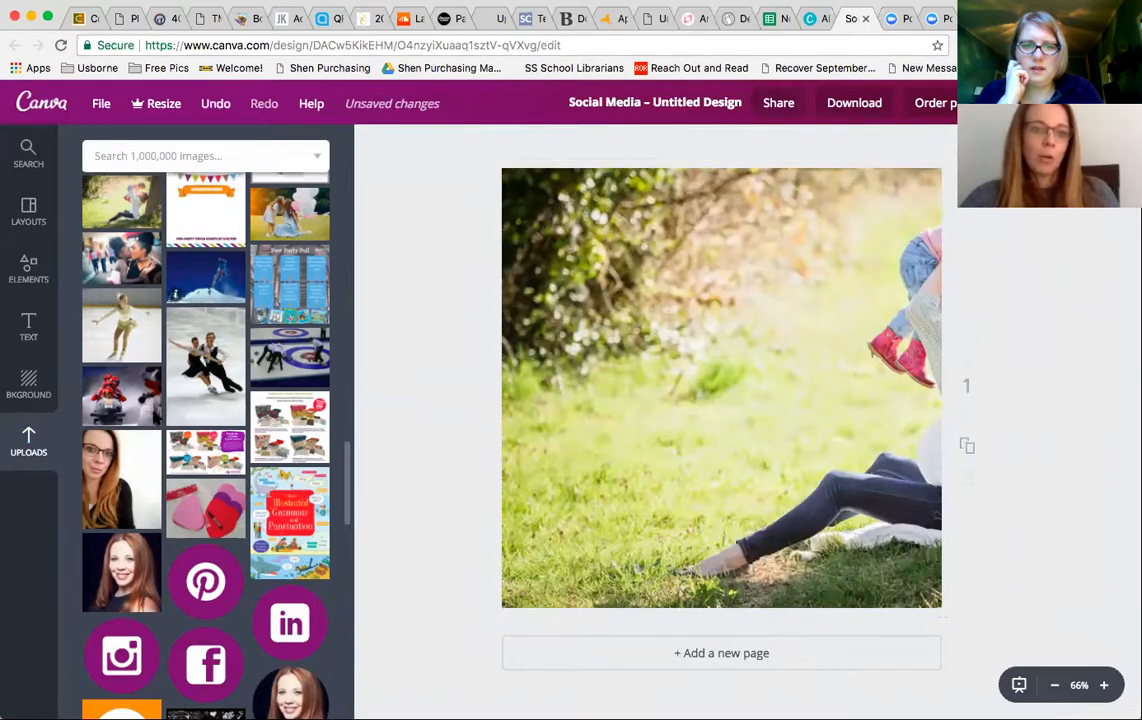
scroll(205, 440, "down", 5)
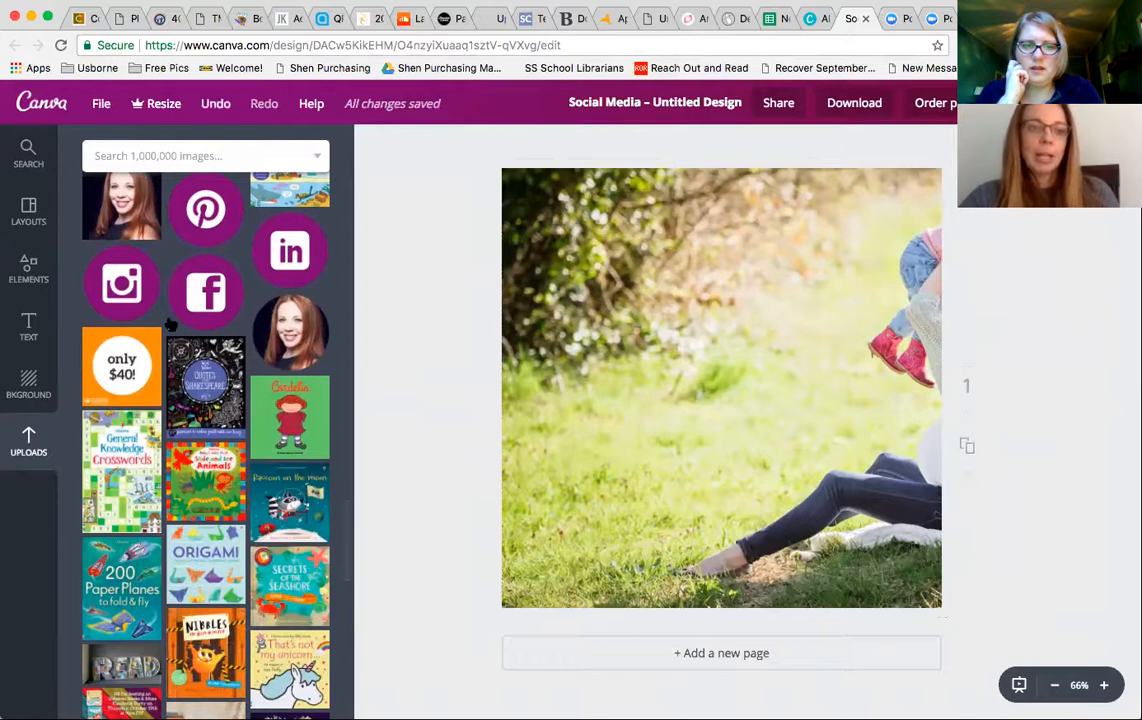
scroll(224, 301, "down", 8)
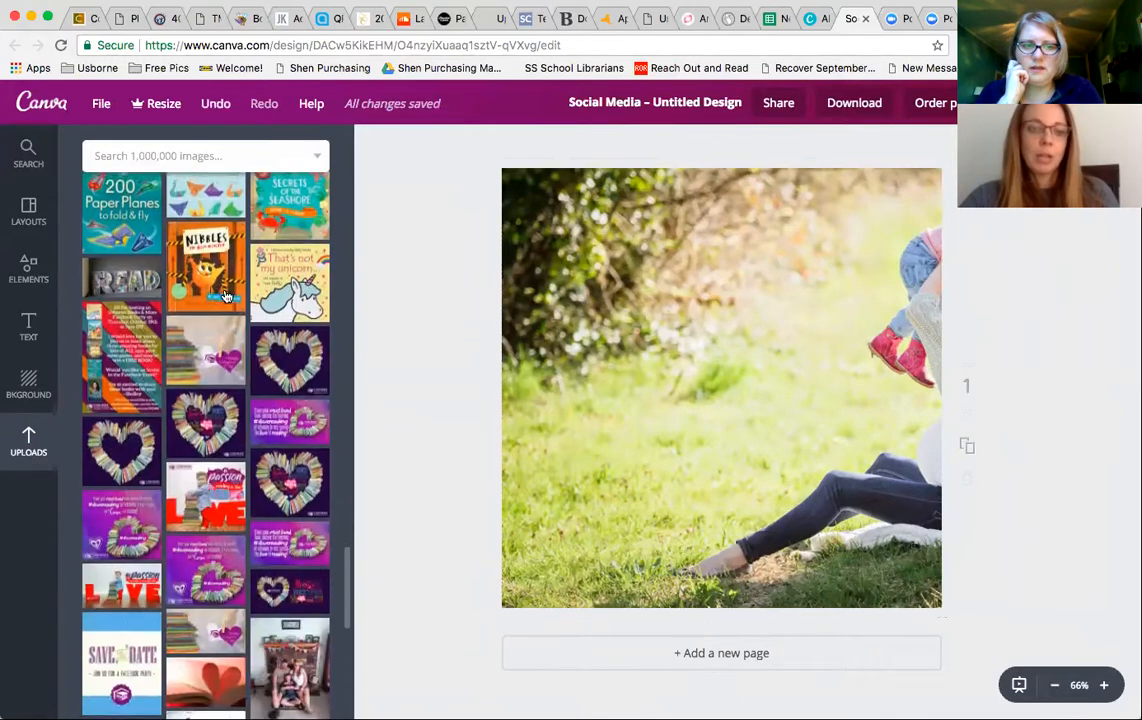
scroll(226, 291, "up", 15)
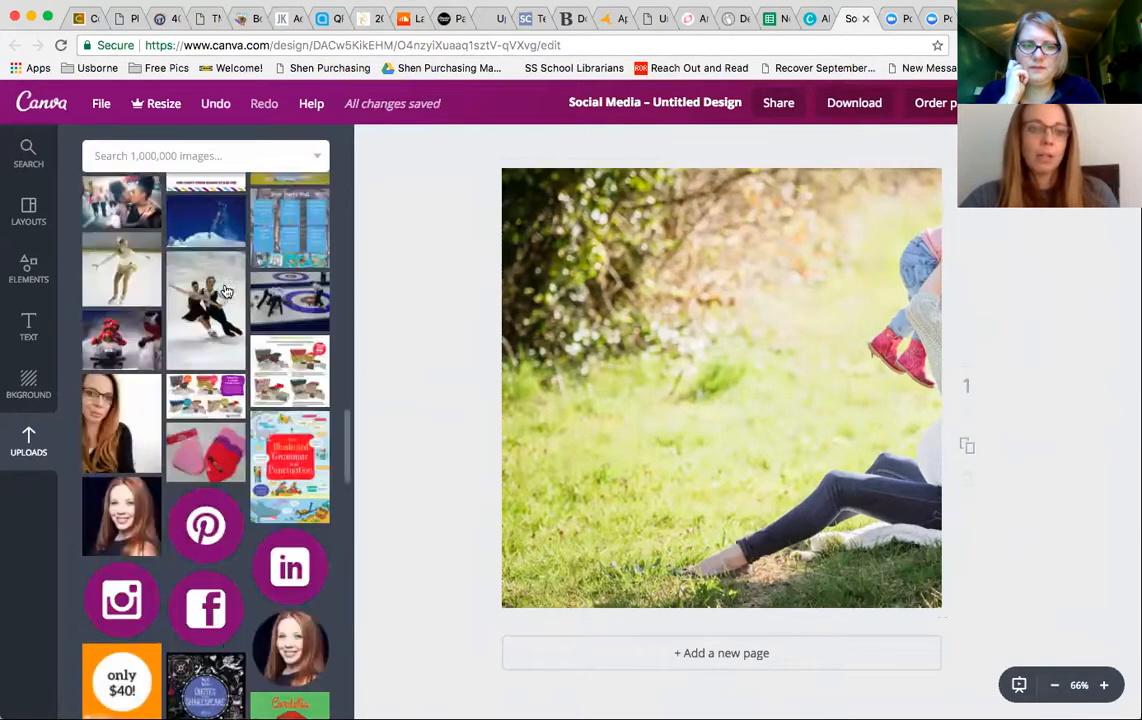
scroll(226, 291, "up", 15)
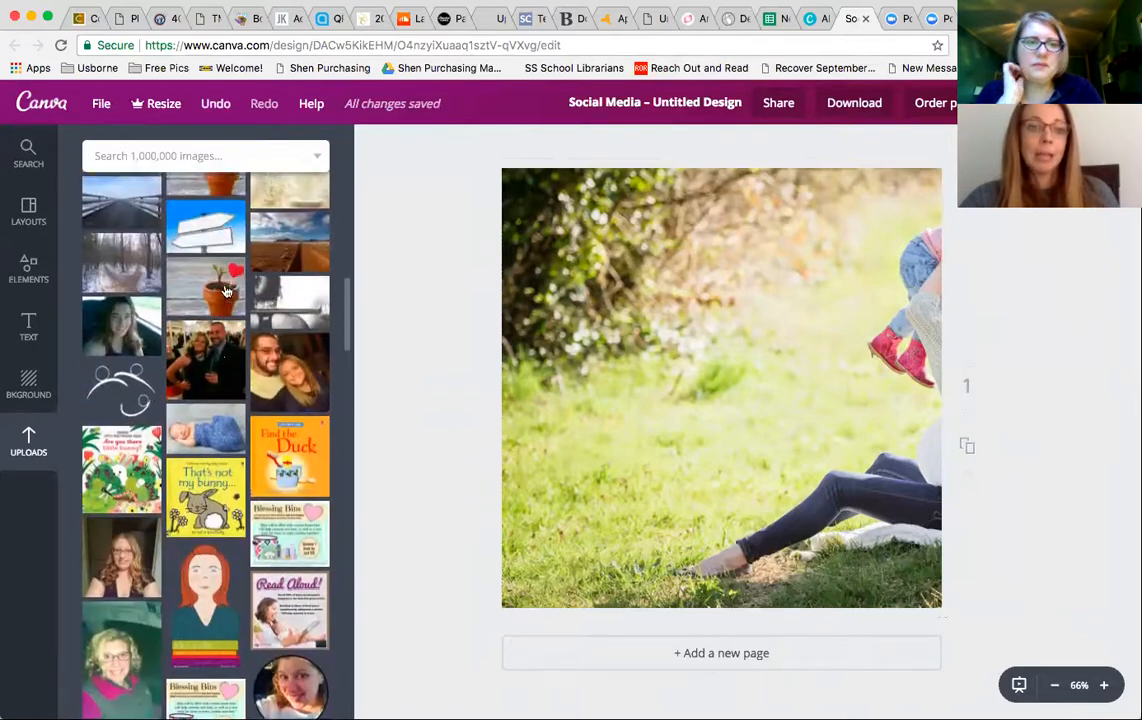
scroll(226, 291, "up", 10)
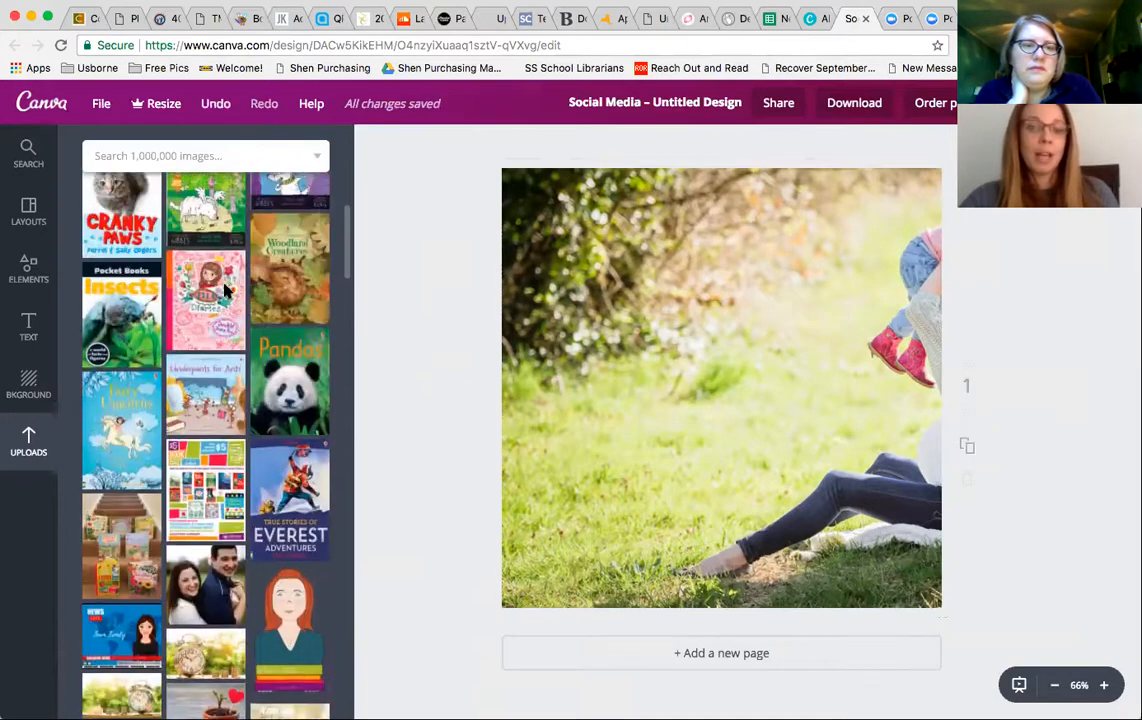
scroll(226, 291, "up", 10)
scroll(229, 290, "down", 1)
scroll(229, 290, "down", 12)
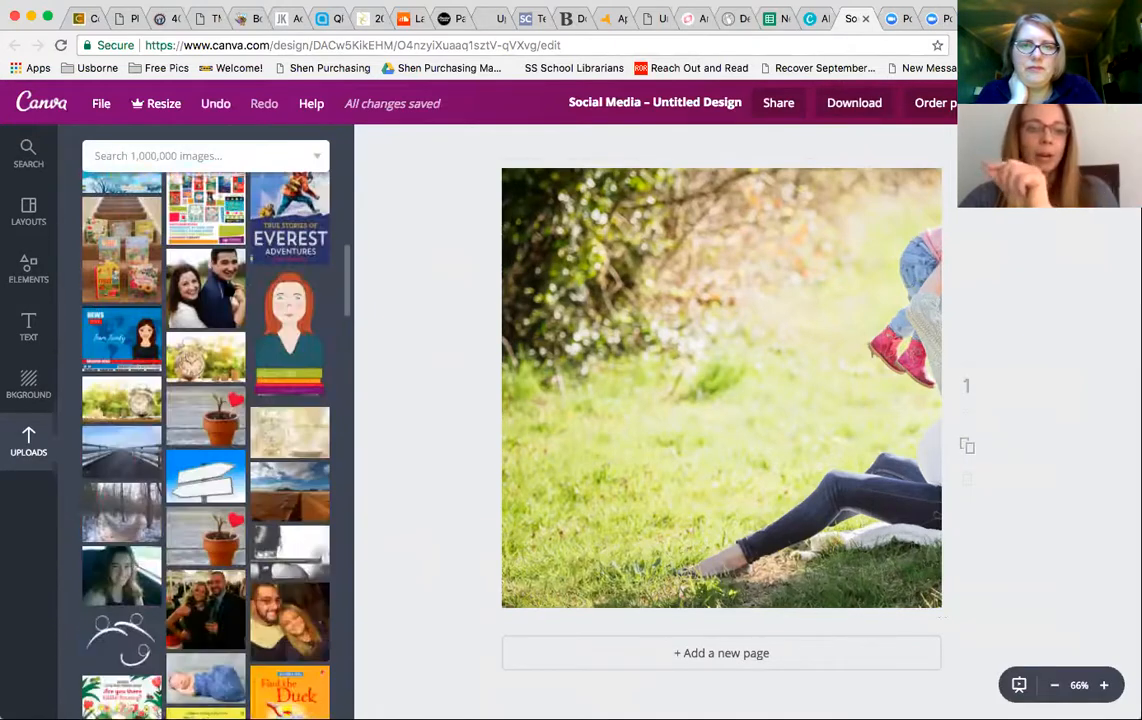
scroll(215, 383, "down", 10)
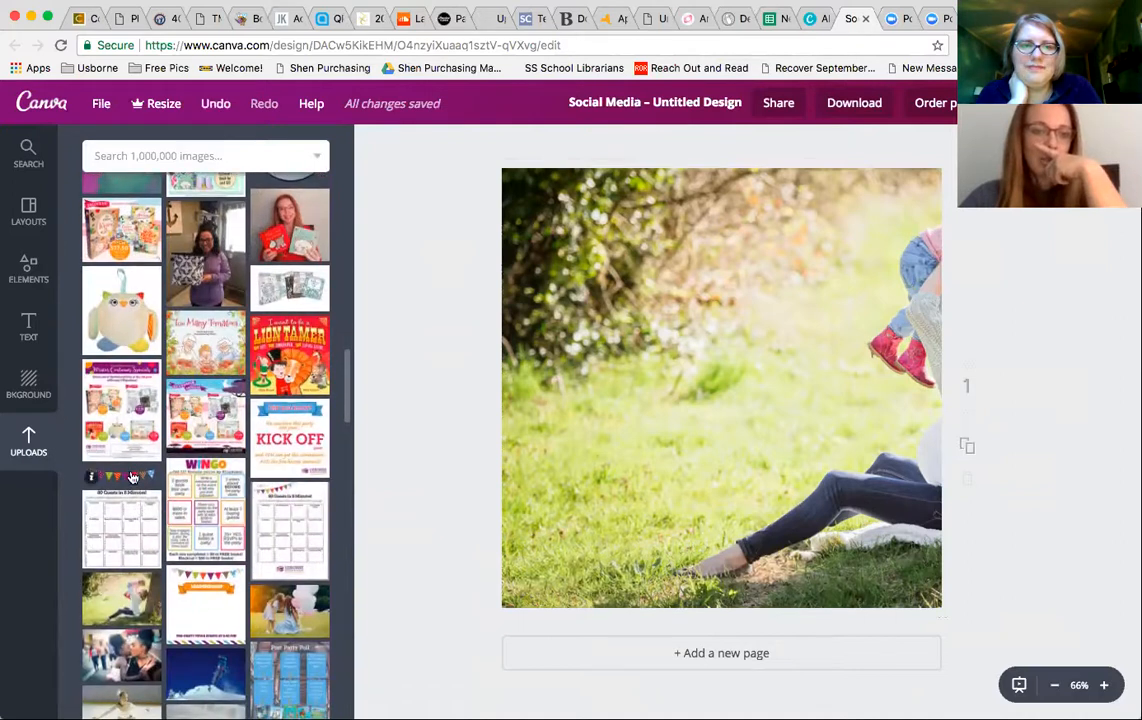
left_click(133, 478)
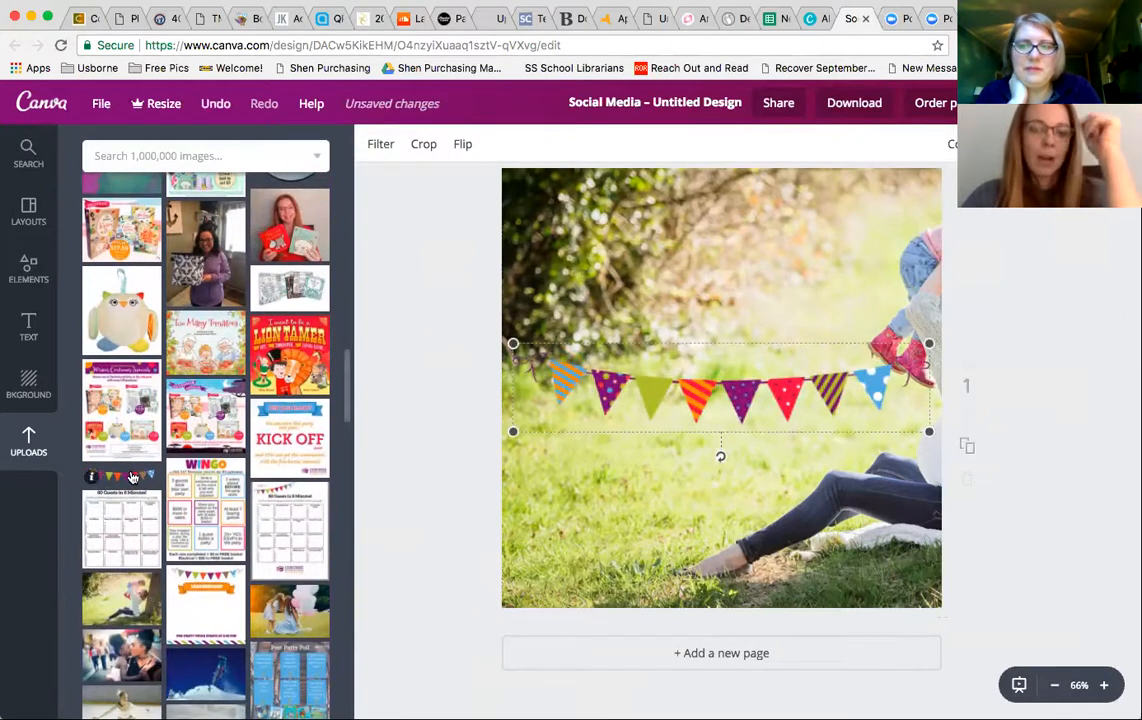
key("Delete")
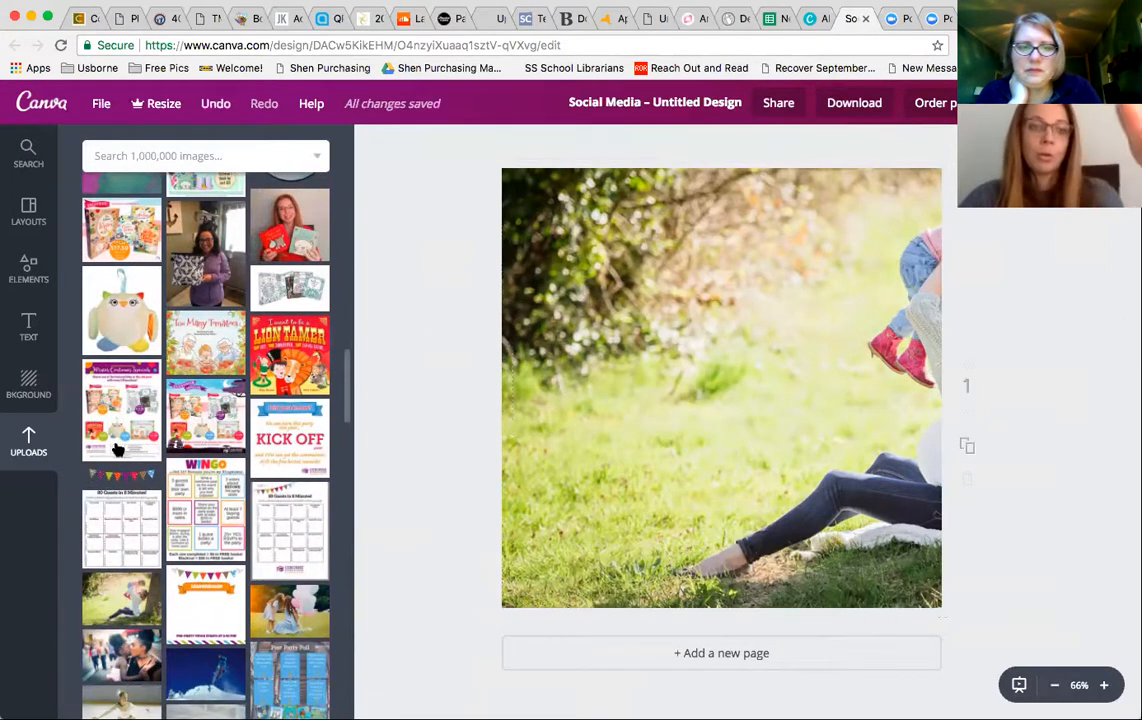
- Delete the woman-and-child photo from the page, leaving it blank
scroll(150, 420, "up", 15)
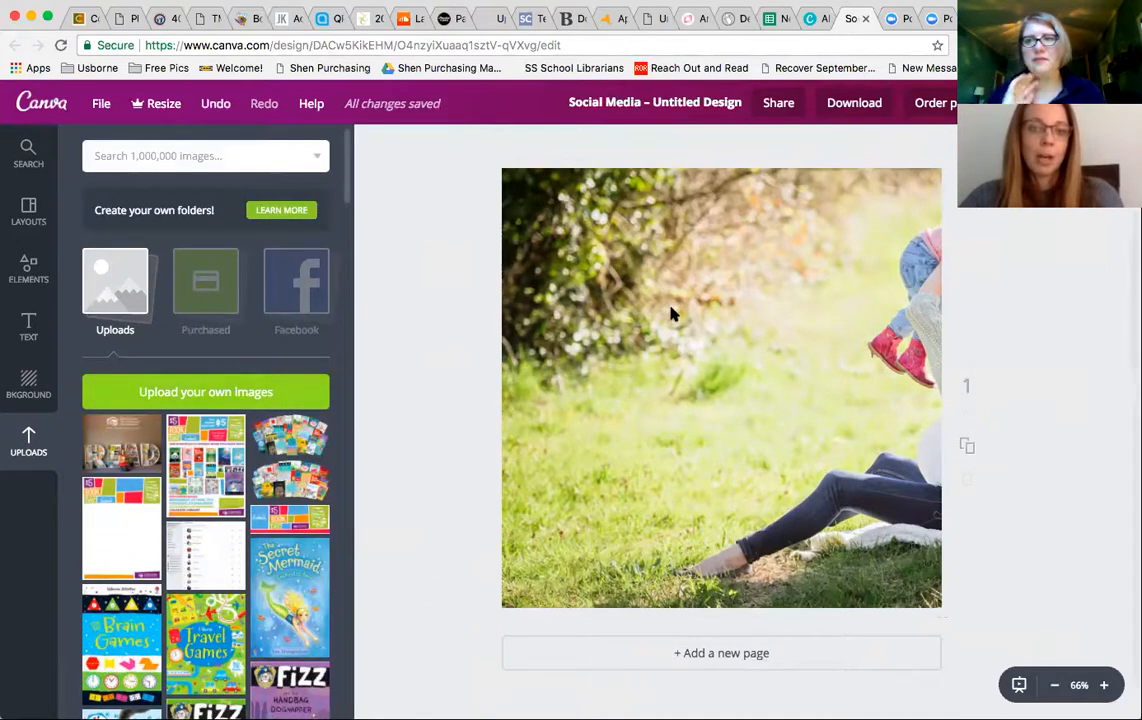
left_click(606, 260)
left_click_drag(573, 282, 487, 277)
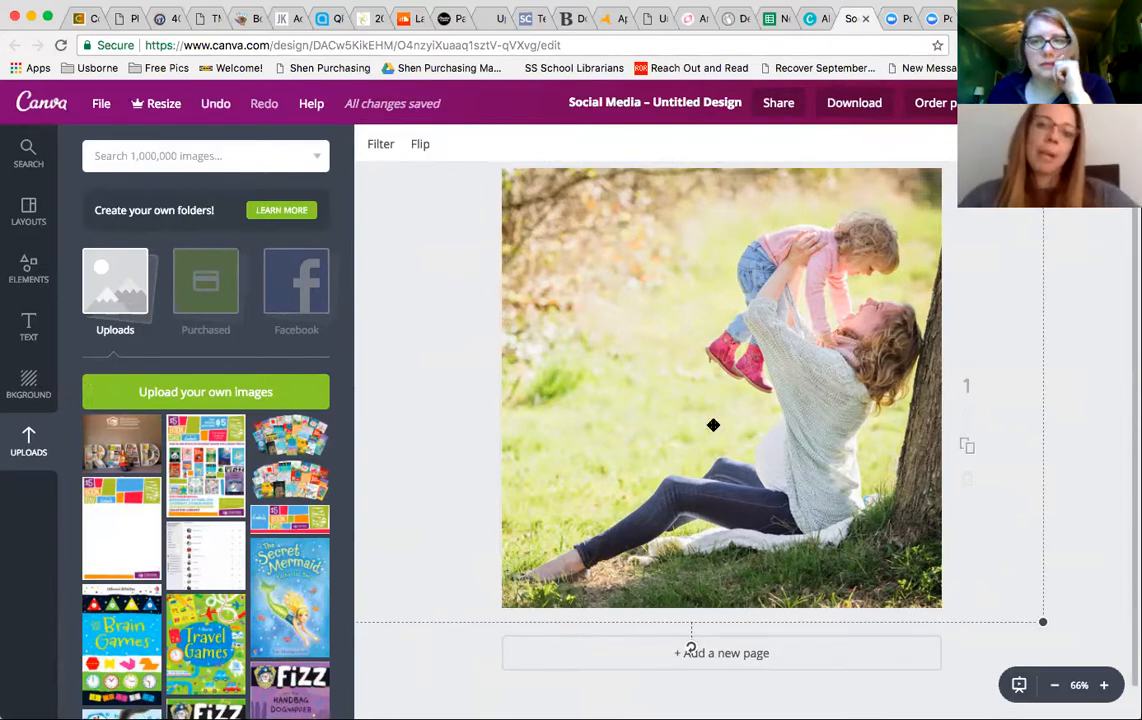
key("Delete")
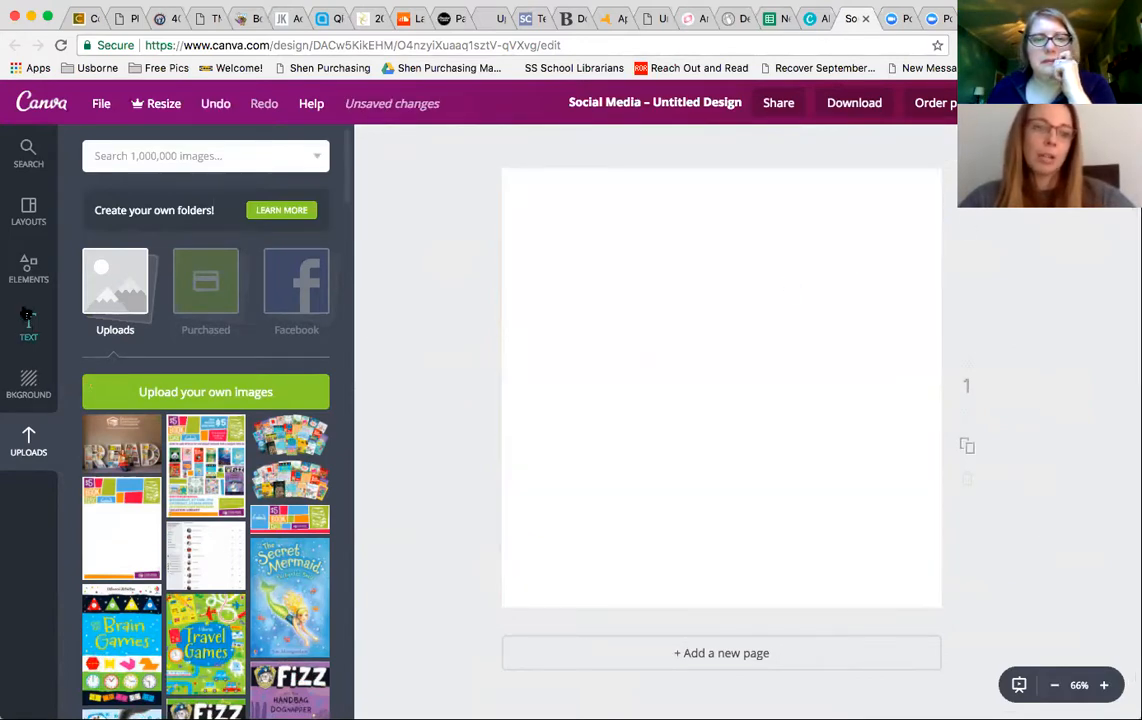
- Set the page background to a custom pink colour with colour code ff1560
left_click(29, 380)
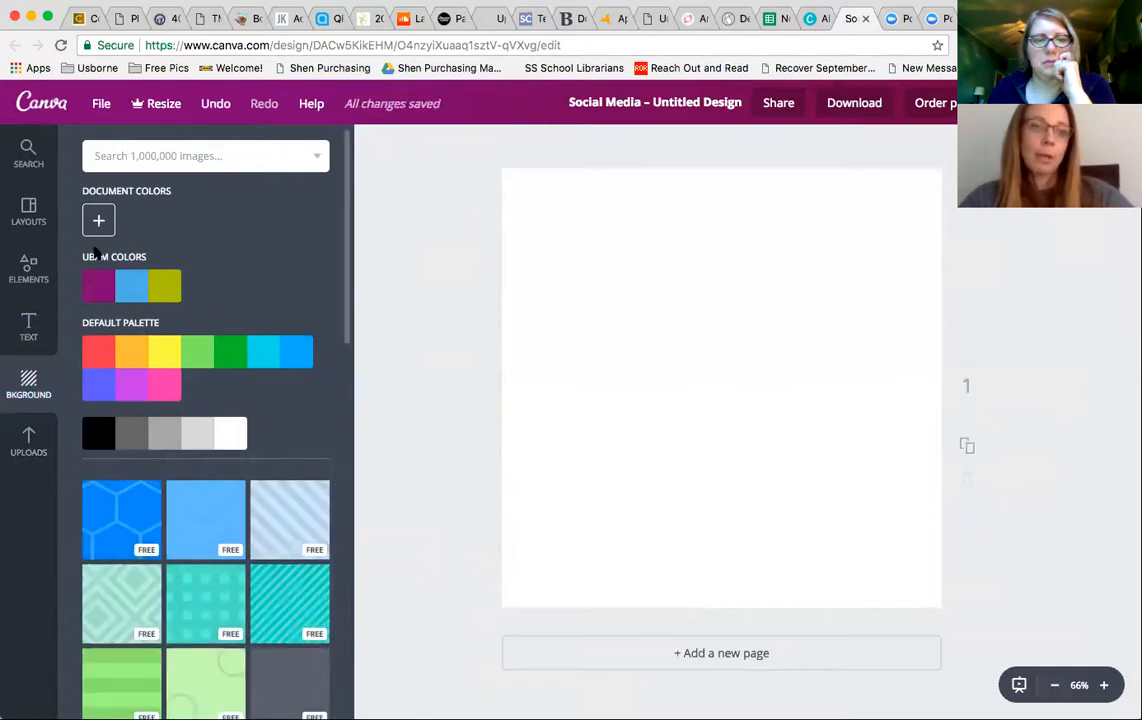
left_click(298, 353)
left_click(645, 262)
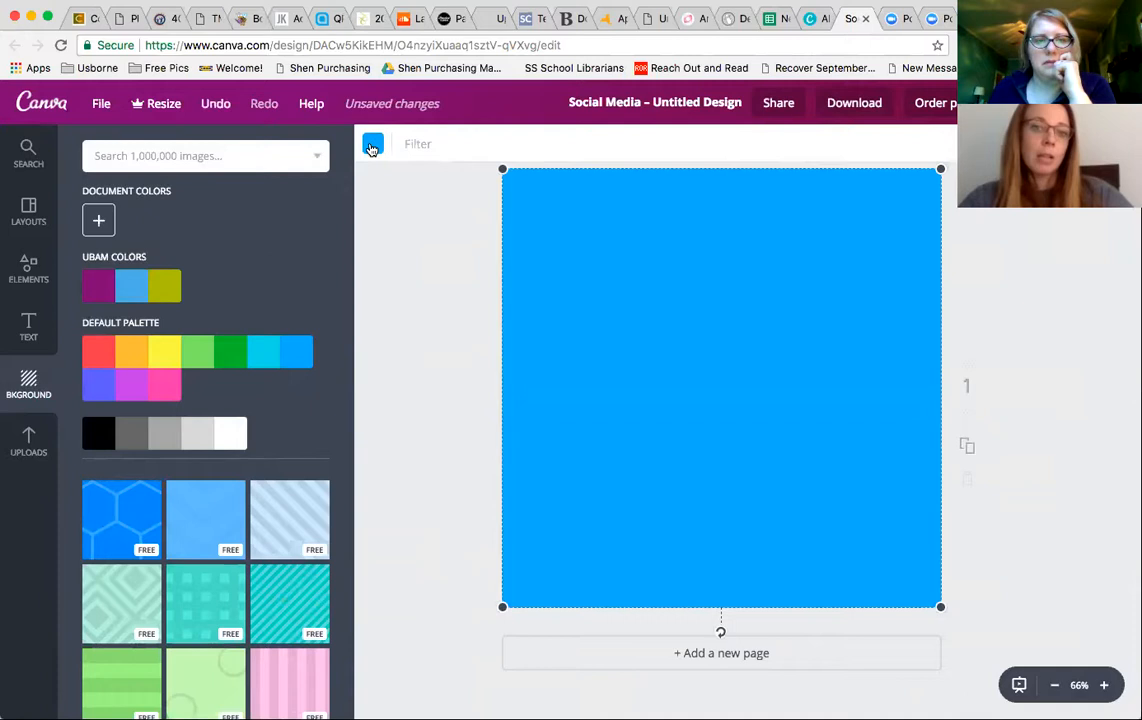
left_click(372, 146)
scroll(395, 364, "down", 1)
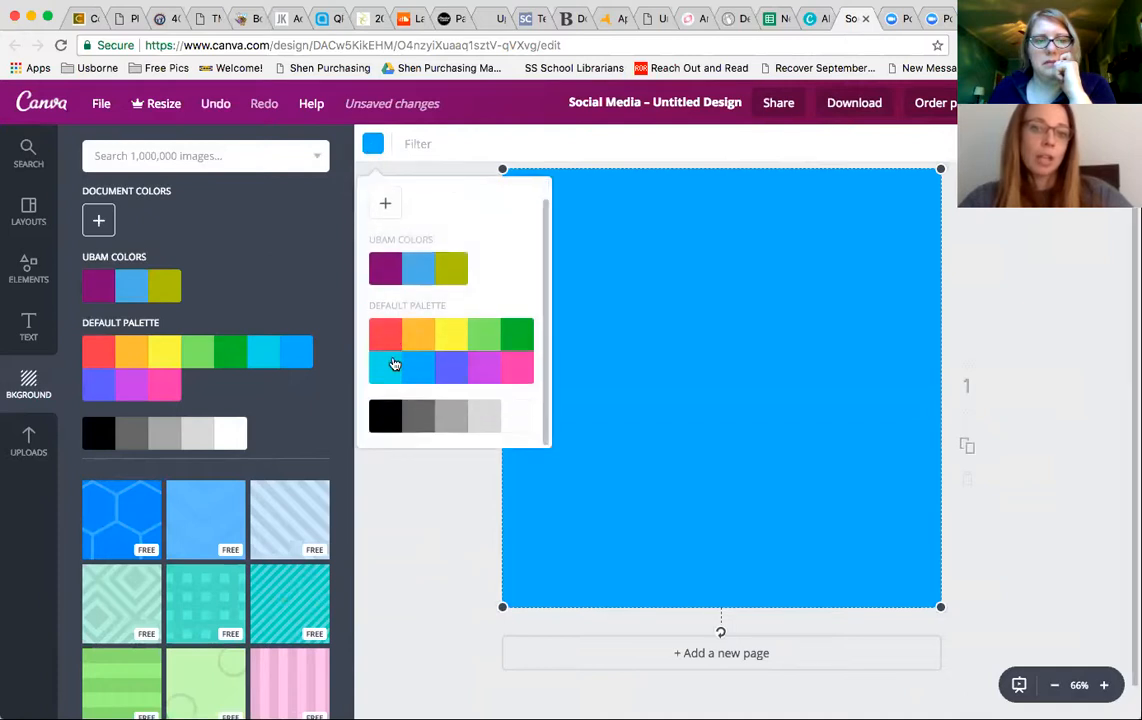
scroll(395, 364, "up", 1)
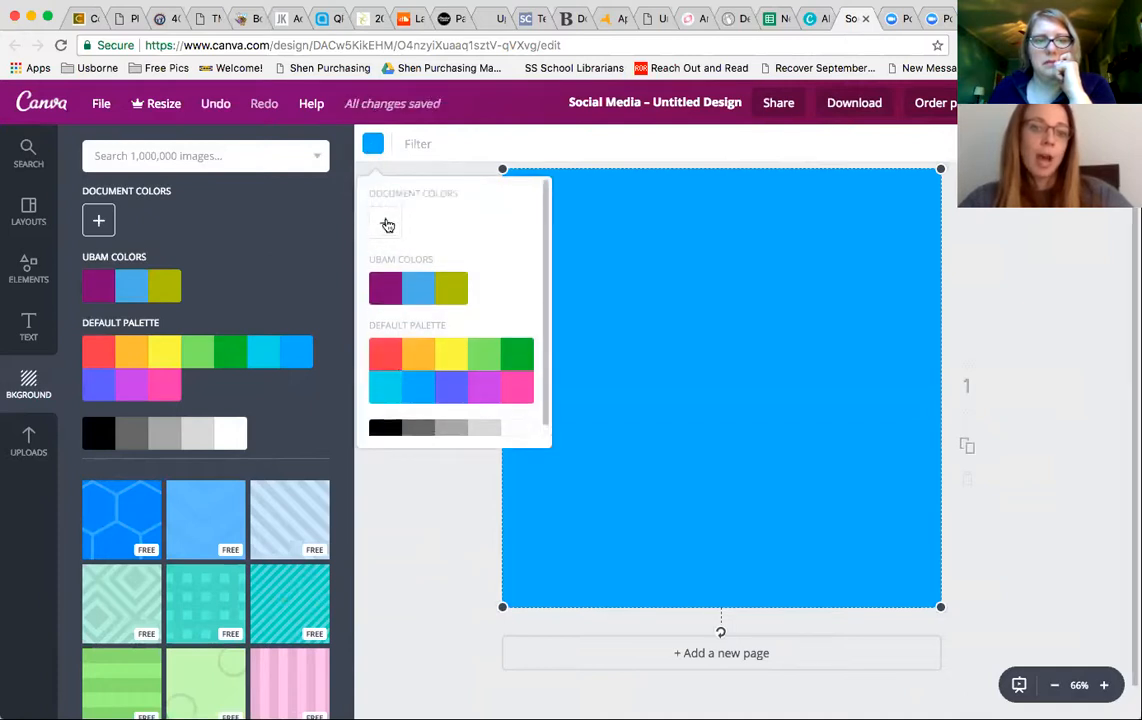
left_click(386, 223)
left_click_drag(424, 292, 532, 279)
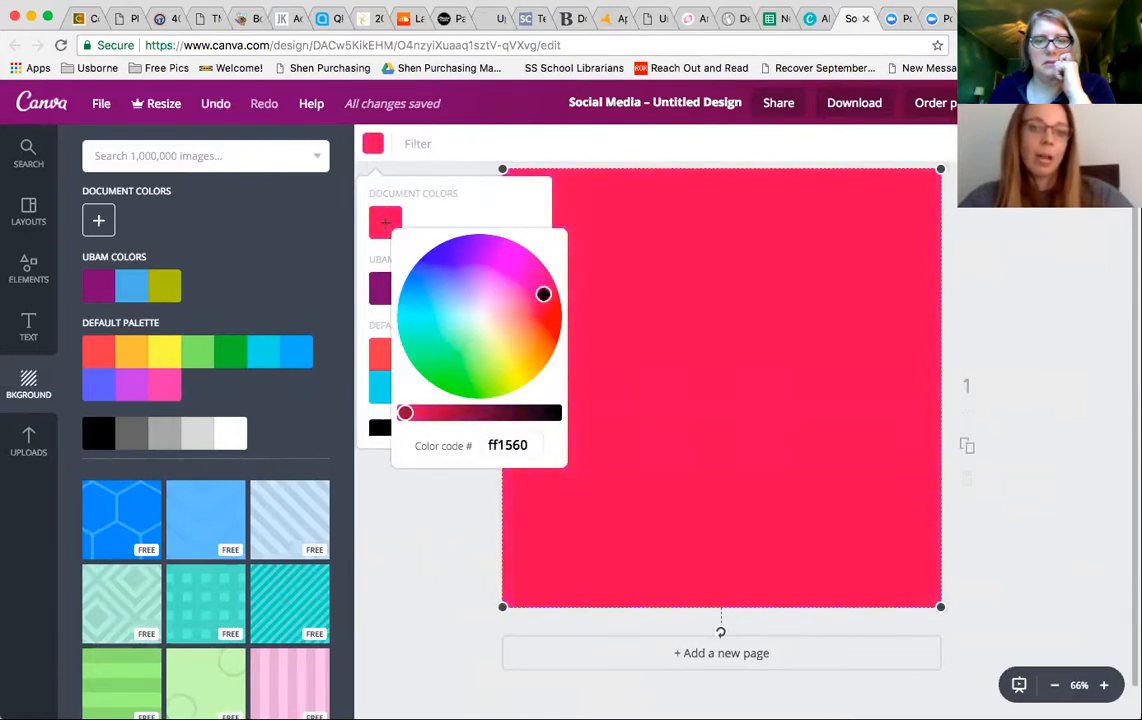
left_click(591, 201)
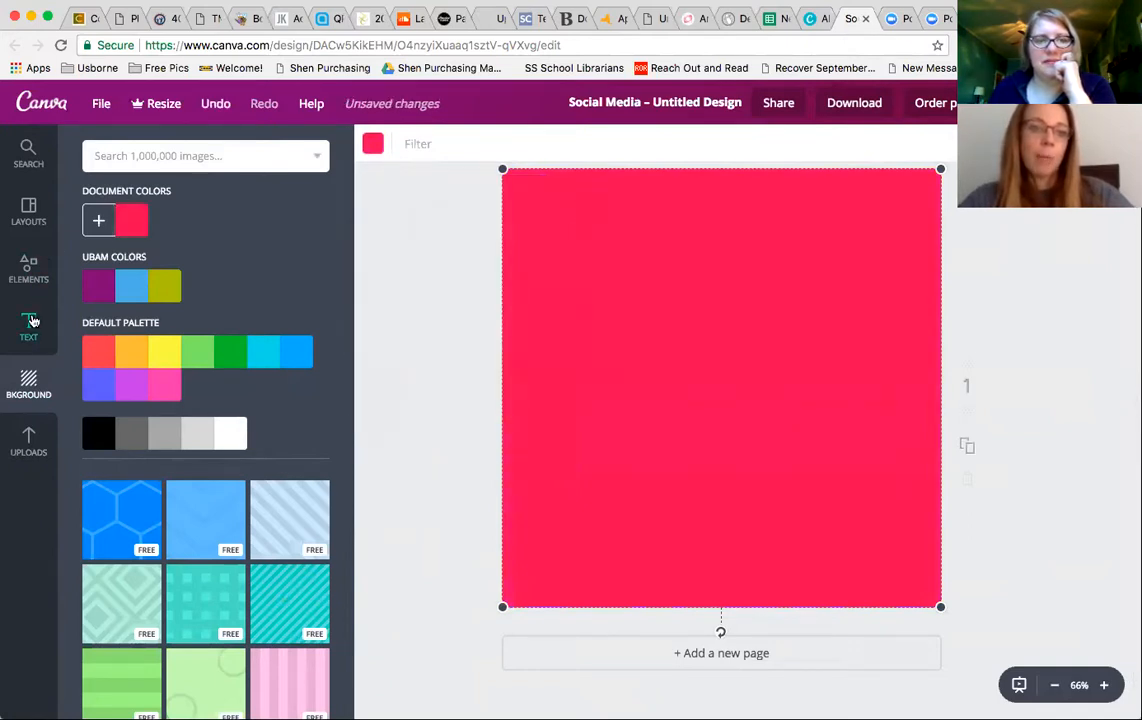
- Add the Ice Cream Party text template to the centre of the page
left_click(29, 324)
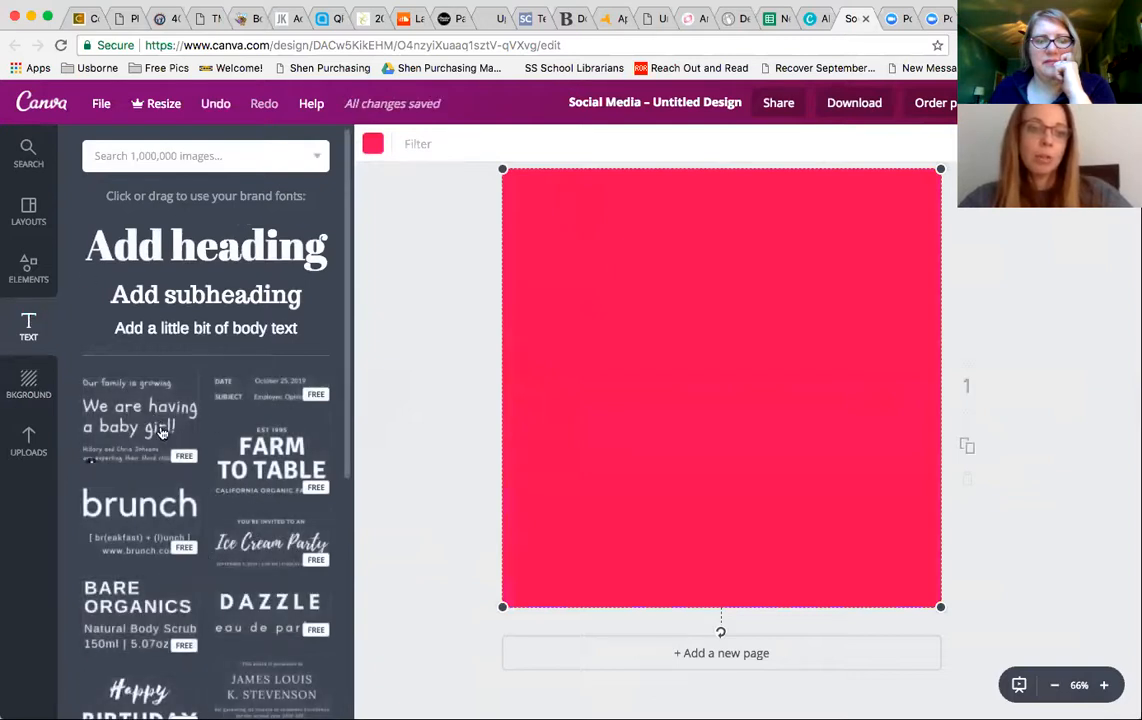
left_click(40, 439)
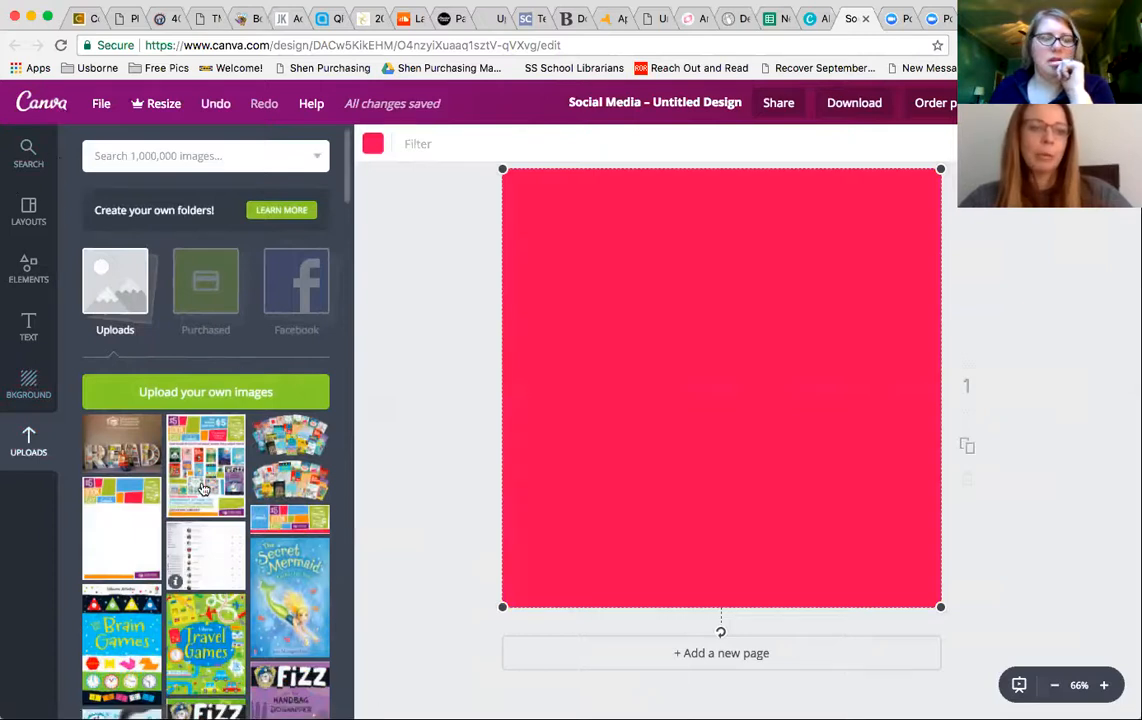
left_click(30, 271)
left_click(28, 324)
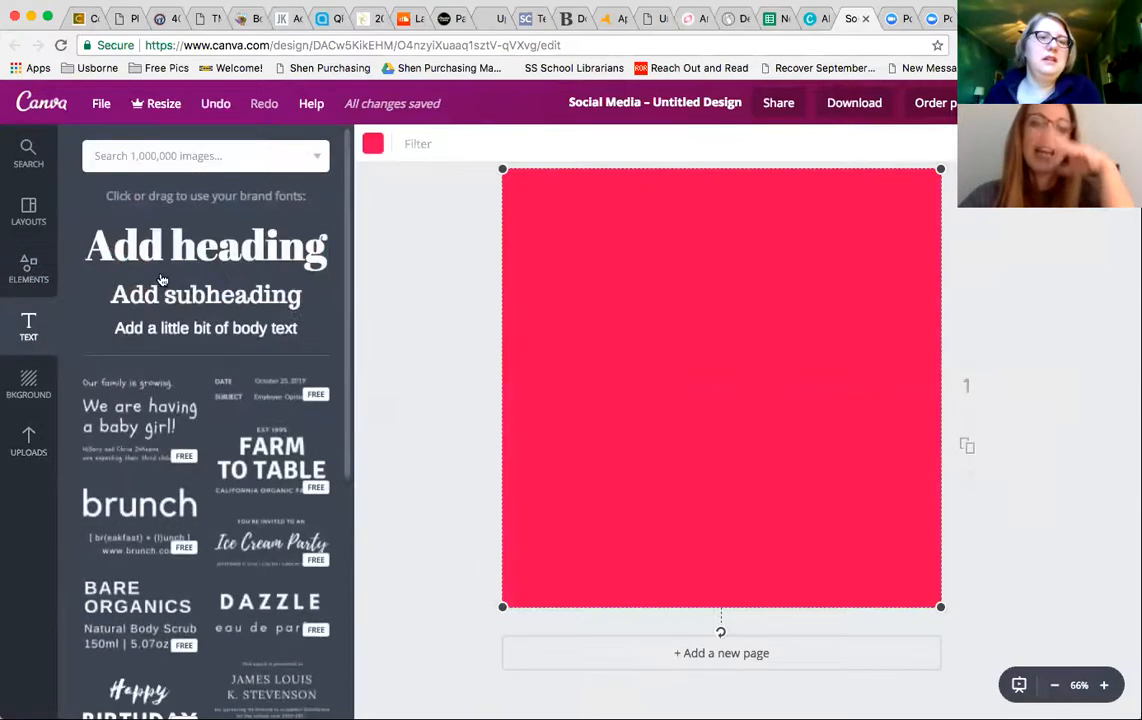
scroll(240, 450, "down", 4)
scroll(240, 415, "up", 3)
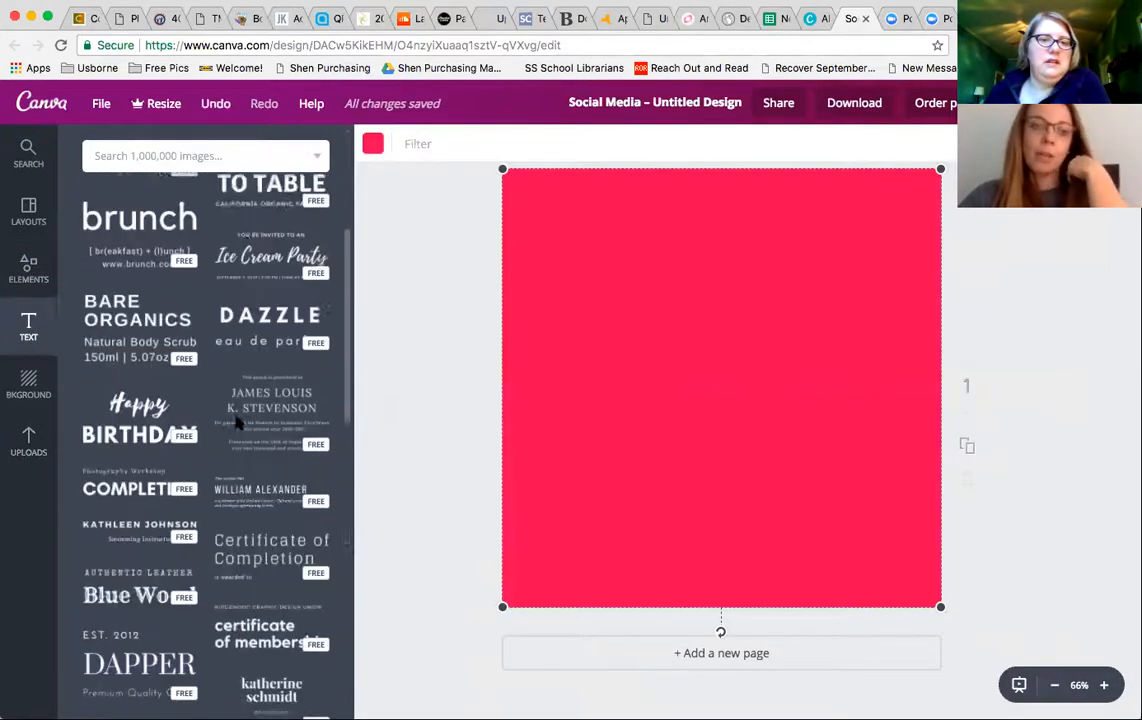
left_click(228, 468)
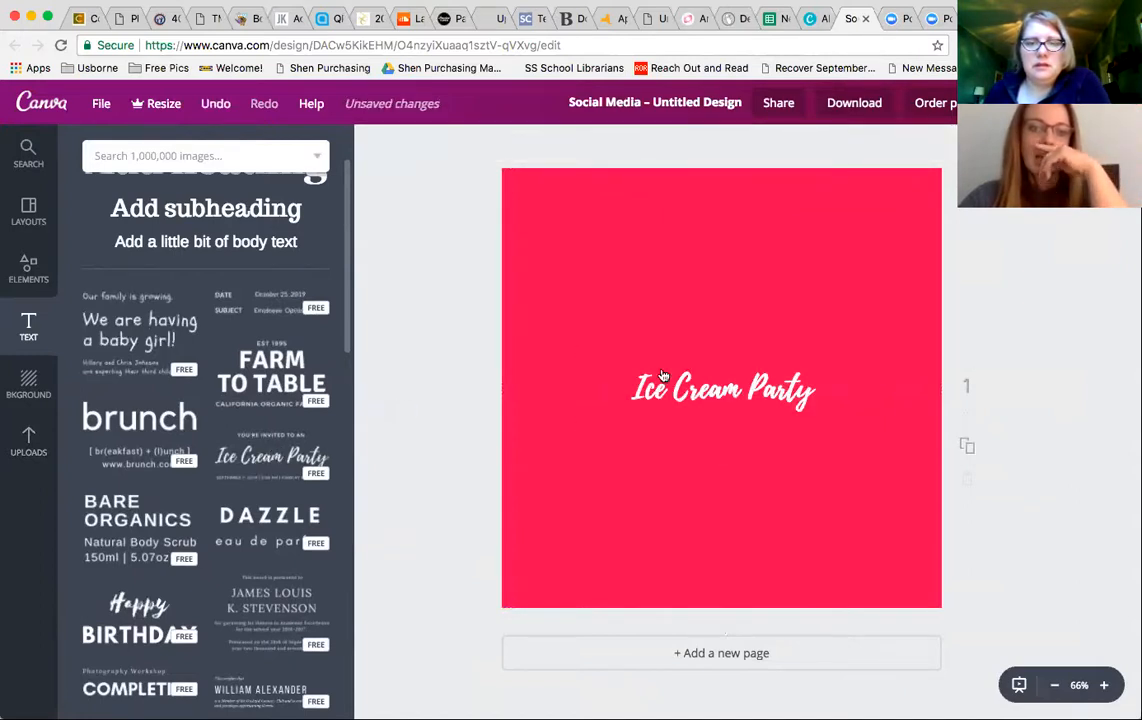
left_click(662, 375)
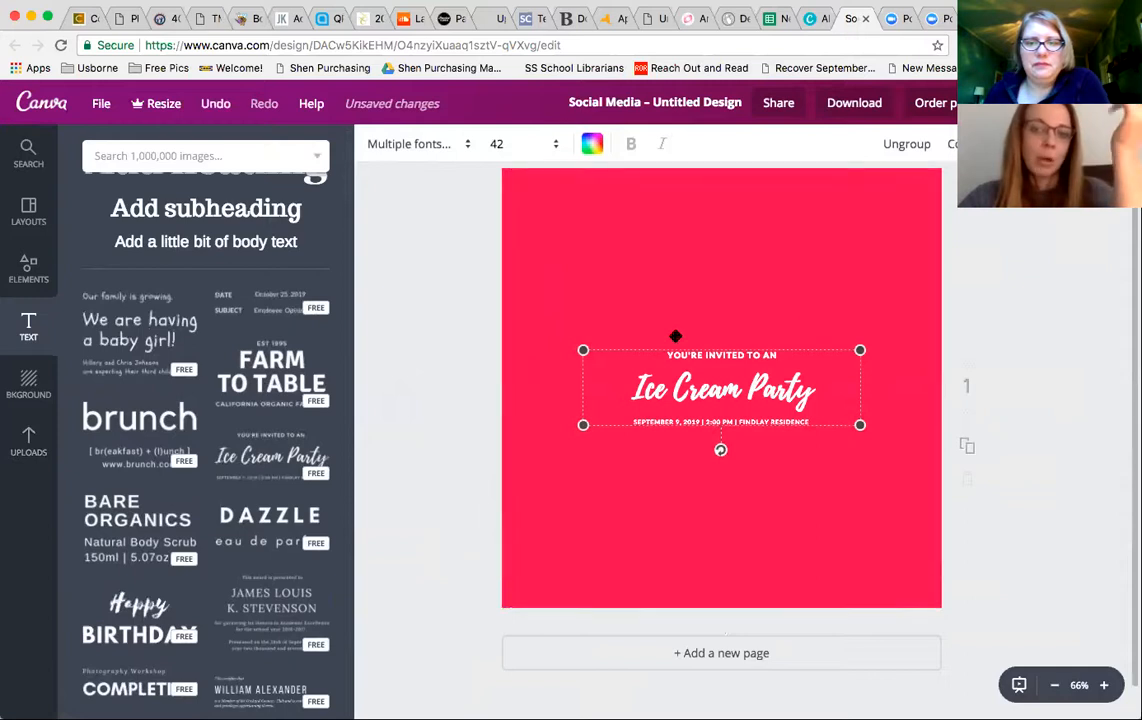
left_click_drag(563, 333, 612, 293)
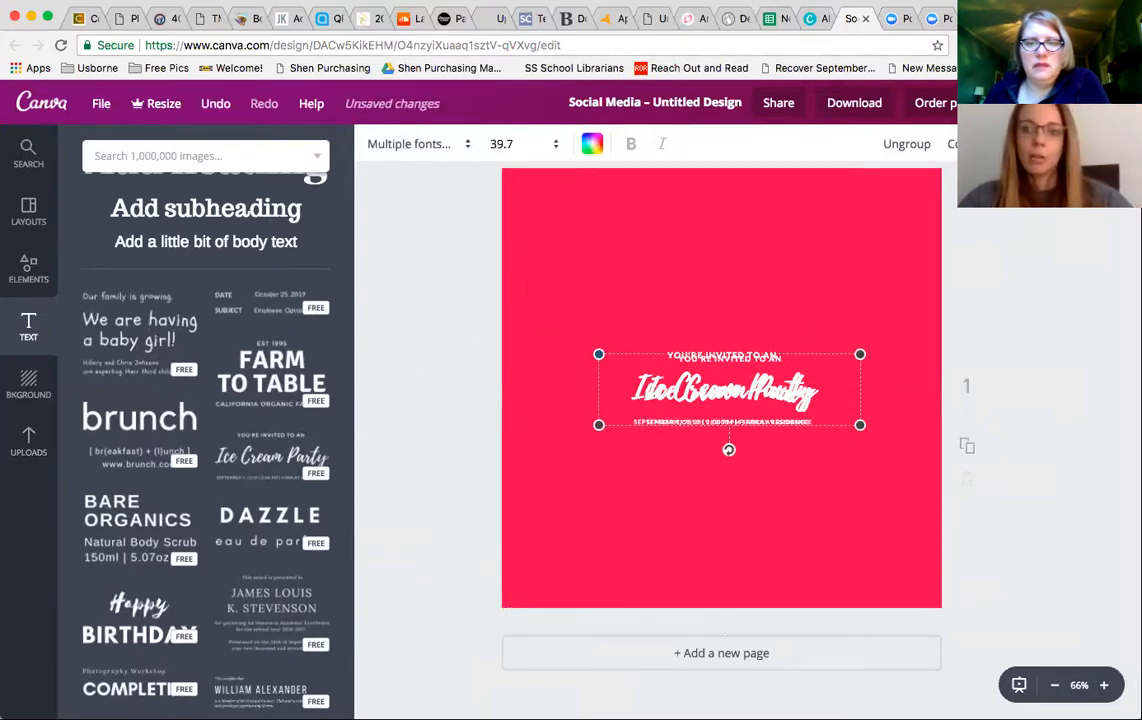
left_click(1069, 218)
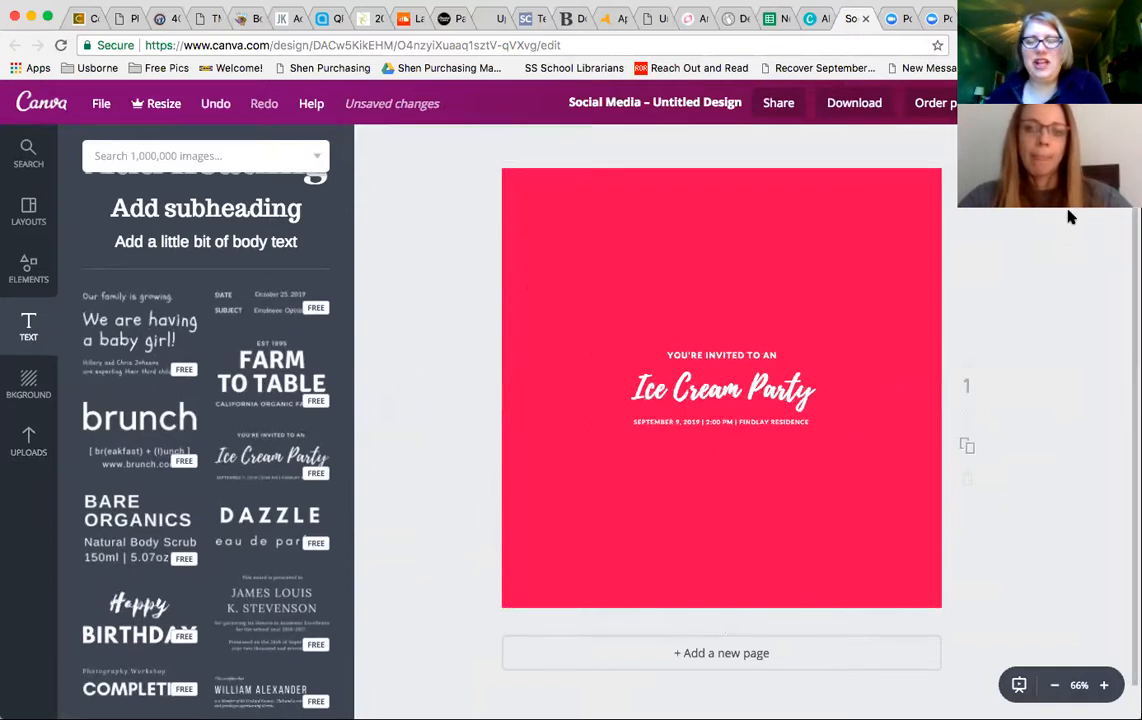
- Replace the Ice Cream Party heading with two first names joined by an ampersand
left_click(667, 368)
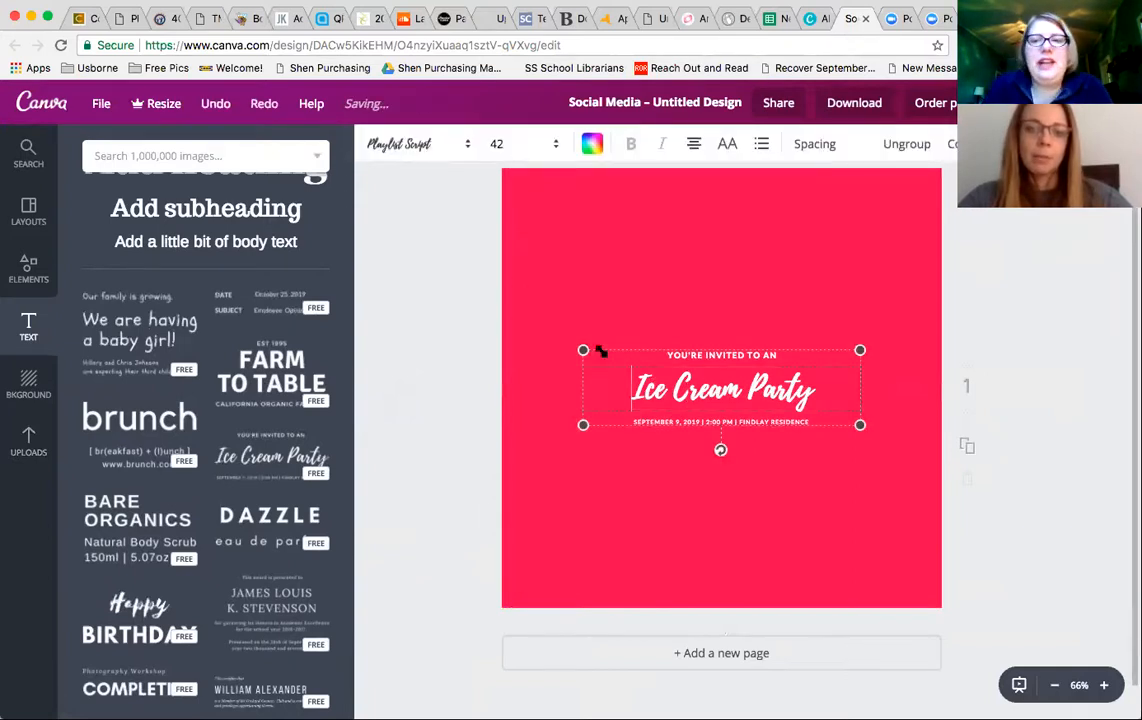
double_click(718, 388)
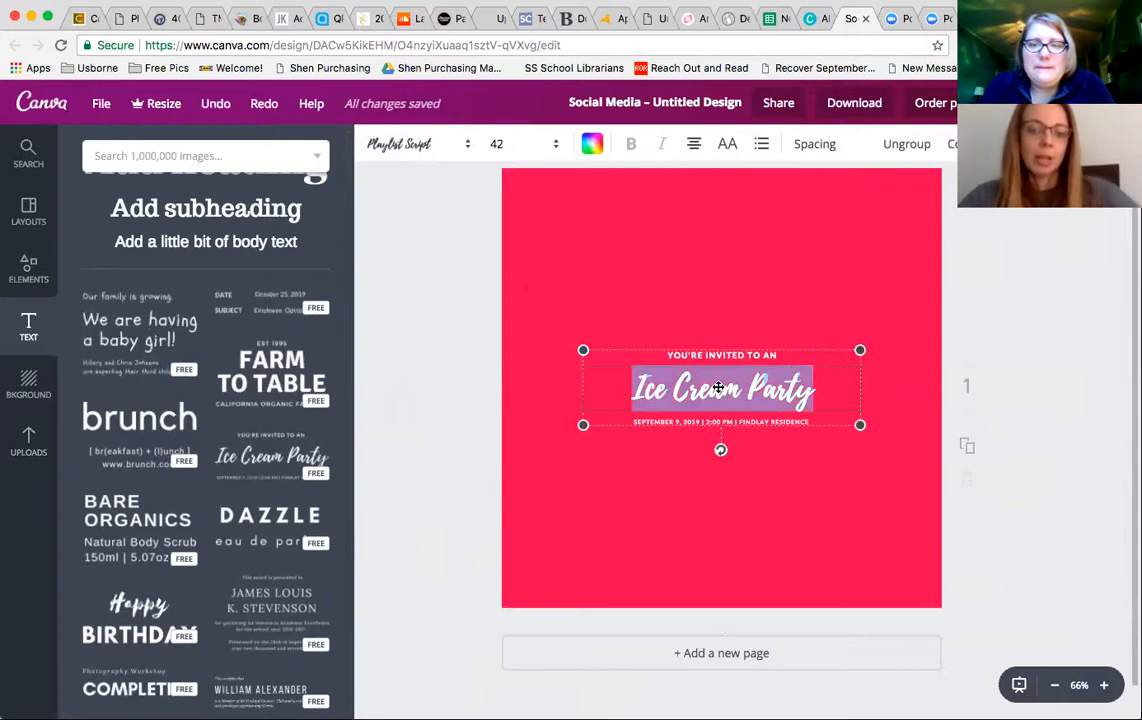
type("Amanda")
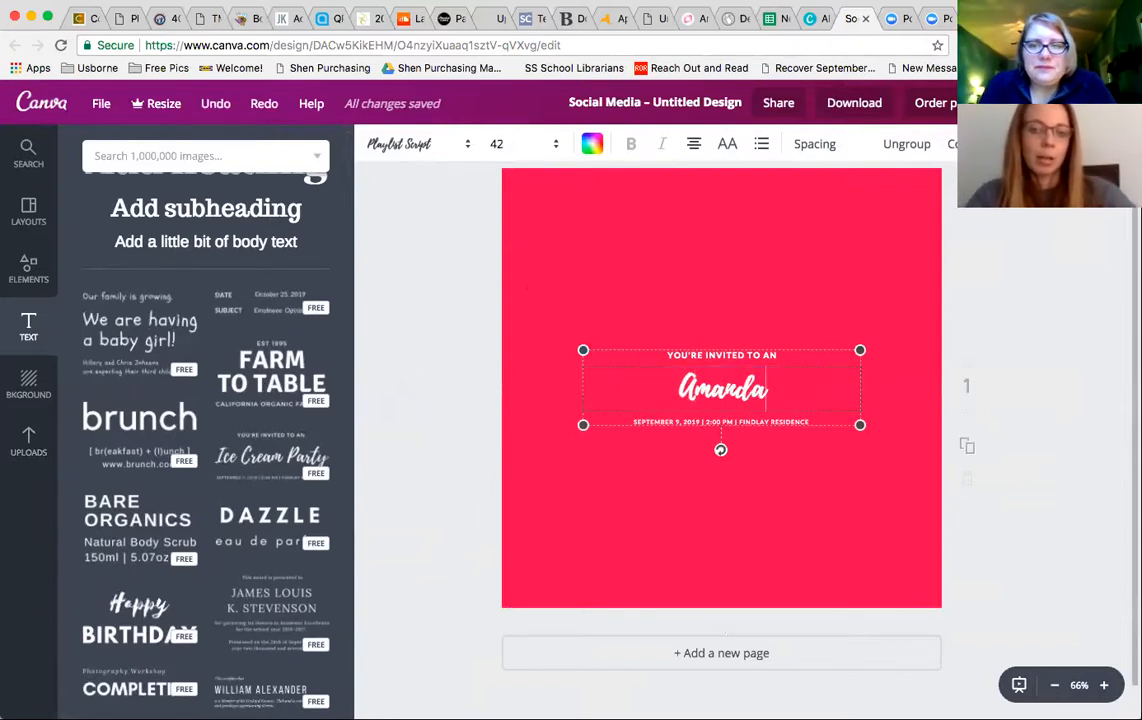
type(" & S")
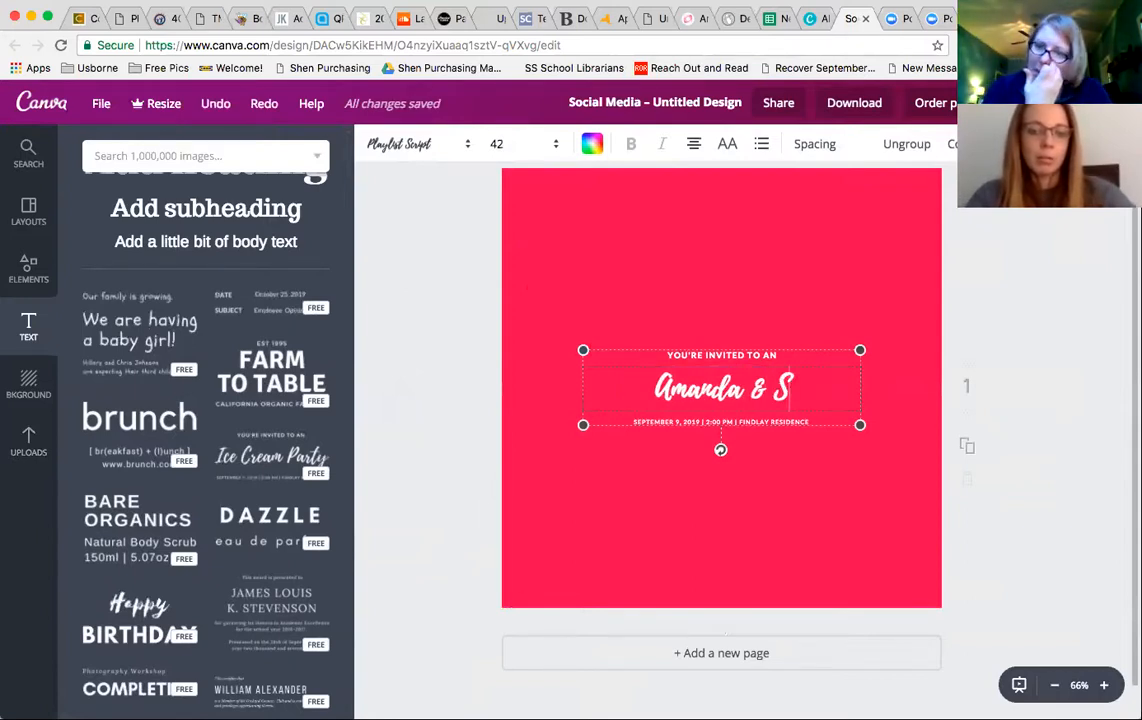
type("arah")
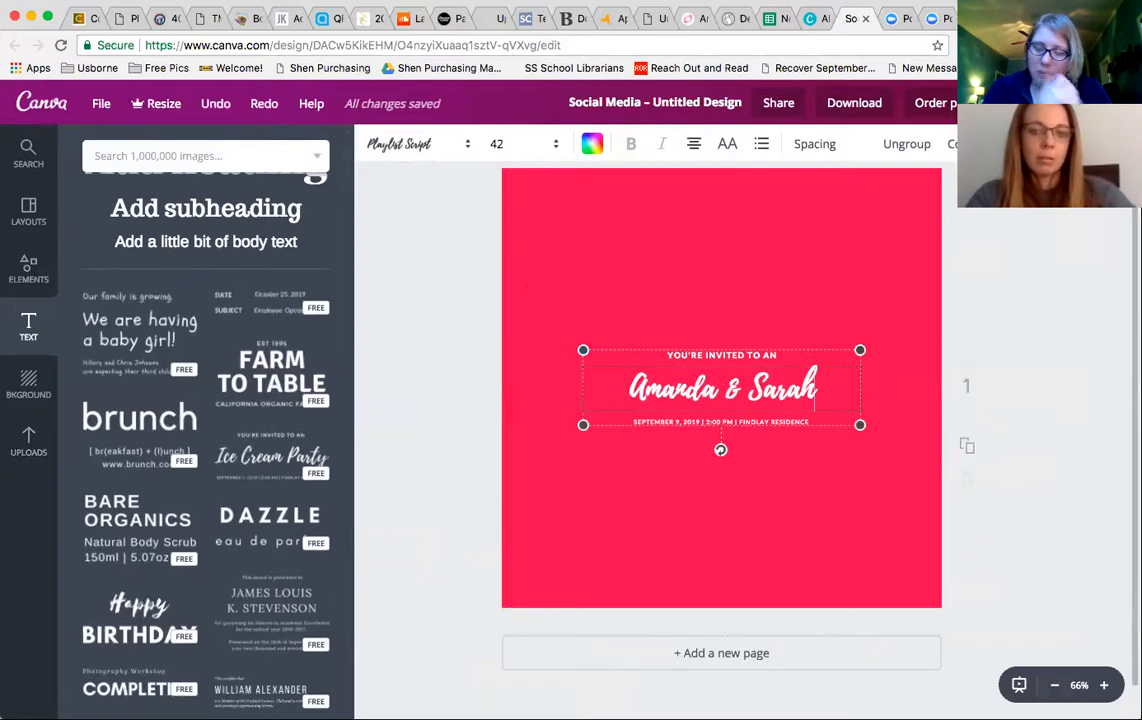
left_click(590, 231)
left_click(662, 390)
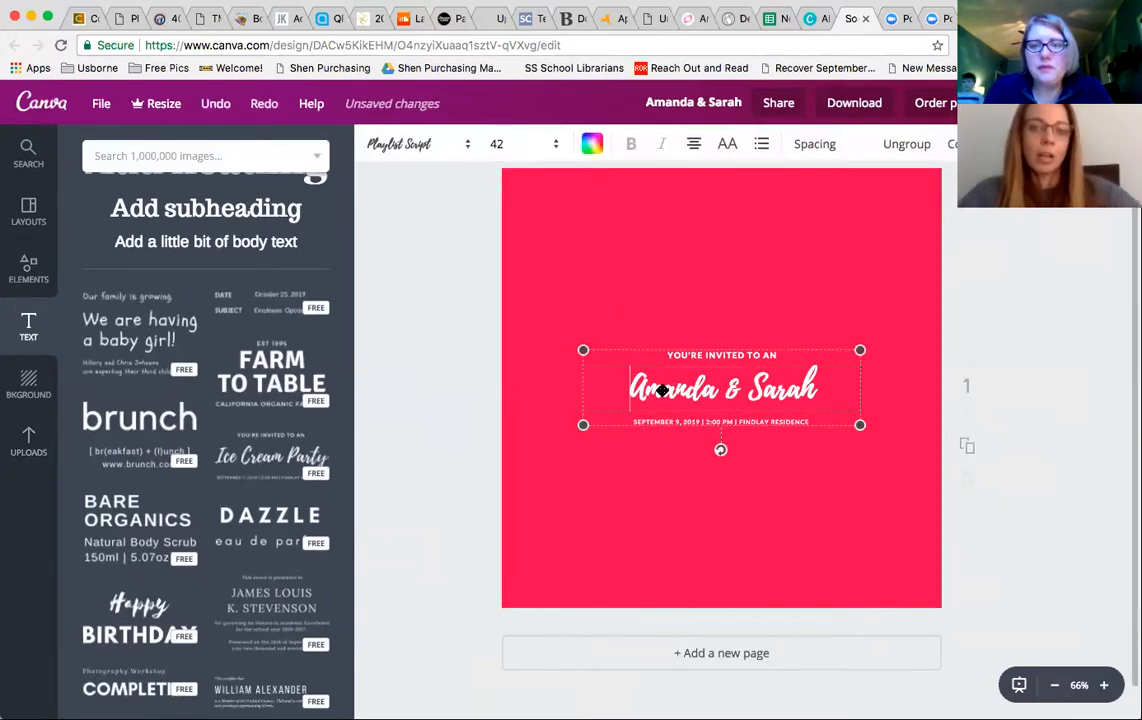
- Change the colour of the names heading to black
left_click(662, 390)
left_click(592, 144)
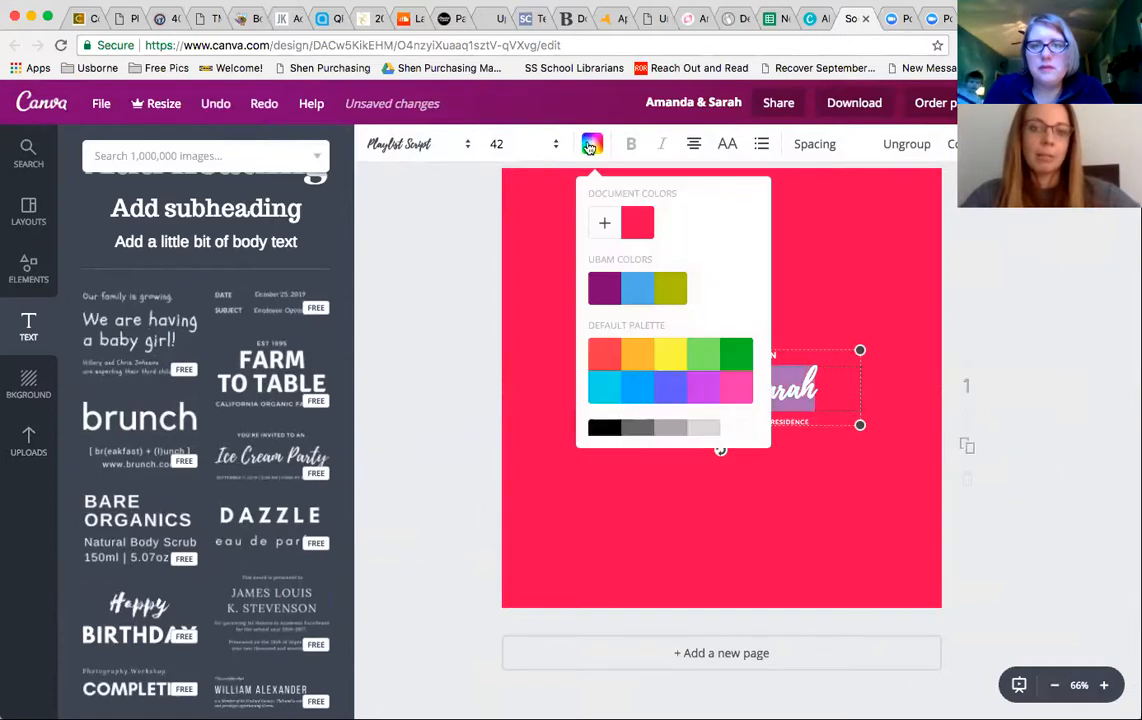
left_click(602, 430)
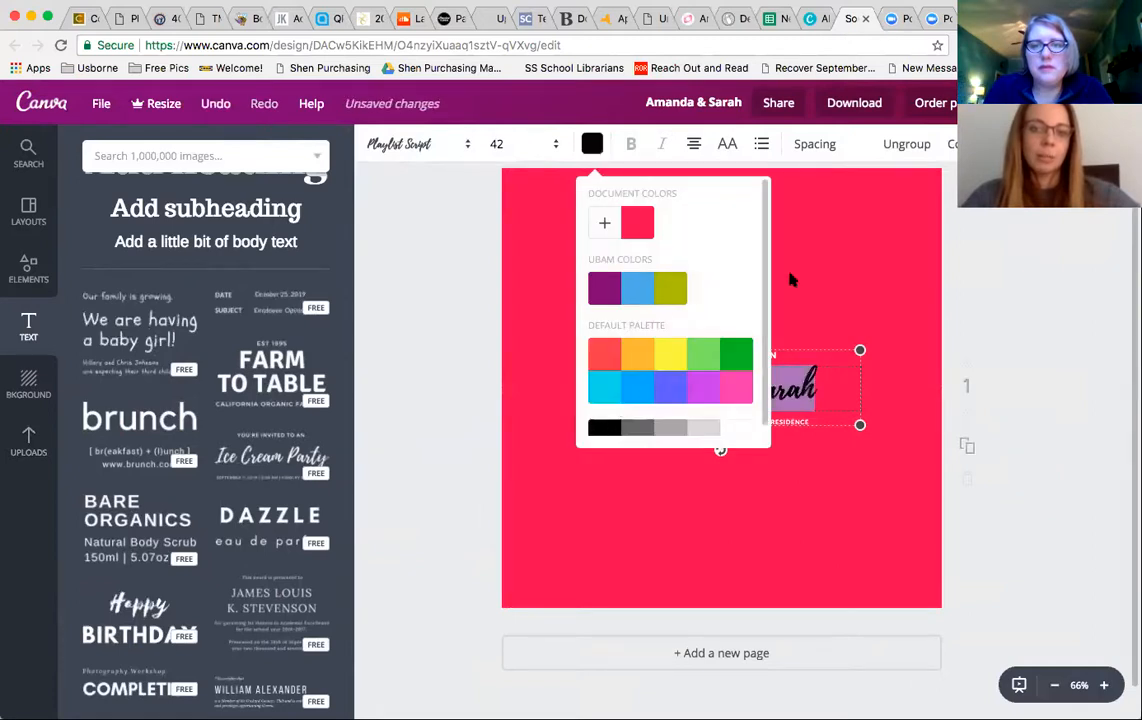
left_click(811, 268)
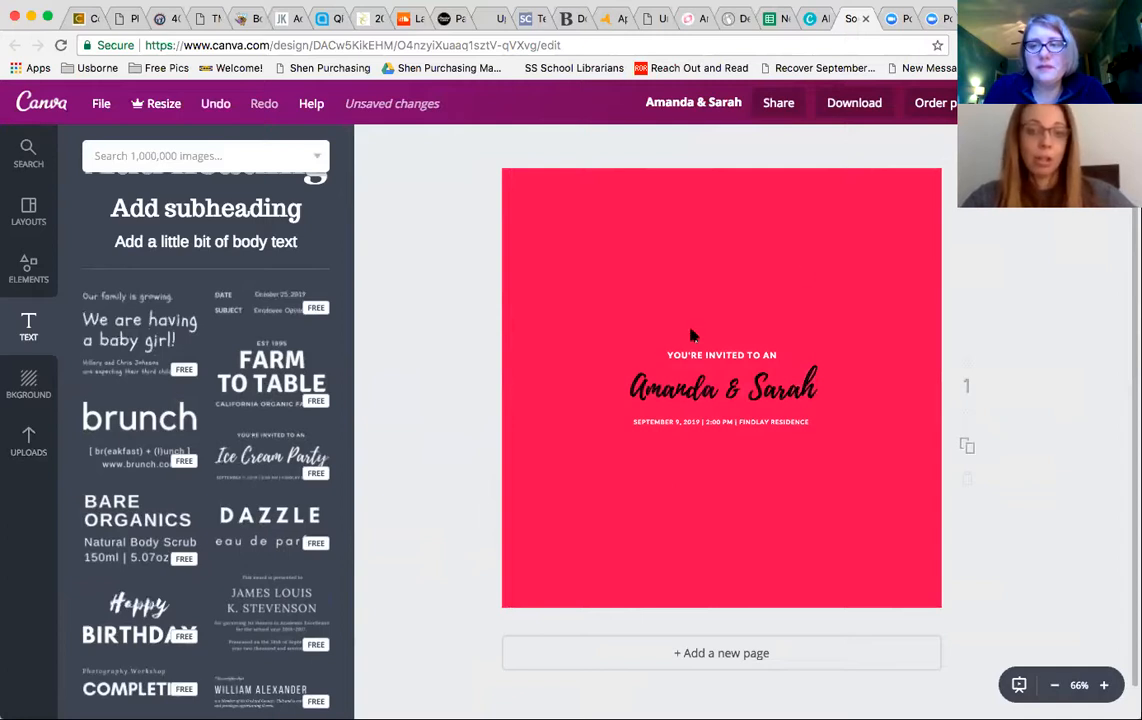
- Delete the whole invitation text group from the page
left_click(657, 371)
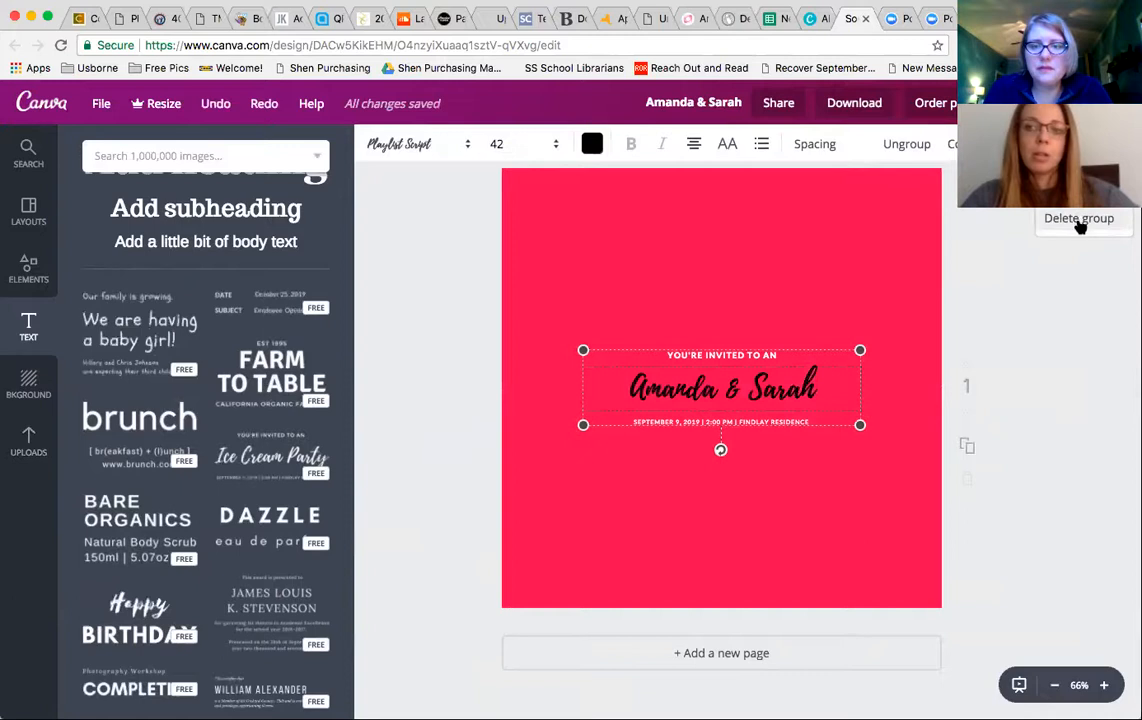
left_click(1080, 143)
- Add a subheading text box and set its font to Amatic Small Caps
left_click(28, 328)
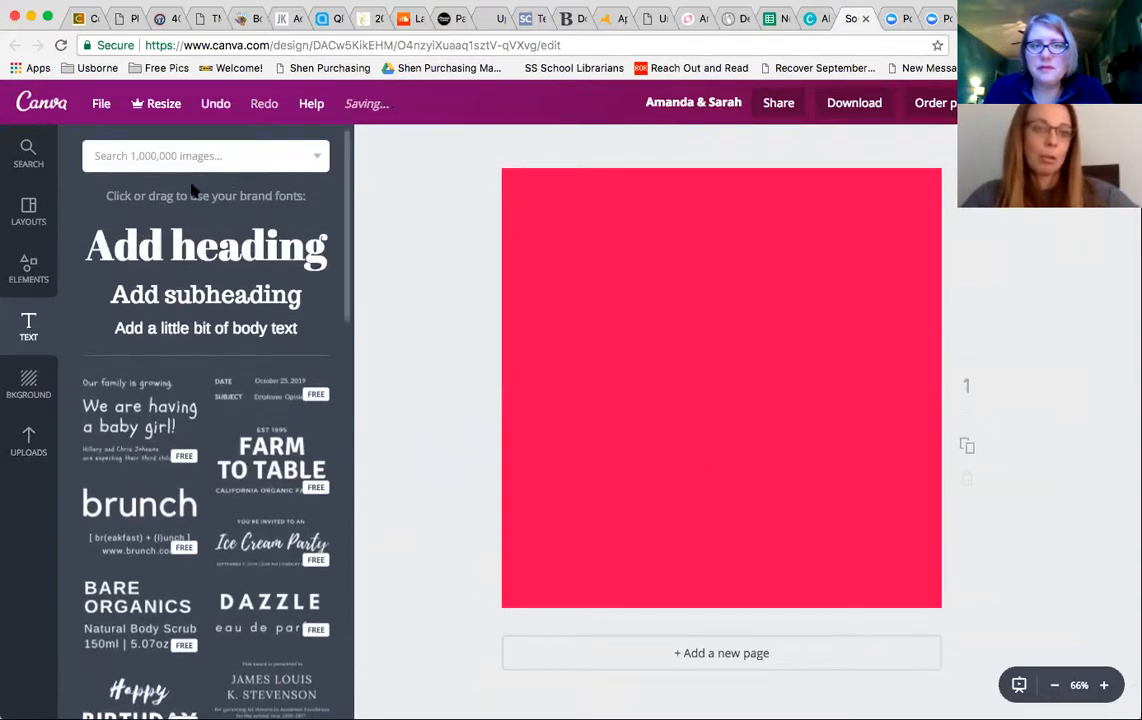
left_click(205, 294)
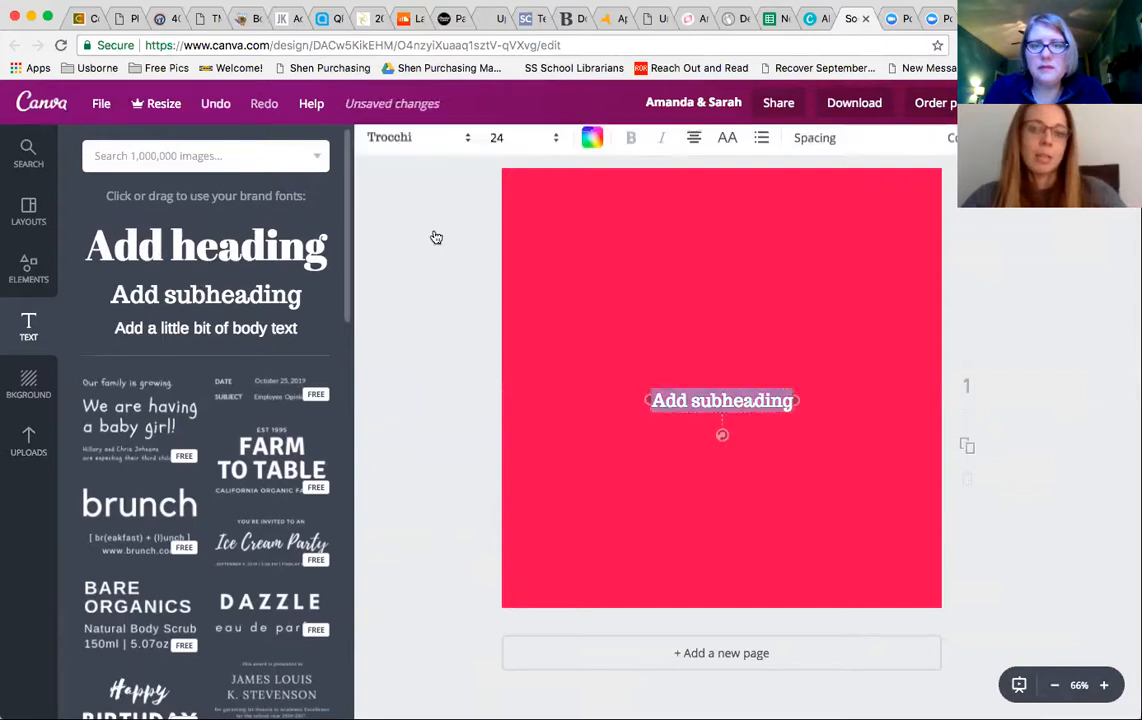
left_click(462, 147)
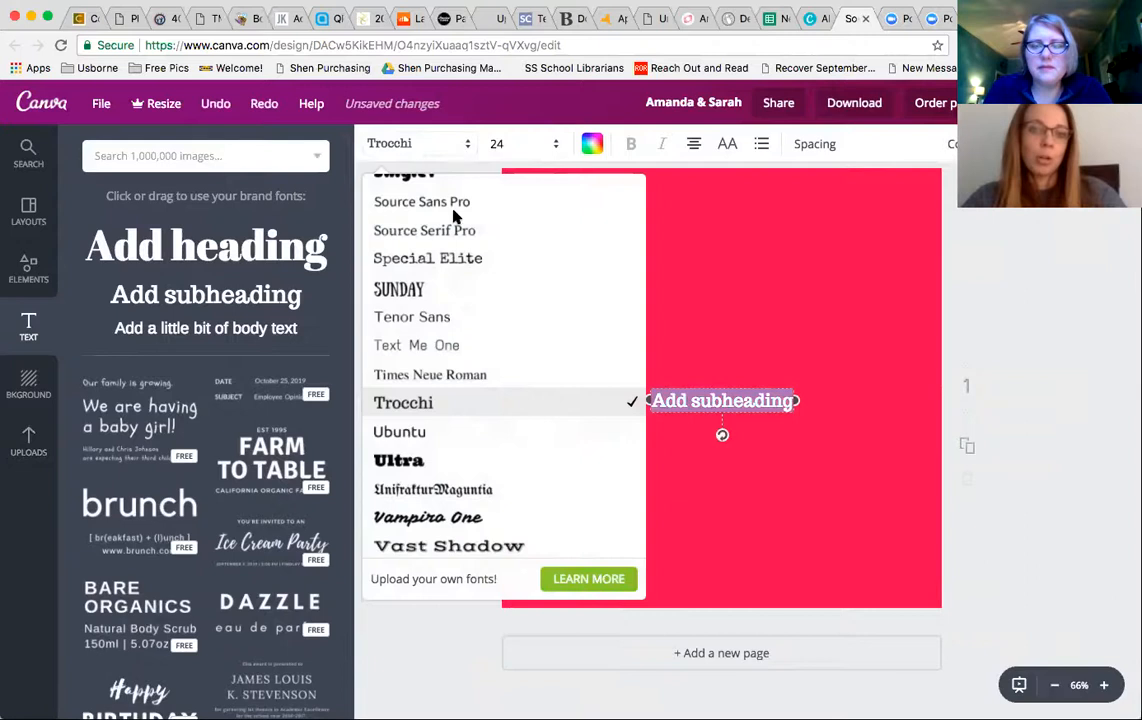
scroll(460, 343, "up", 15)
scroll(460, 343, "up", 15)
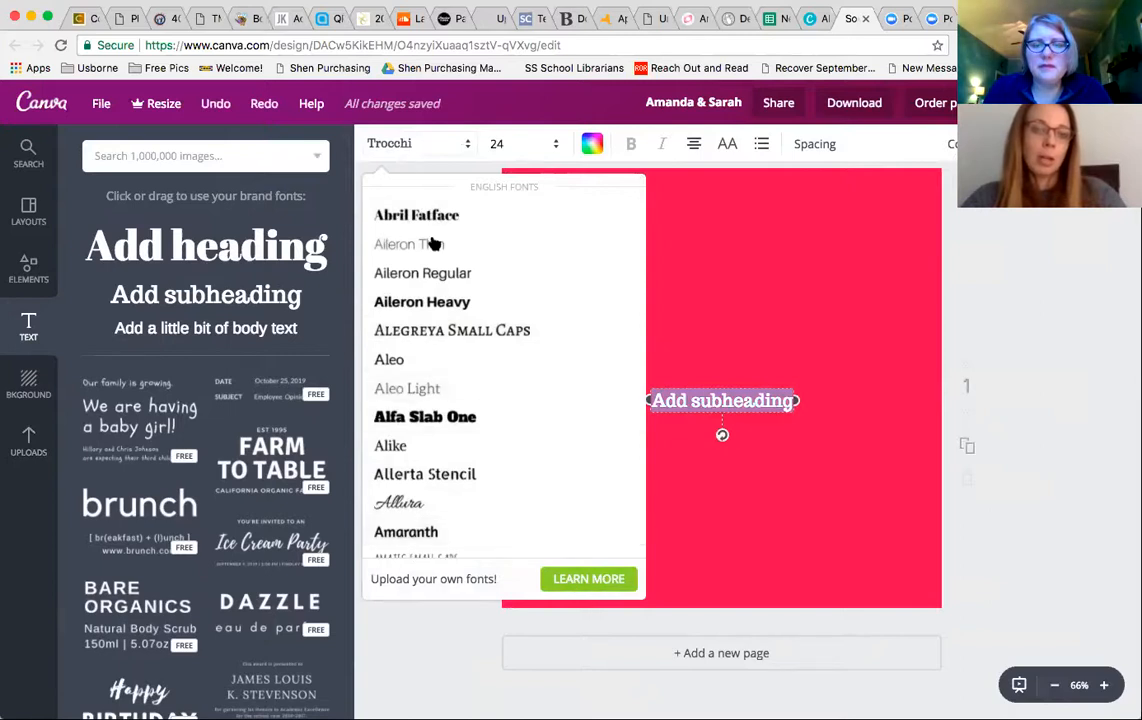
scroll(484, 340, "down", 5)
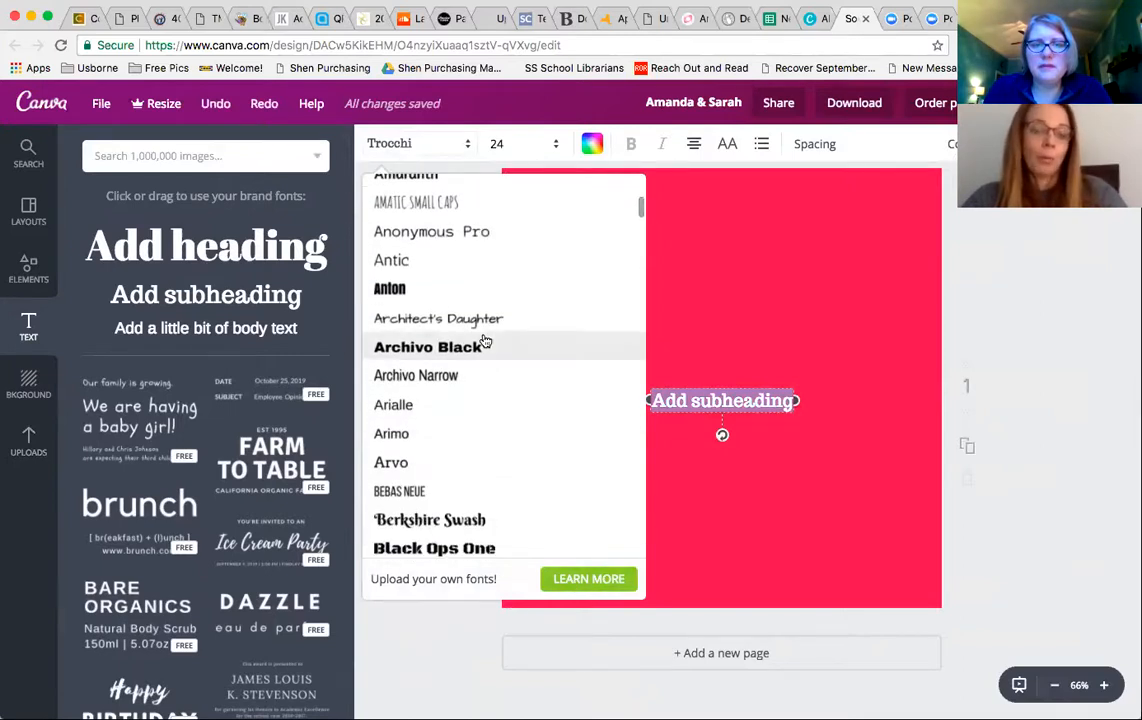
left_click(446, 216)
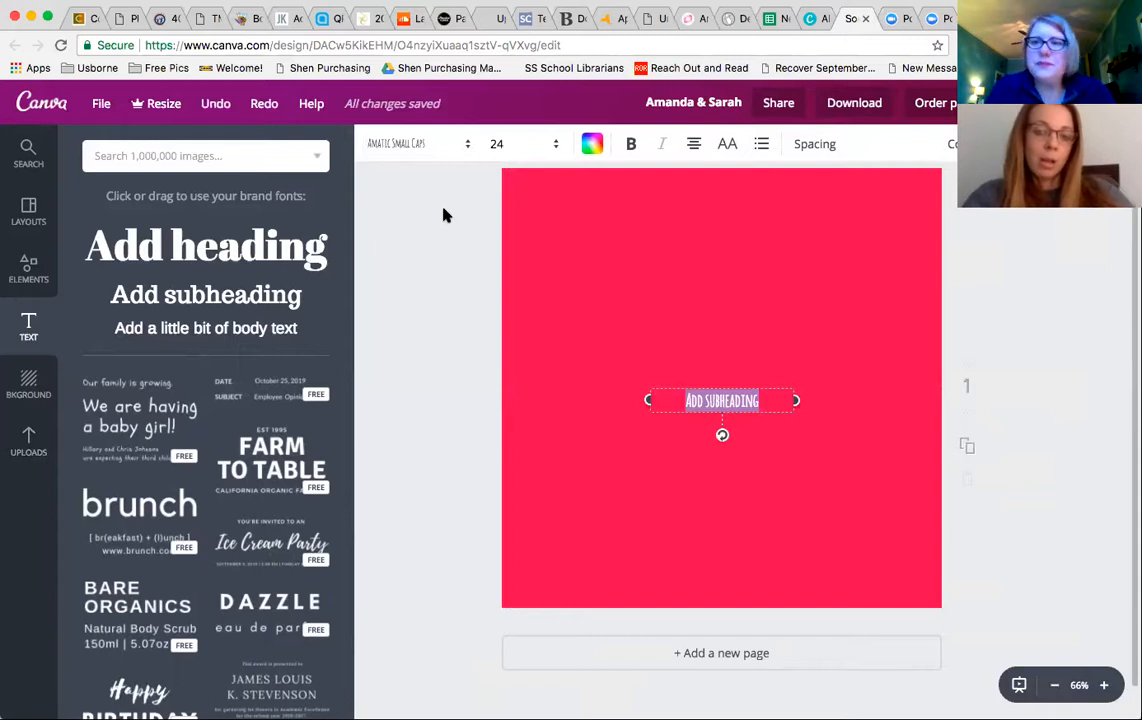
- Replace the subheading text with MMMMMM and make it 36 pt bold
left_click(725, 412)
triple_click(725, 400)
type("MMMMMM")
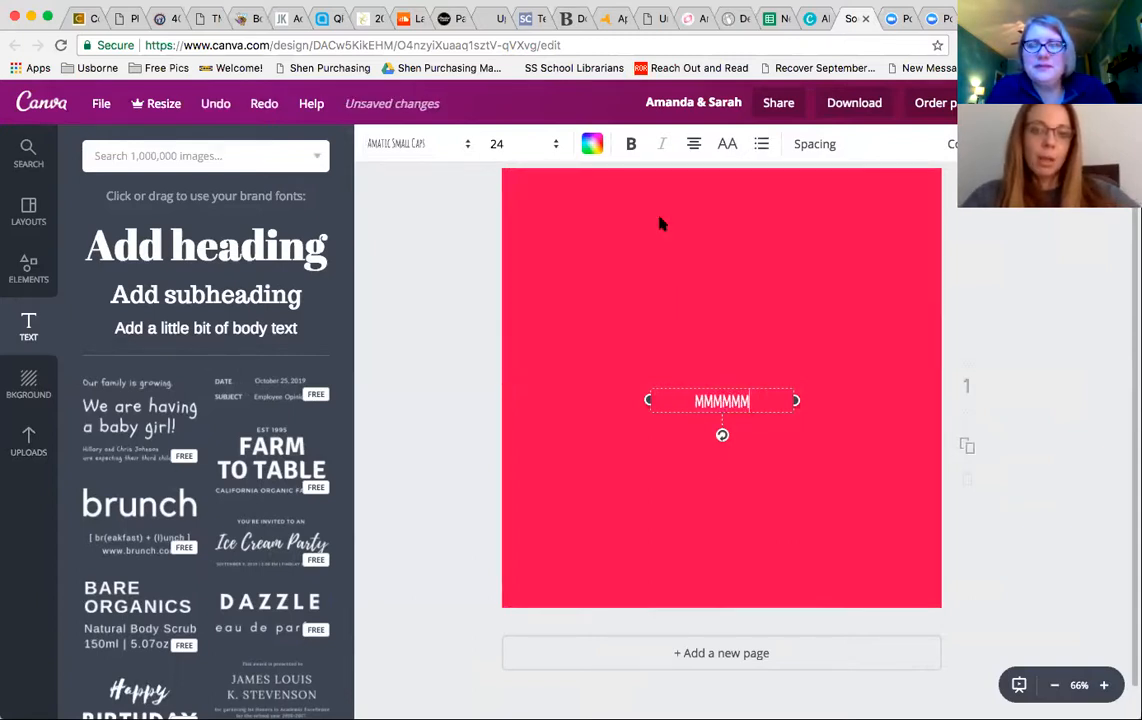
left_click(556, 143)
left_click(517, 464)
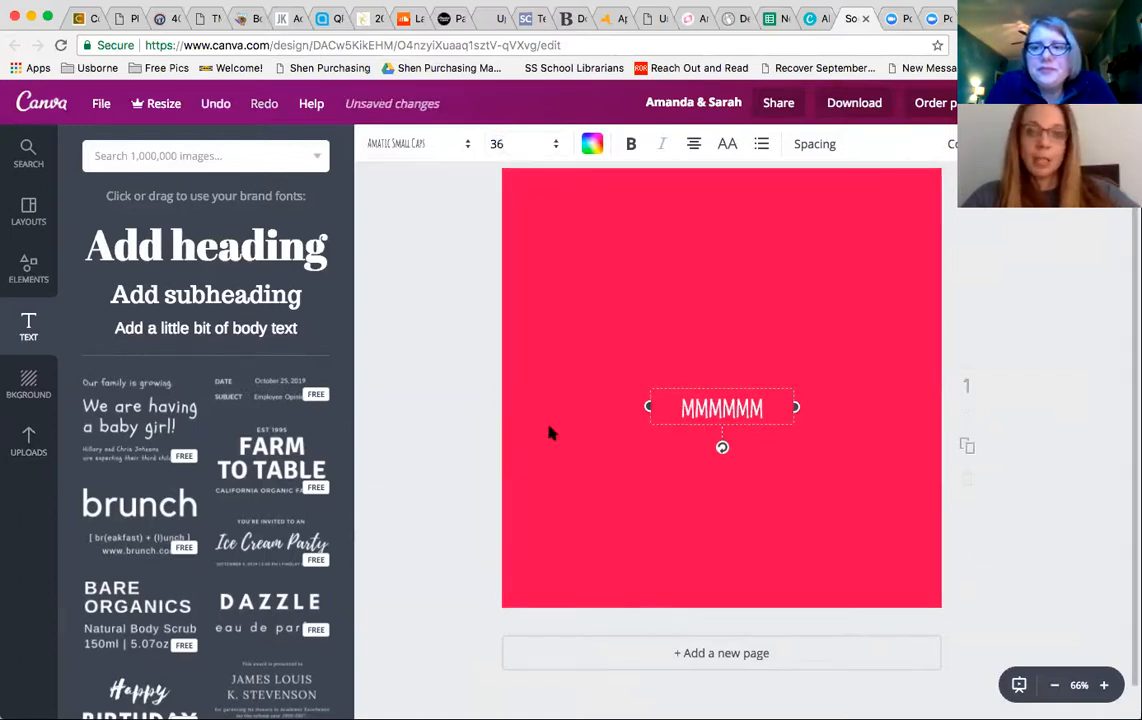
left_click(628, 152)
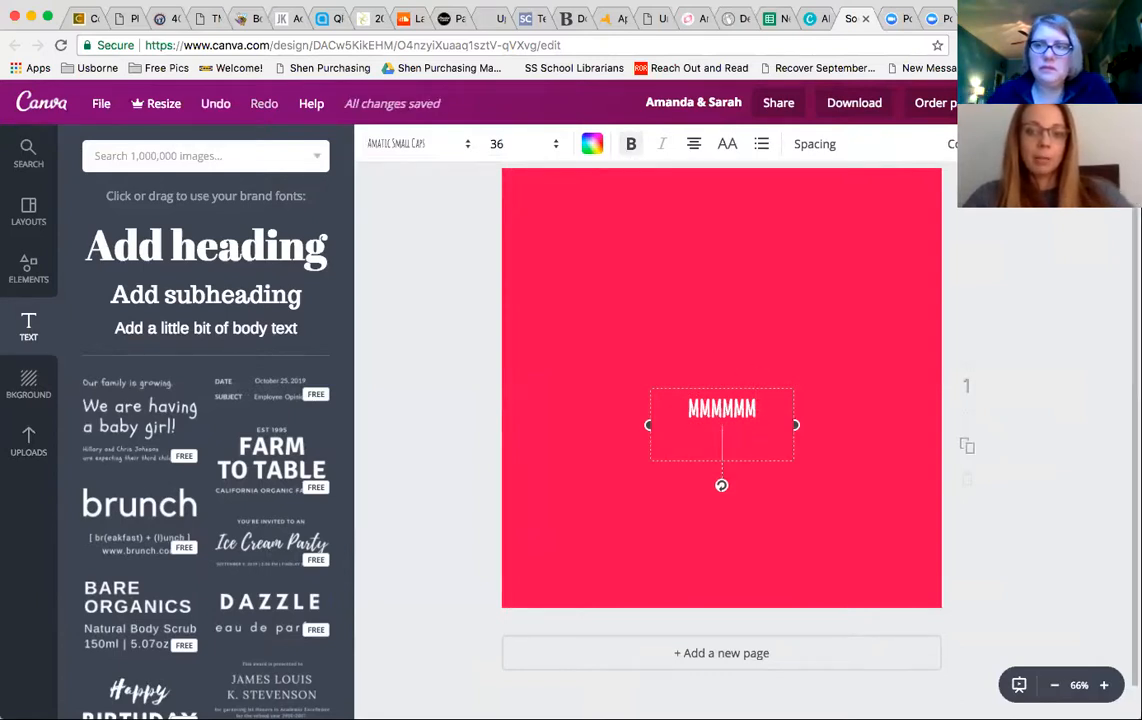
- Add another M, widen the letter spacing, and delete the text box from the page
type("MMMMMMM")
left_click(830, 145)
left_click_drag(929, 225, 923, 195)
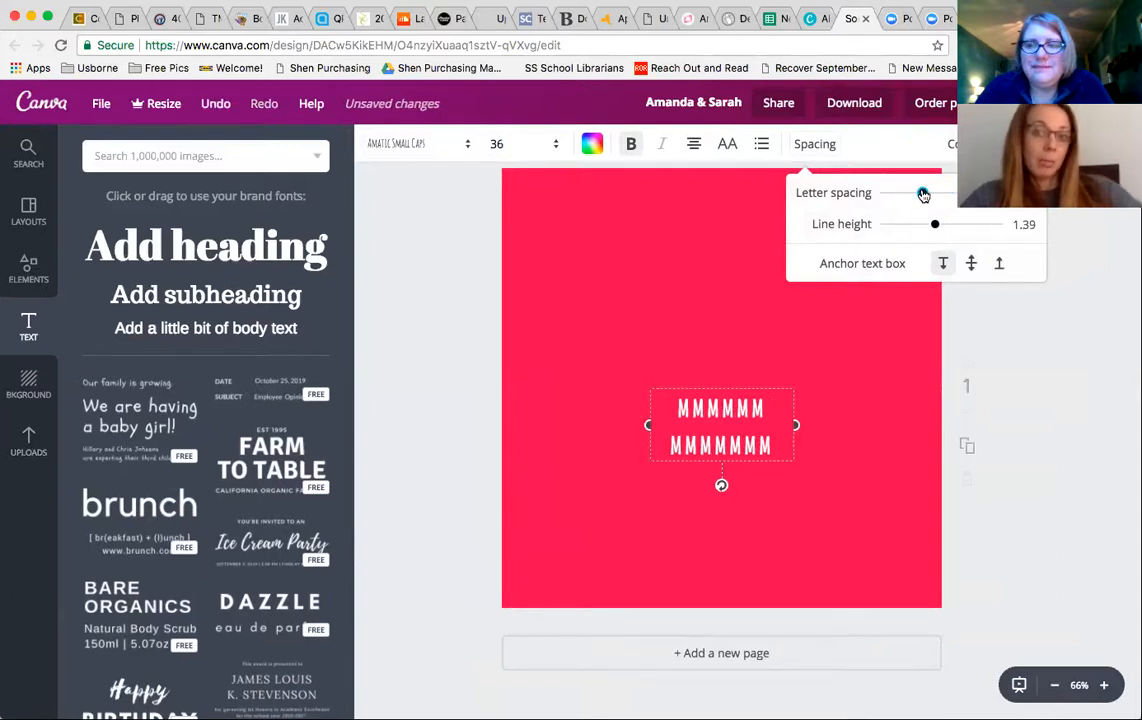
left_click(738, 339)
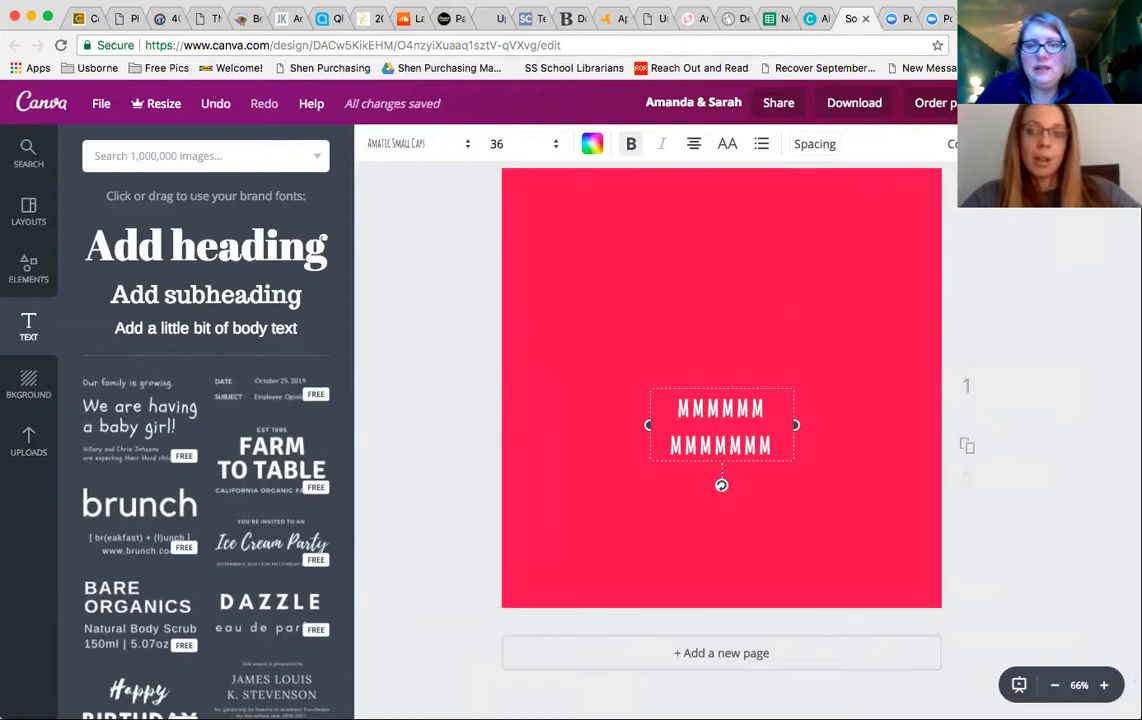
key("Delete")
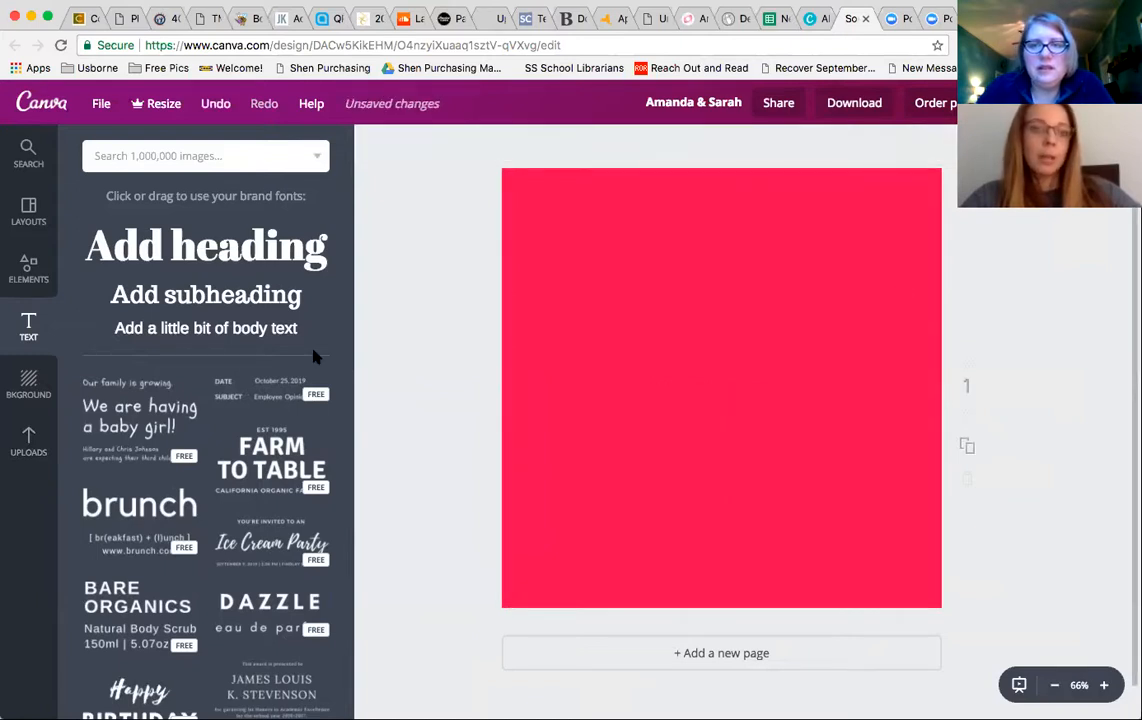
- Browse the shapes available in the elements library
left_click(29, 268)
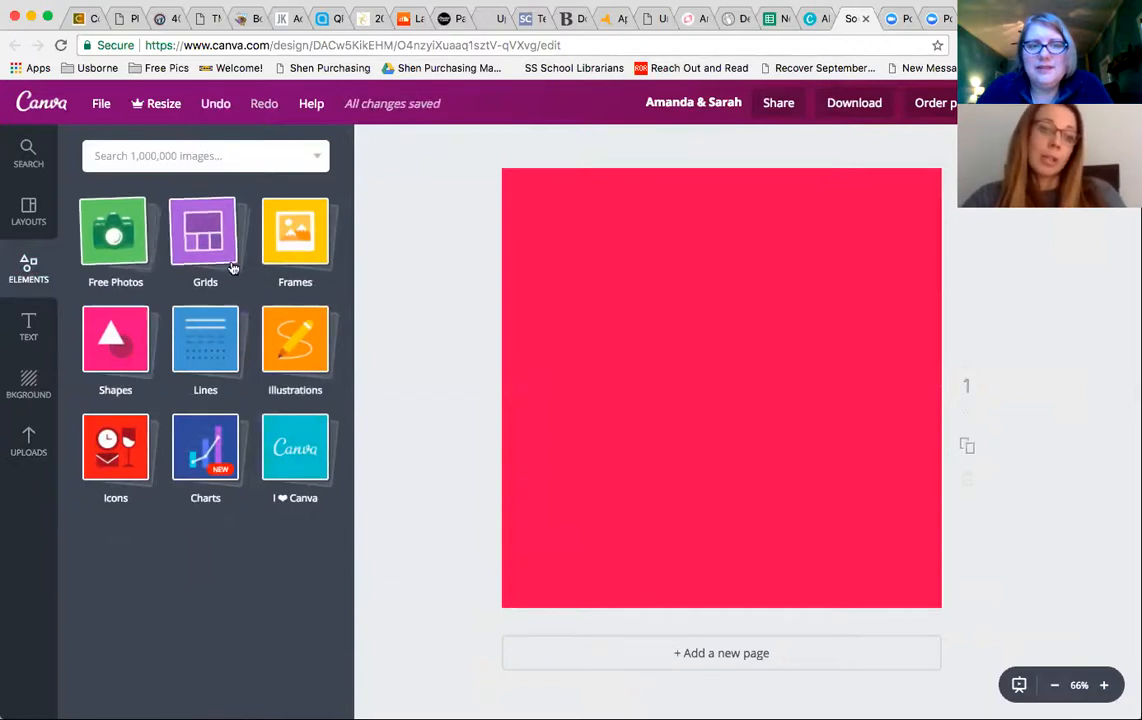
left_click(109, 332)
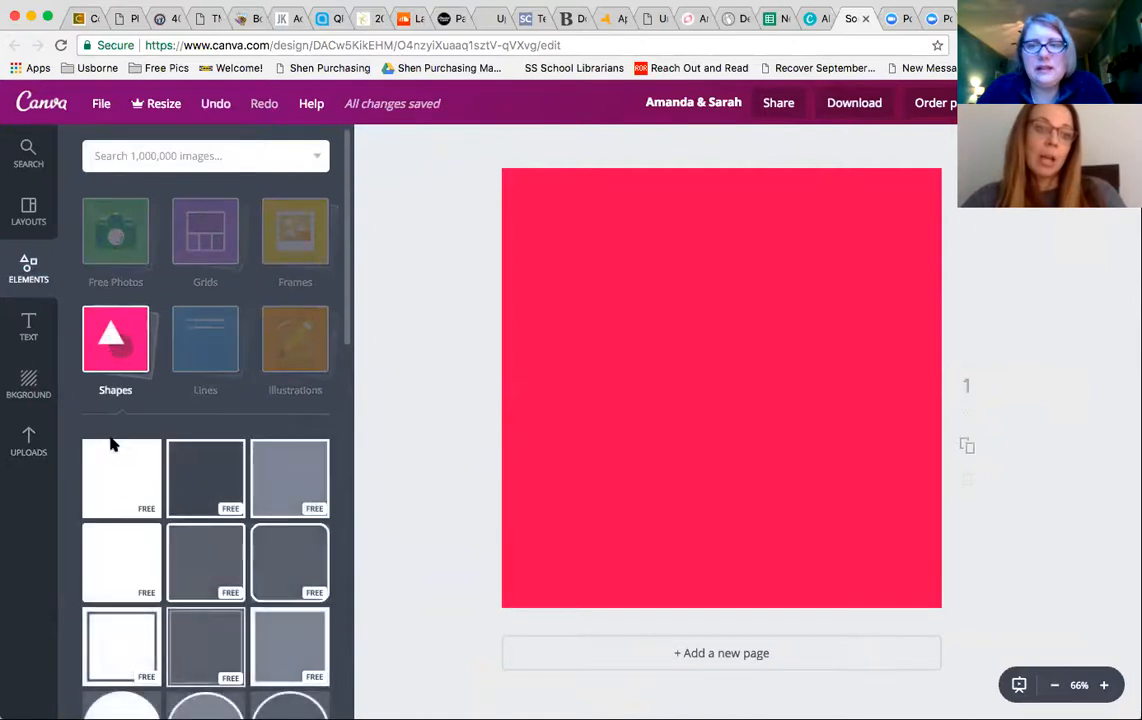
scroll(156, 520, "down", 5)
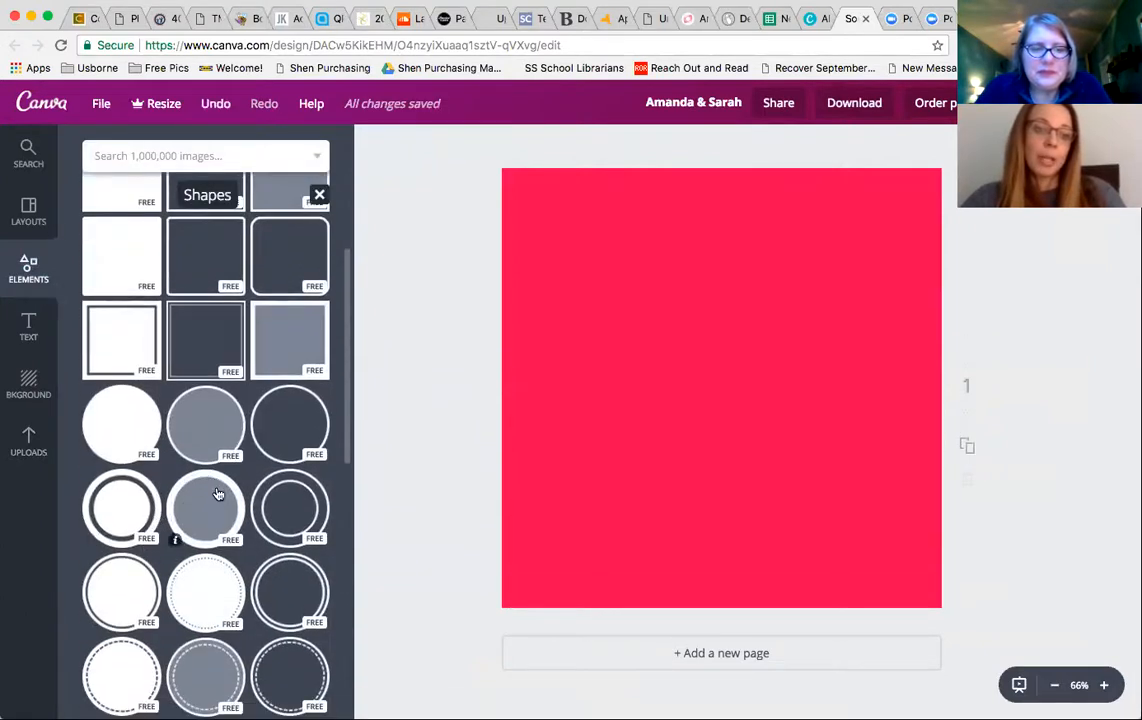
scroll(220, 615, "down", 10)
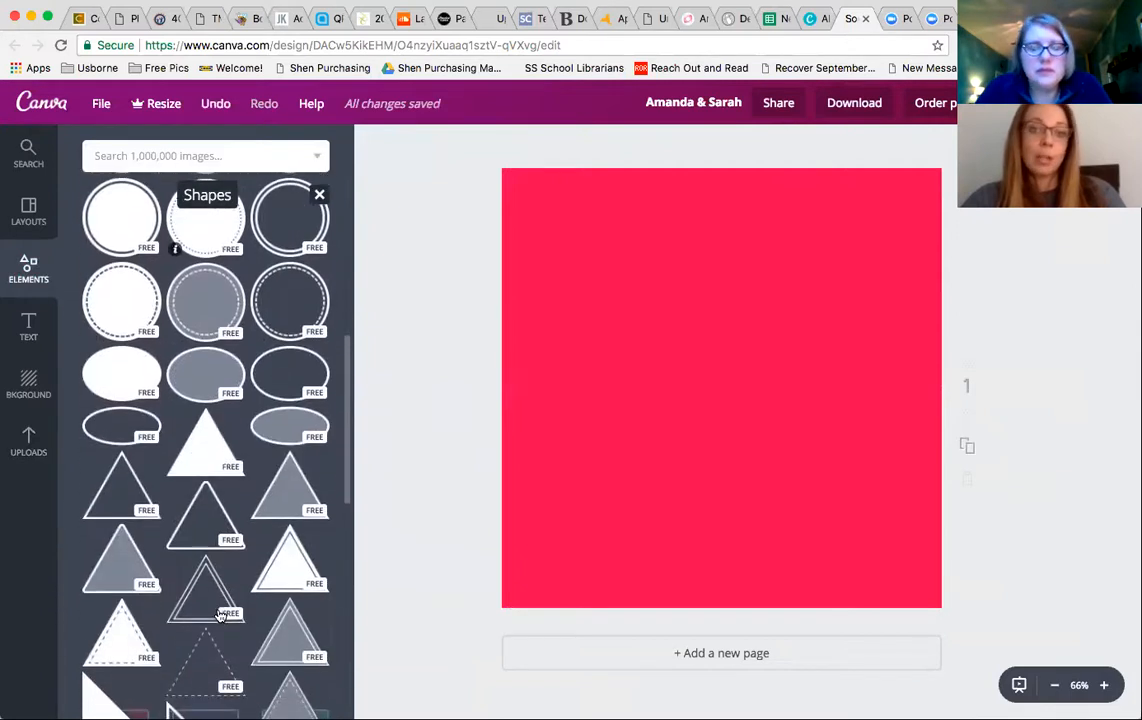
scroll(220, 615, "down", 10)
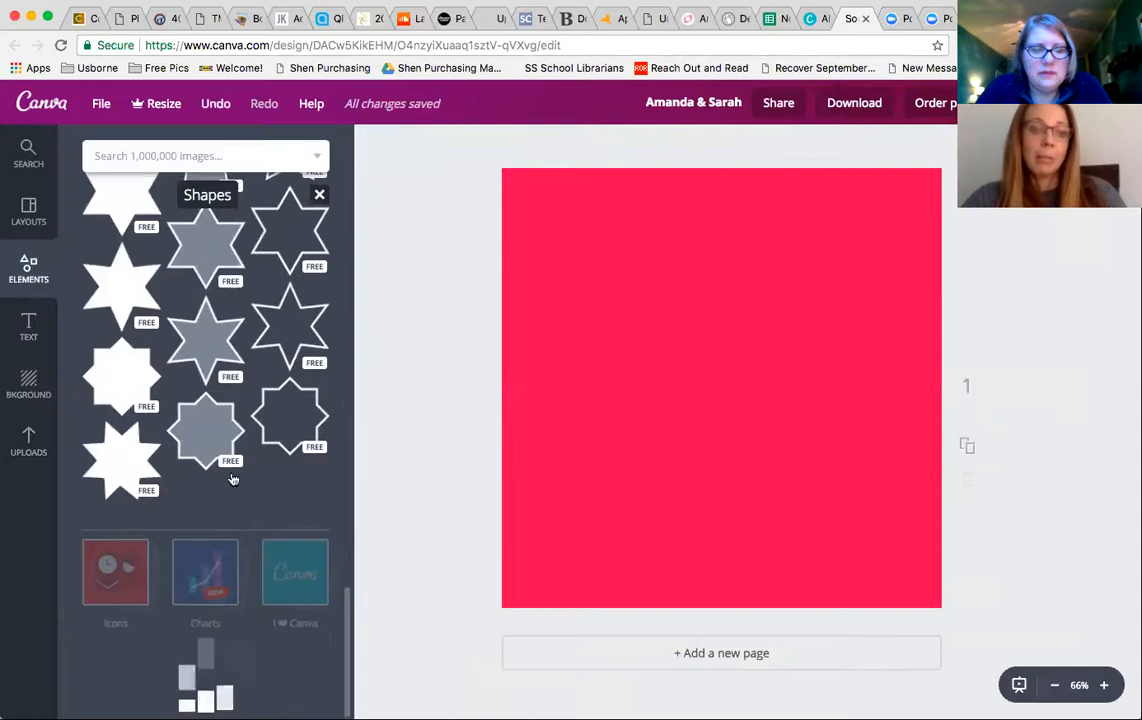
scroll(235, 390, "down", 10)
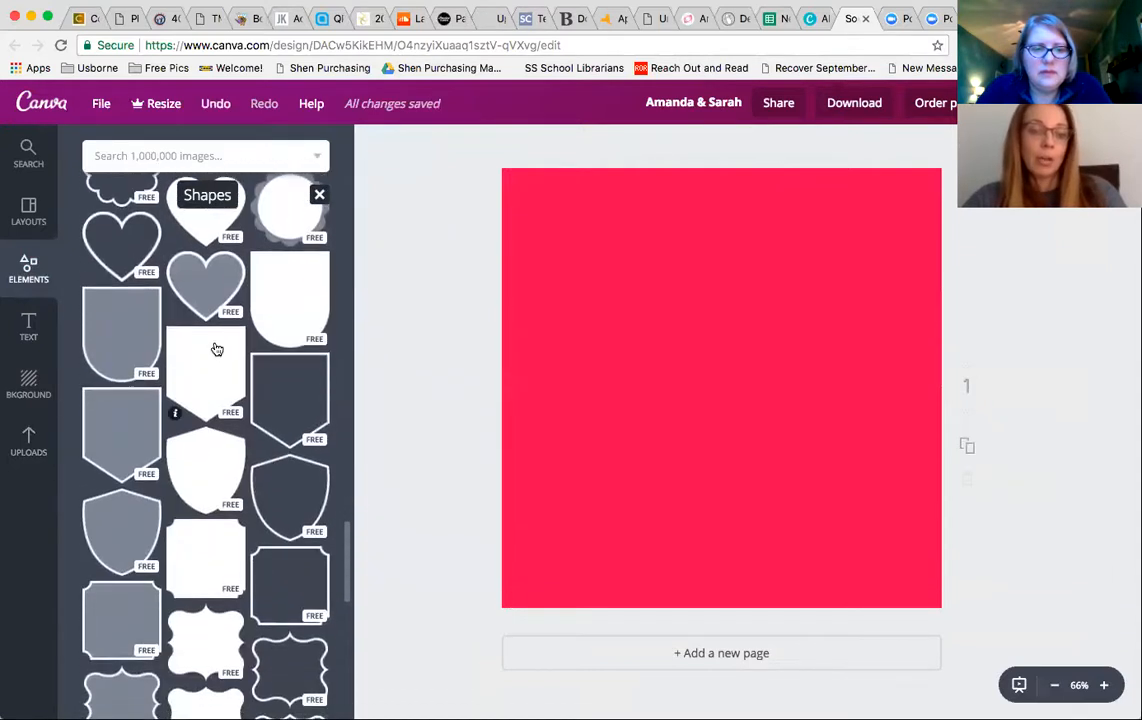
scroll(216, 350, "up", 15)
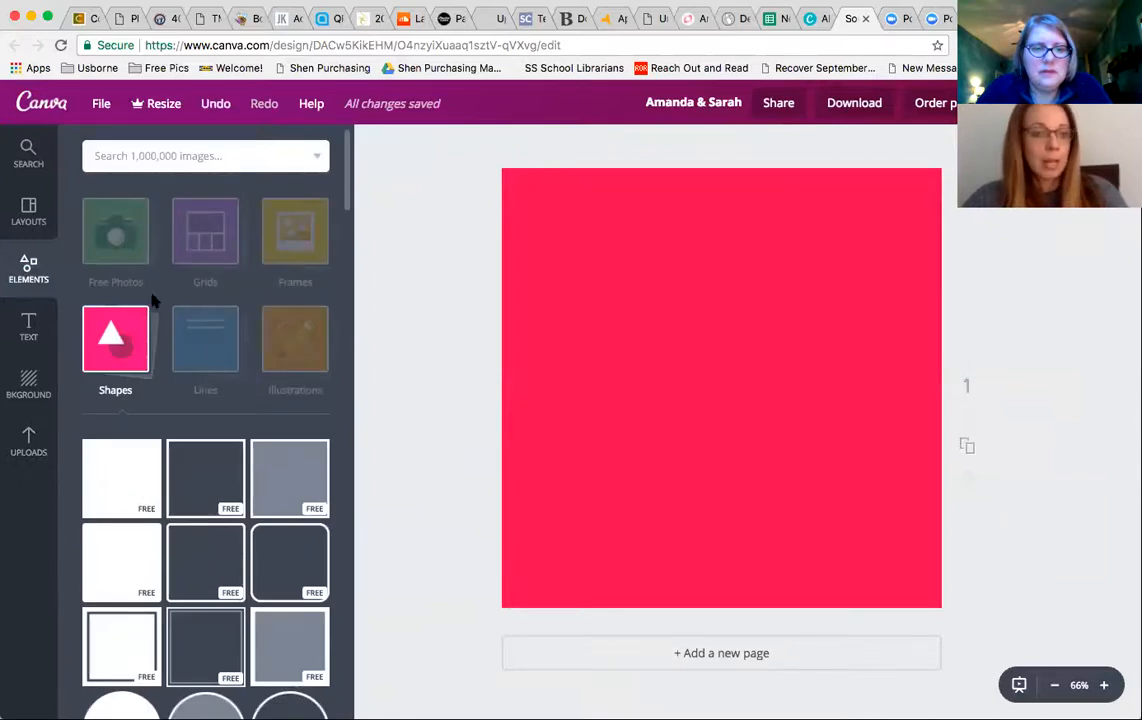
- Apply a two-by-two photo grid to the page
left_click(127, 232)
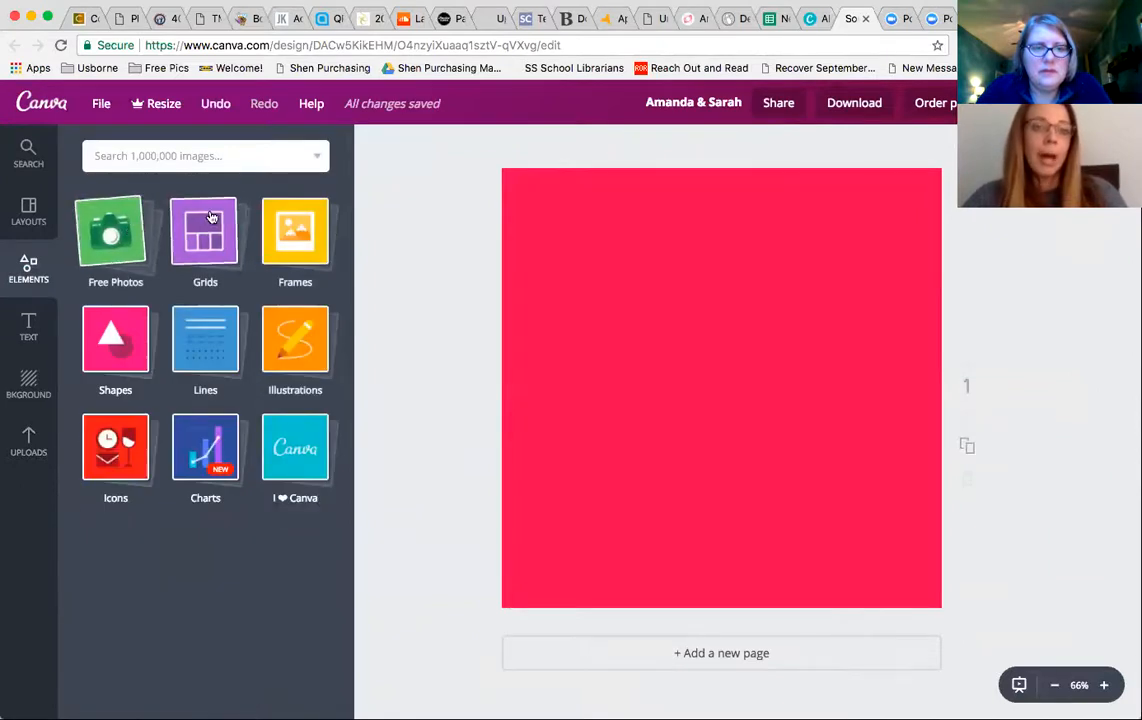
left_click(206, 230)
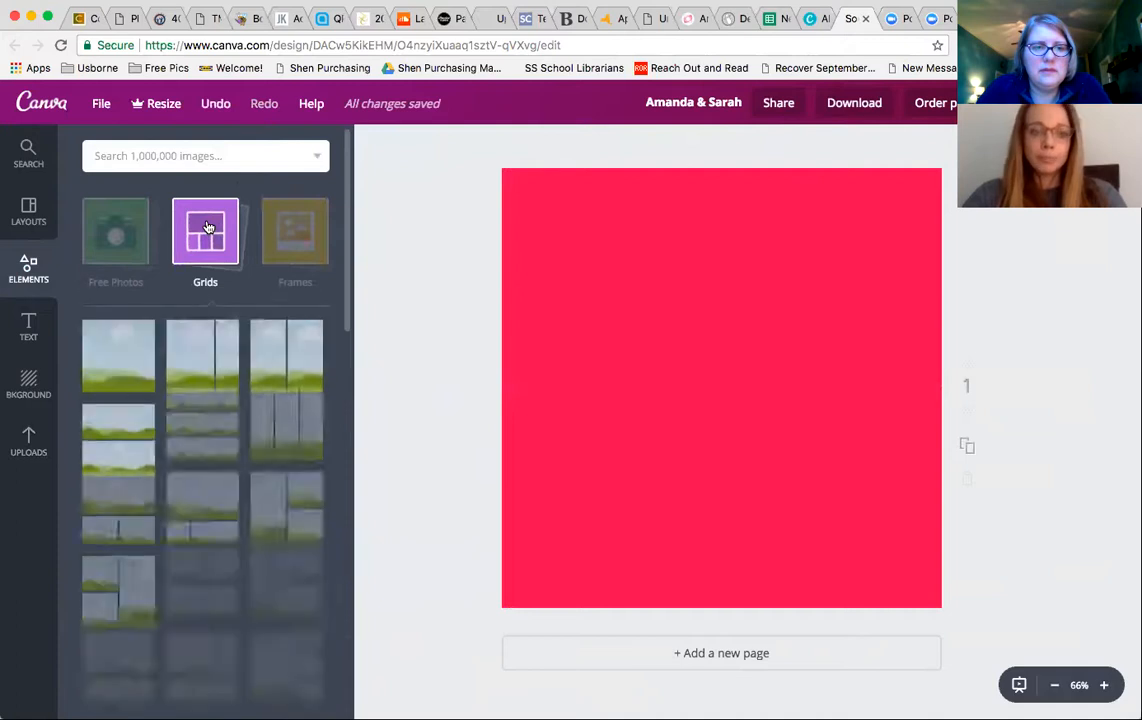
left_click(214, 607)
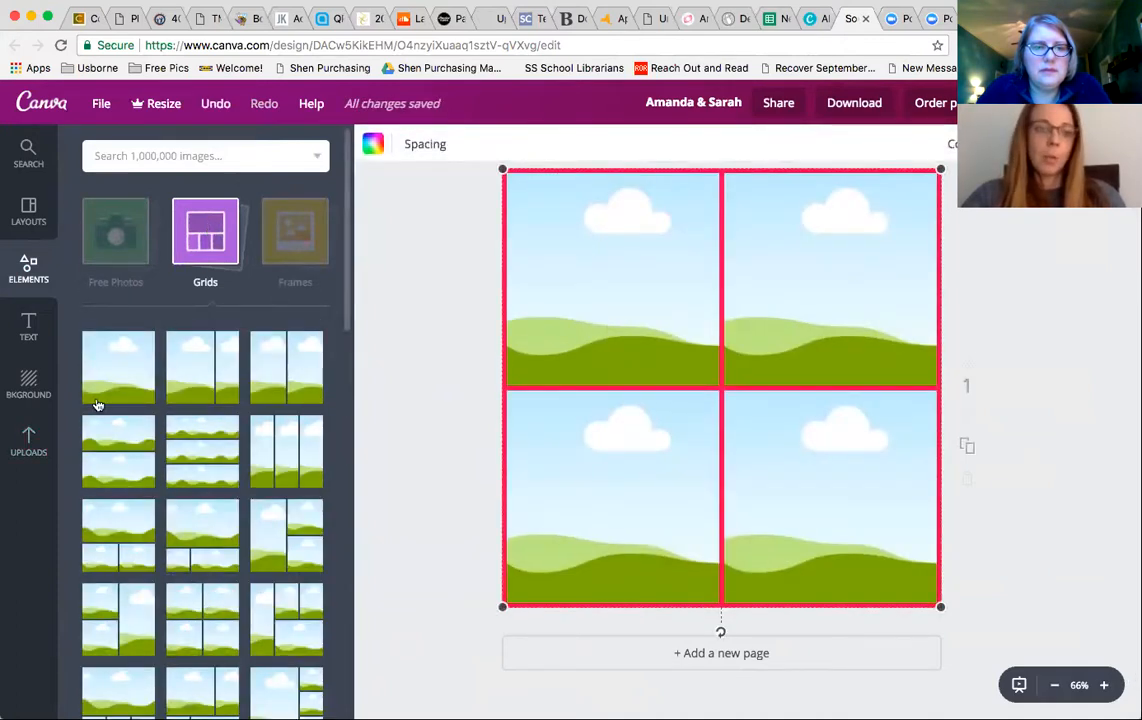
- Fill the four grid cells with uploaded book covers: Travel Games, Secret Mermaid, Brain Games and Handbag Dognapper
left_click(34, 432)
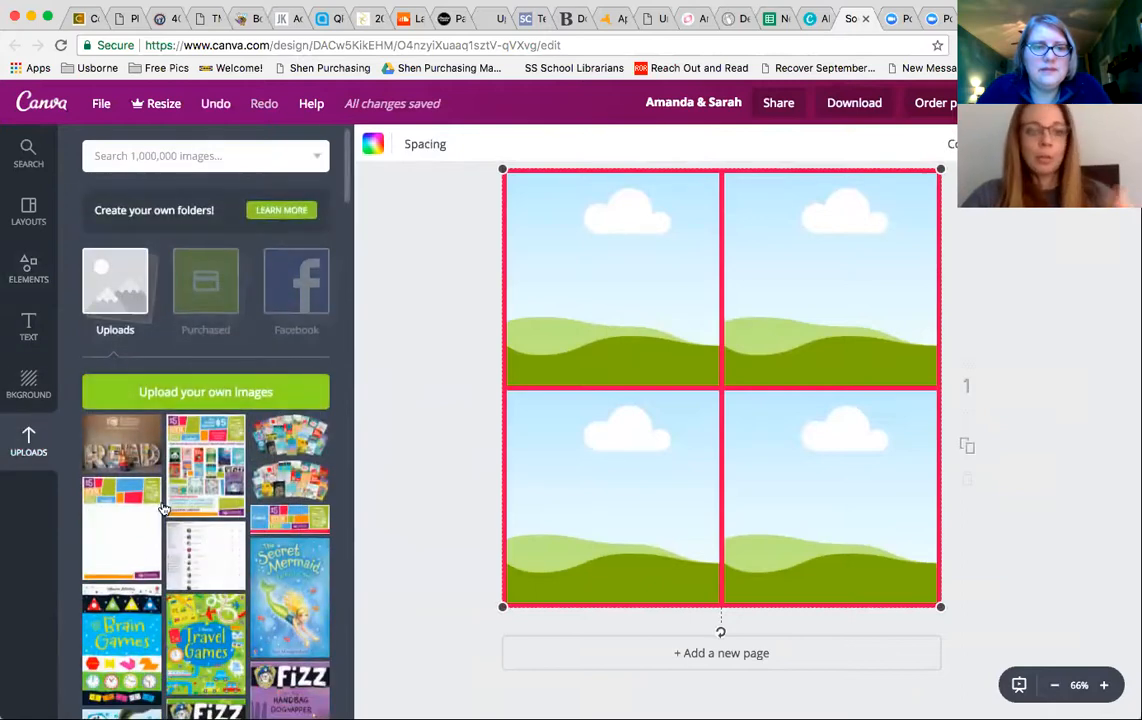
left_click_drag(205, 625, 612, 312)
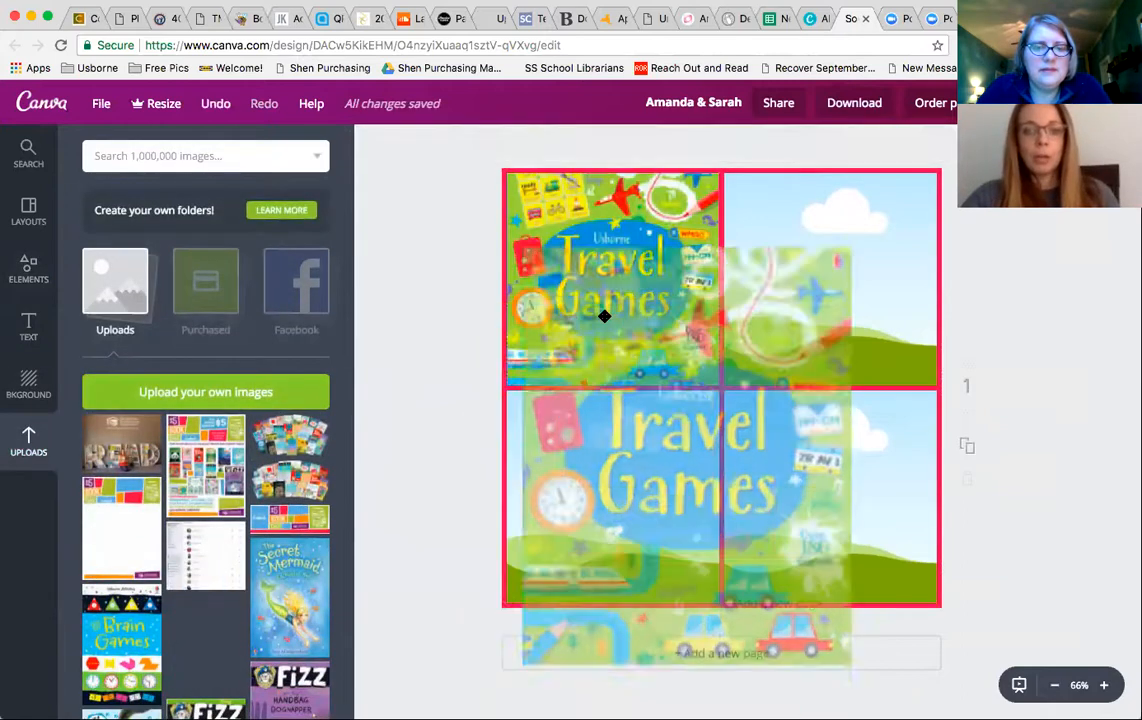
left_click_drag(289, 597, 806, 347)
left_click_drag(144, 643, 530, 543)
left_click_drag(280, 688, 746, 503)
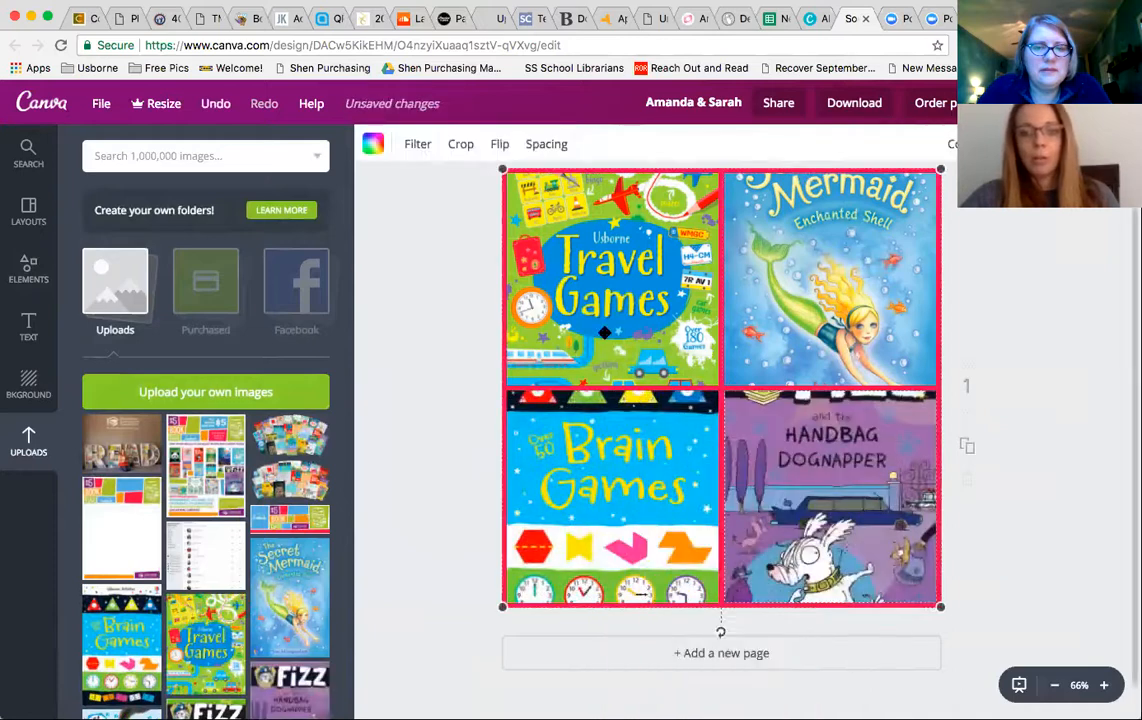
- Reposition the Secret Mermaid cover inside its cell so the title shows, and confirm
double_click(777, 255)
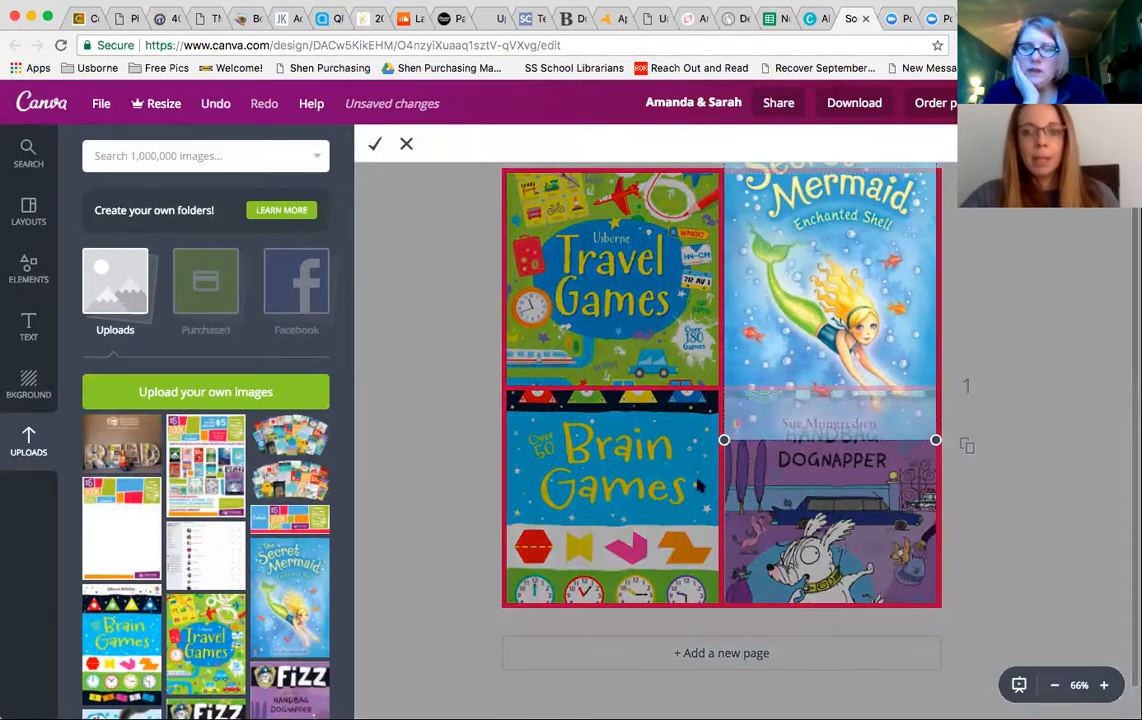
left_click_drag(728, 434, 726, 436)
left_click_drag(793, 316, 792, 359)
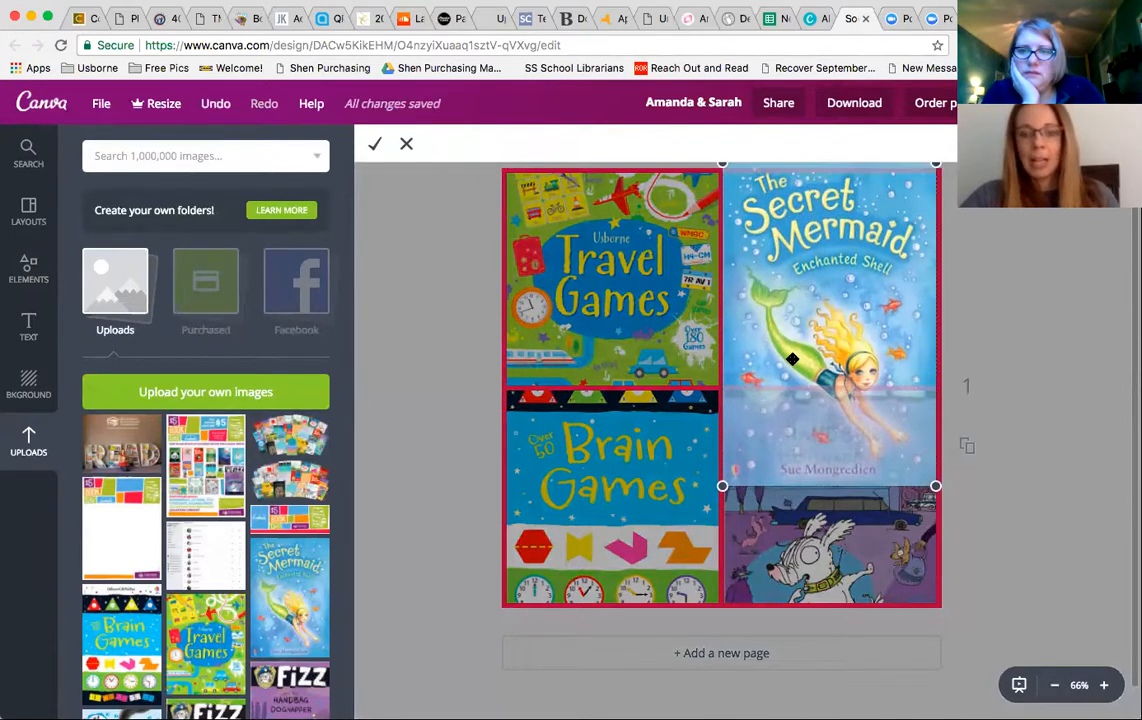
left_click(375, 145)
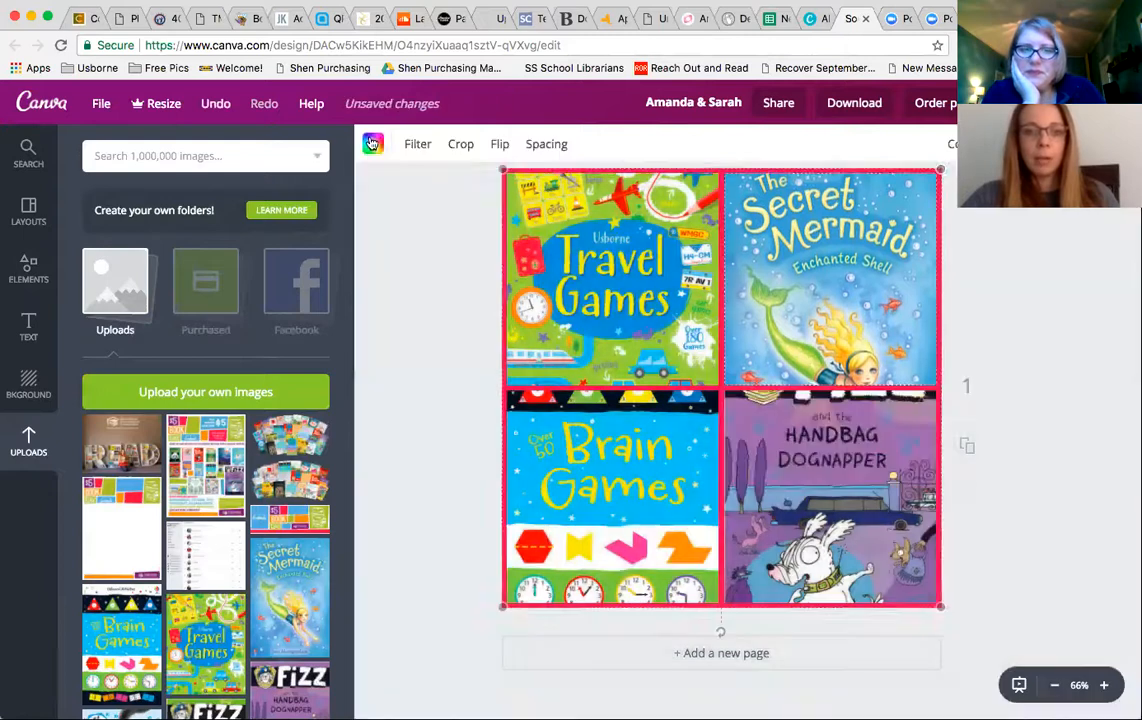
left_click(385, 262)
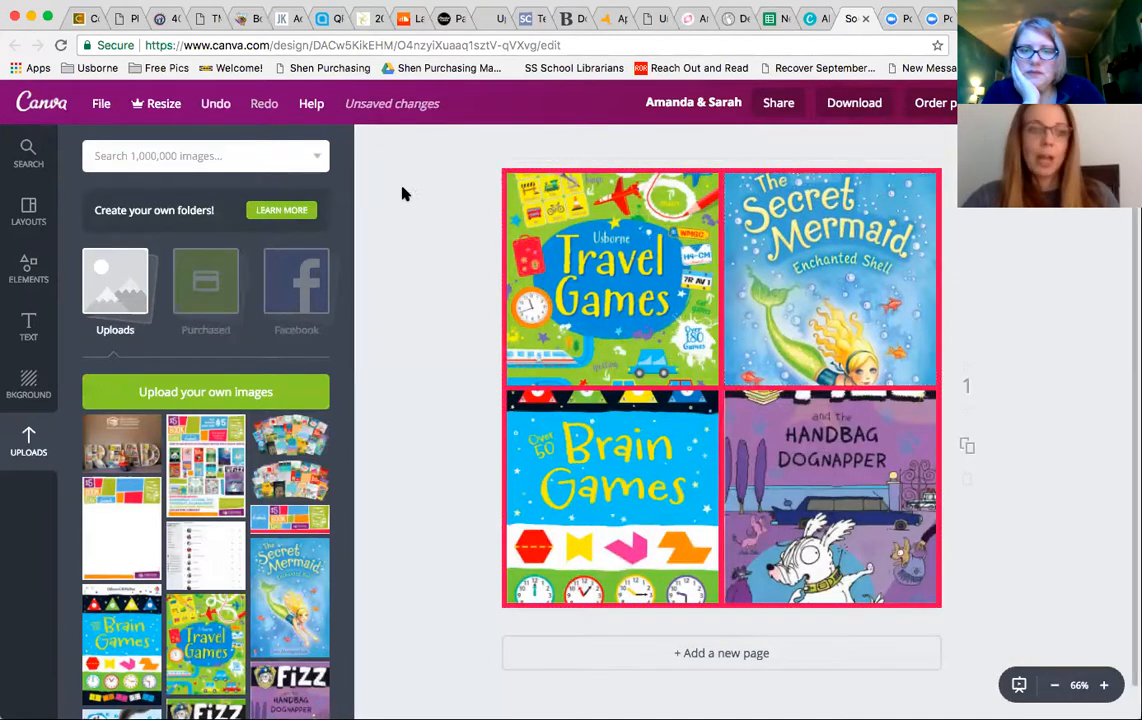
- Add a circular frame from the frames collection over the centre of the book cover grid
left_click(36, 271)
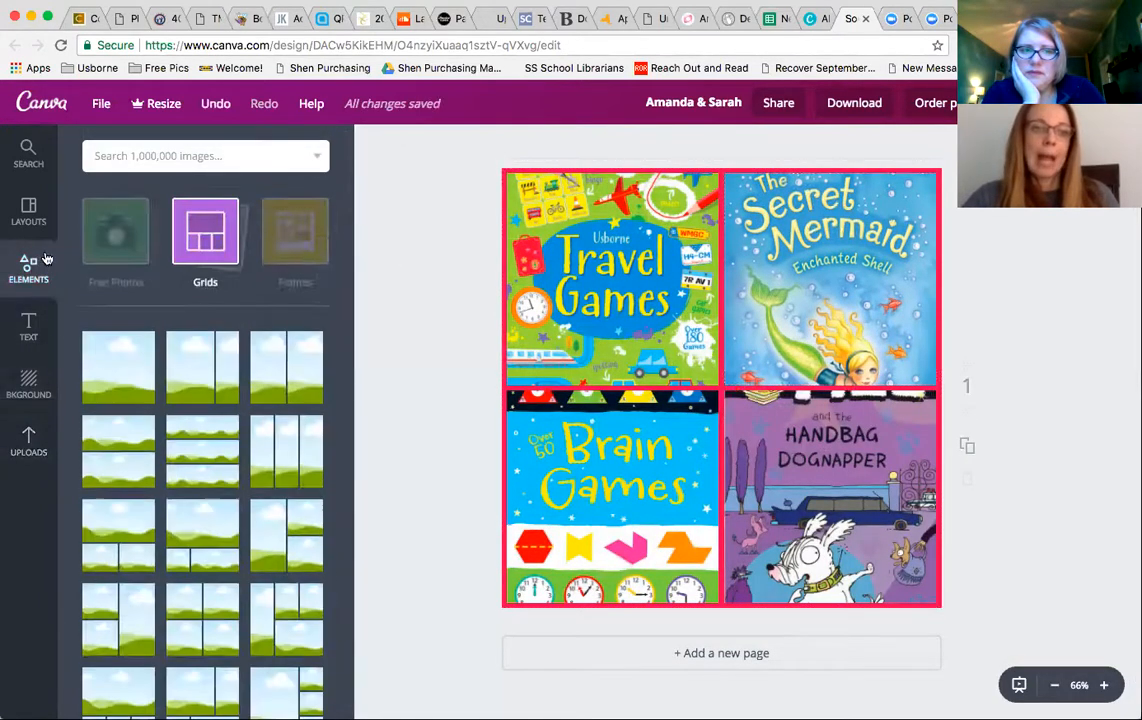
left_click(197, 218)
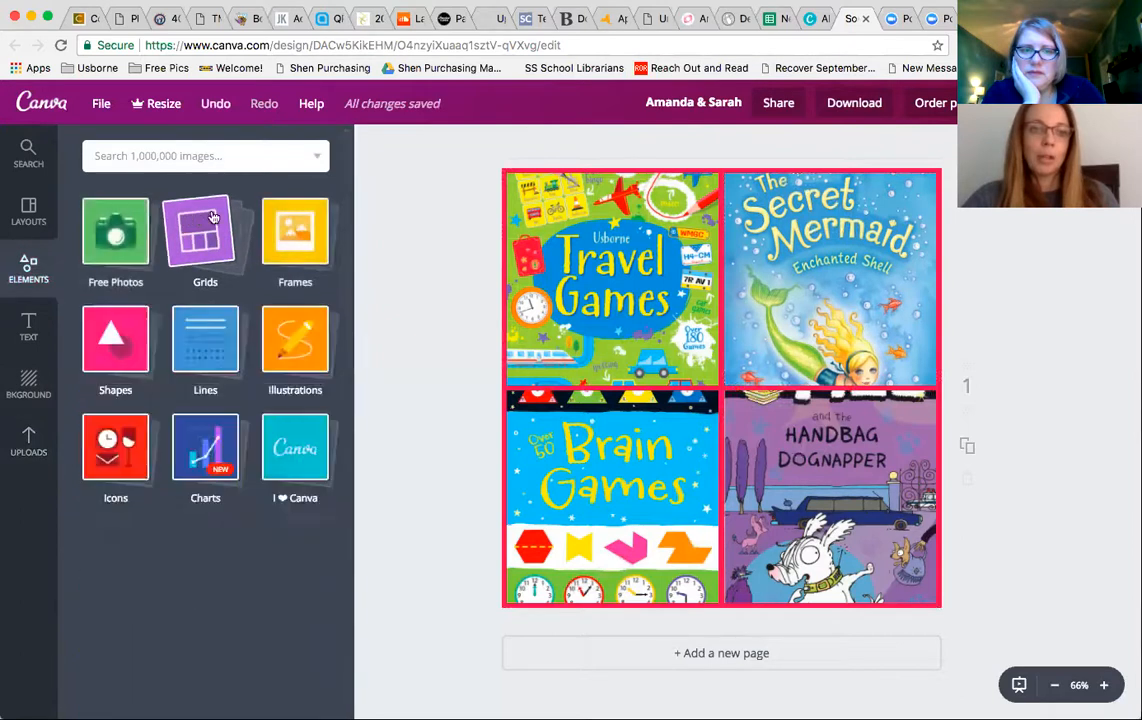
left_click(300, 222)
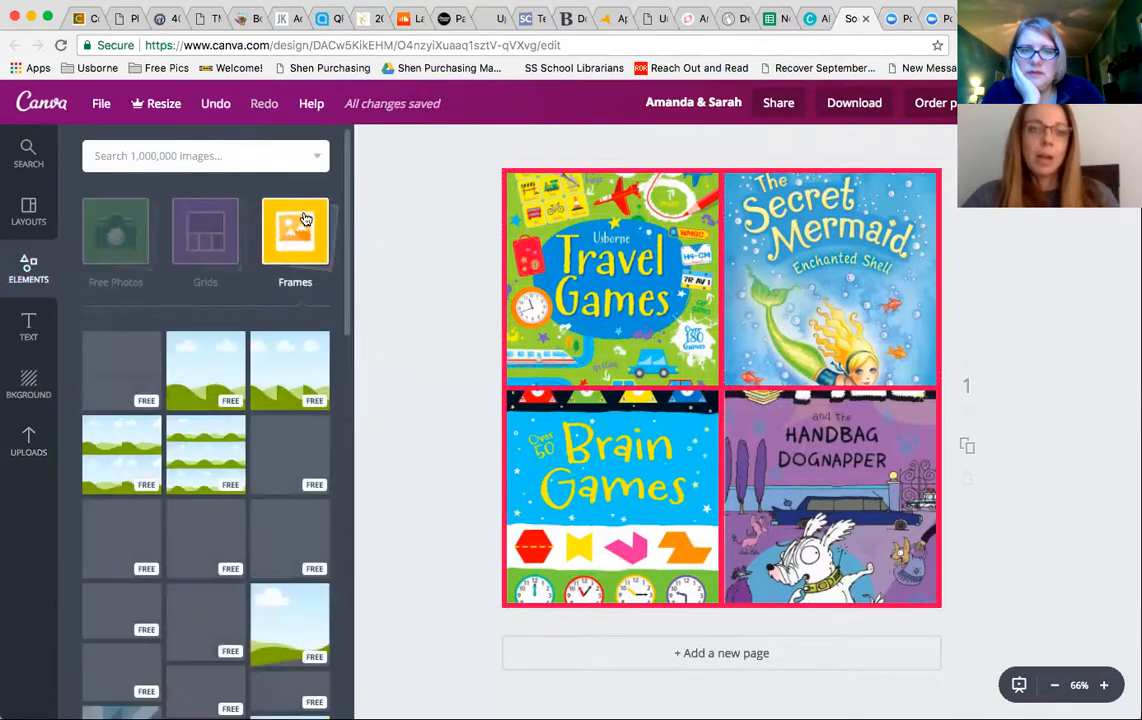
scroll(186, 528, "down", 10)
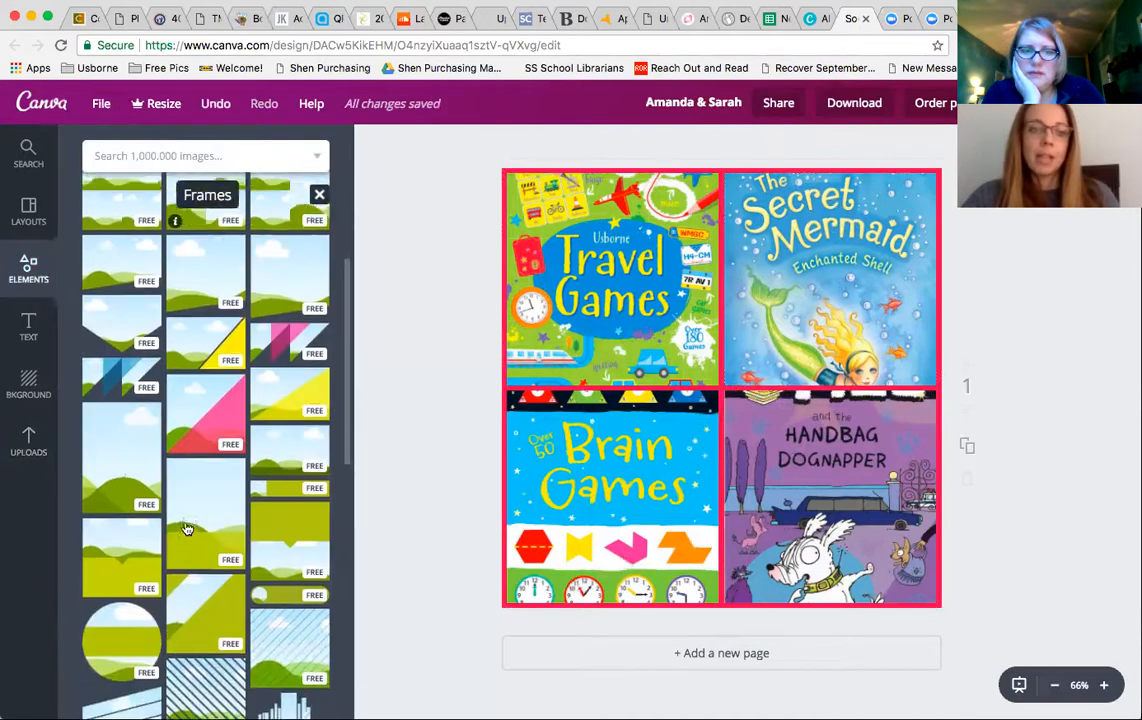
scroll(186, 528, "down", 2)
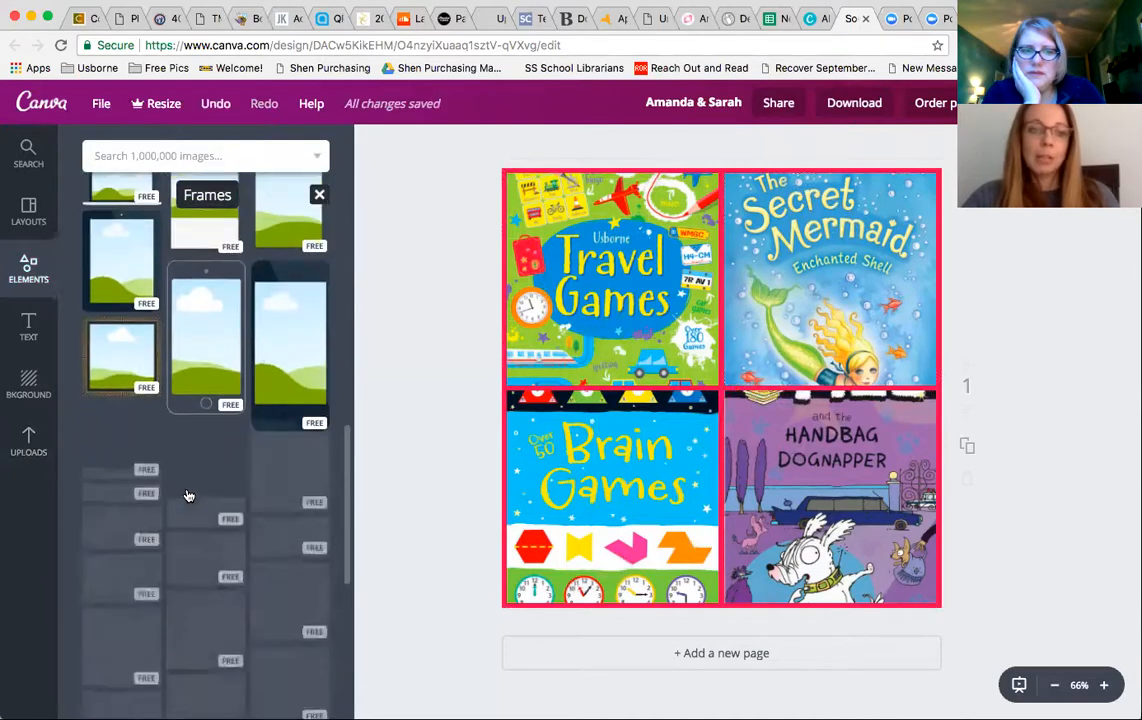
scroll(205, 470, "down", 5)
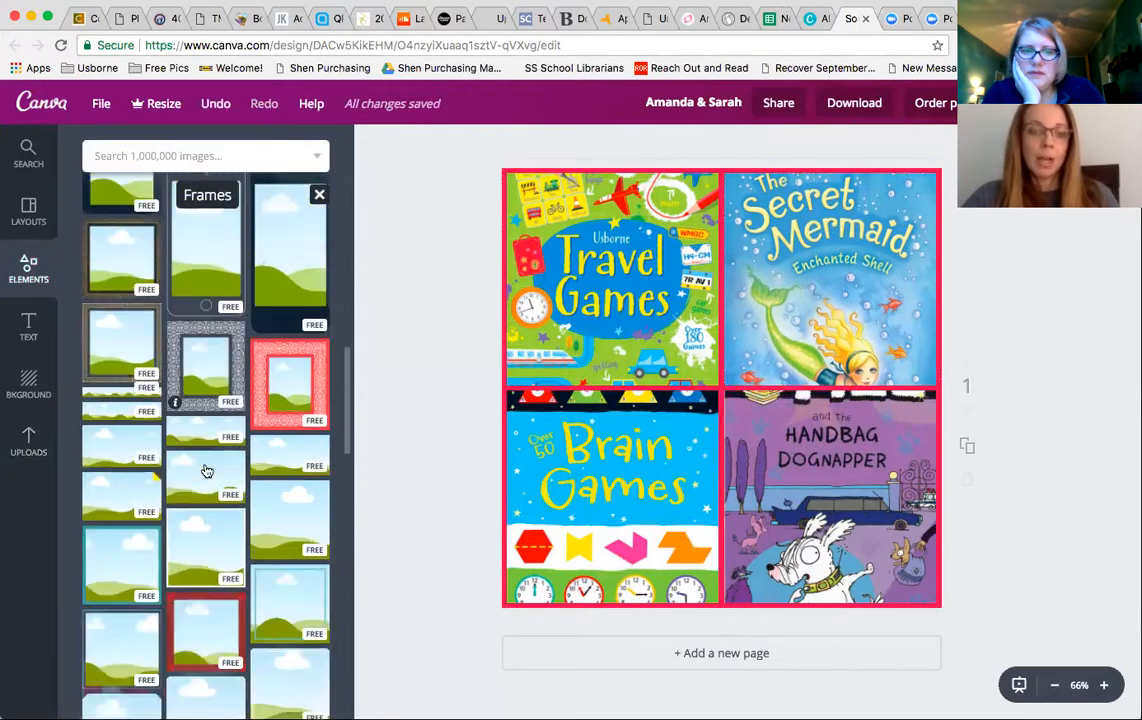
scroll(190, 460, "down", 1)
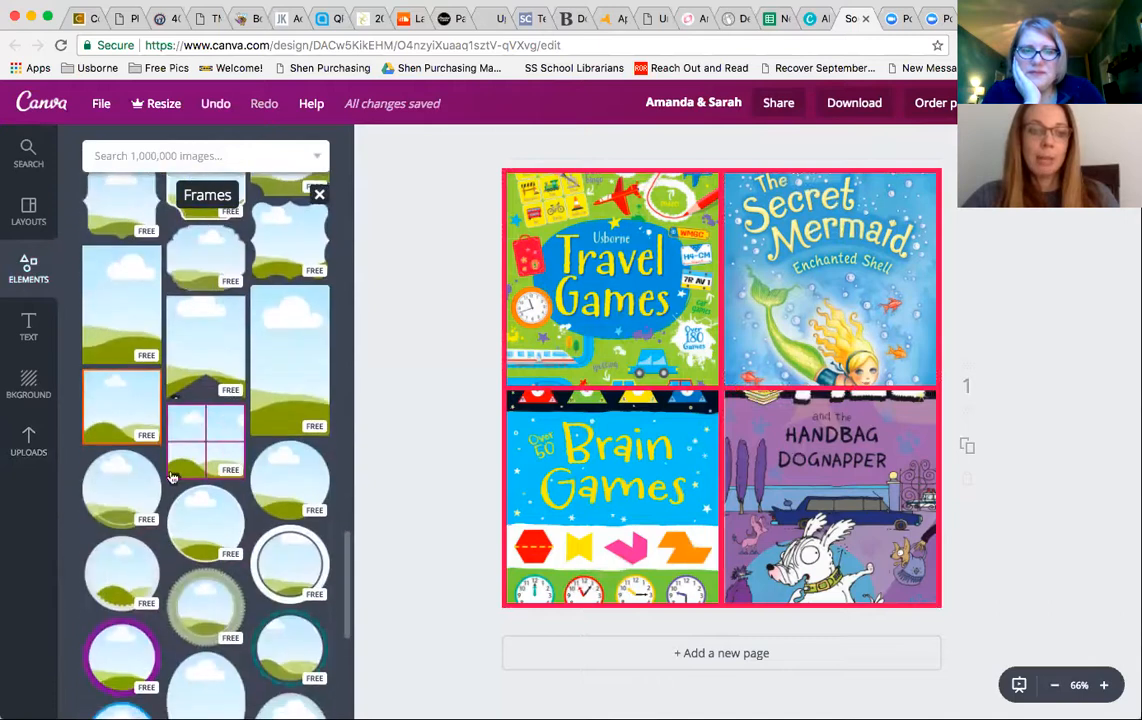
left_click(193, 517)
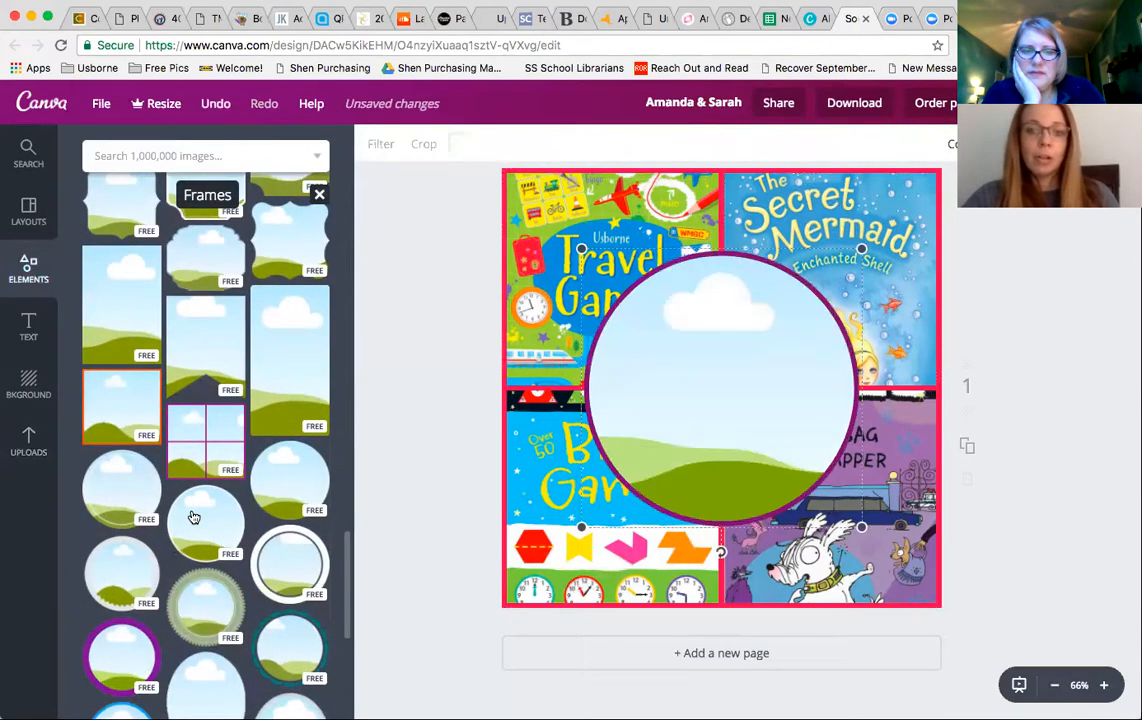
- Place the uploaded couple photo into the circular frame
left_click(24, 450)
scroll(205, 450, "down", 10)
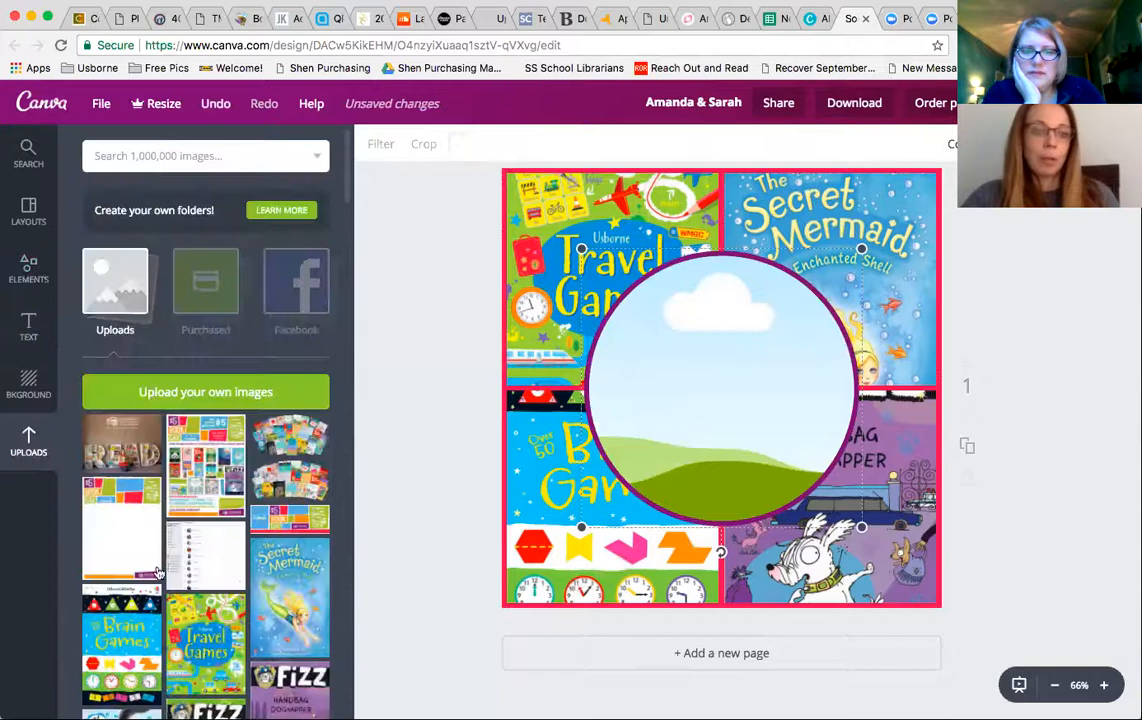
scroll(211, 280, "down", 2)
scroll(211, 280, "up", 2)
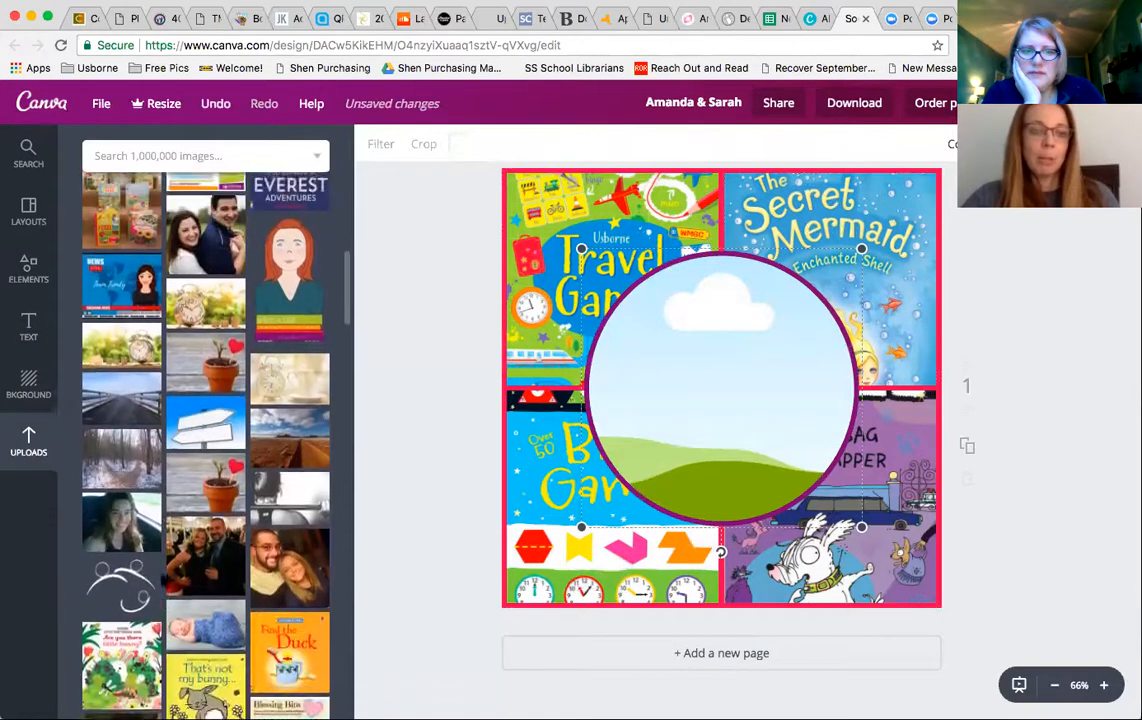
left_click_drag(210, 280, 720, 390)
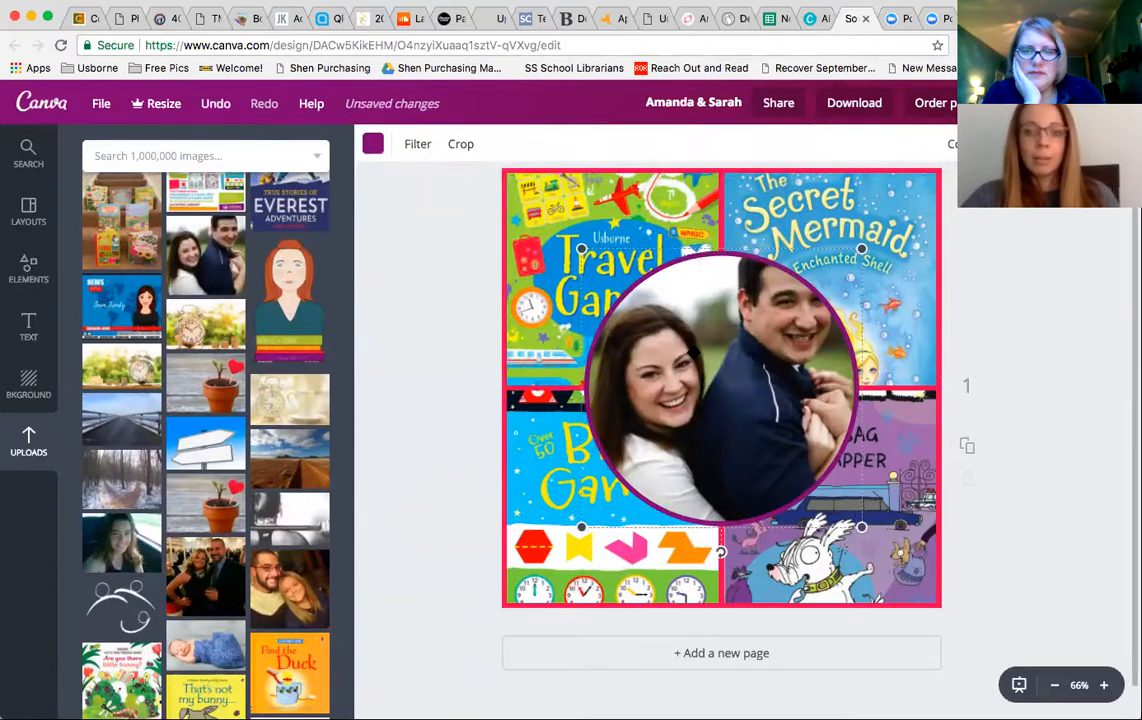
- Enlarge and reposition the couple photo inside the circular frame, then confirm
double_click(692, 350)
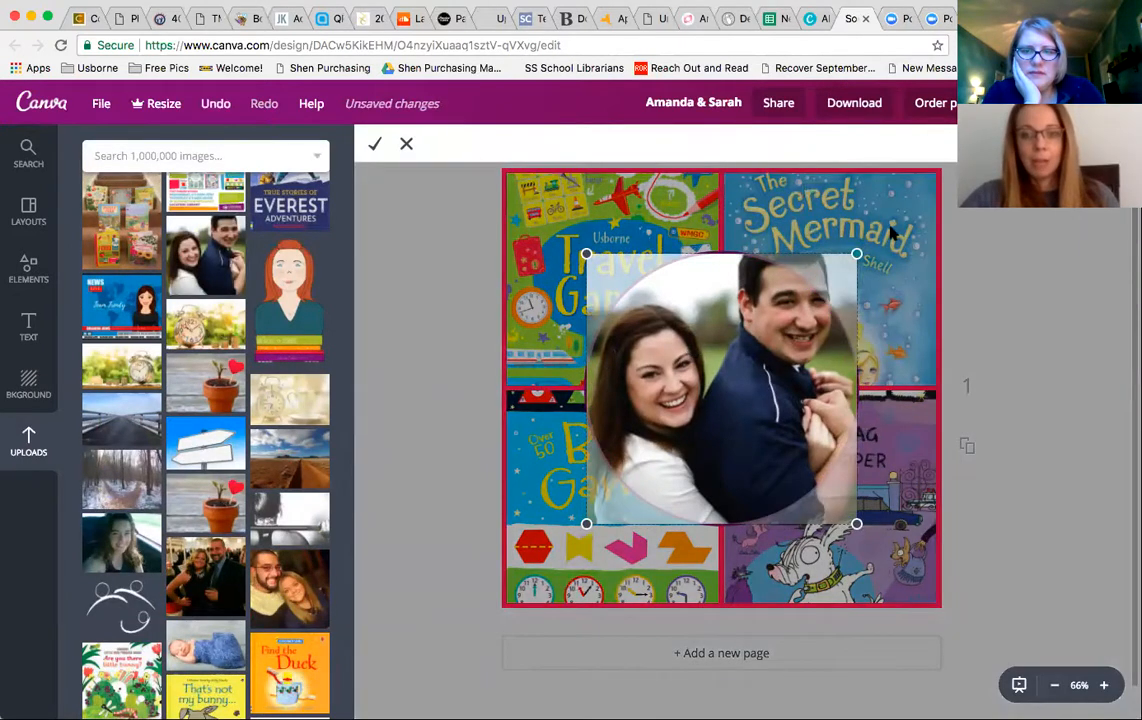
left_click_drag(860, 254, 915, 196)
left_click_drag(662, 294, 662, 311)
left_click_drag(848, 347, 848, 364)
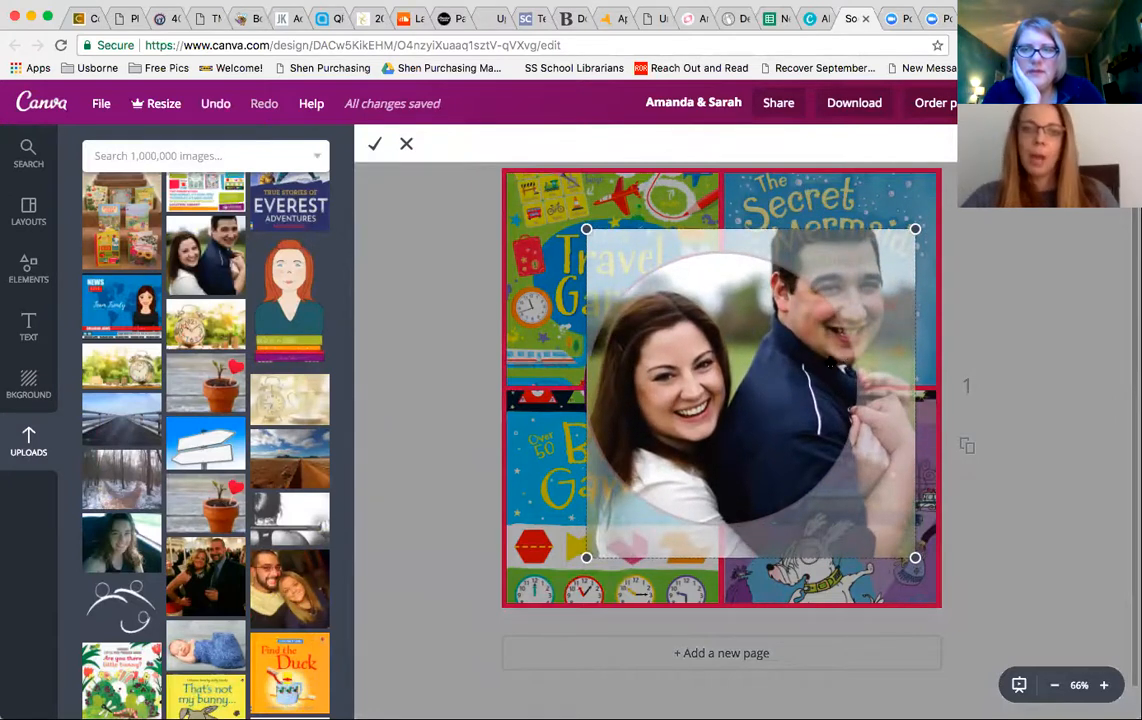
left_click(25, 273)
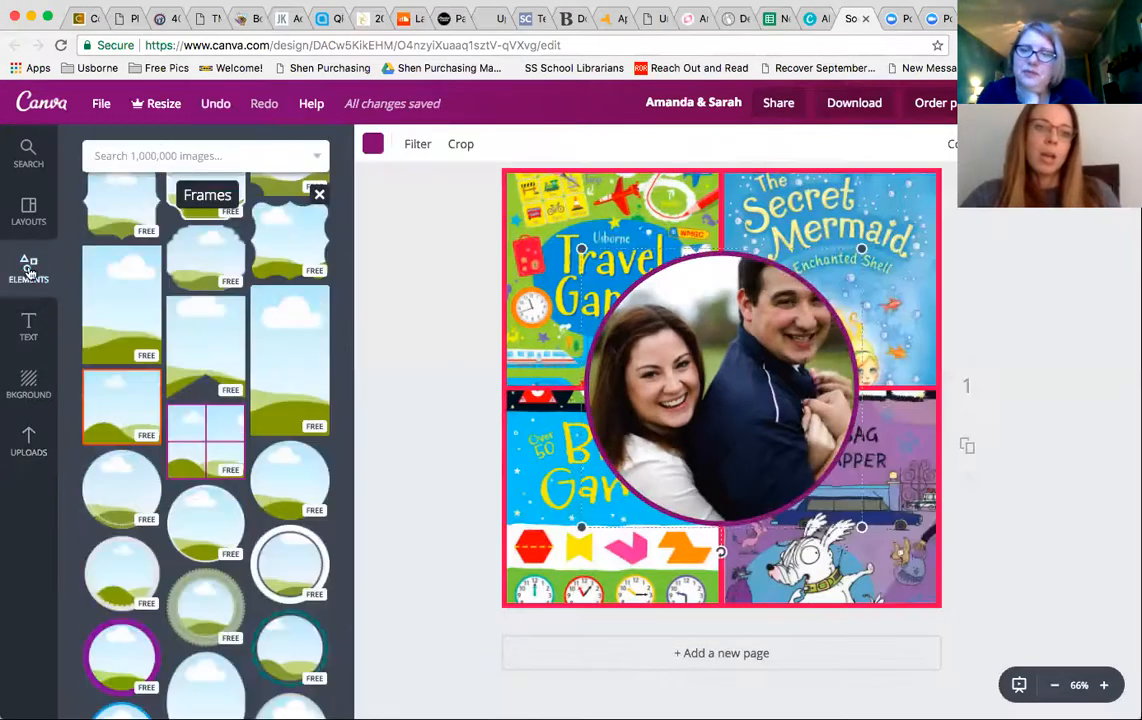
- Add a square shape and stretch it into a purple band covering the bottom of the page
scroll(209, 281, "up", 5)
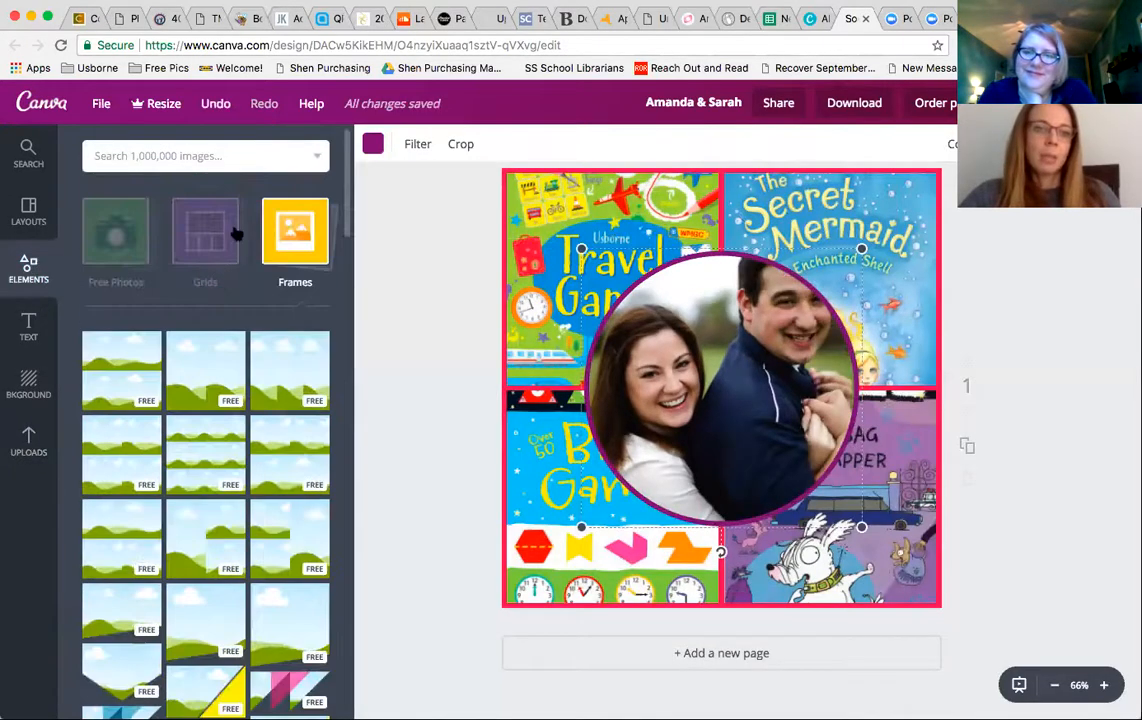
left_click(202, 242)
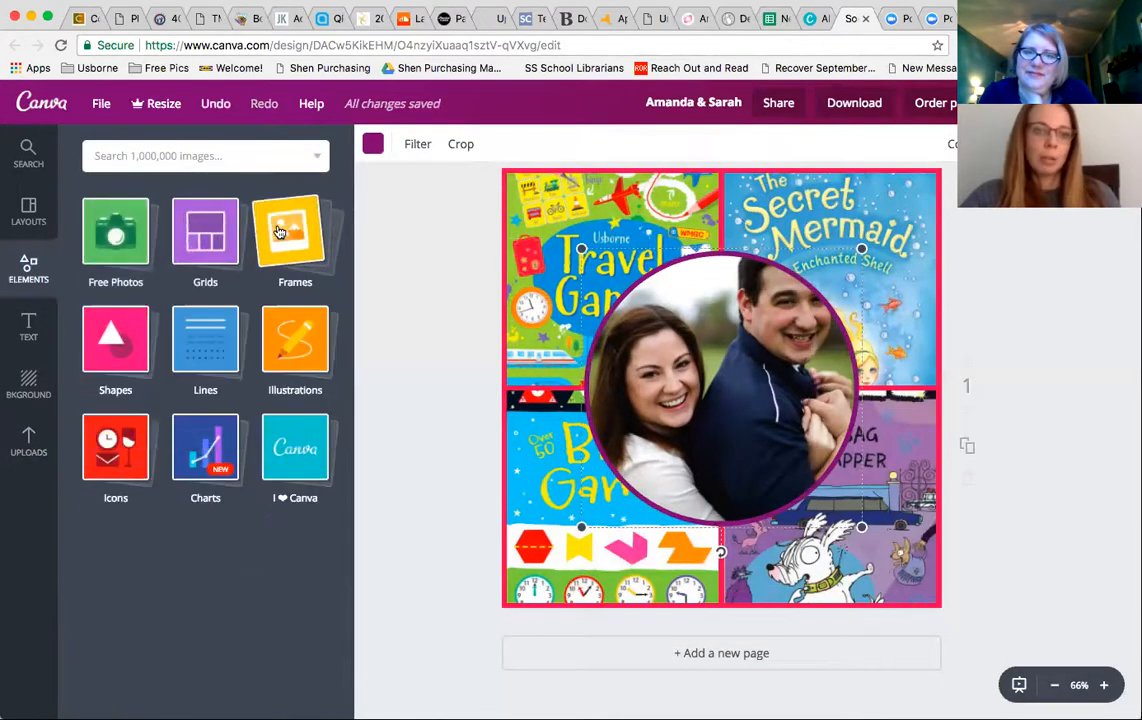
left_click(129, 346)
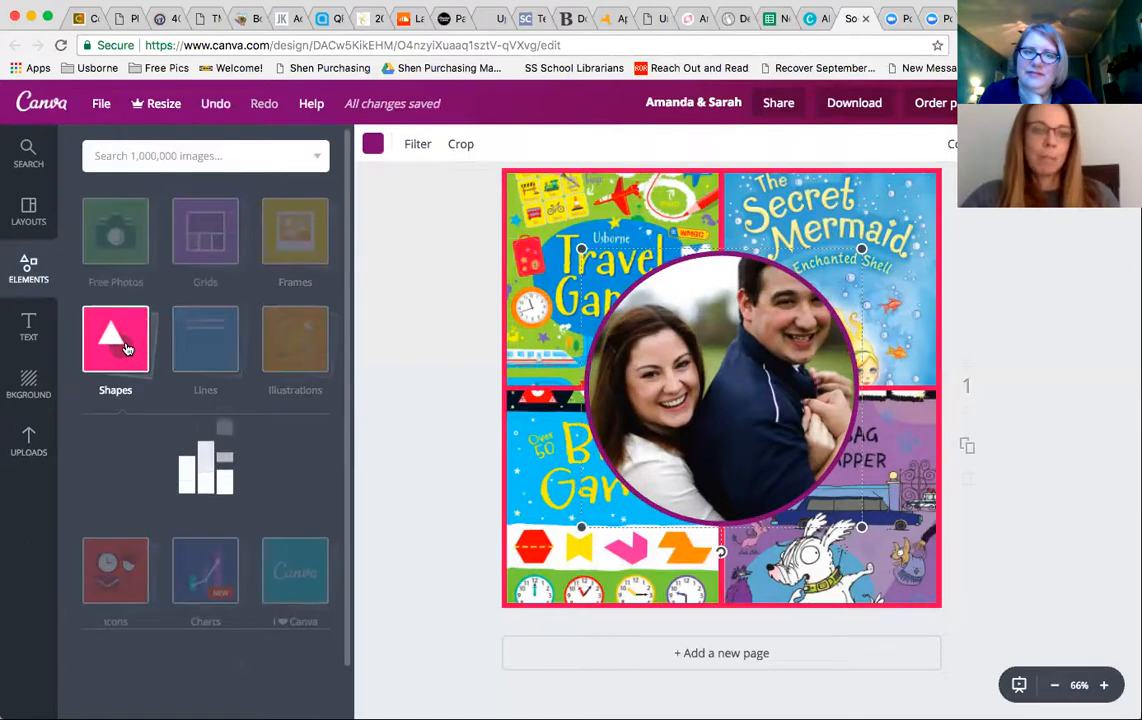
left_click(113, 566)
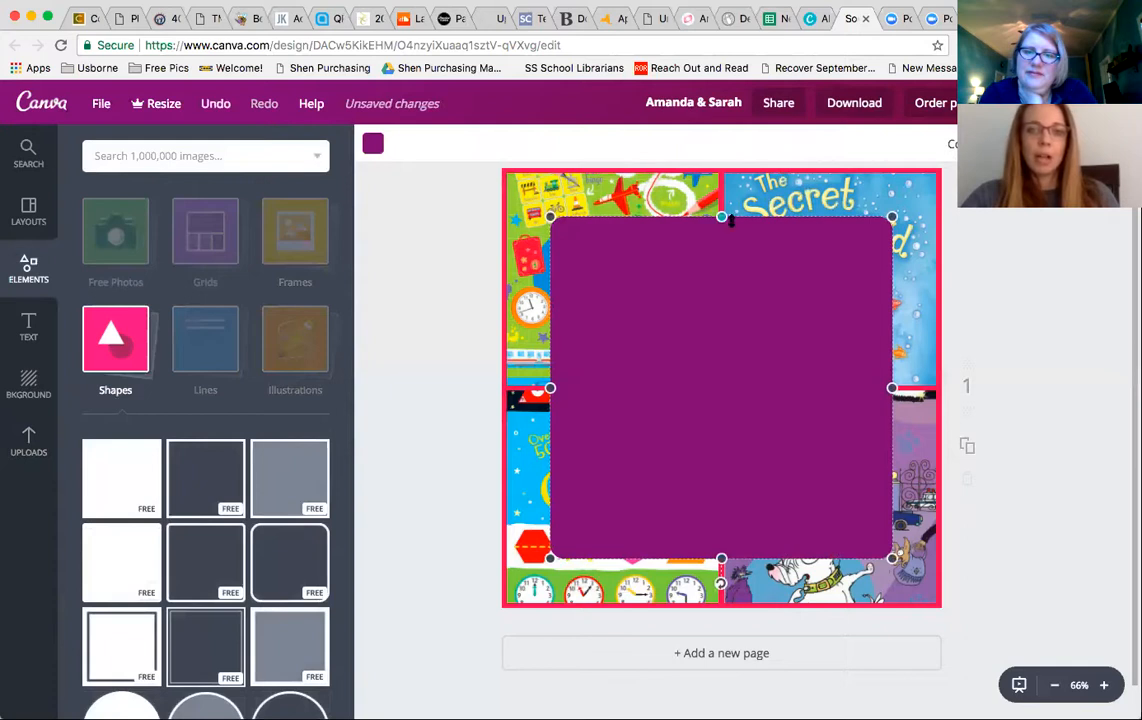
left_click_drag(721, 261, 721, 306)
left_click_drag(665, 403, 588, 376)
left_click_drag(862, 400, 981, 400)
left_click_drag(731, 520, 726, 653)
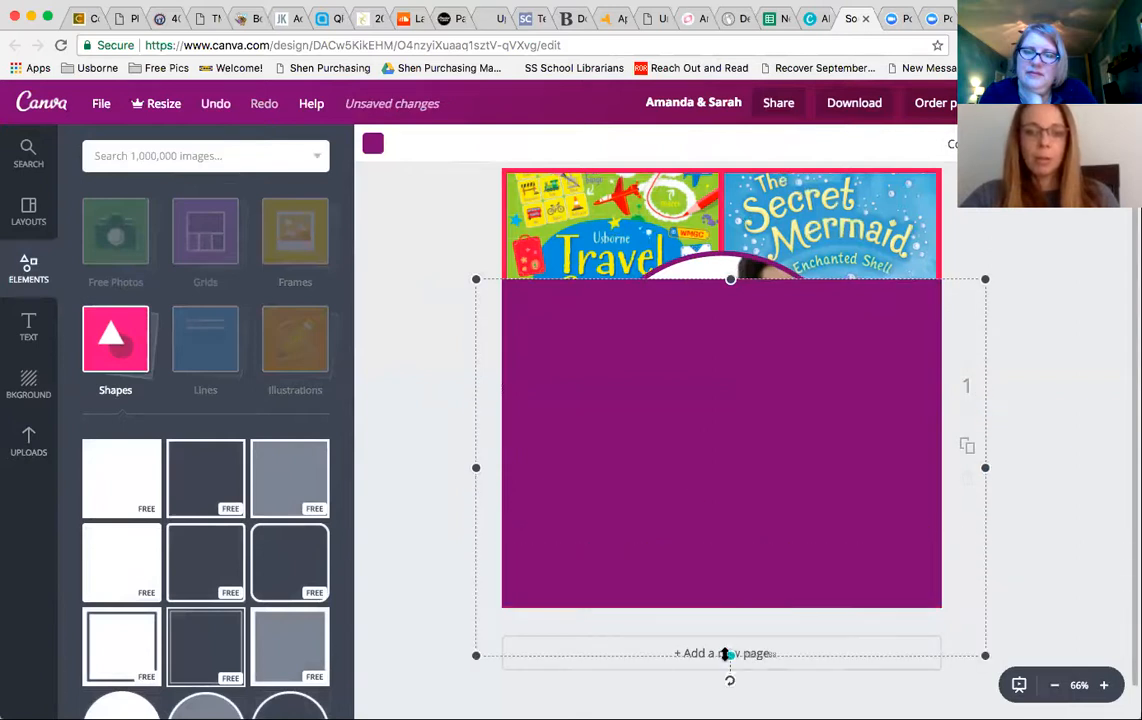
left_click_drag(731, 283, 731, 483)
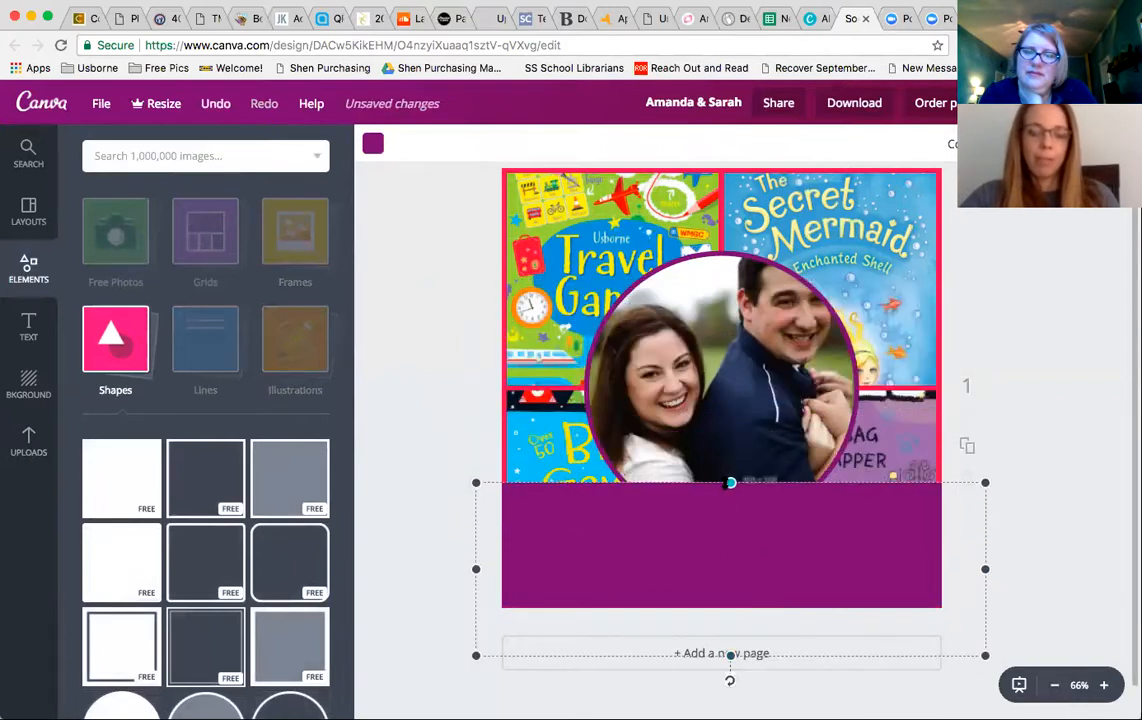
scroll(210, 607, "down", 5)
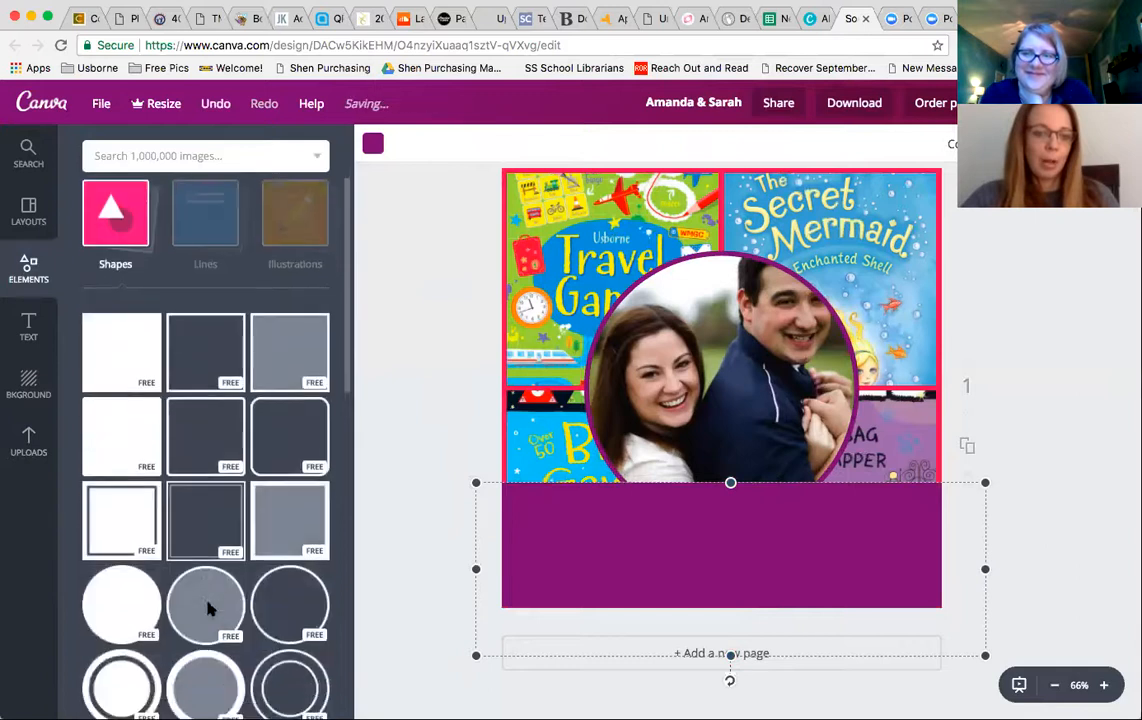
left_click(210, 562)
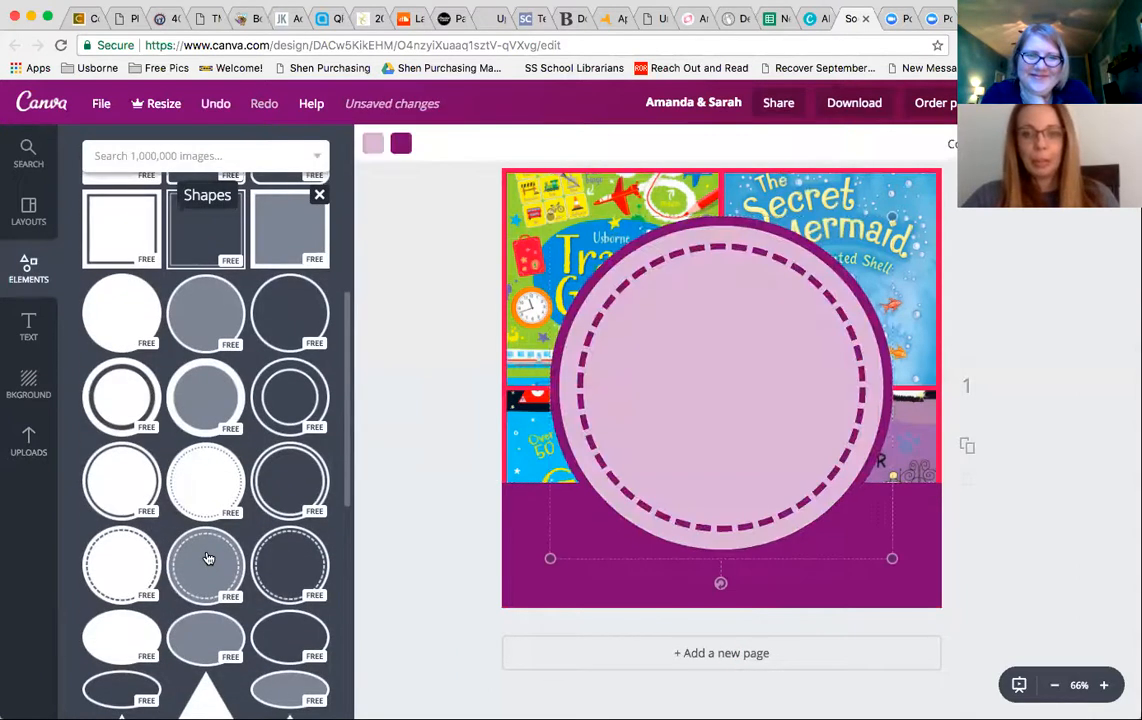
key("Delete")
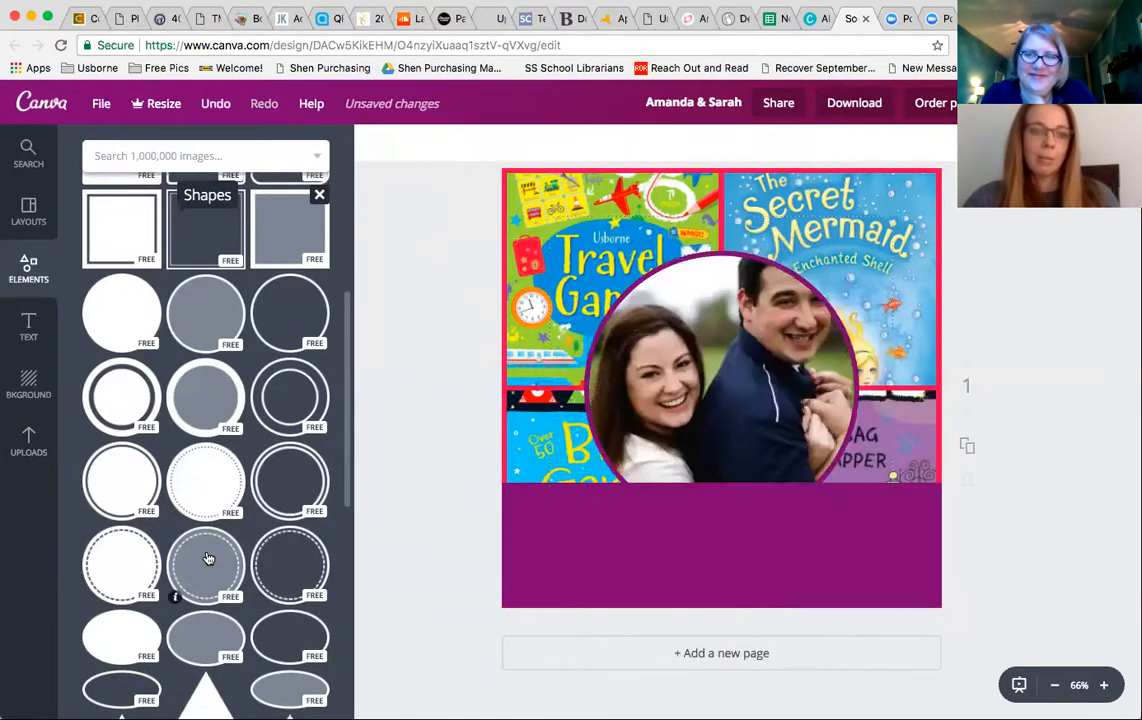
left_click(14, 273)
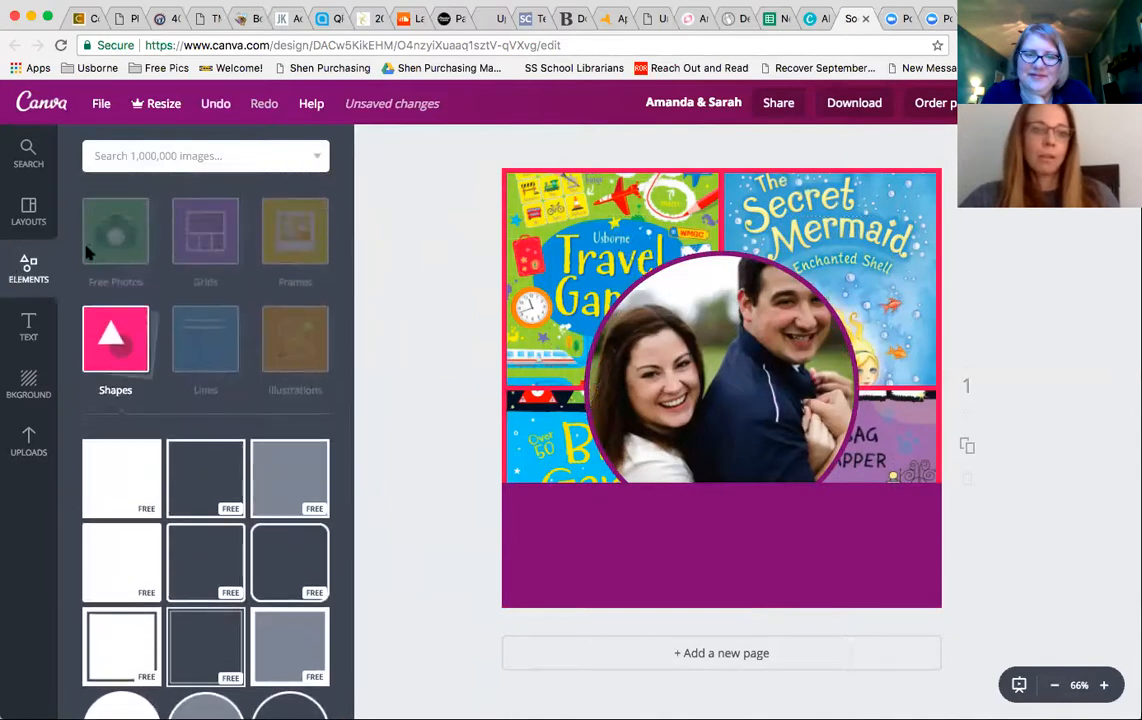
left_click(220, 332)
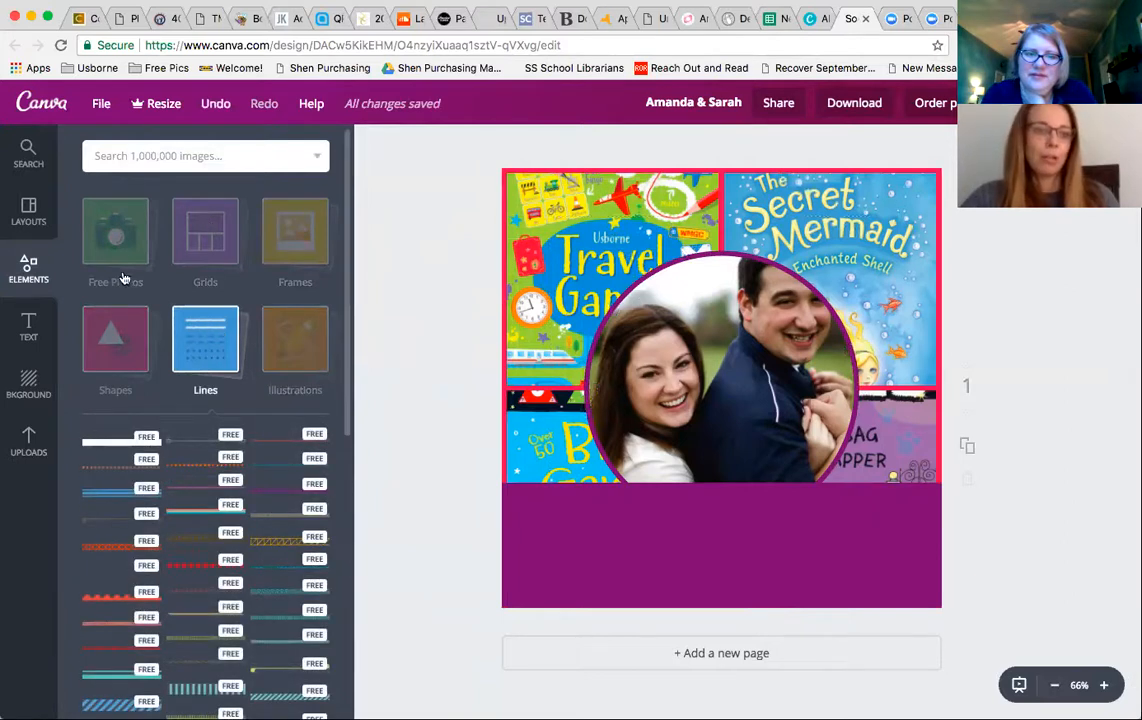
left_click(45, 209)
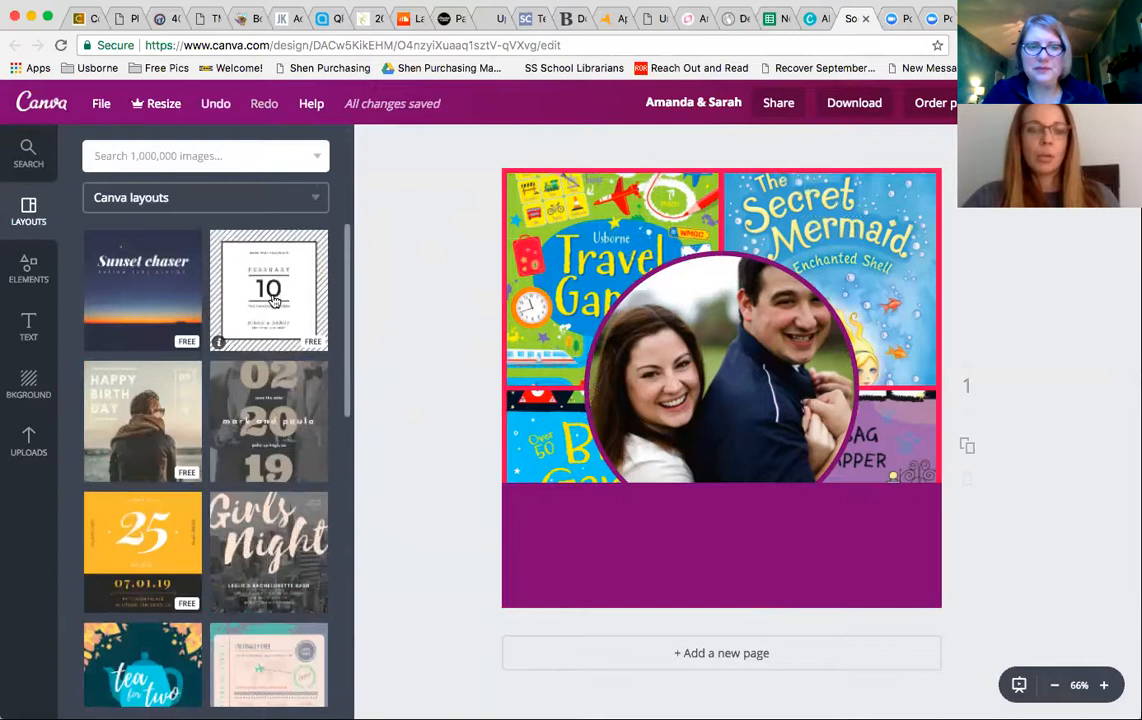
- Duplicate the page
left_click(688, 263)
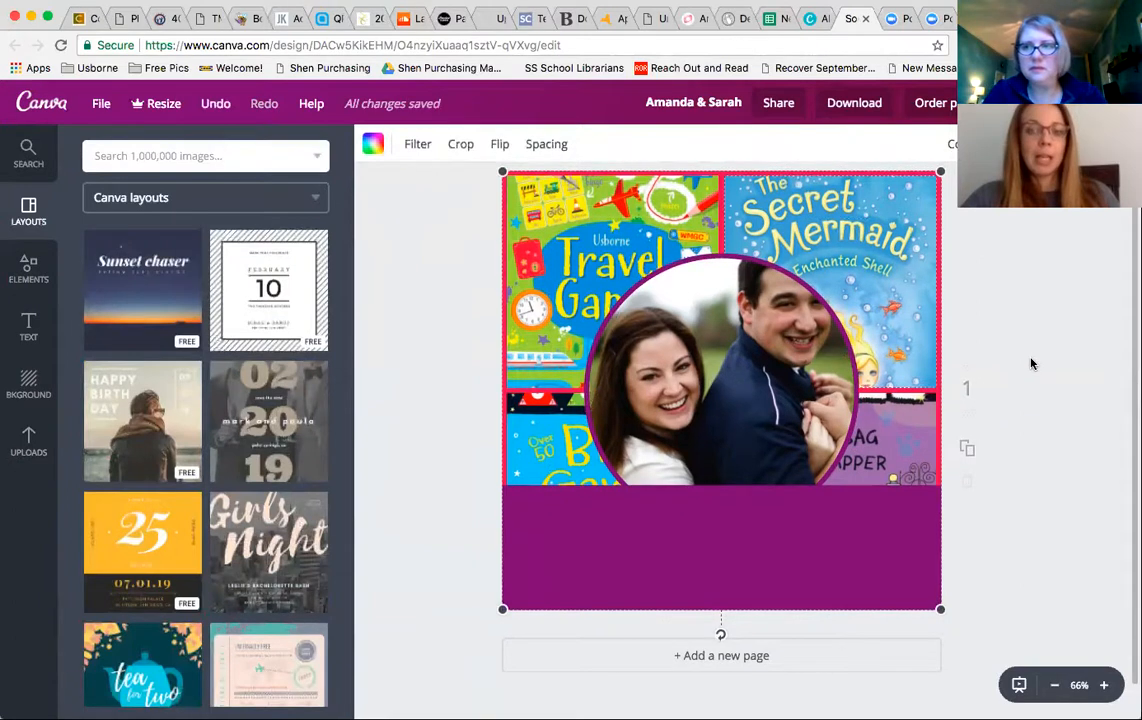
scroll(1032, 364, "down", 1)
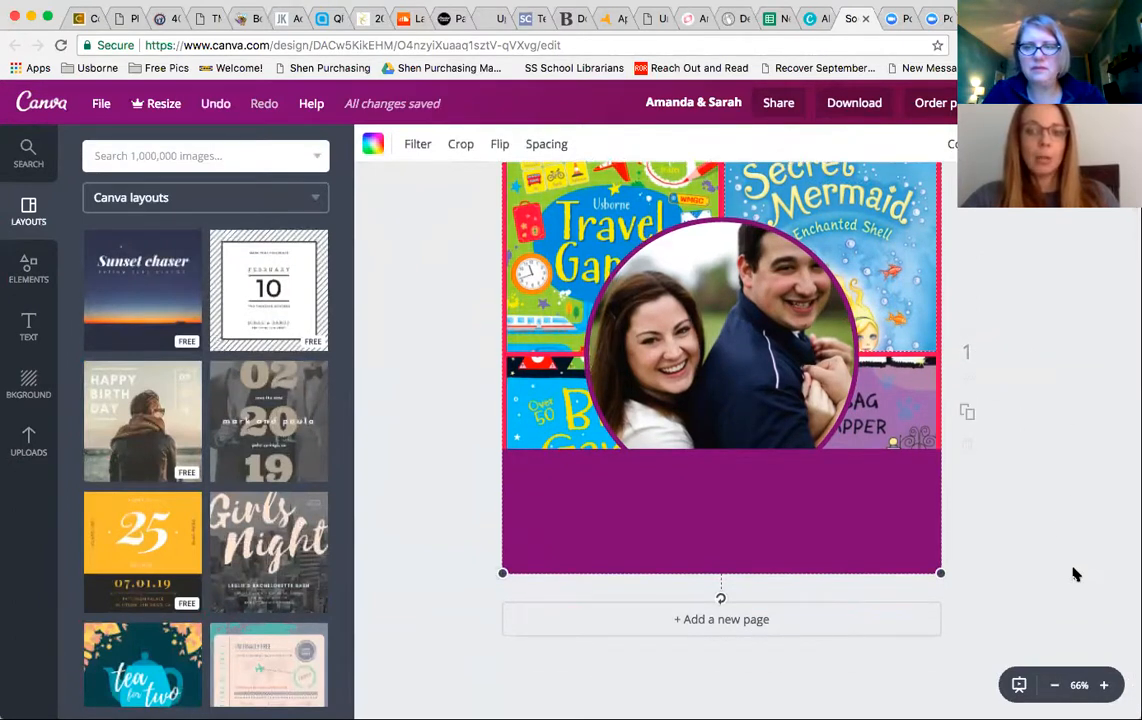
left_click(966, 412)
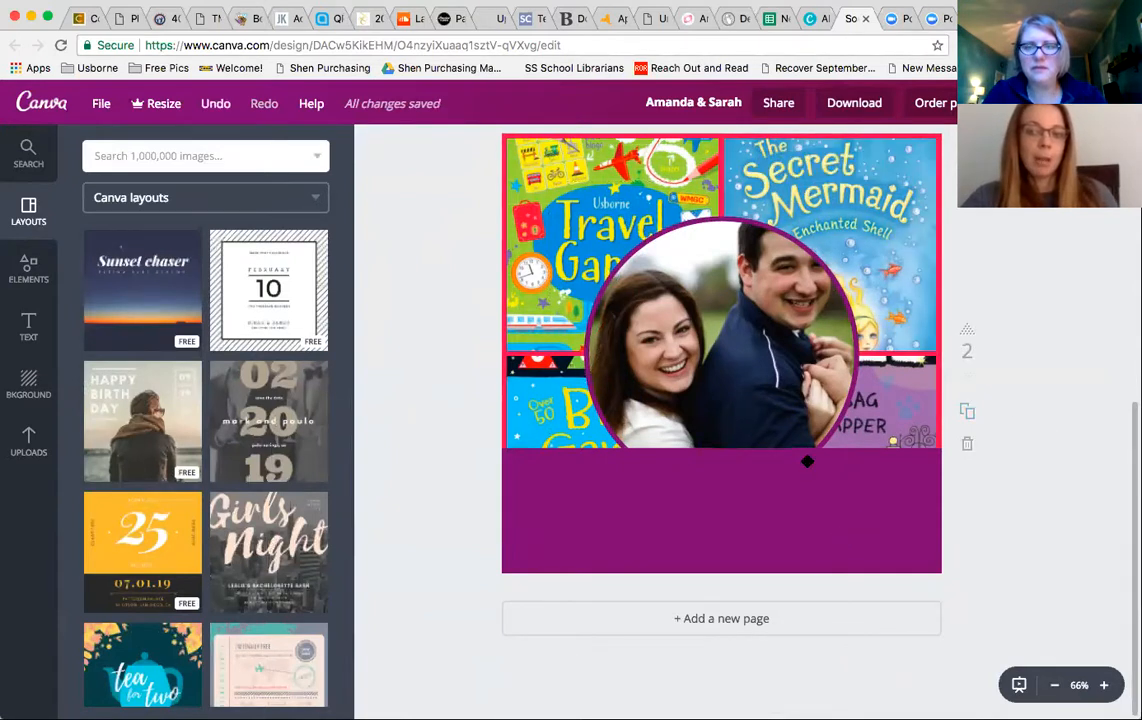
- Duplicate the page again and delete the circular frame and its photo from the new copy
left_click(969, 409)
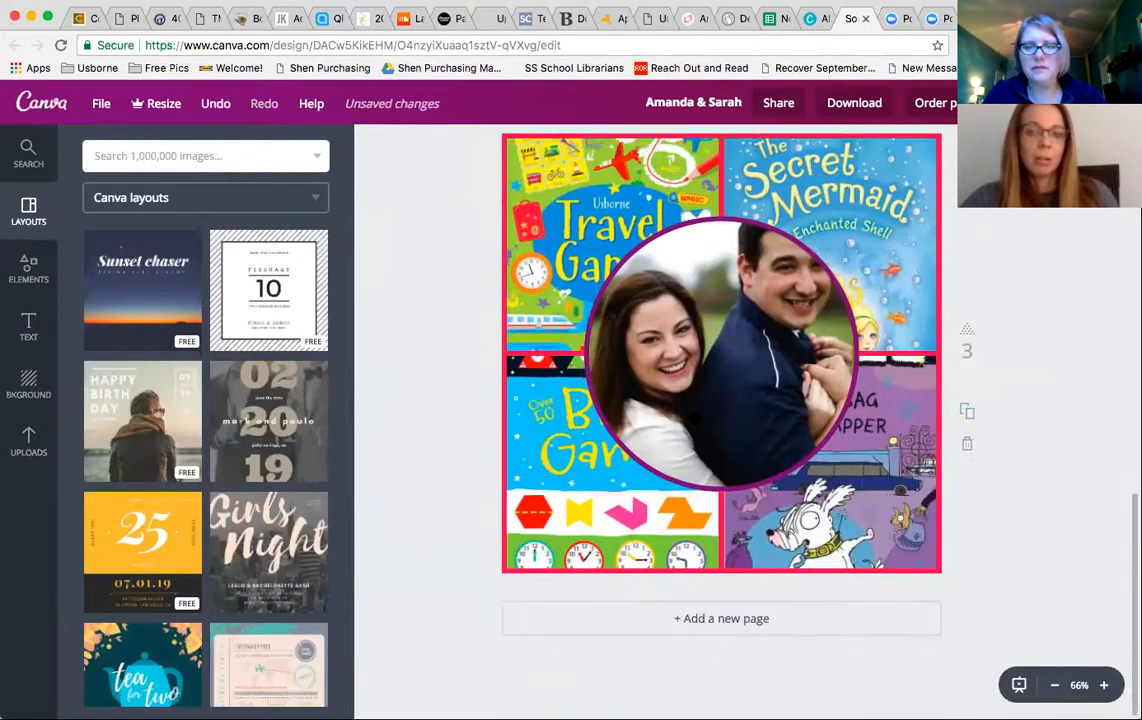
left_click(695, 418)
key("Delete")
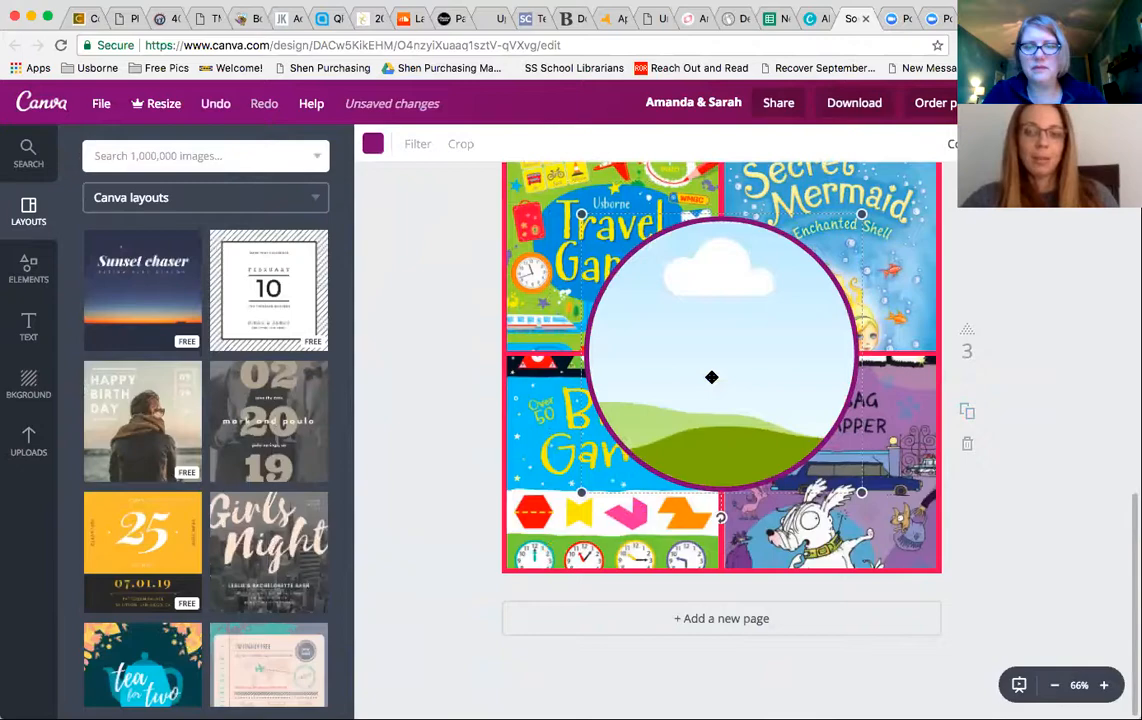
key("Delete")
- Delete the third page
scroll(926, 250, "up", 3)
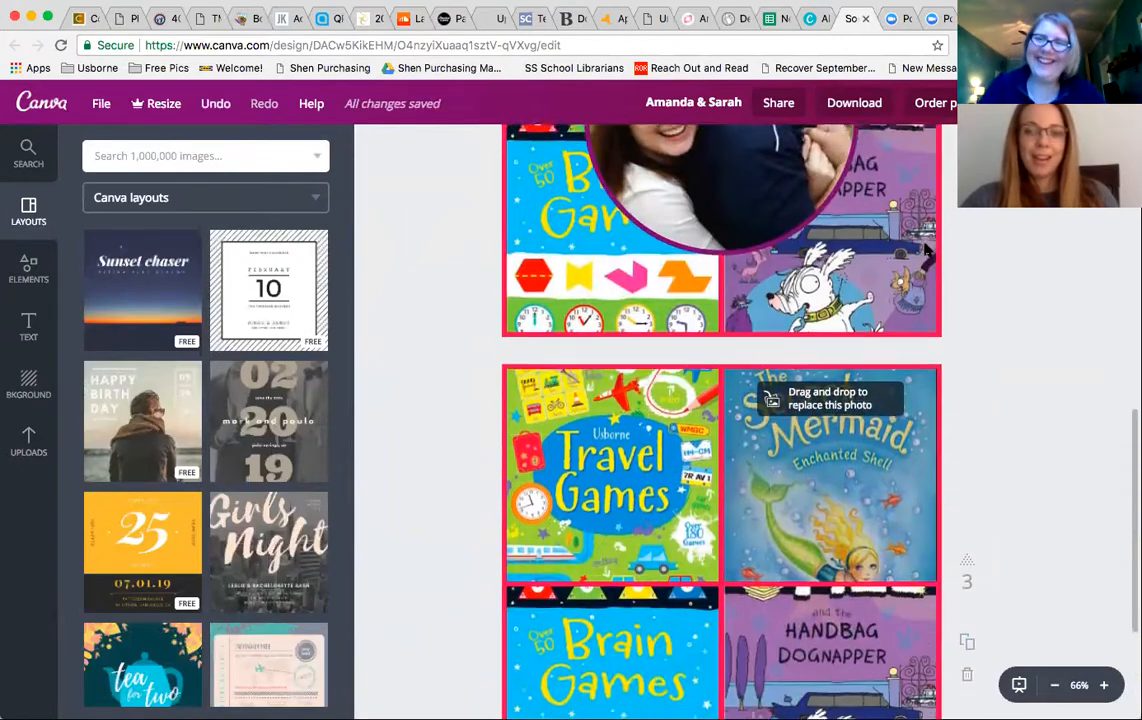
scroll(926, 250, "up", 5)
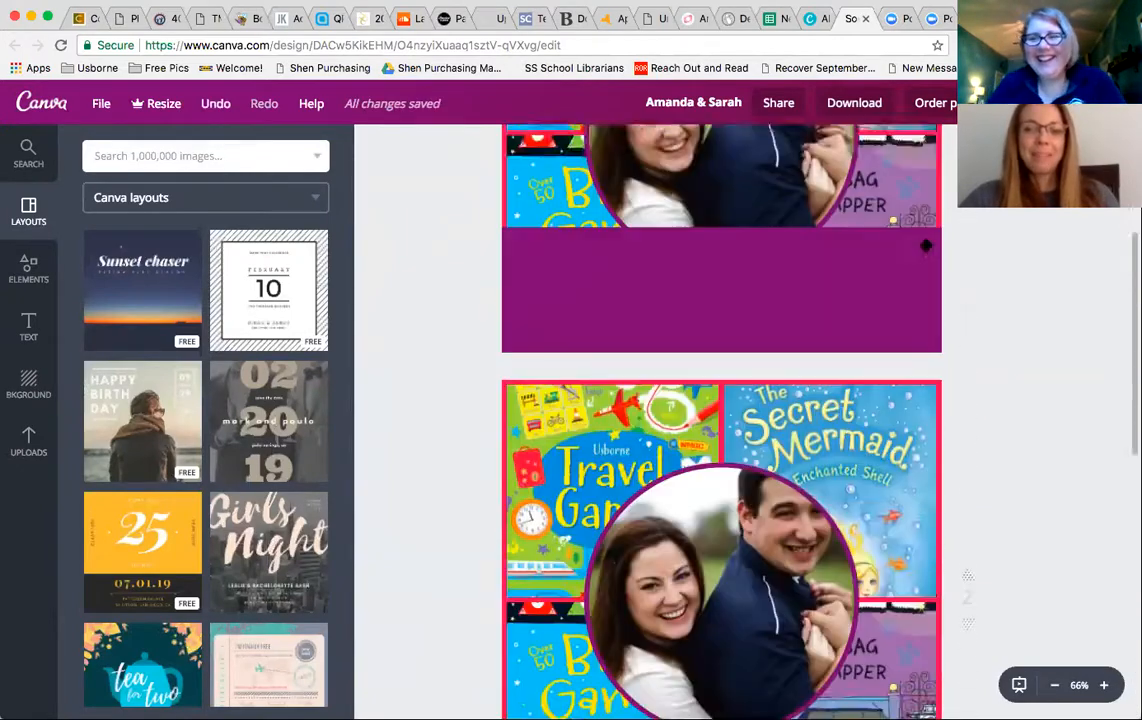
scroll(926, 245, "down", 7)
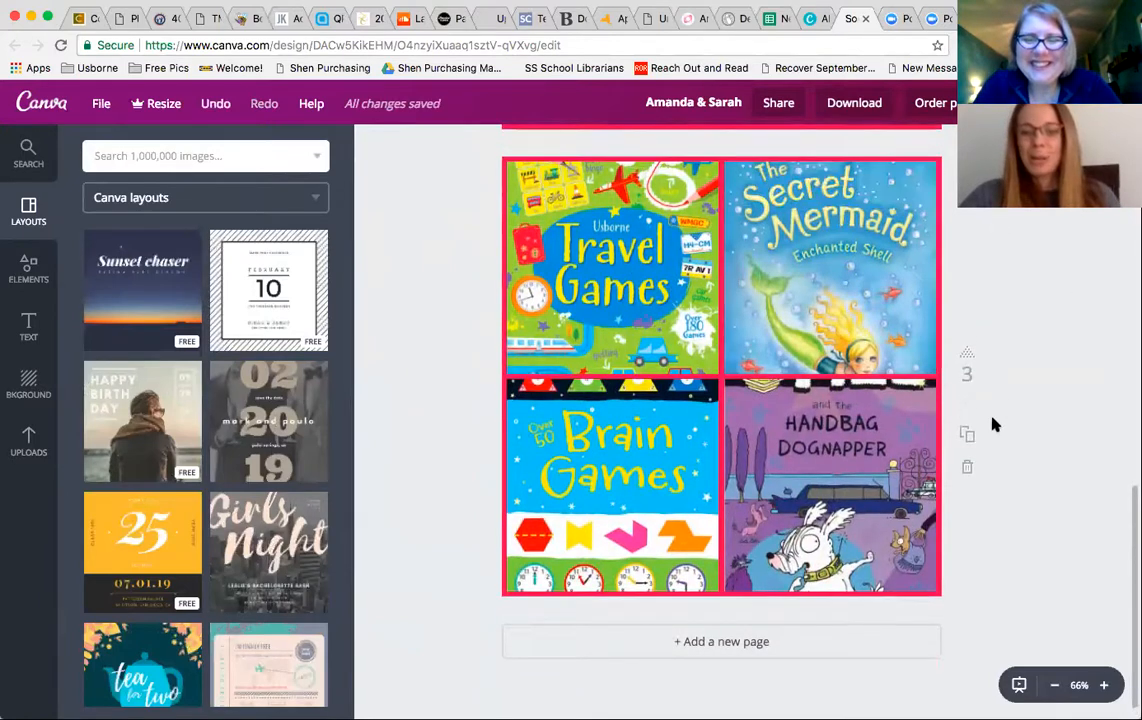
left_click(969, 467)
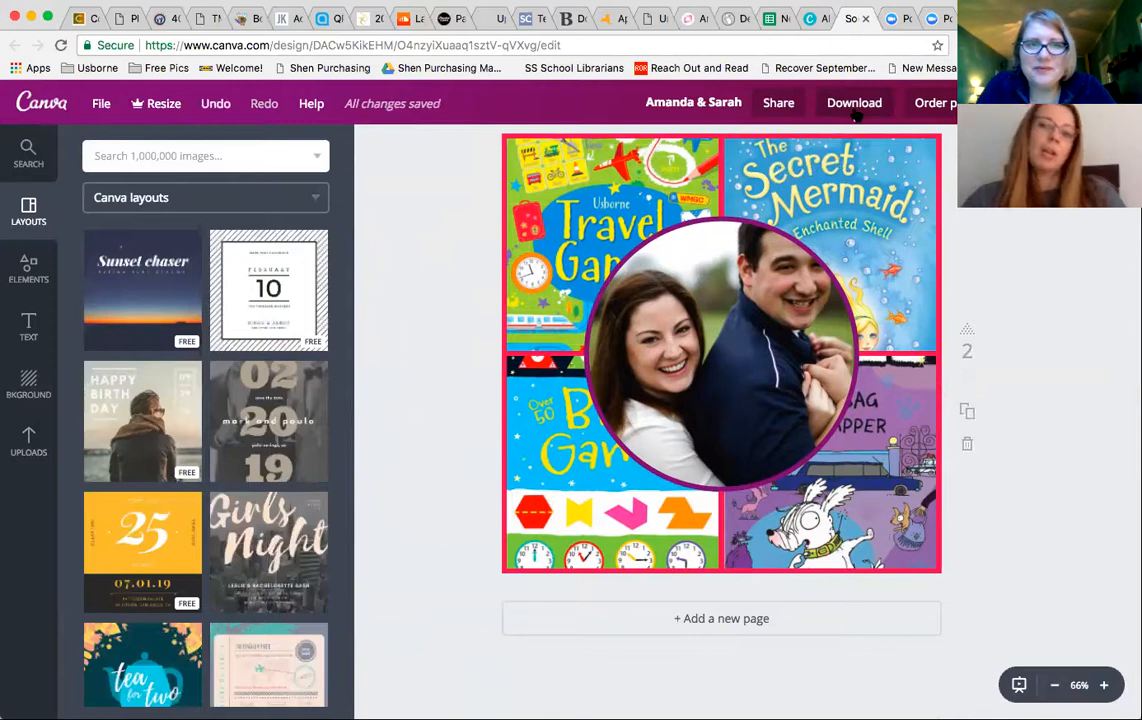
- Download all pages of the design as PNG files
left_click(855, 104)
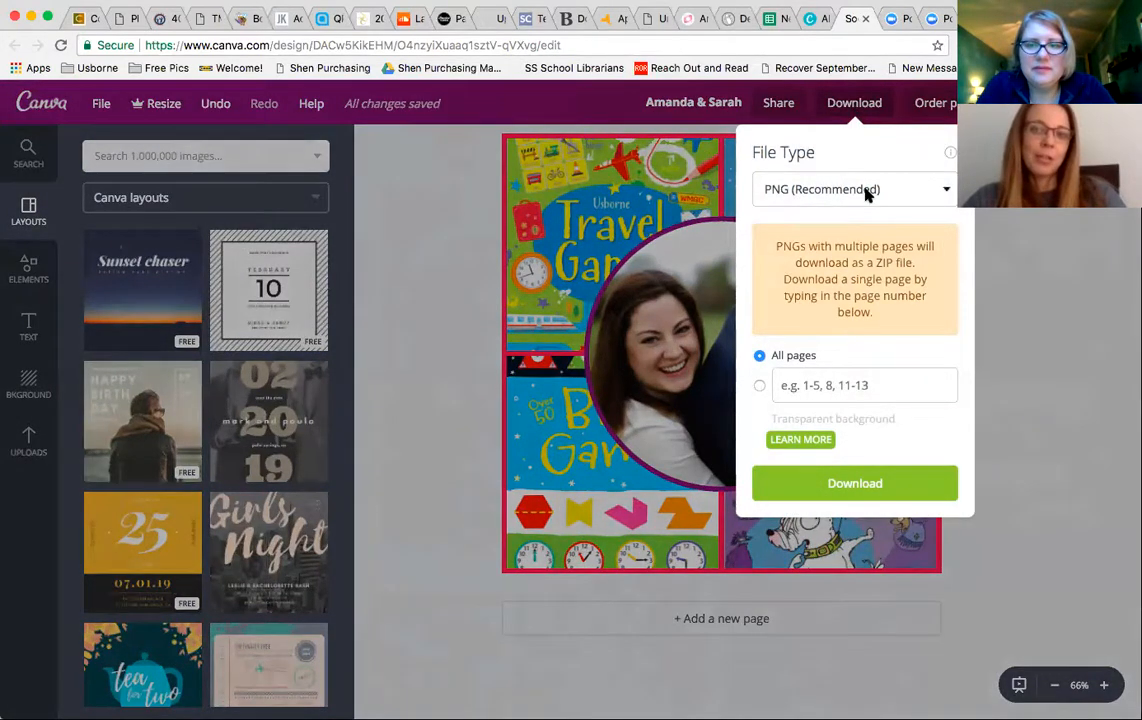
left_click(868, 193)
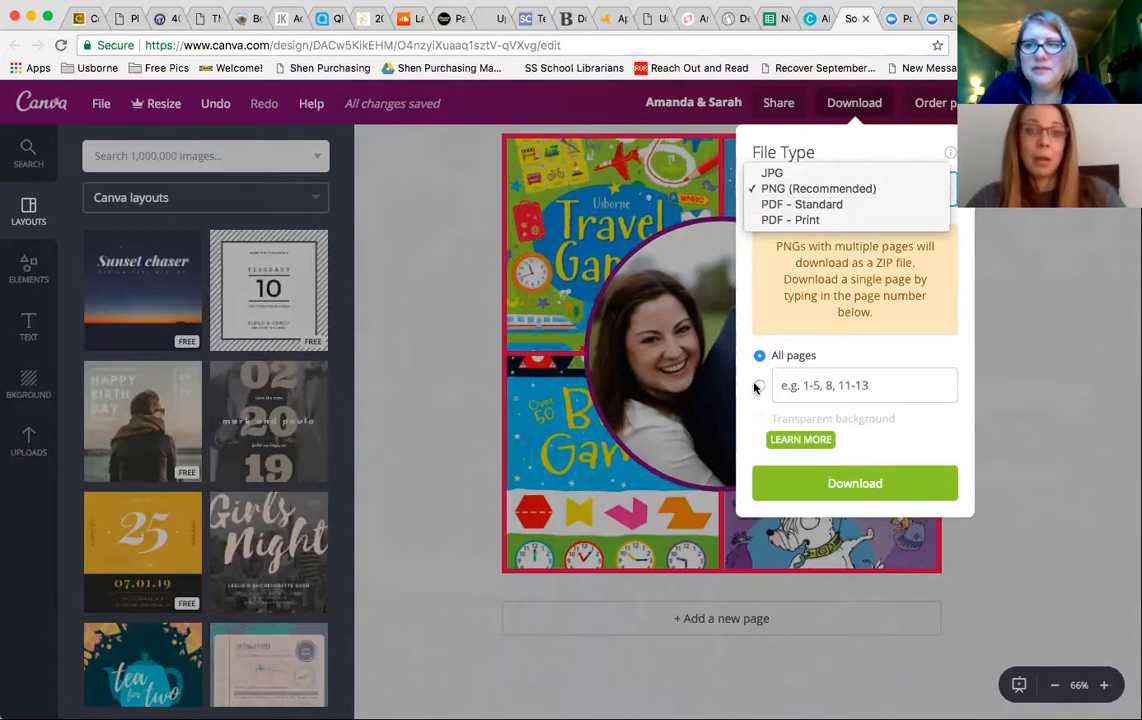
left_click(815, 488)
left_click(815, 488)
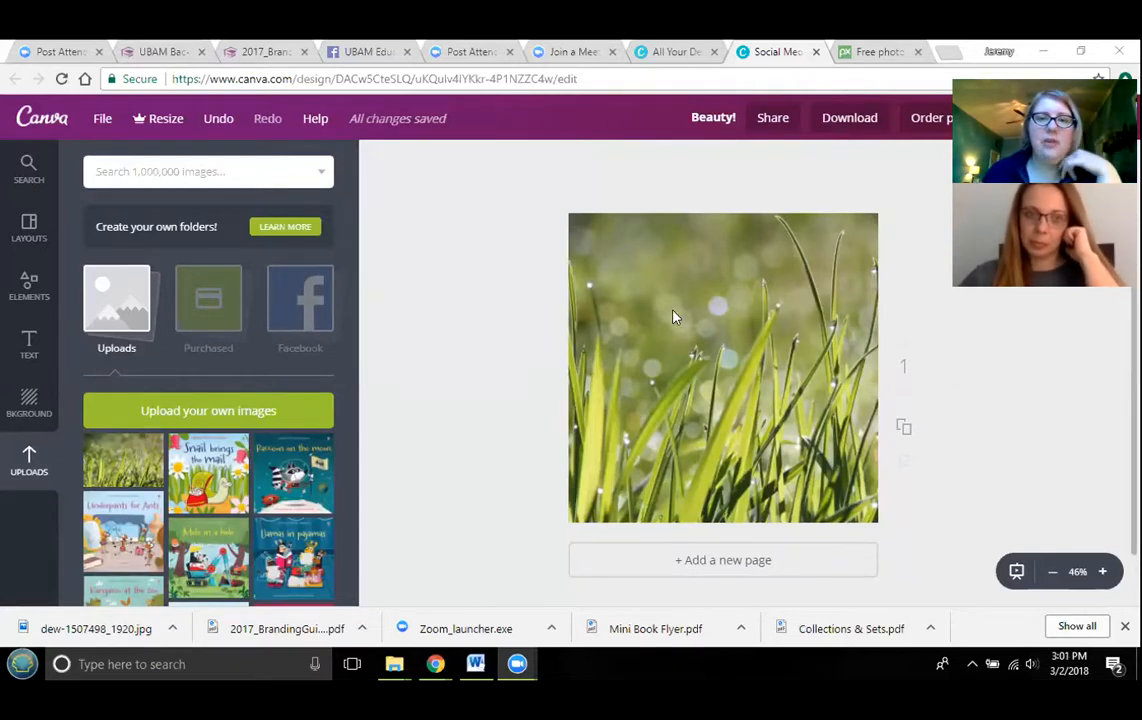
- Delete the grass photo from the page of the new design
left_click(724, 334)
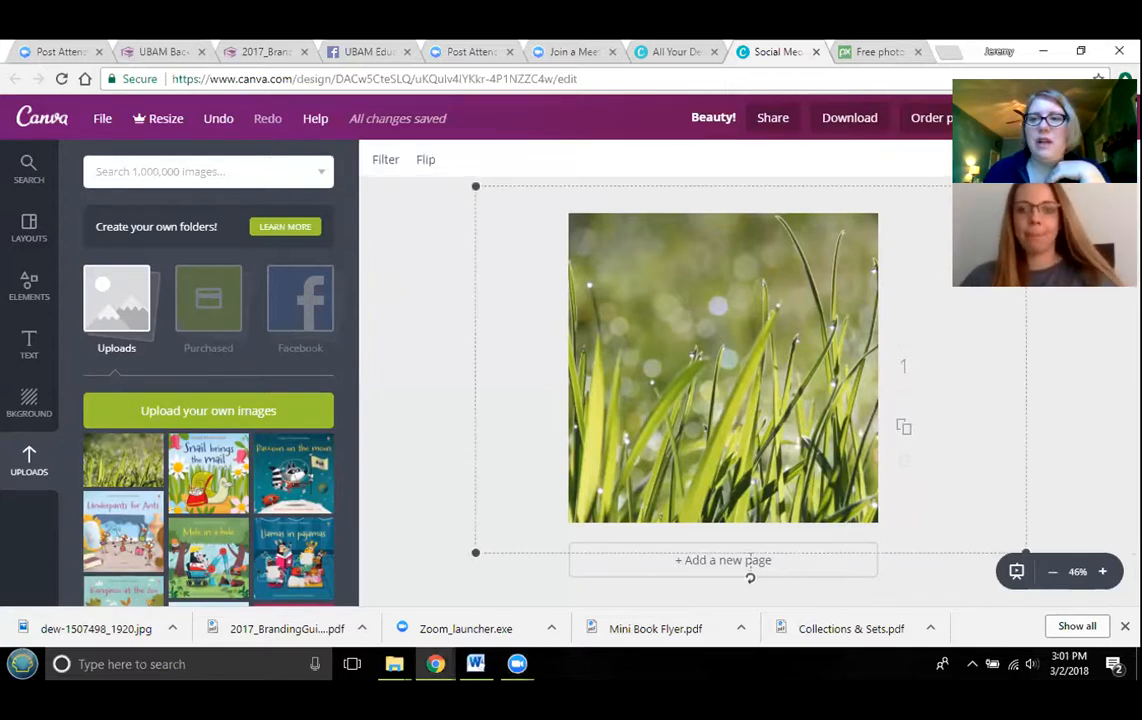
left_click_drag(990, 88, 990, 335)
key("Delete")
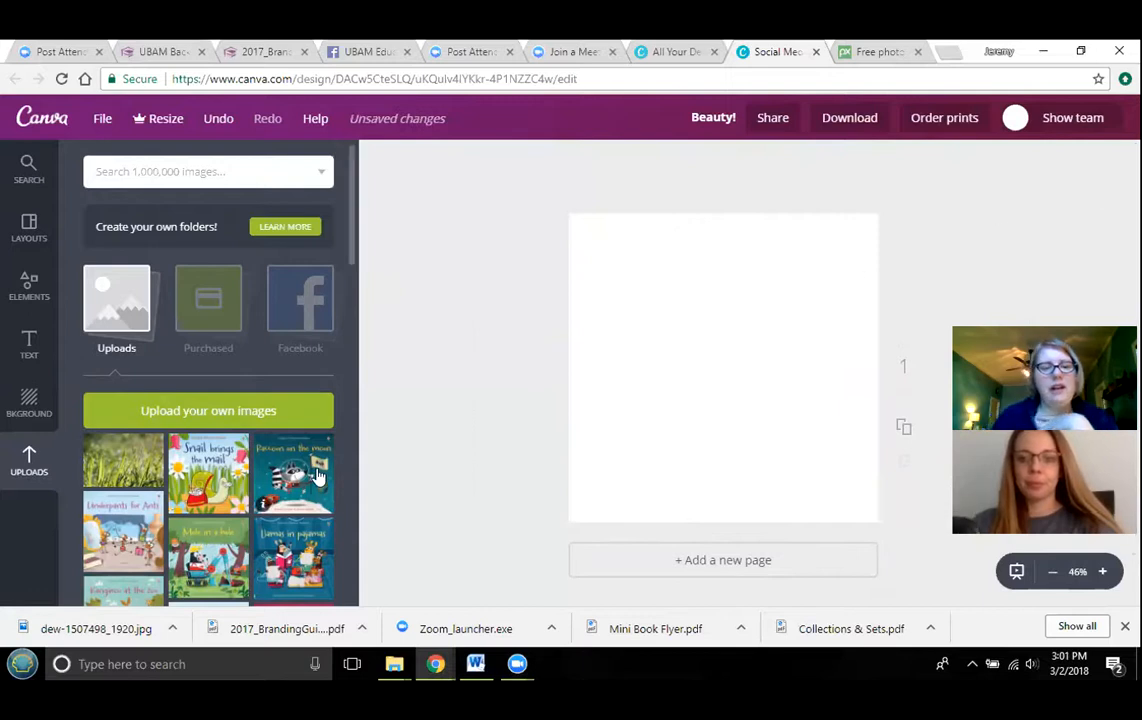
- Try the uploaded crocus photo as the page background, enlarging it to fill the page, and delete it
scroll(293, 430, "down", 2)
scroll(293, 430, "down", 10)
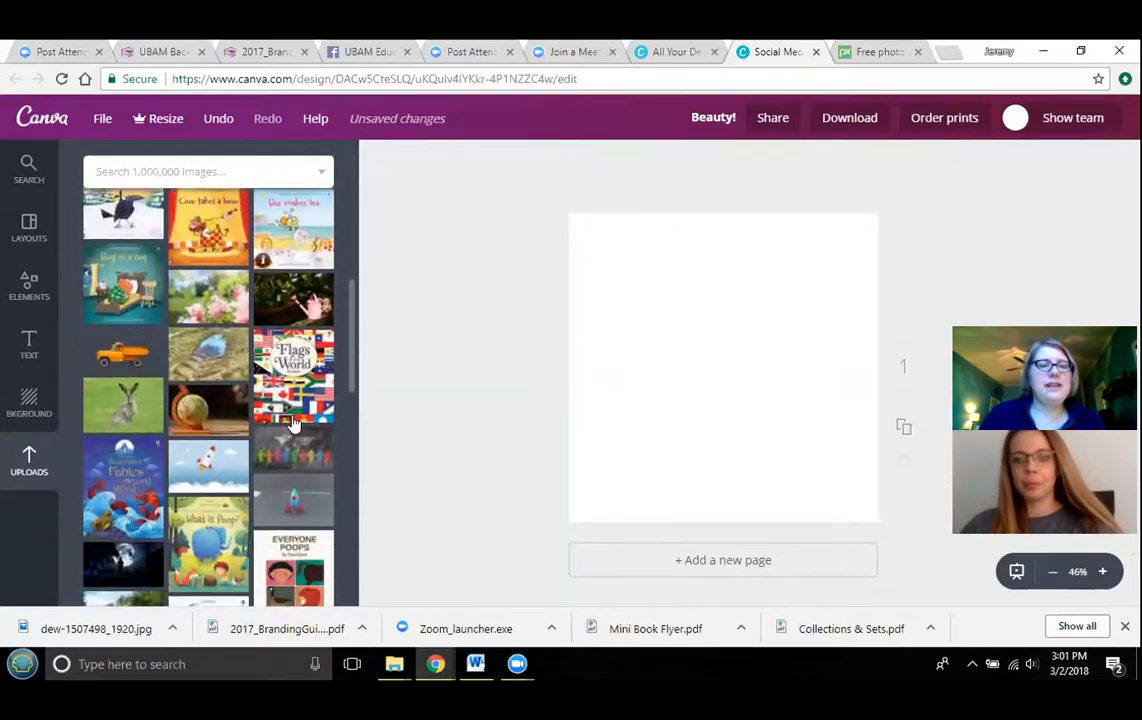
scroll(293, 423, "down", 10)
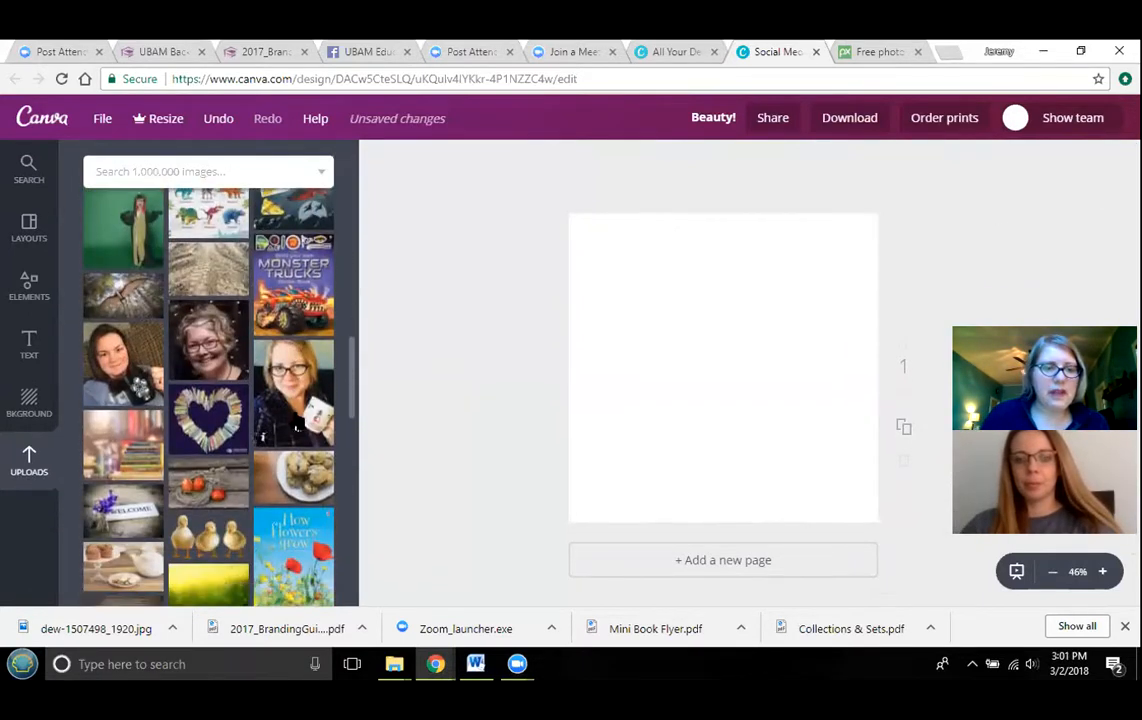
scroll(296, 422, "down", 10)
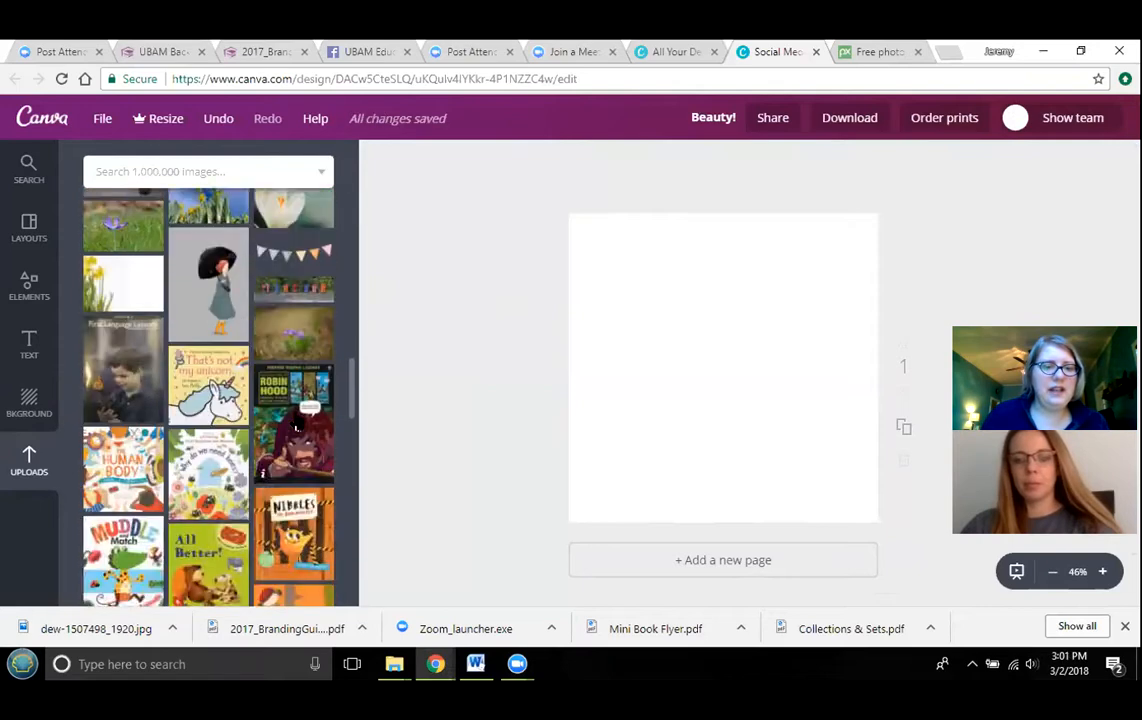
scroll(296, 422, "down", 10)
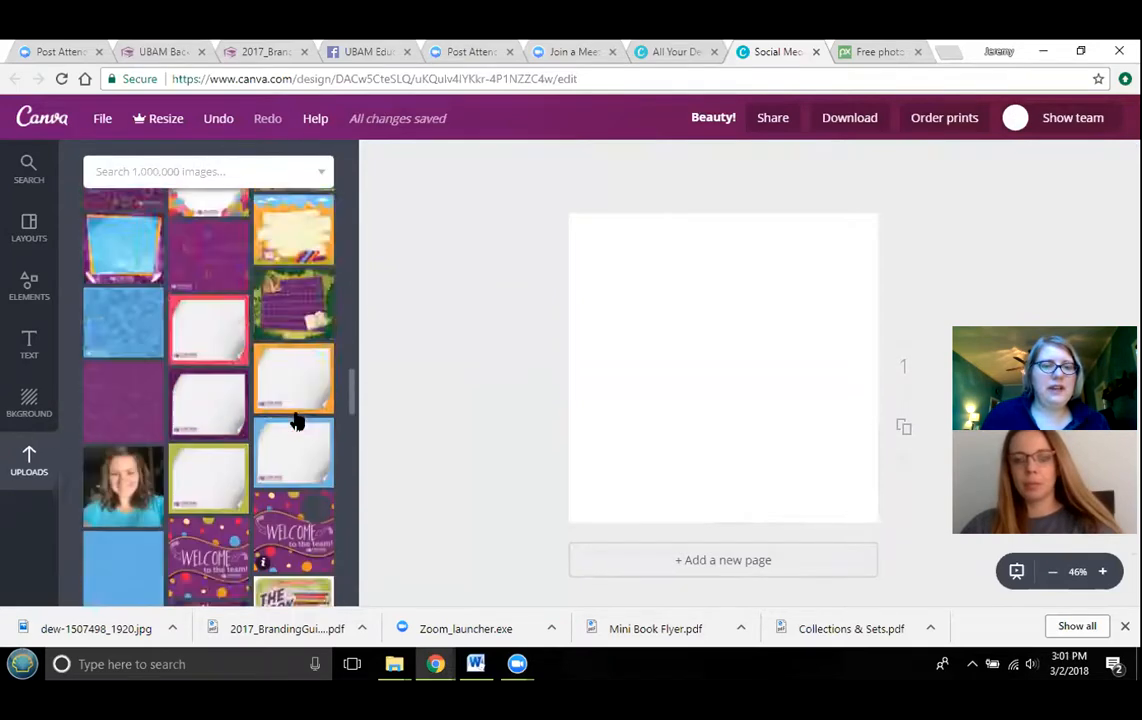
left_click_drag(158, 410, 793, 365)
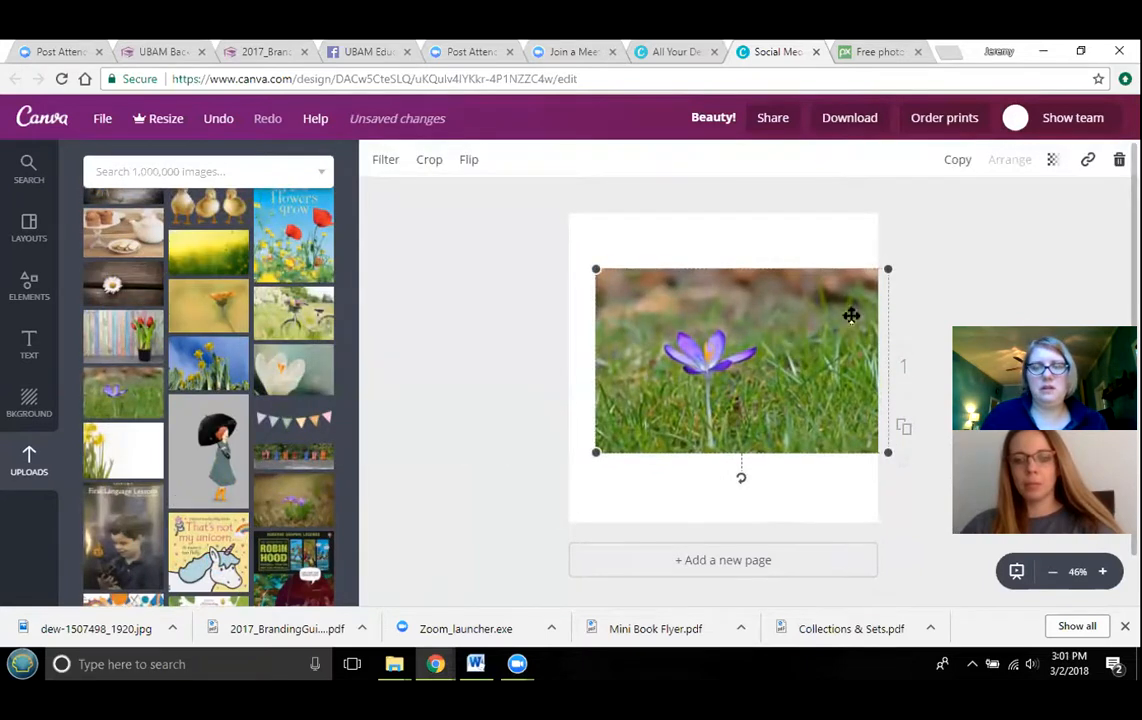
left_click_drag(895, 274, 1053, 181)
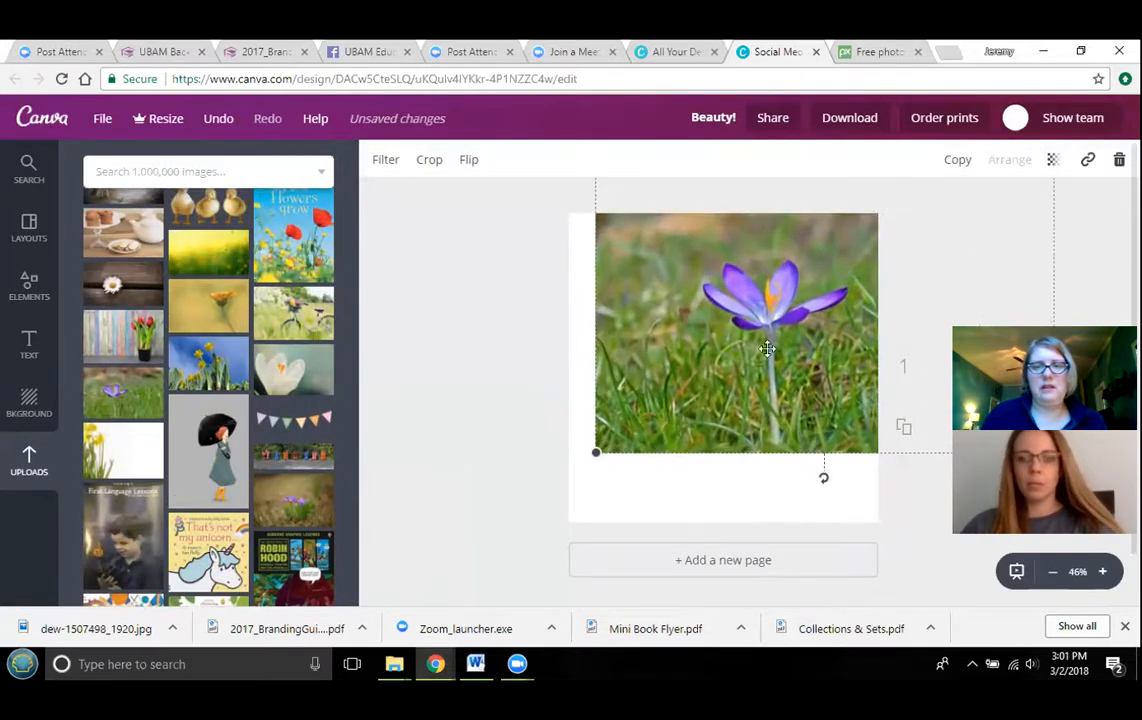
left_click_drag(592, 455, 528, 619)
left_click_drag(730, 471, 797, 471)
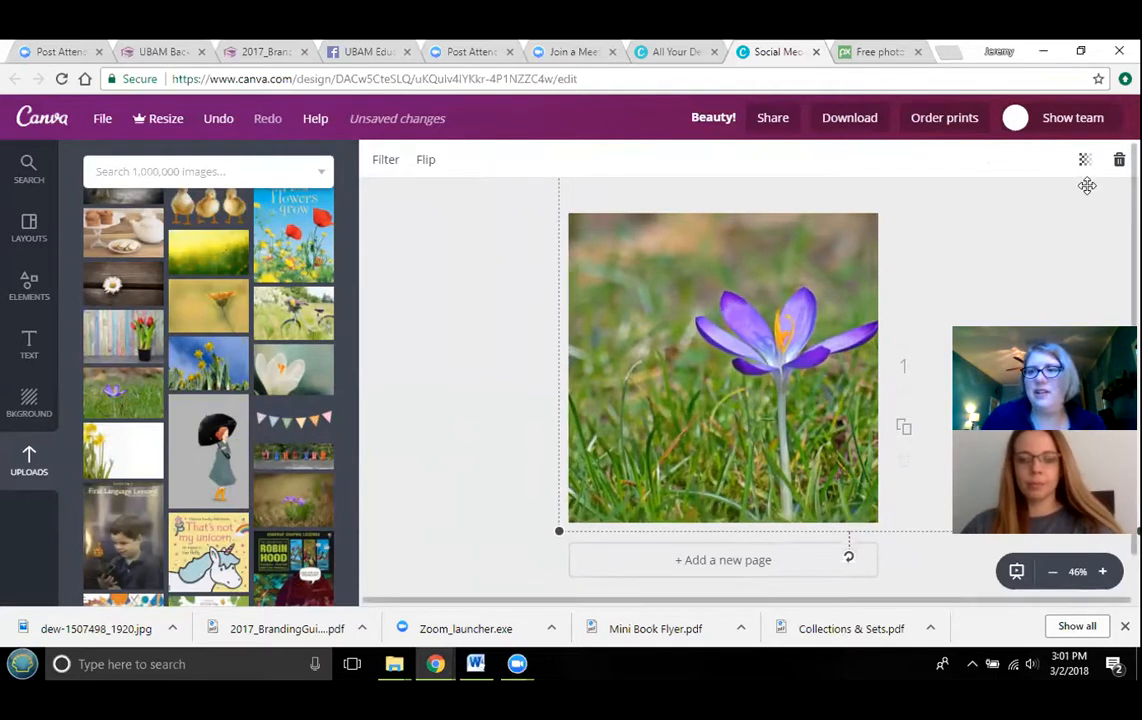
key("Delete")
- Place the purple iris photo and enlarge it to fill the whole page as the background
key("ctrl+z")
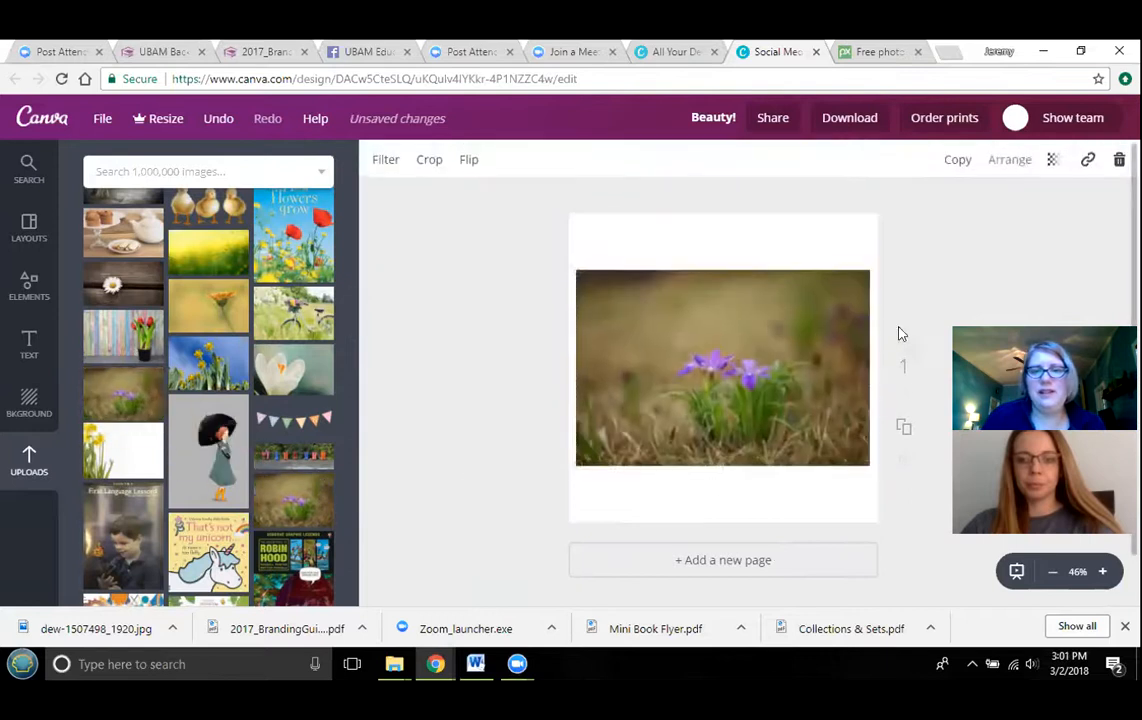
left_click_drag(868, 272, 961, 144)
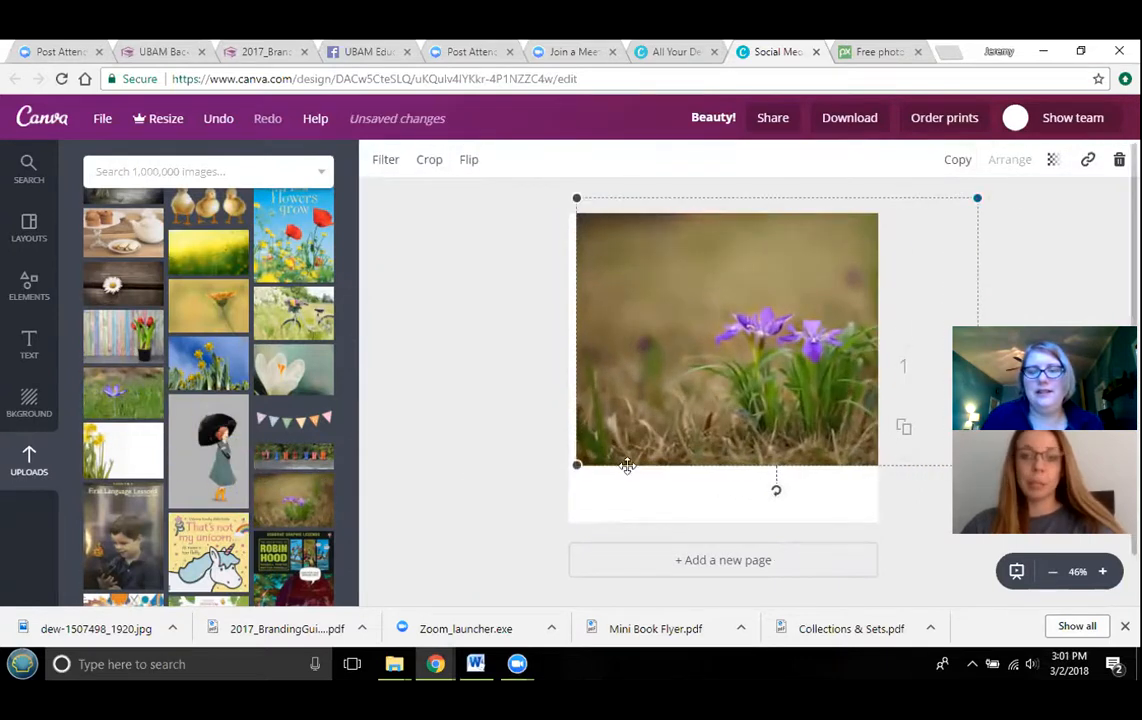
left_click_drag(576, 465, 530, 569)
left_click_drag(750, 421, 810, 428)
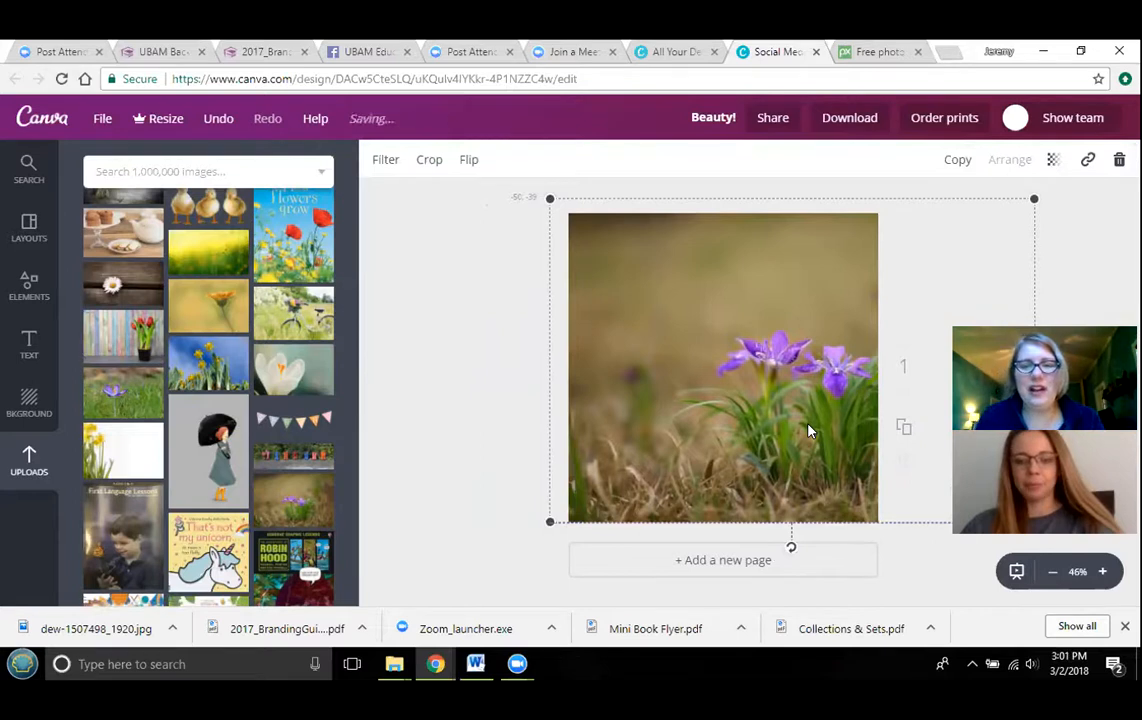
left_click_drag(810, 431, 818, 424)
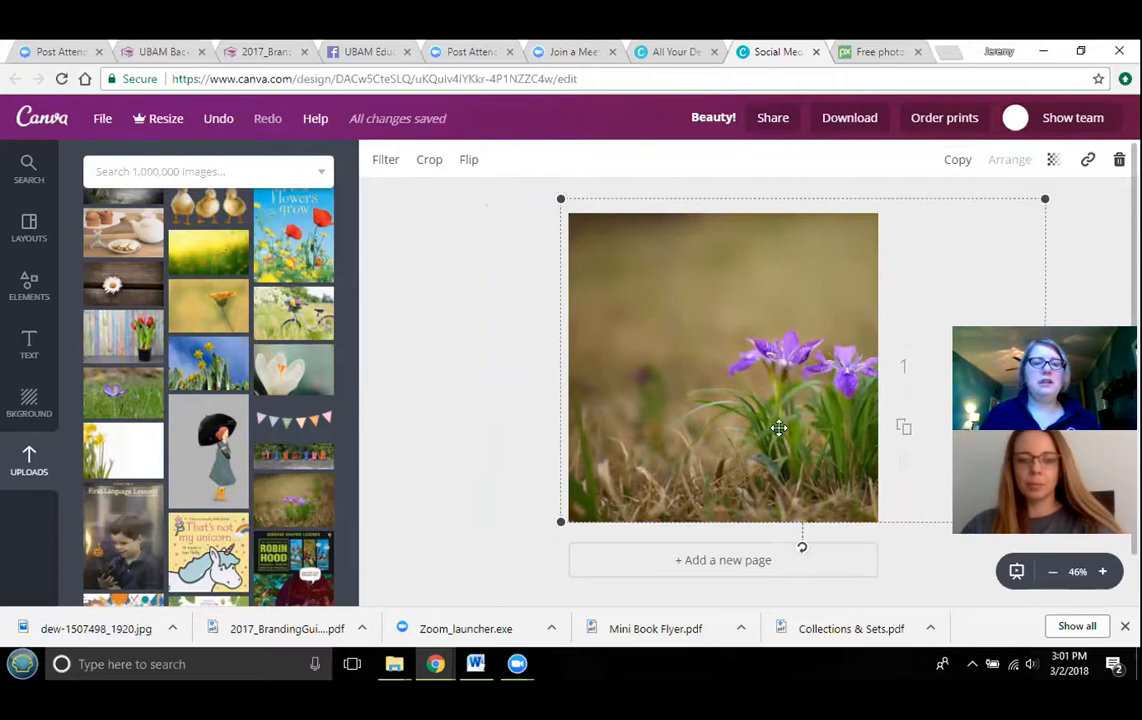
- Search illustrations for "easter basket" and add the purple basket, enlarging it over the left of the photo
scroll(303, 470, "up", 15)
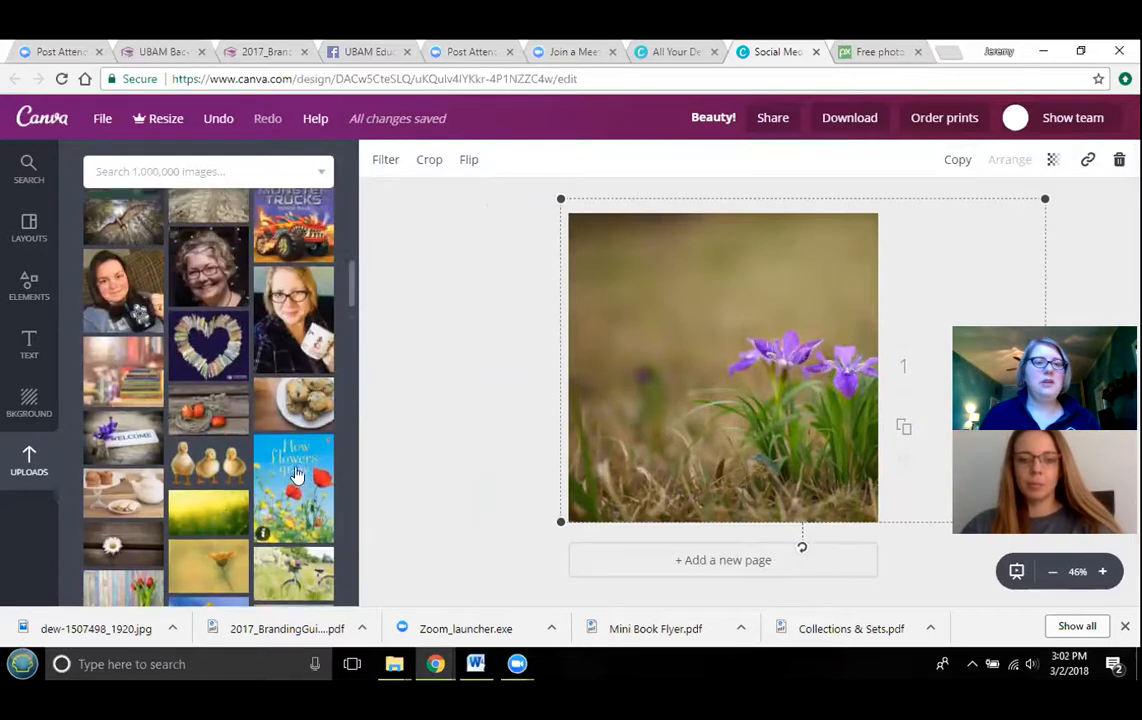
scroll(310, 452, "up", 5)
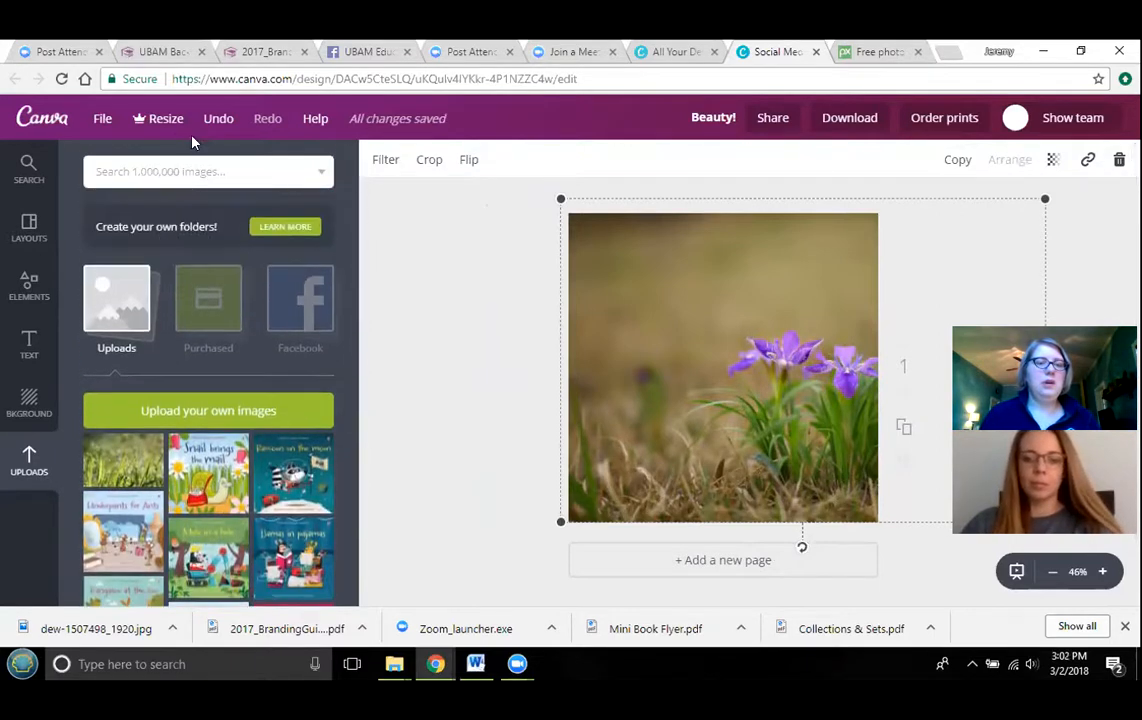
left_click(184, 171)
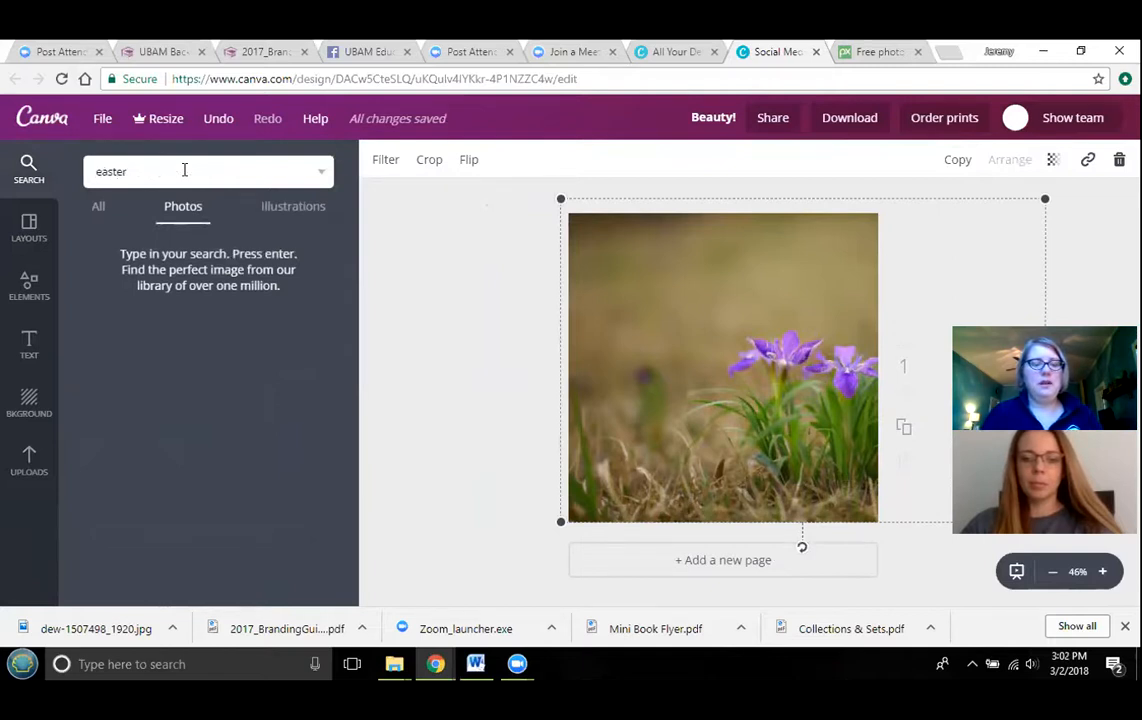
type("easter basket")
key("Return")
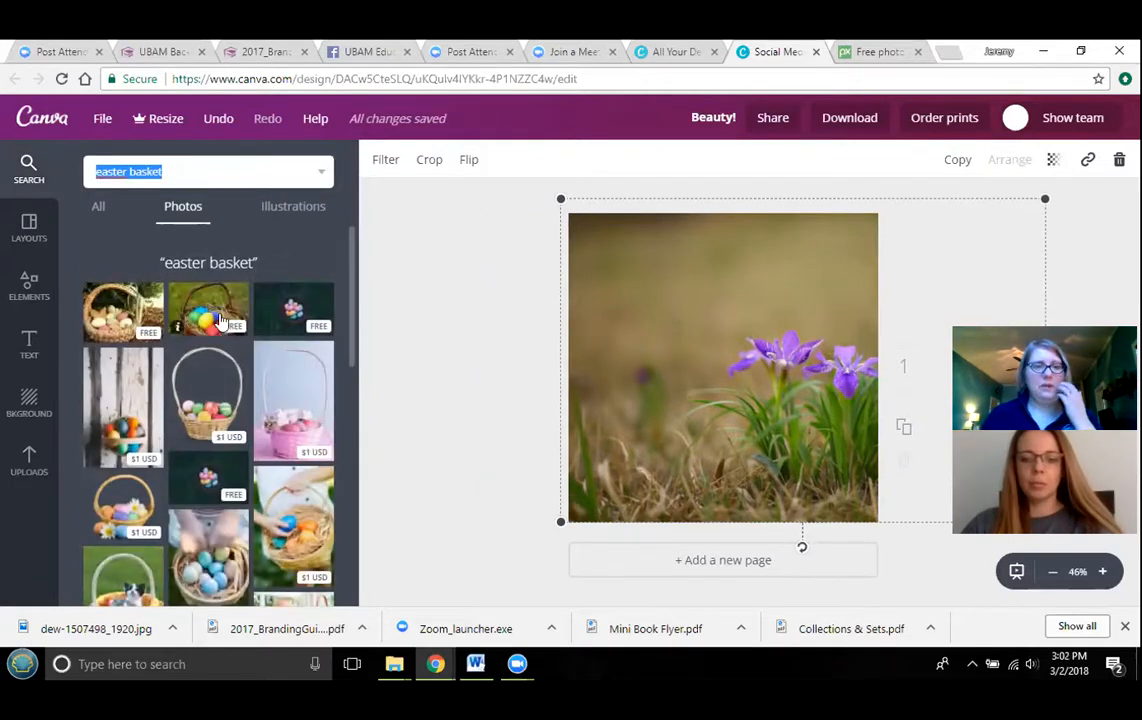
left_click(289, 221)
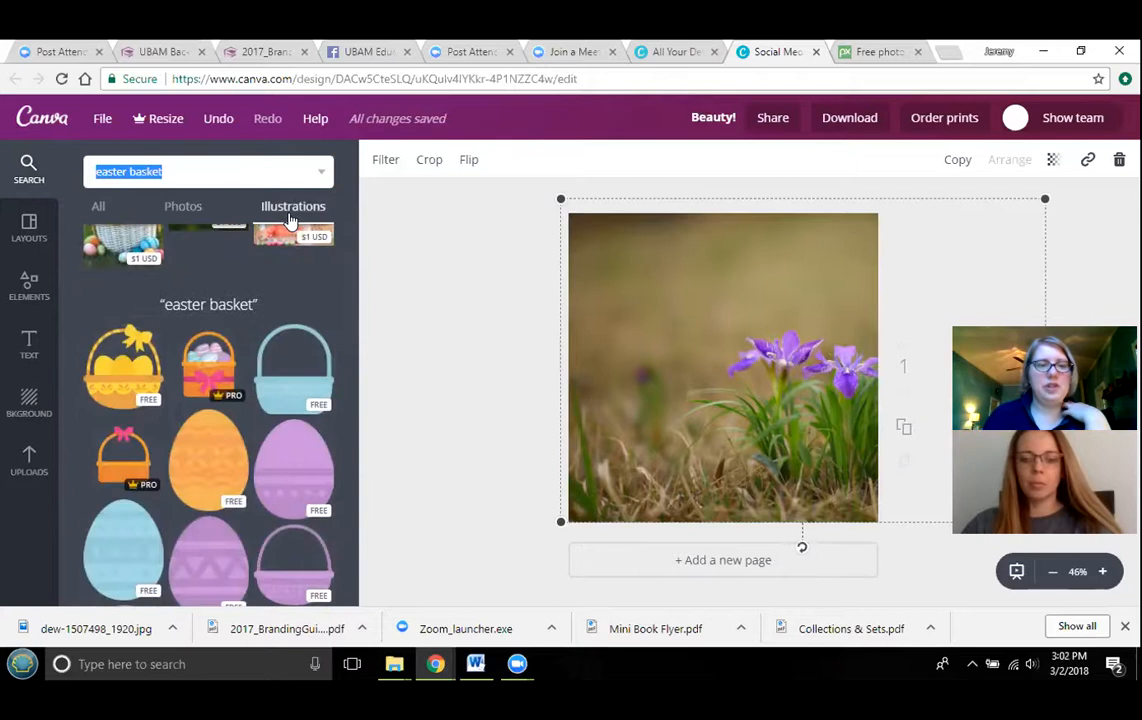
scroll(230, 300, "down", 2)
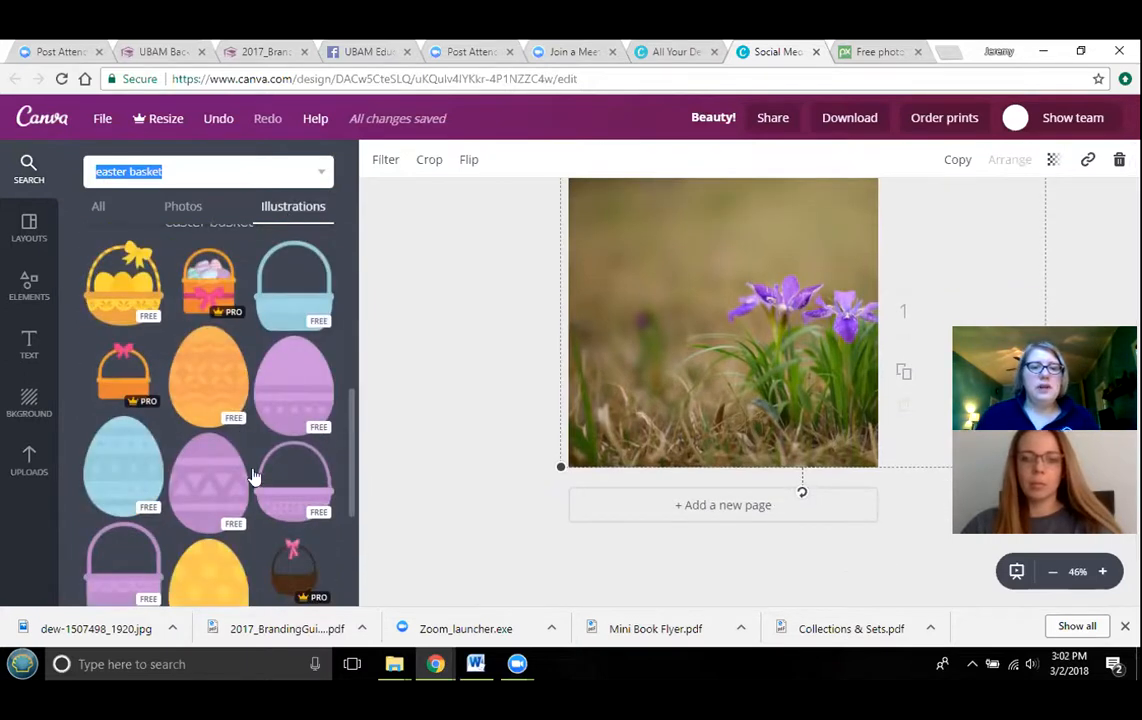
left_click_drag(286, 445, 616, 450)
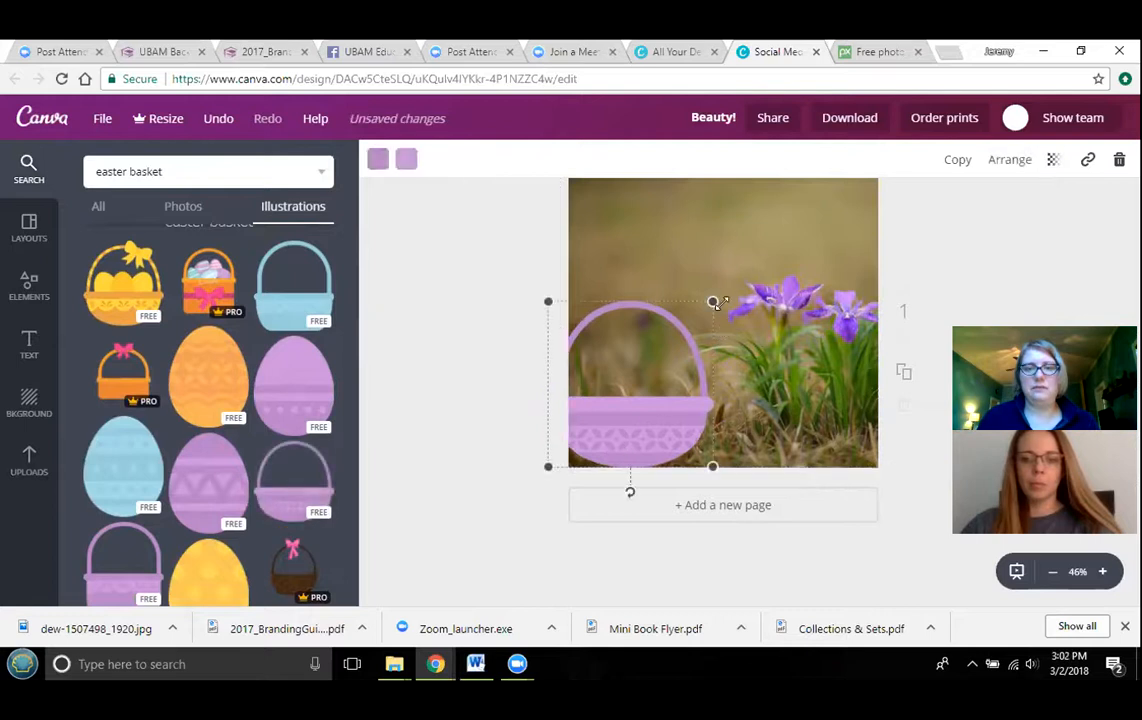
left_click_drag(712, 301, 773, 240)
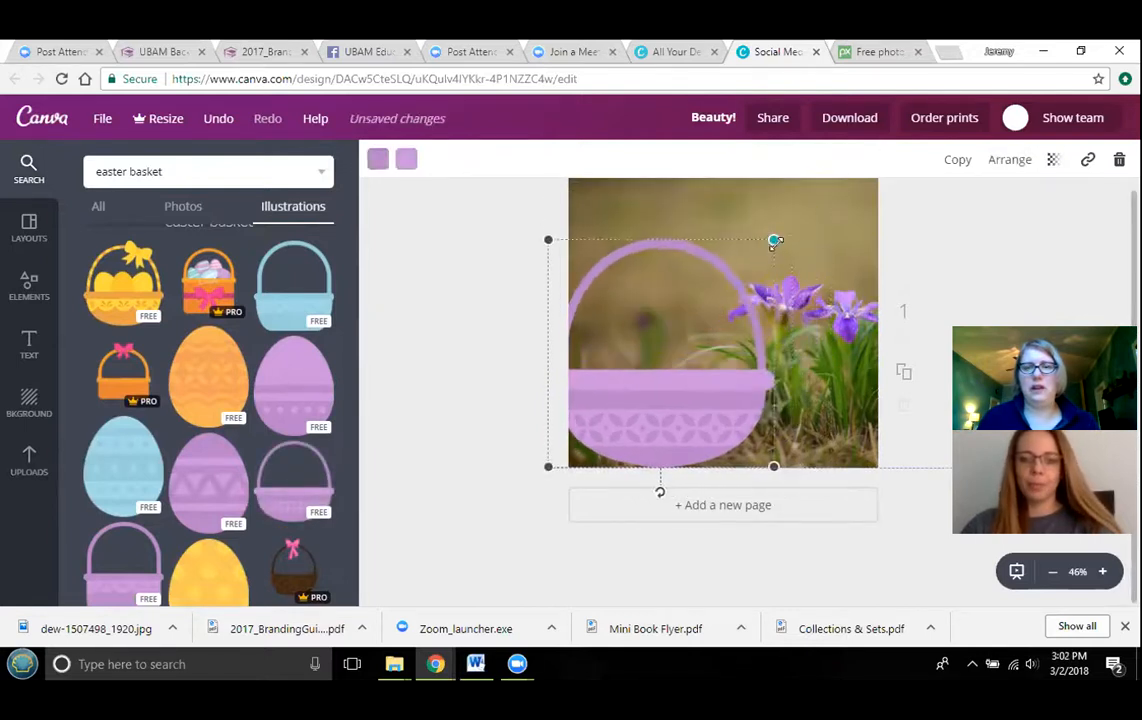
- Zoom in to 75% and shrink the basket slightly
left_click(1106, 572)
left_click(1106, 572)
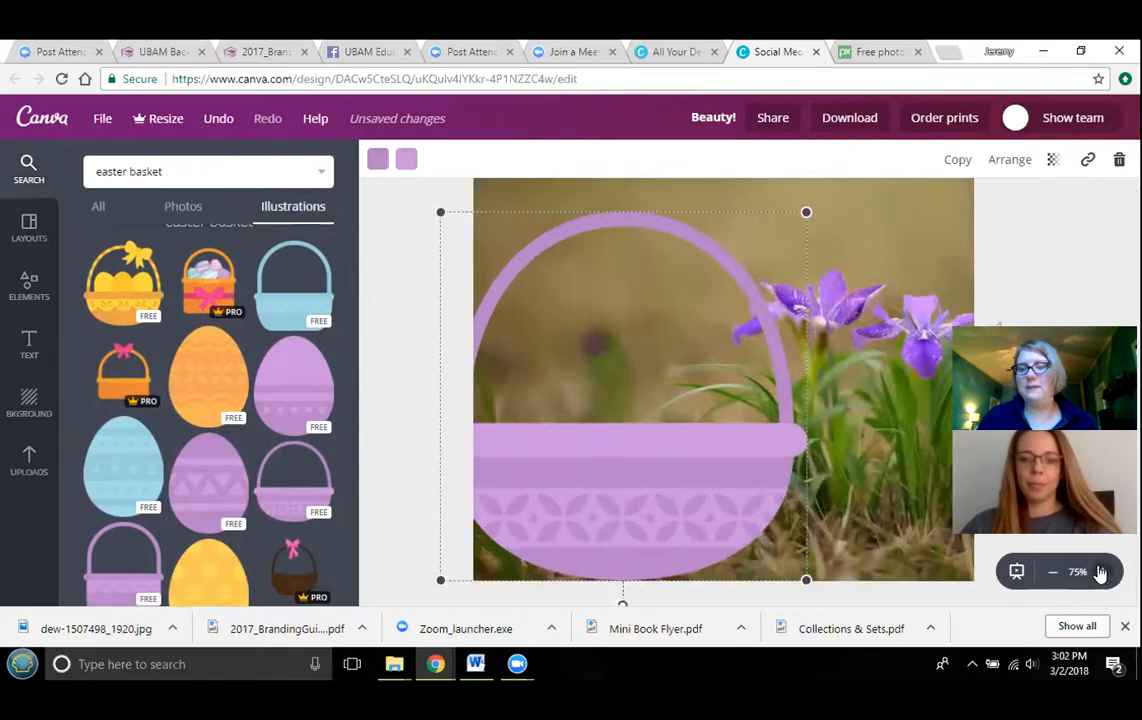
scroll(1090, 560, "down", 1)
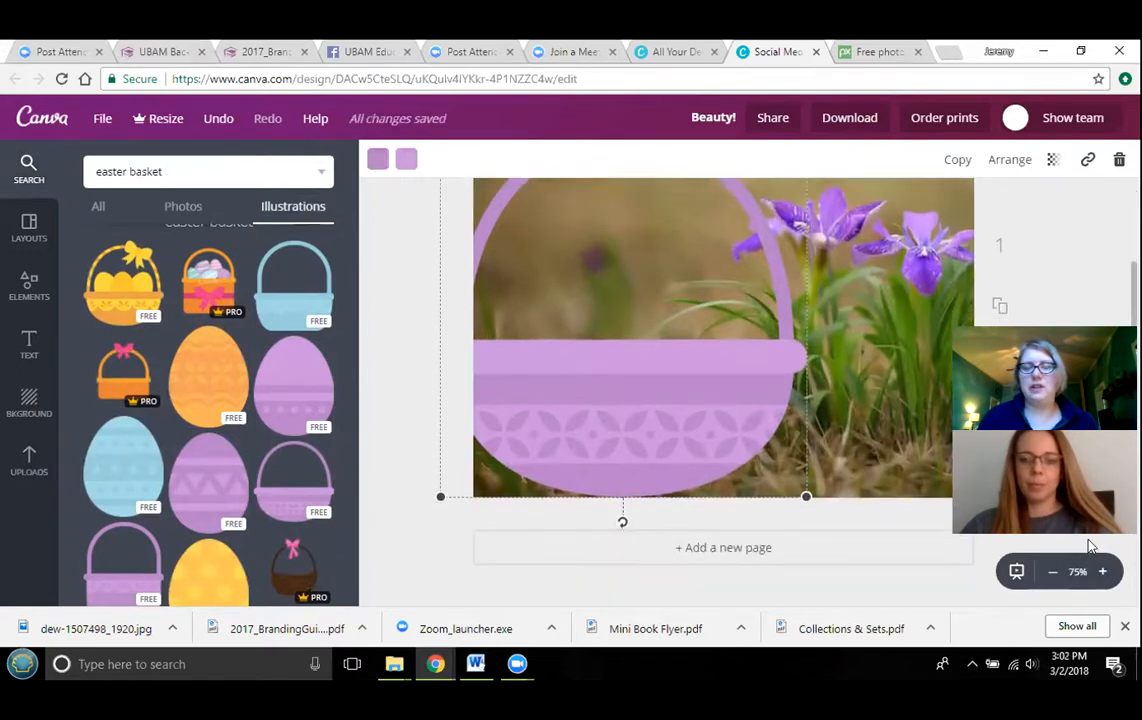
left_click(1051, 575)
left_click(1106, 572)
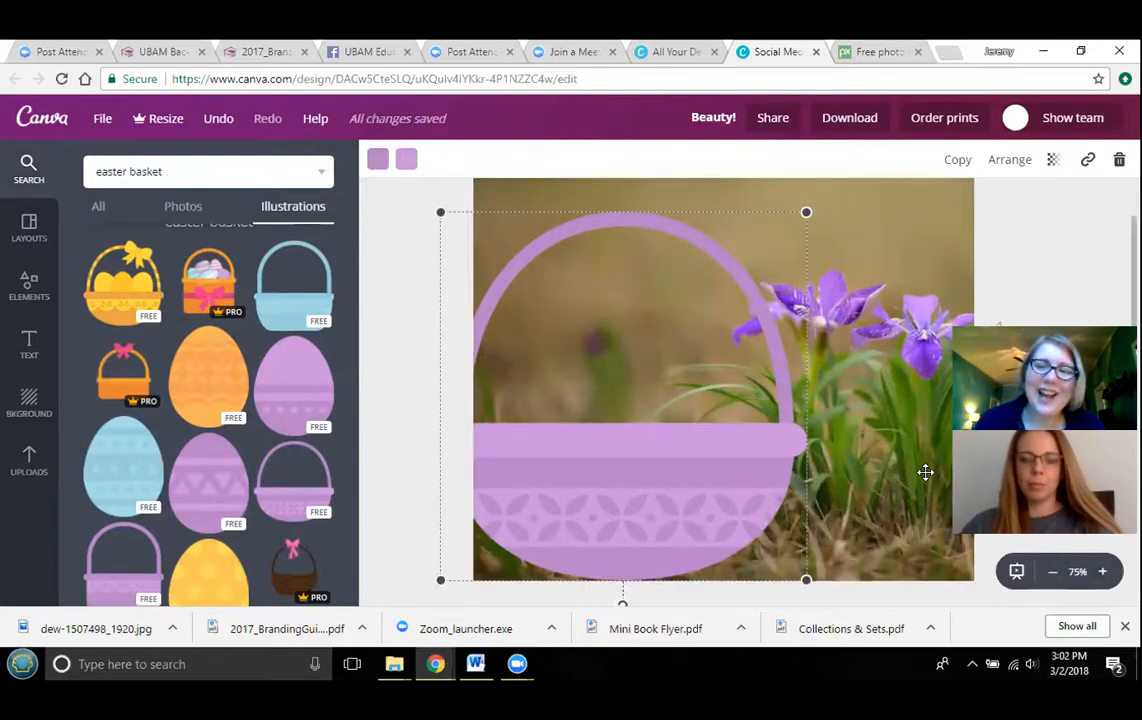
scroll(841, 327, "up", 1)
left_click_drag(804, 298, 798, 303)
scroll(1001, 301, "down", 1)
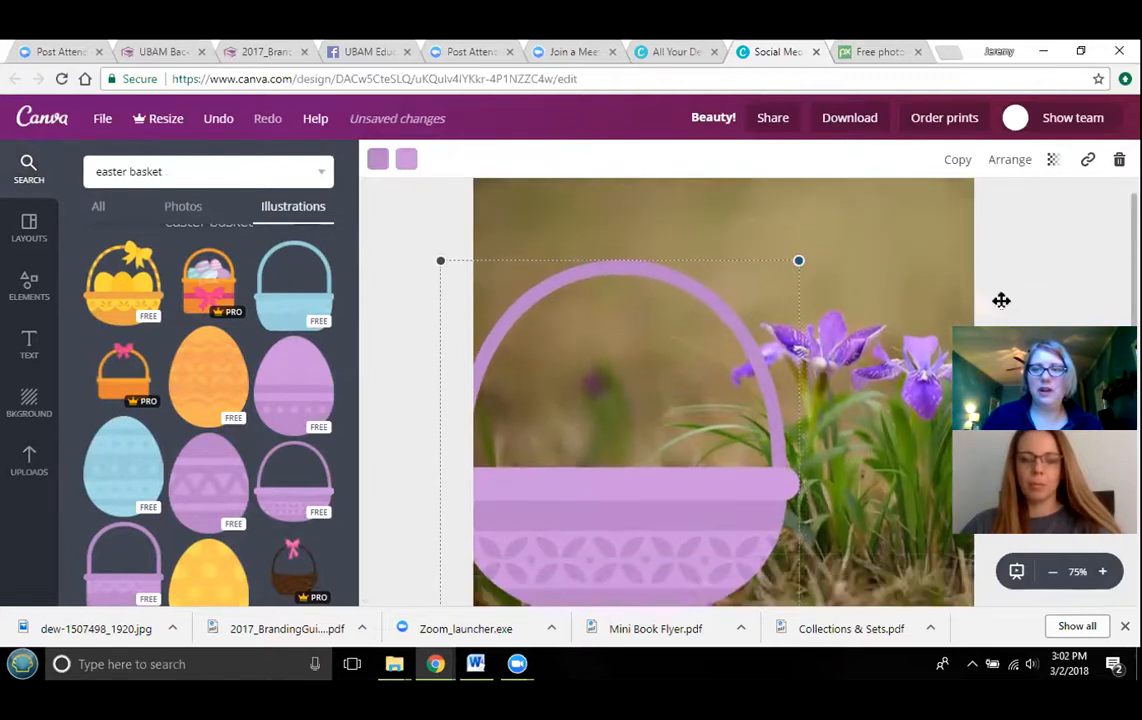
scroll(894, 279, "down", 2)
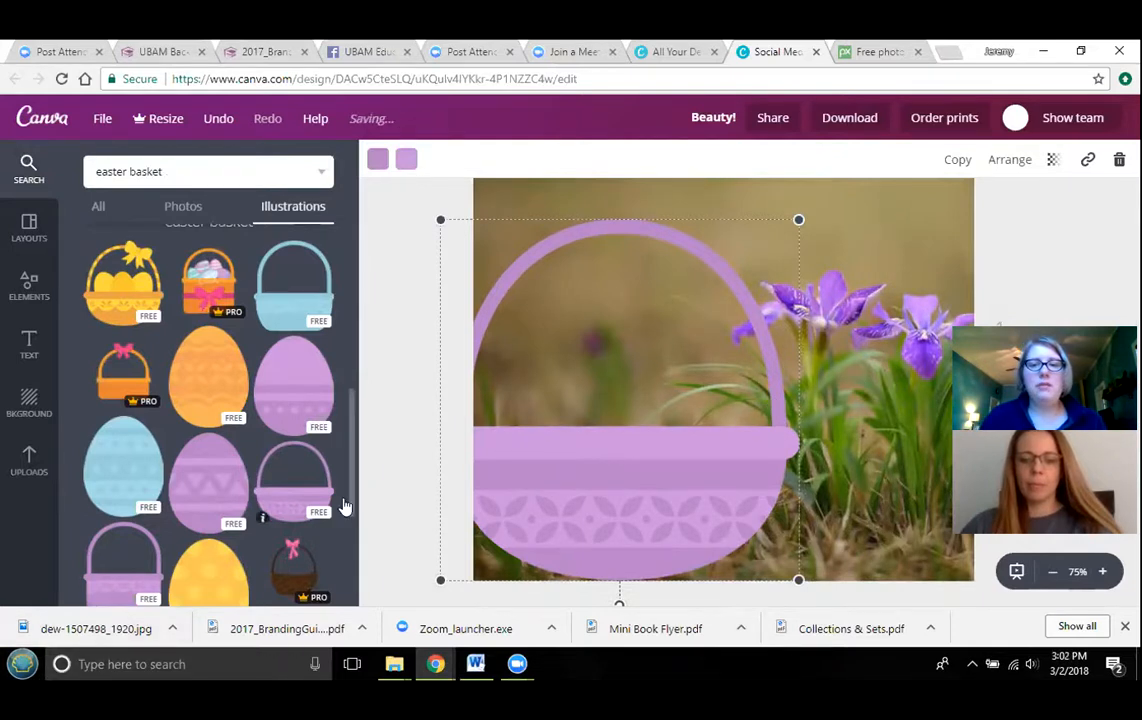
scroll(670, 430, "up", 2)
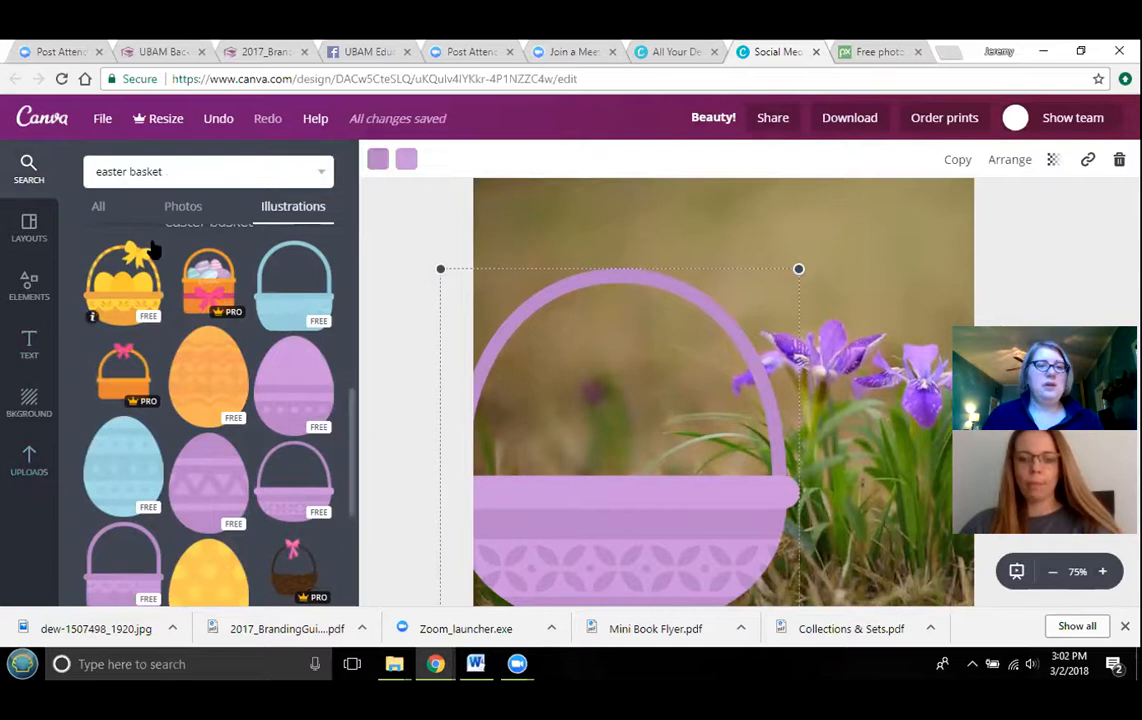
- Add the Hyena ballerina book cover from uploads and place it tilted inside the basket
left_click(96, 208)
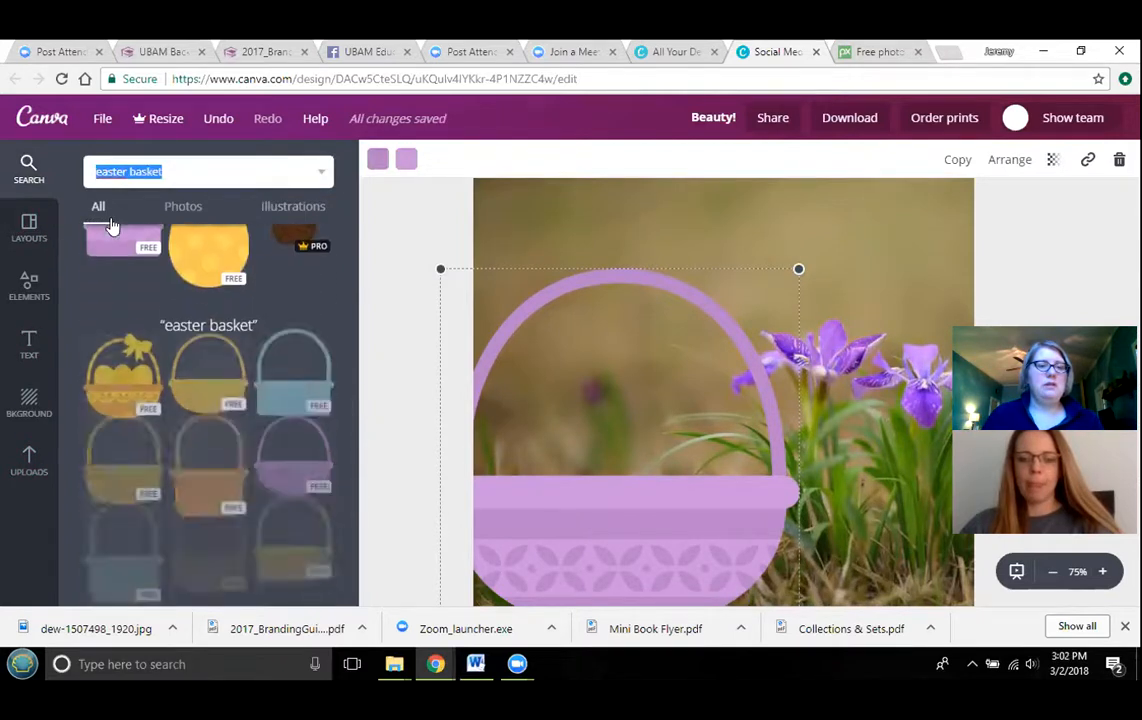
left_click(169, 208)
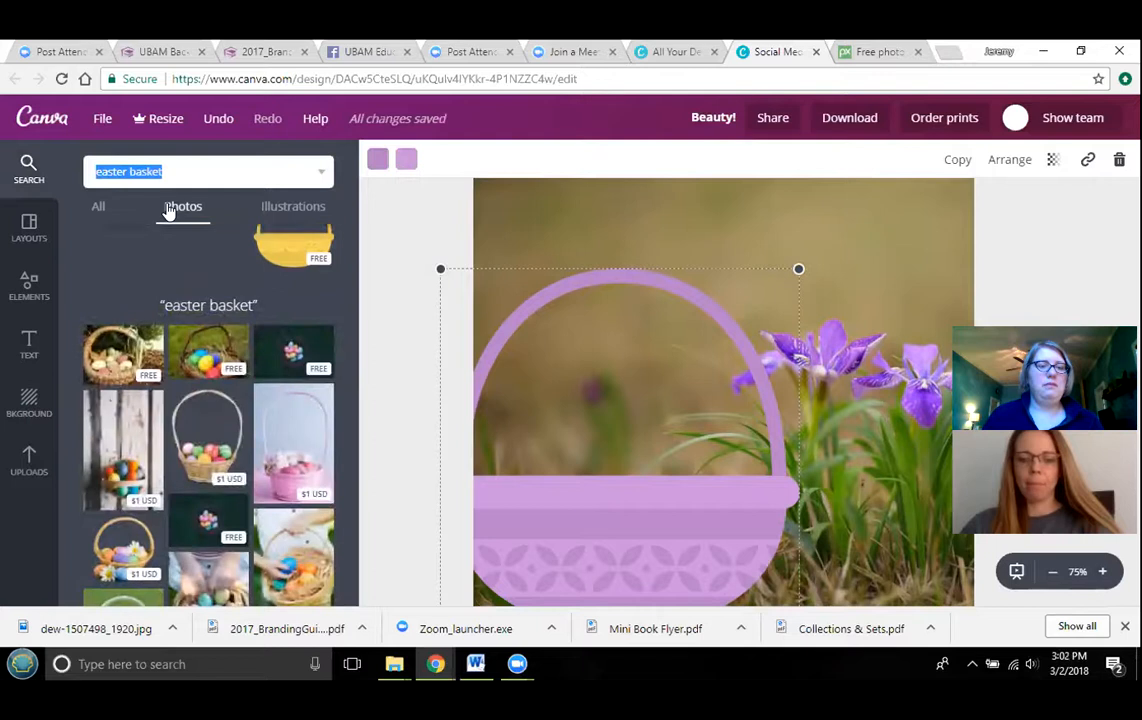
left_click(18, 474)
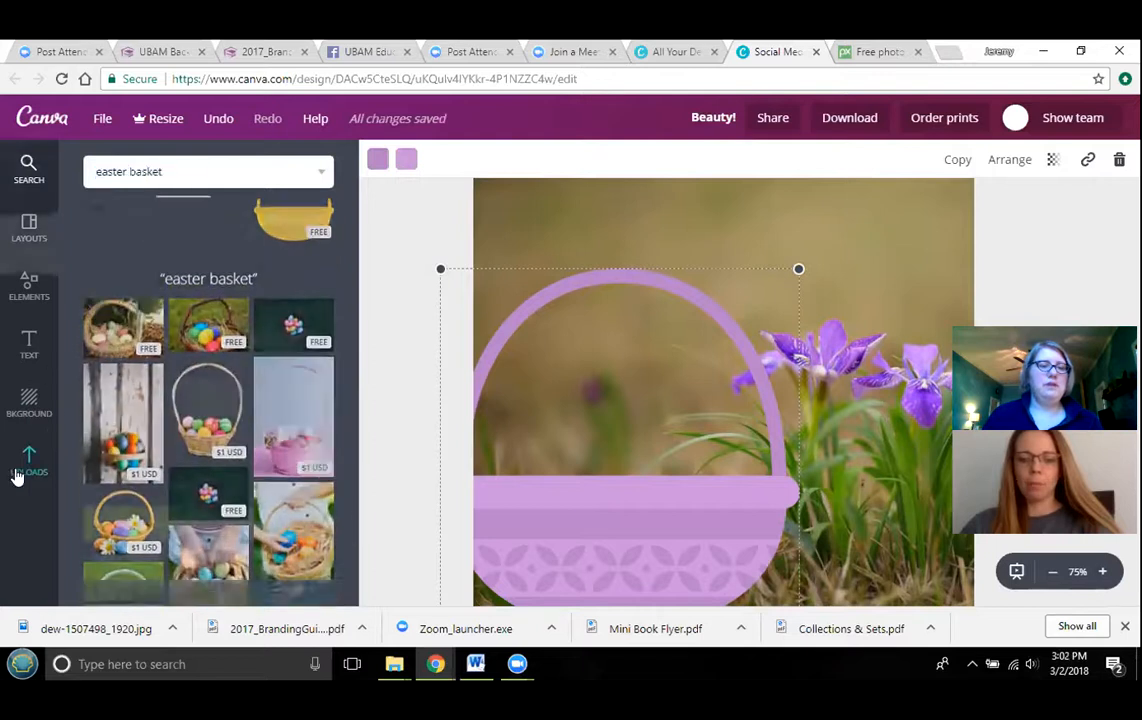
scroll(291, 324, "down", 2)
scroll(288, 322, "down", 2)
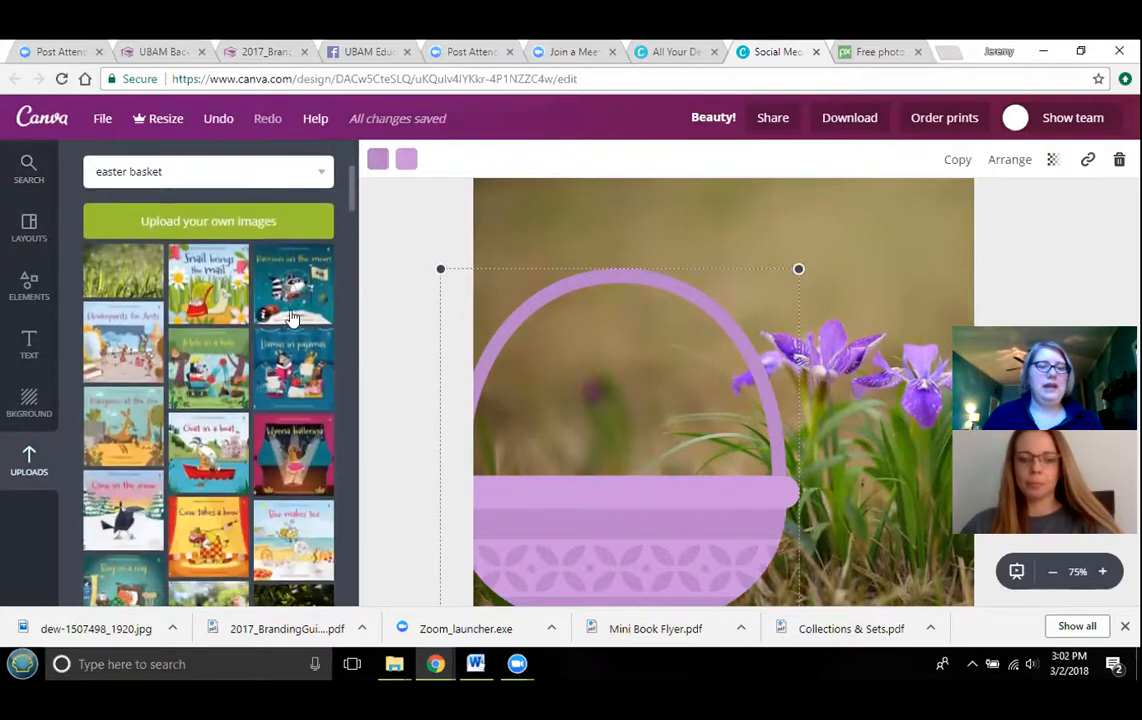
left_click_drag(291, 397, 592, 386)
left_click_drag(592, 510, 632, 497)
left_click_drag(640, 408, 583, 441)
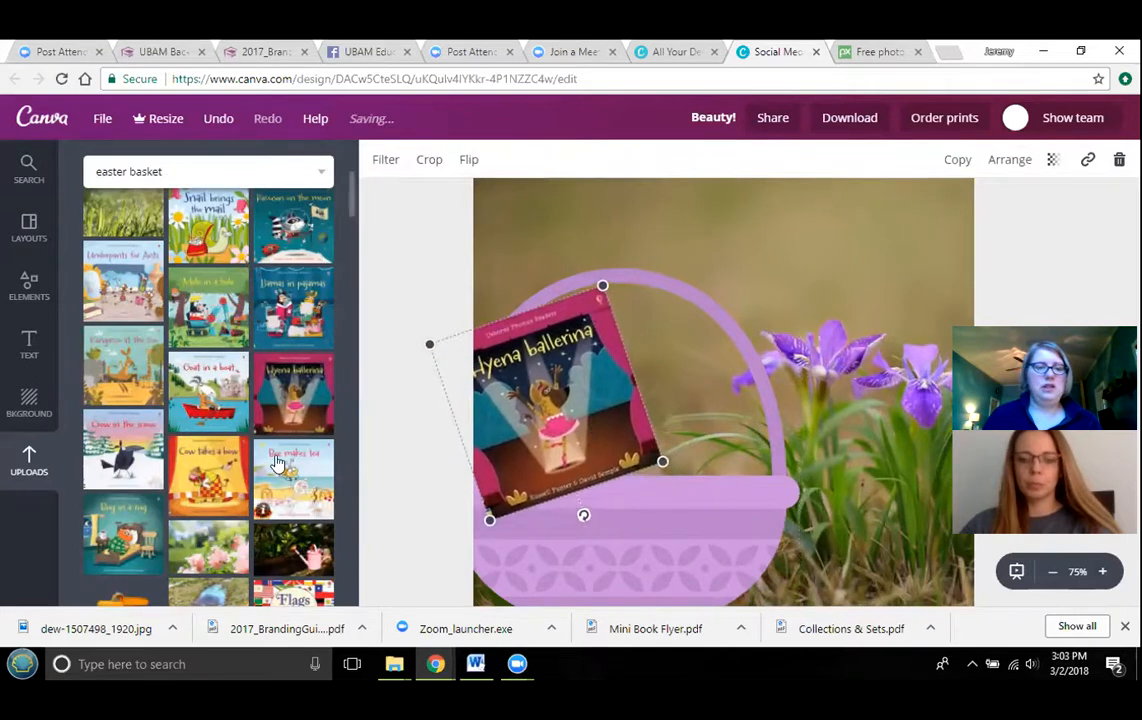
- Add the "How flowers grow" cover from uploads and place it tilted in the basket beside the Hyena ballerina cover
scroll(278, 462, "down", 3)
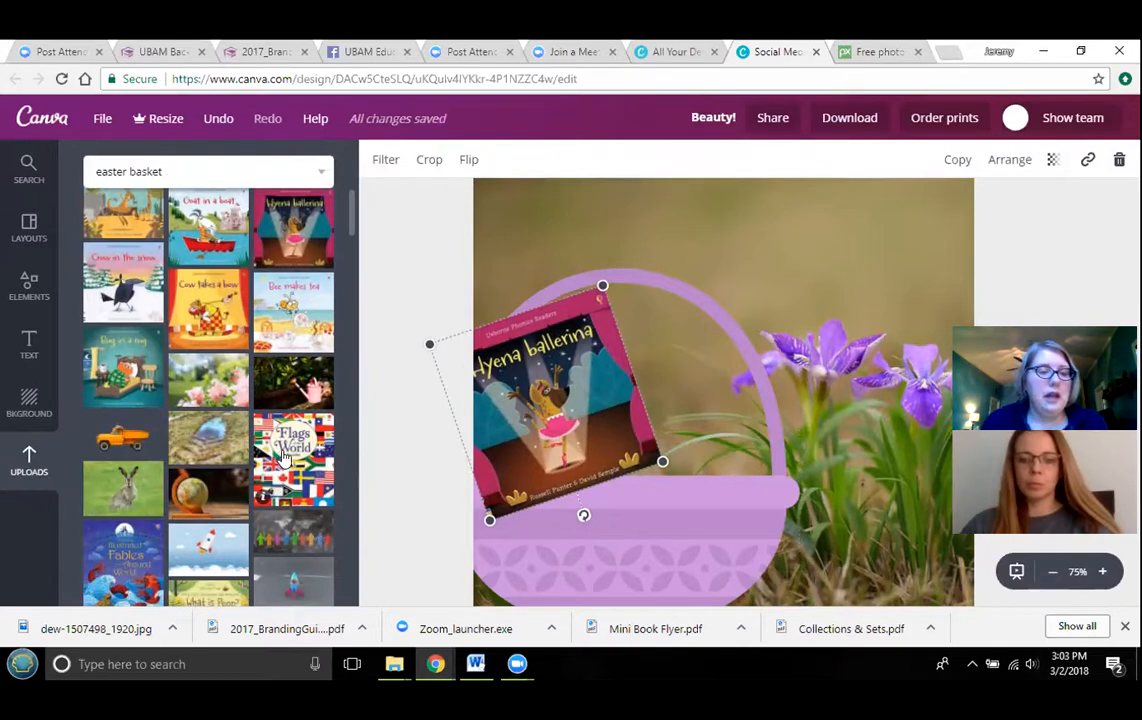
scroll(282, 457, "down", 10)
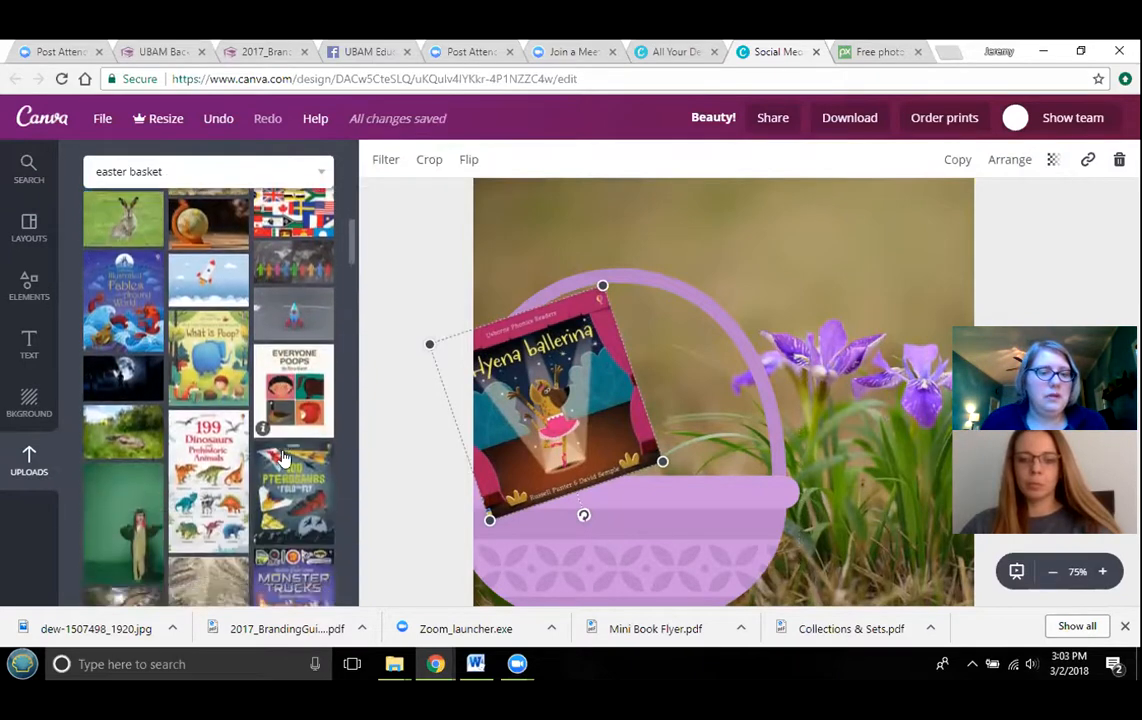
scroll(282, 460, "down", 6)
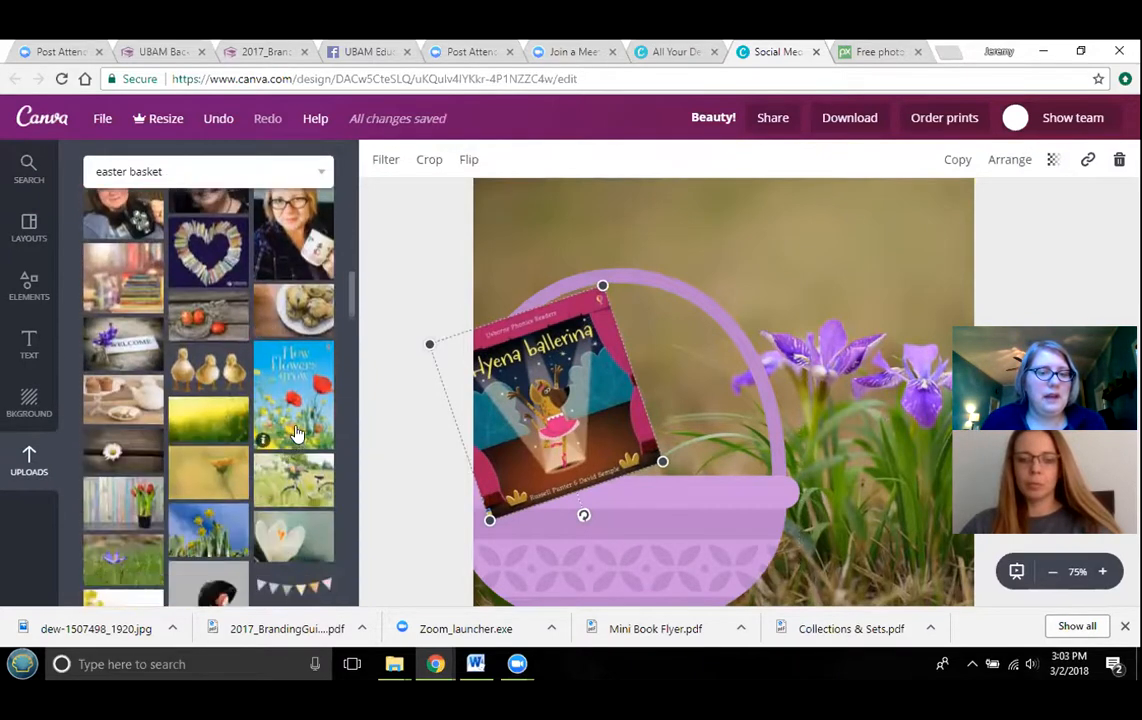
left_click_drag(300, 401, 690, 402)
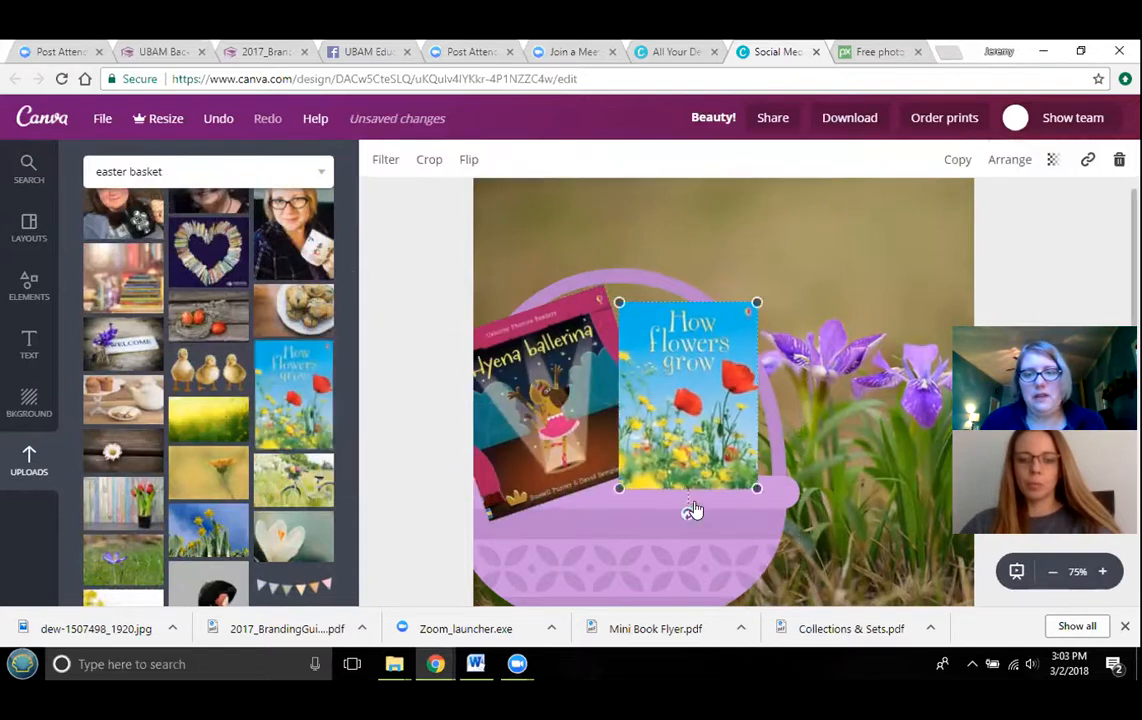
left_click_drag(690, 522, 648, 526)
left_click_drag(693, 452, 701, 459)
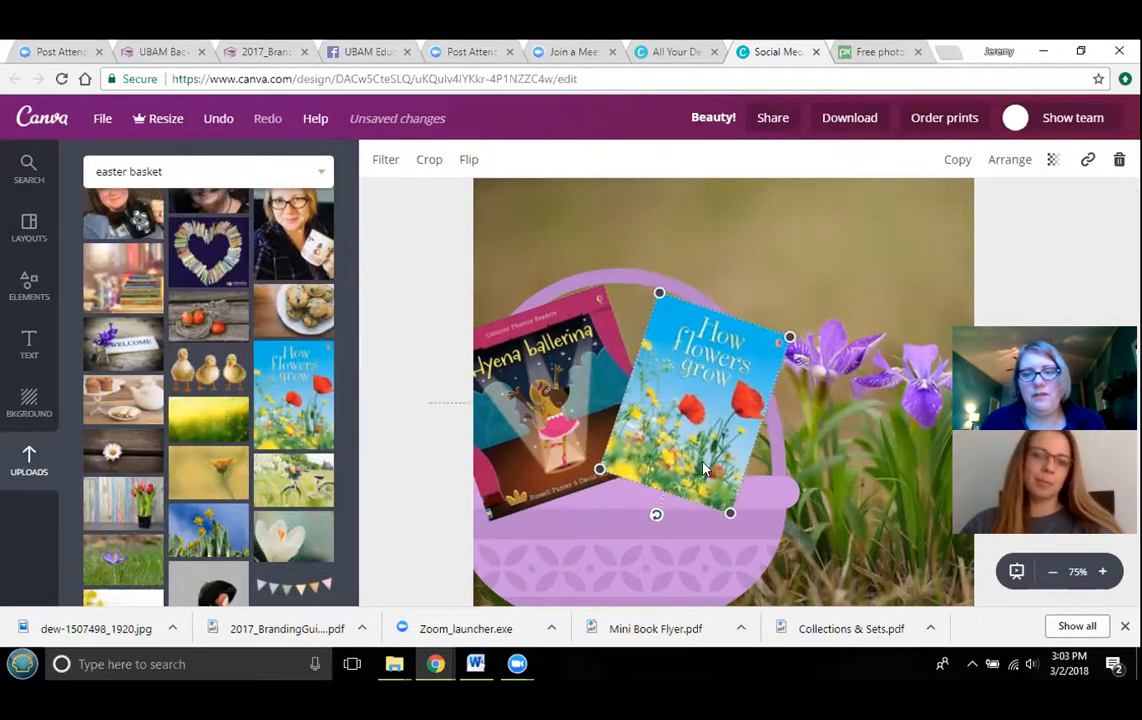
left_click_drag(574, 412, 585, 418)
left_click_drag(671, 422, 794, 353)
- Reduce the Hyena ballerina cover's tilt and send both book covers back behind the basket's front
left_click(609, 377)
left_click_drag(612, 287, 607, 301)
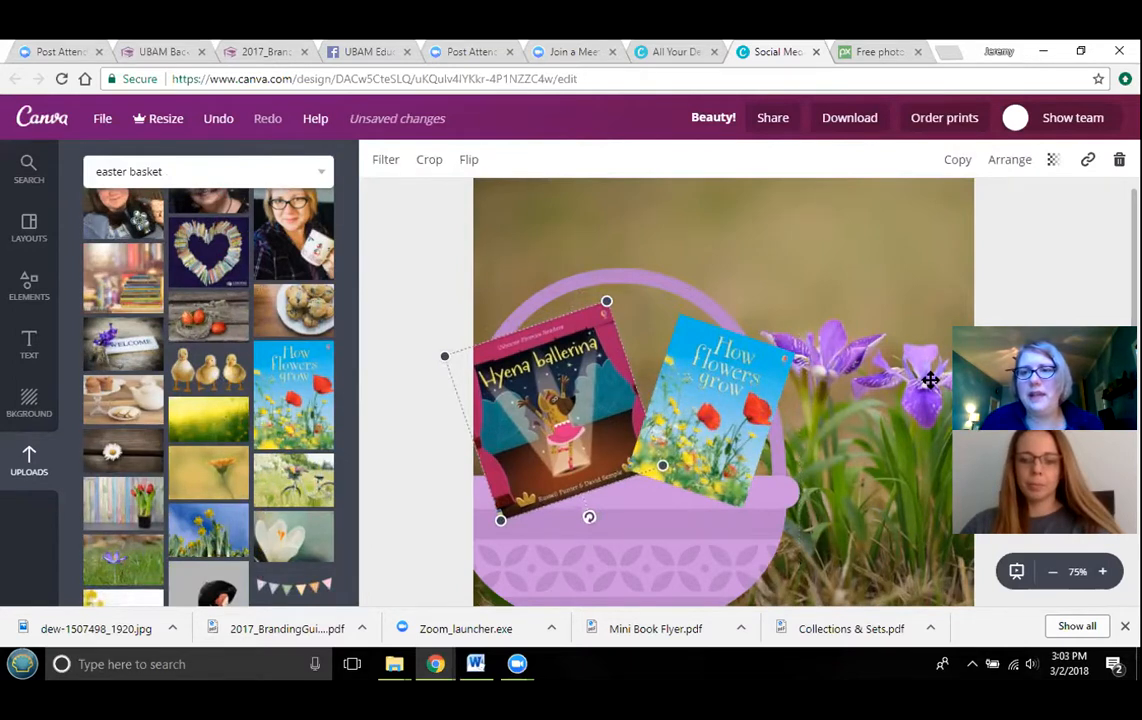
left_click(1012, 160)
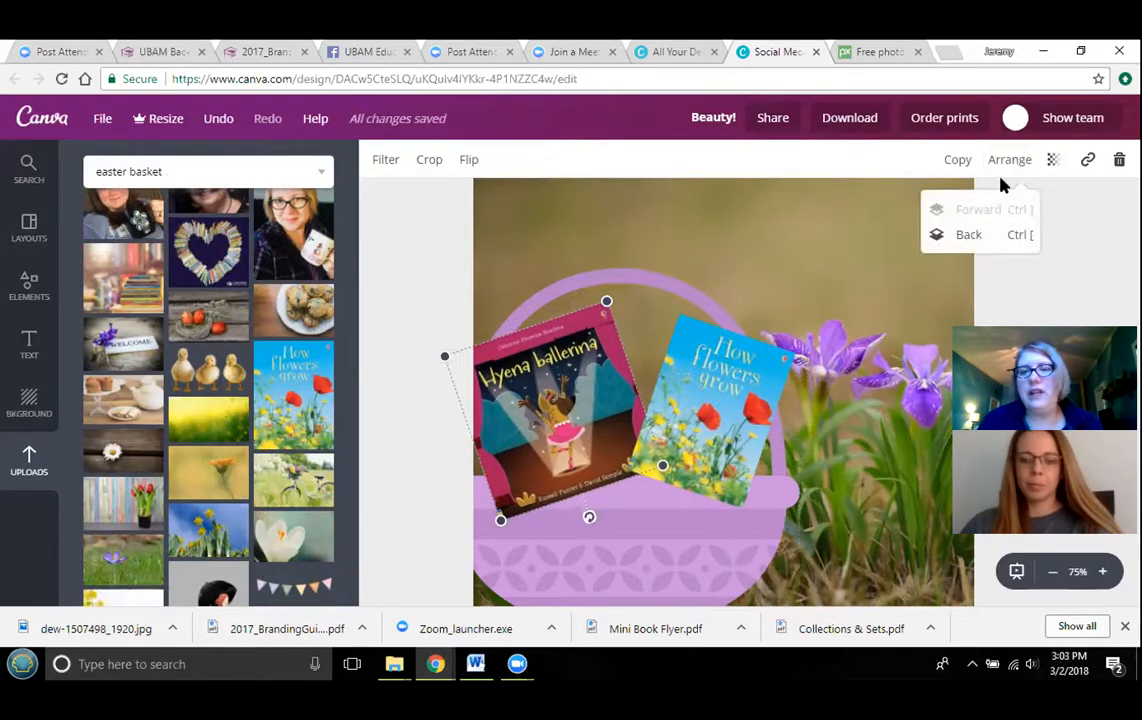
left_click(981, 237)
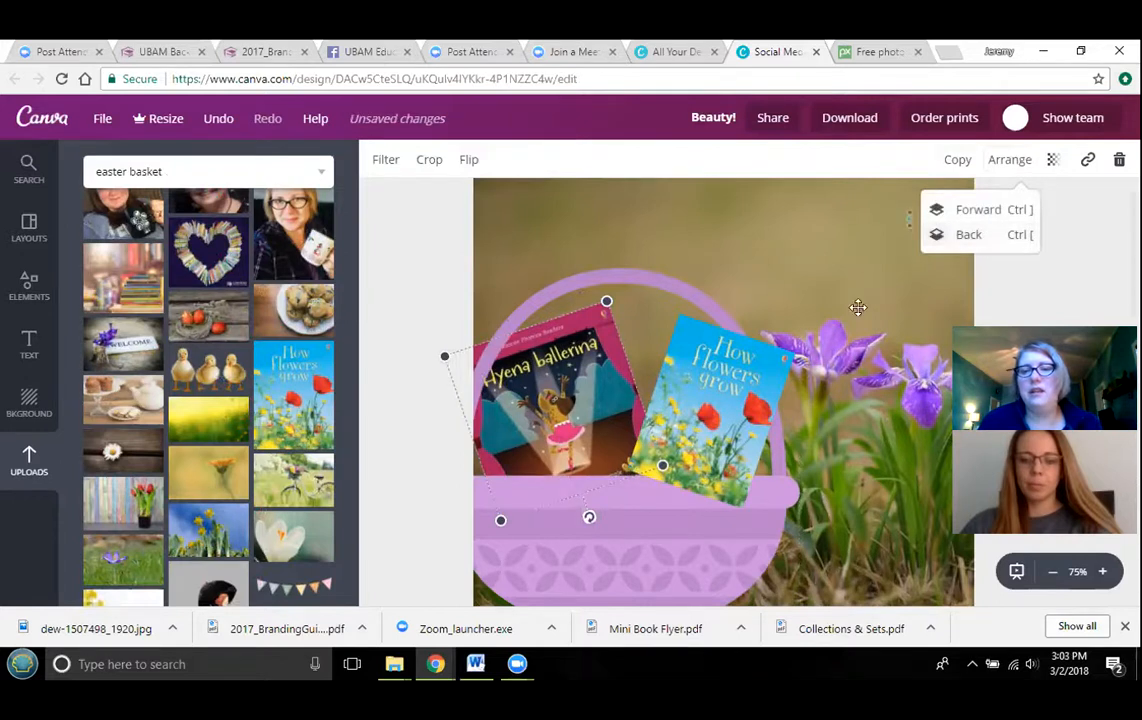
left_click(655, 370)
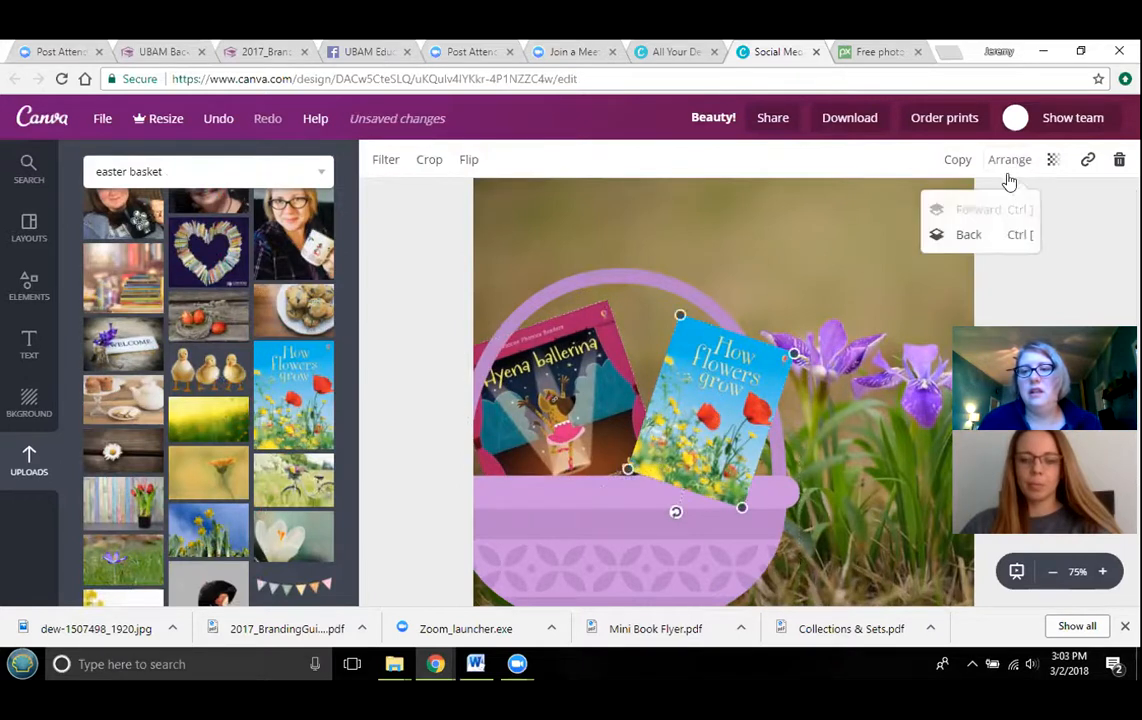
left_click(990, 235)
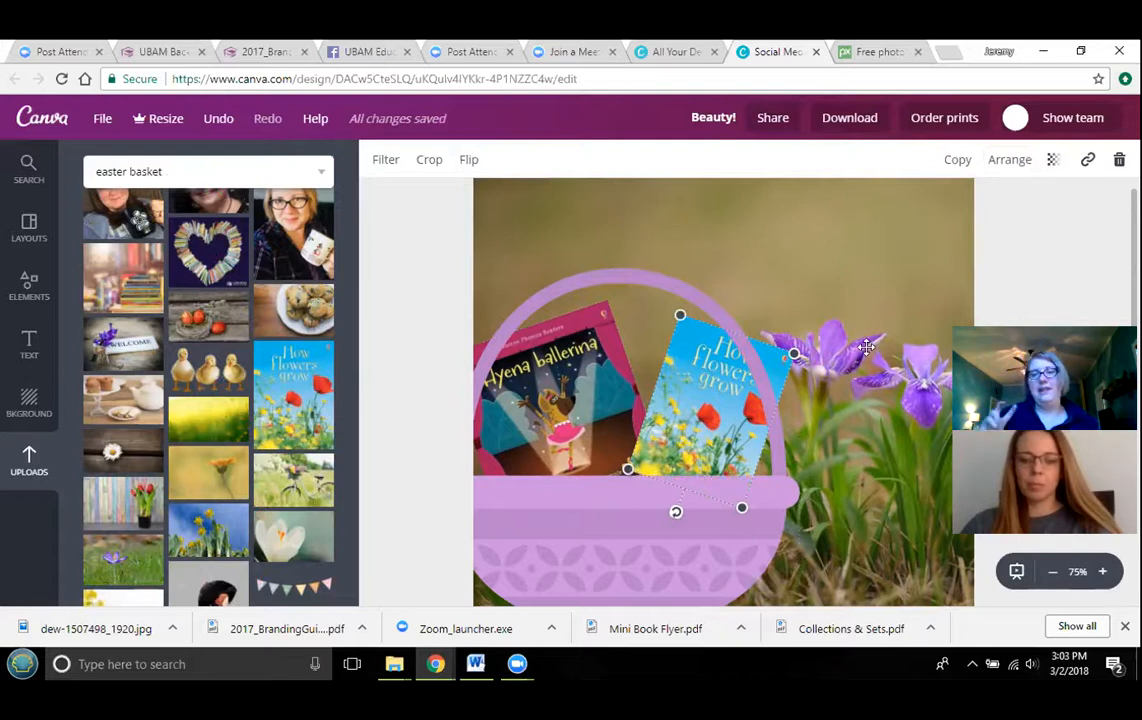
- Add a subheading text box above the basket and set its font size to 120
scroll(403, 339, "up", 1)
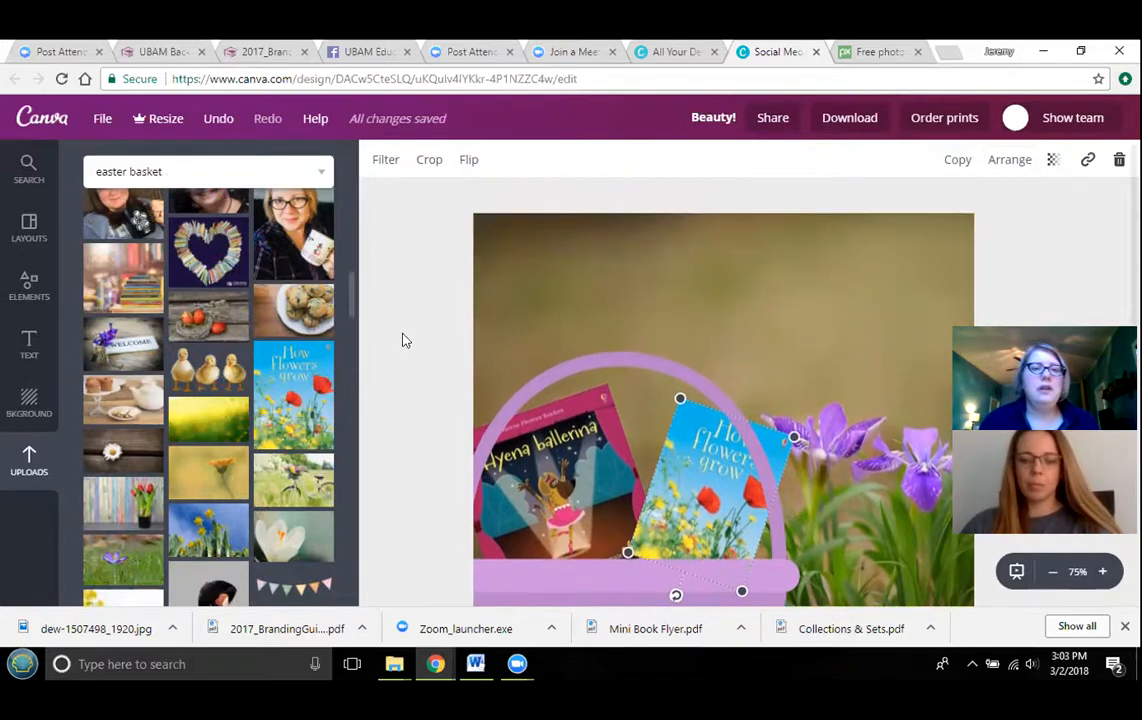
scroll(230, 360, "up", 1)
left_click(31, 346)
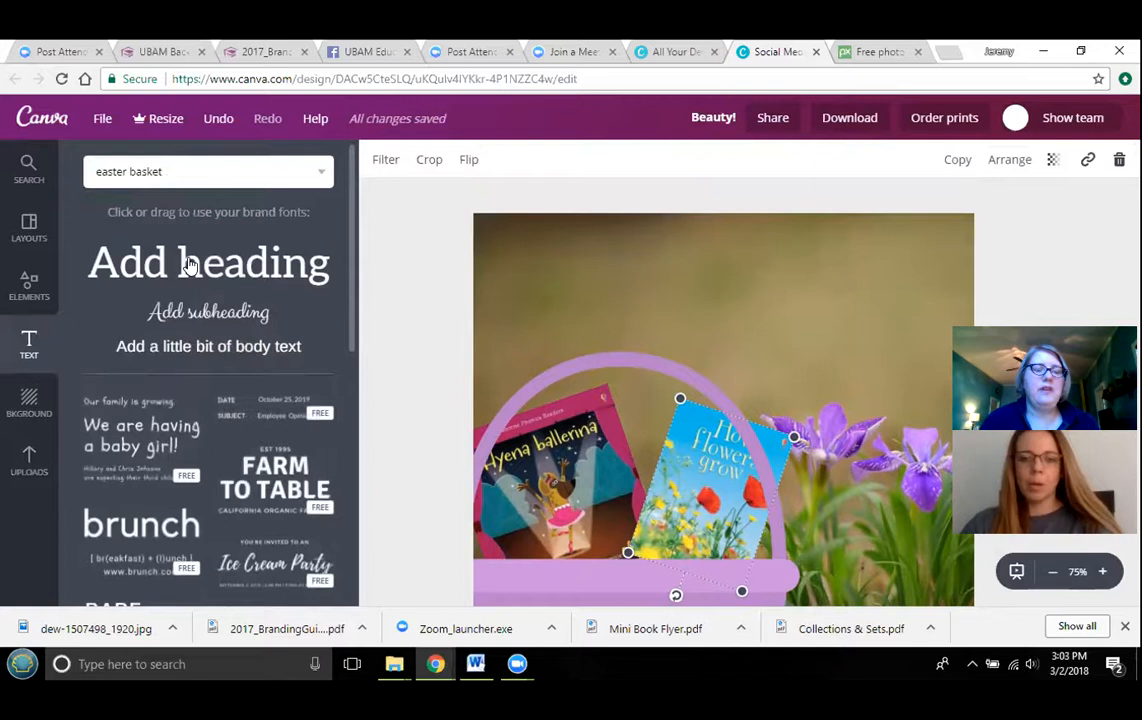
left_click_drag(183, 315, 752, 301)
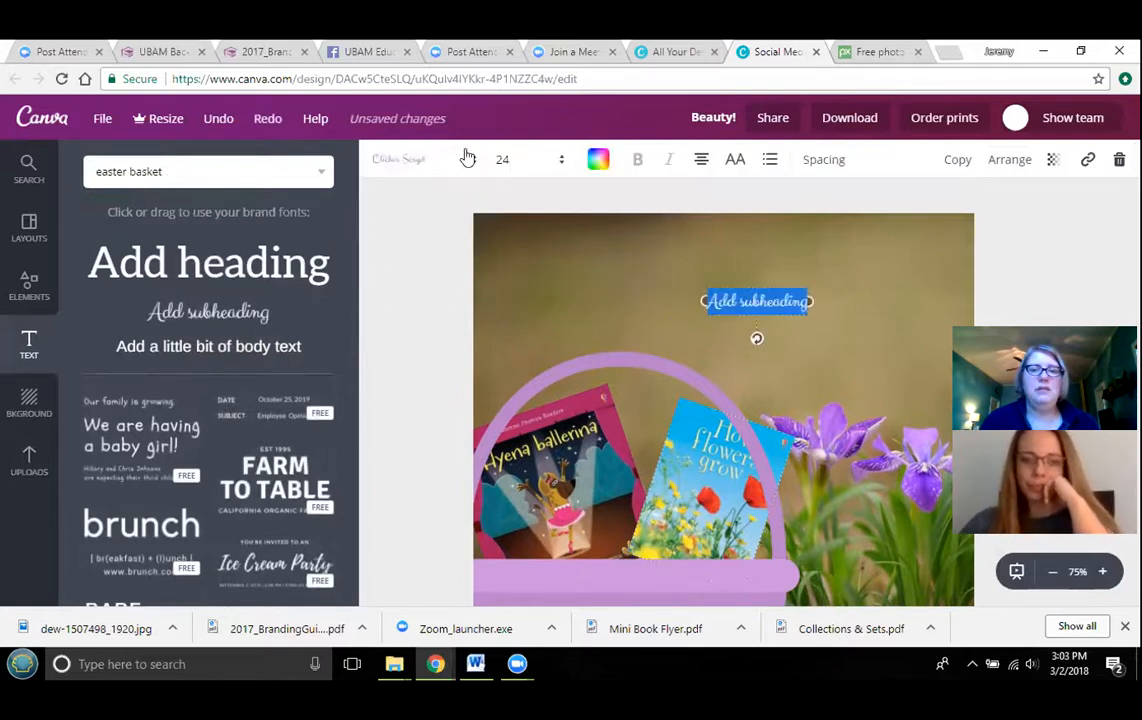
left_click(563, 168)
scroll(520, 245, "down", 3)
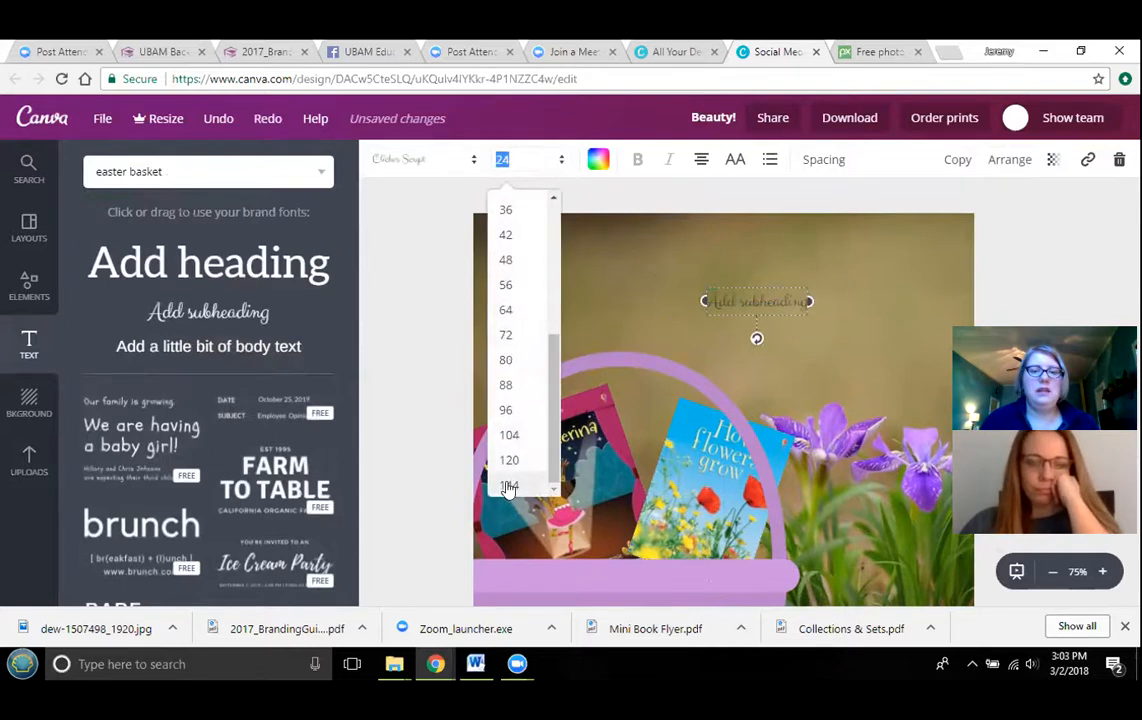
left_click(509, 486)
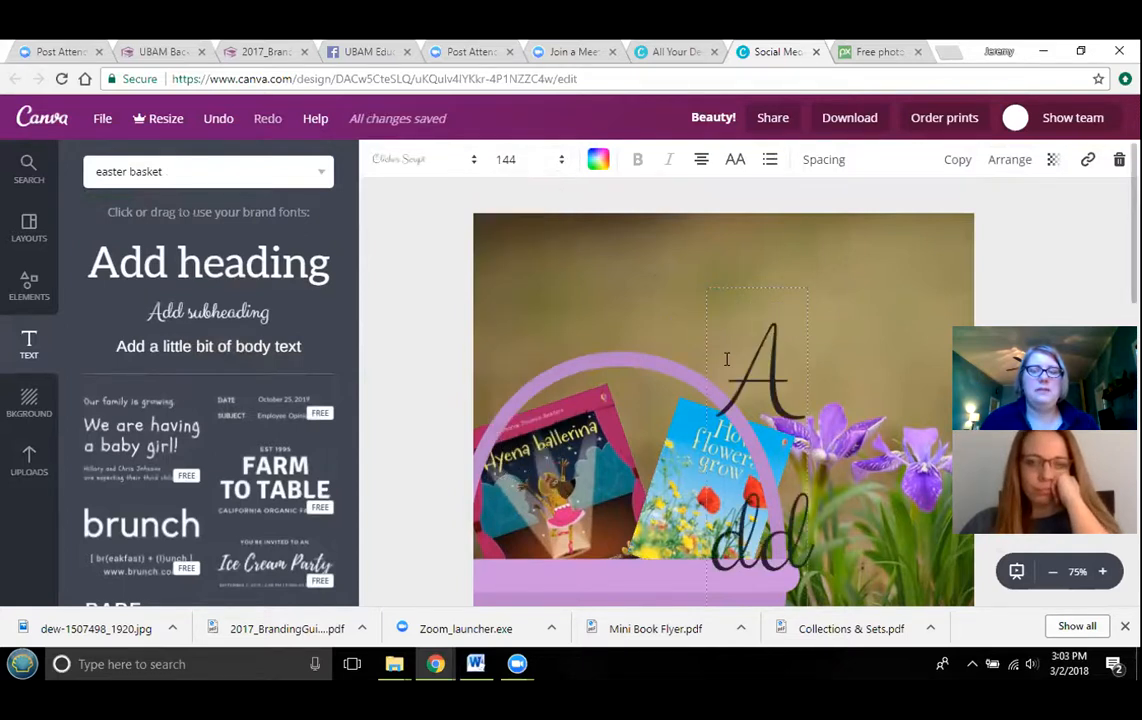
left_click(561, 168)
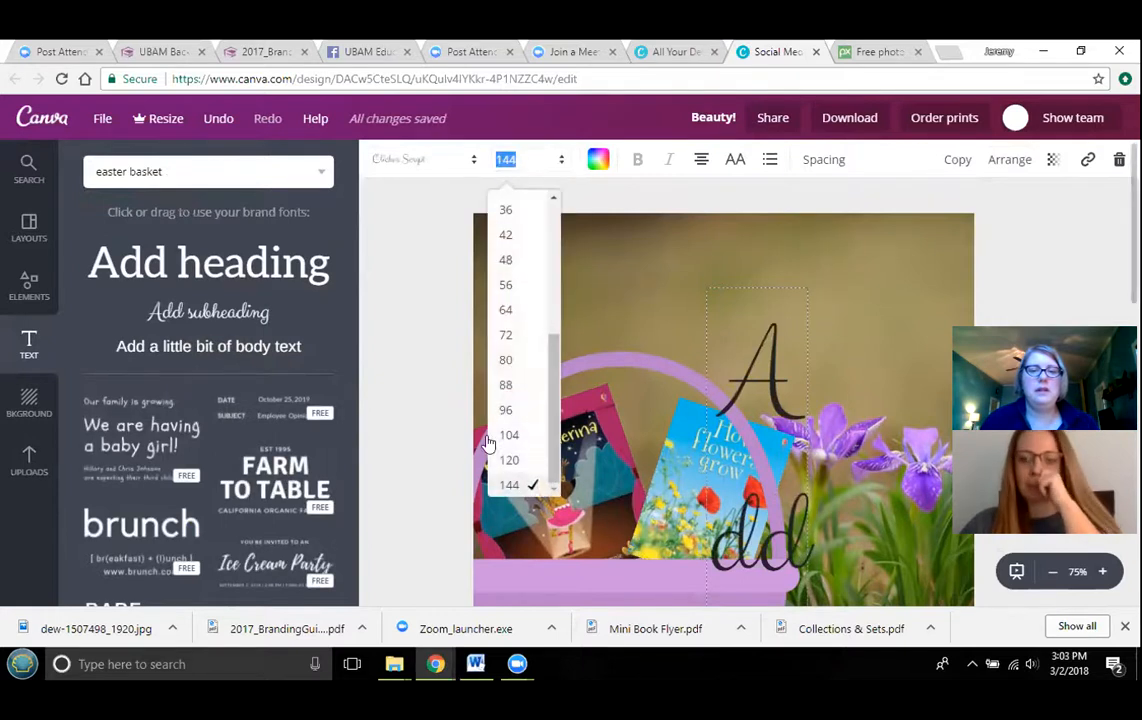
left_click(509, 461)
scroll(782, 291, "down", 3)
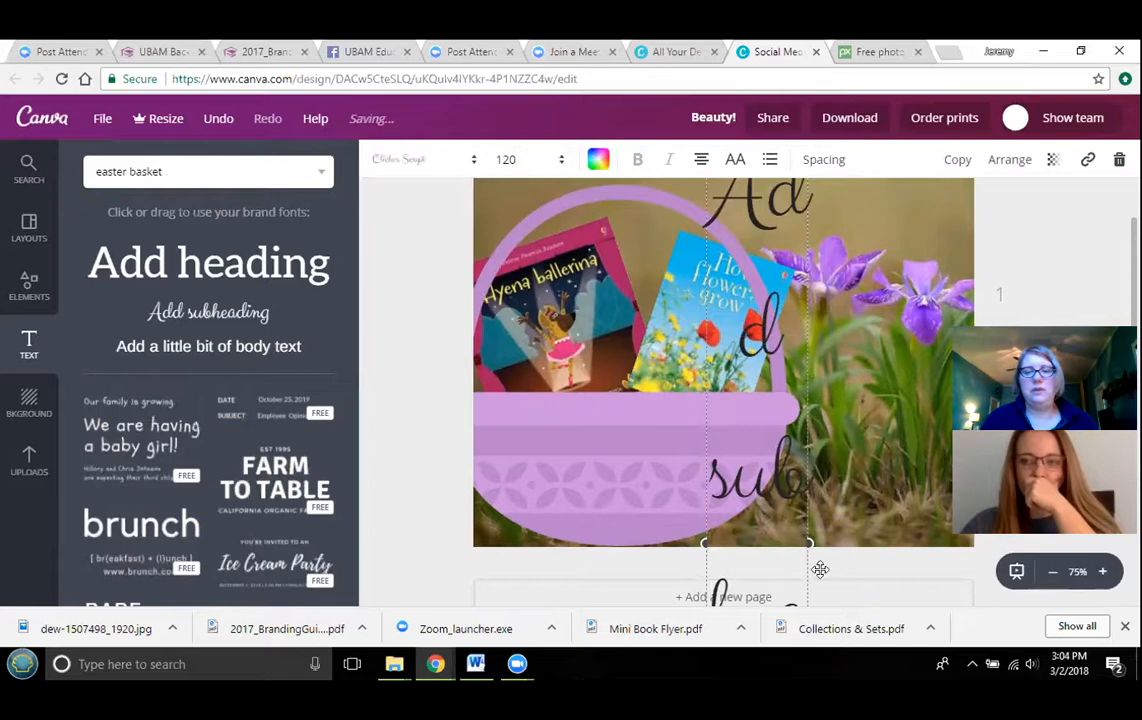
- Widen the text box across the top of the page and select its text
left_click_drag(815, 547, 978, 445)
scroll(871, 362, "up", 2)
left_click_drag(871, 362, 665, 240)
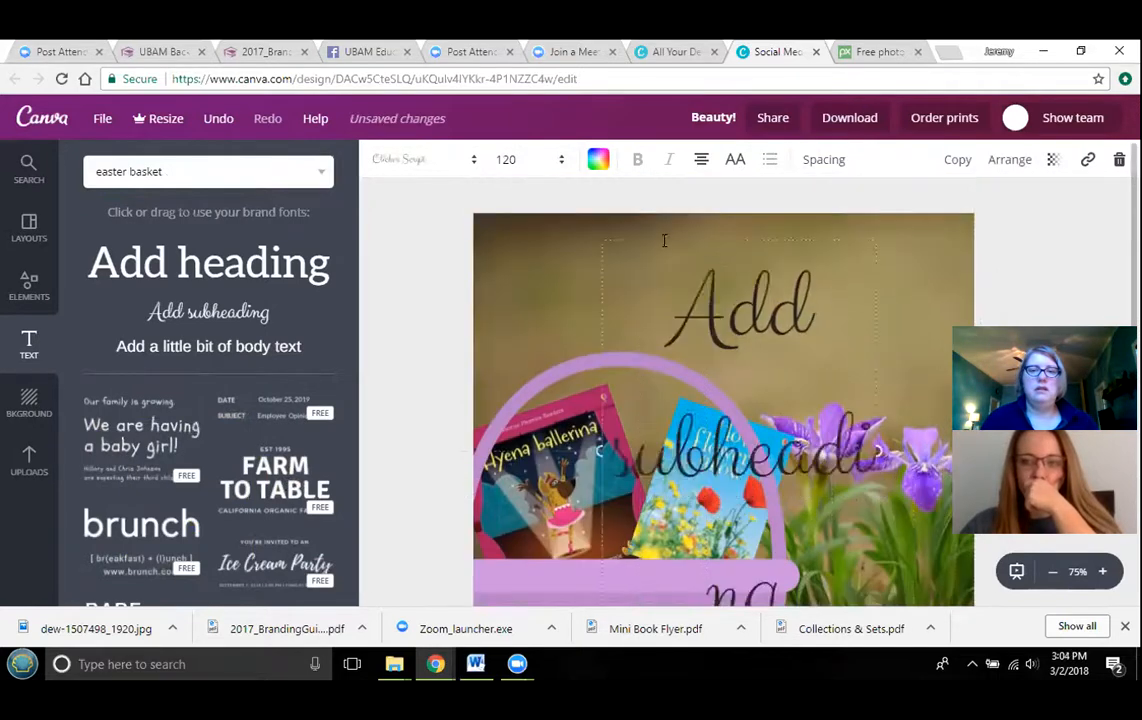
left_click_drag(777, 377, 1042, 235)
left_click_drag(838, 238, 790, 302)
left_click(788, 302)
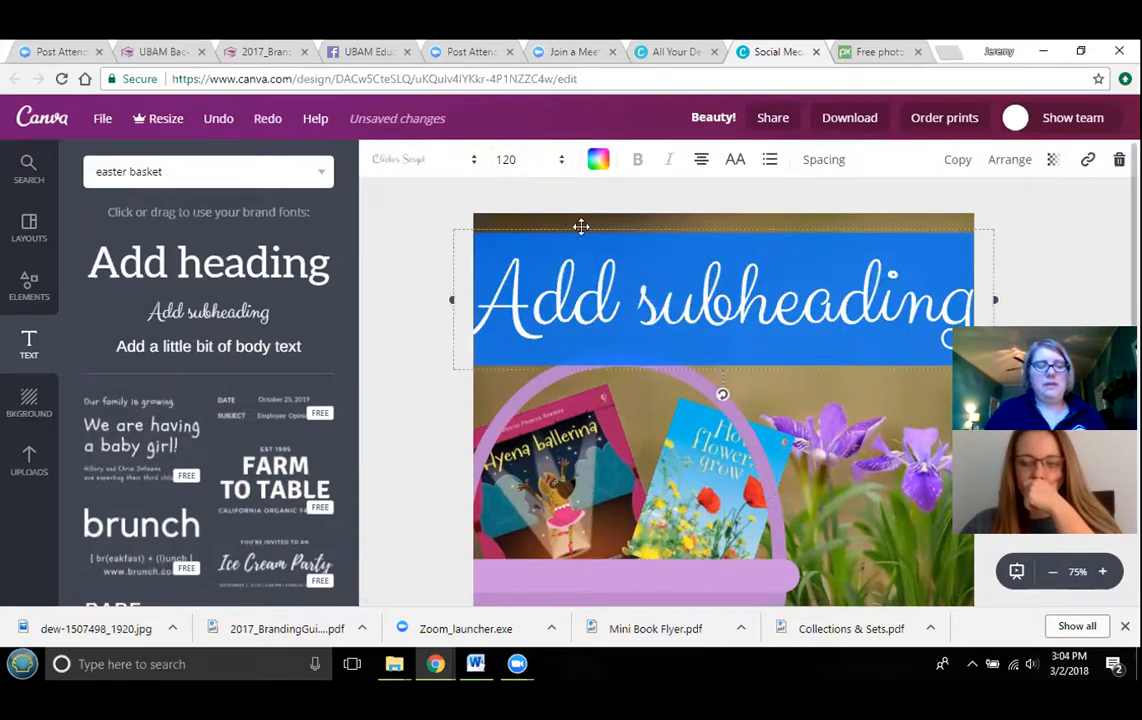
- Replace the text with "Easter Basket Bundles"
type("Easter")
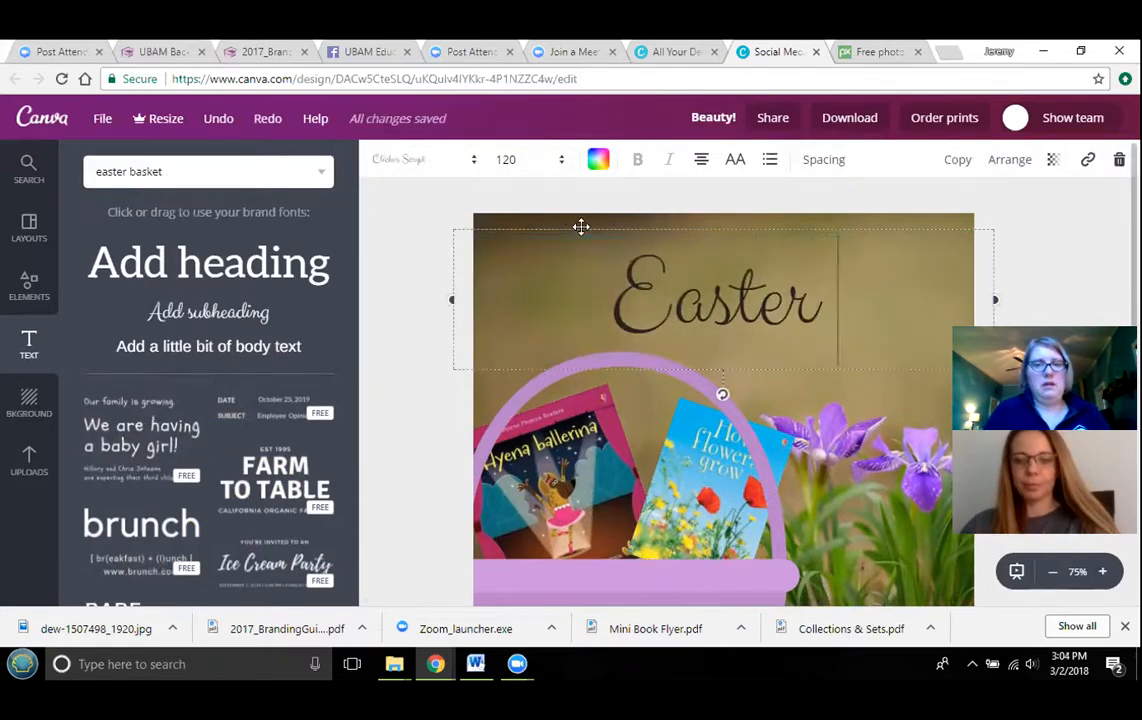
type(" Basket")
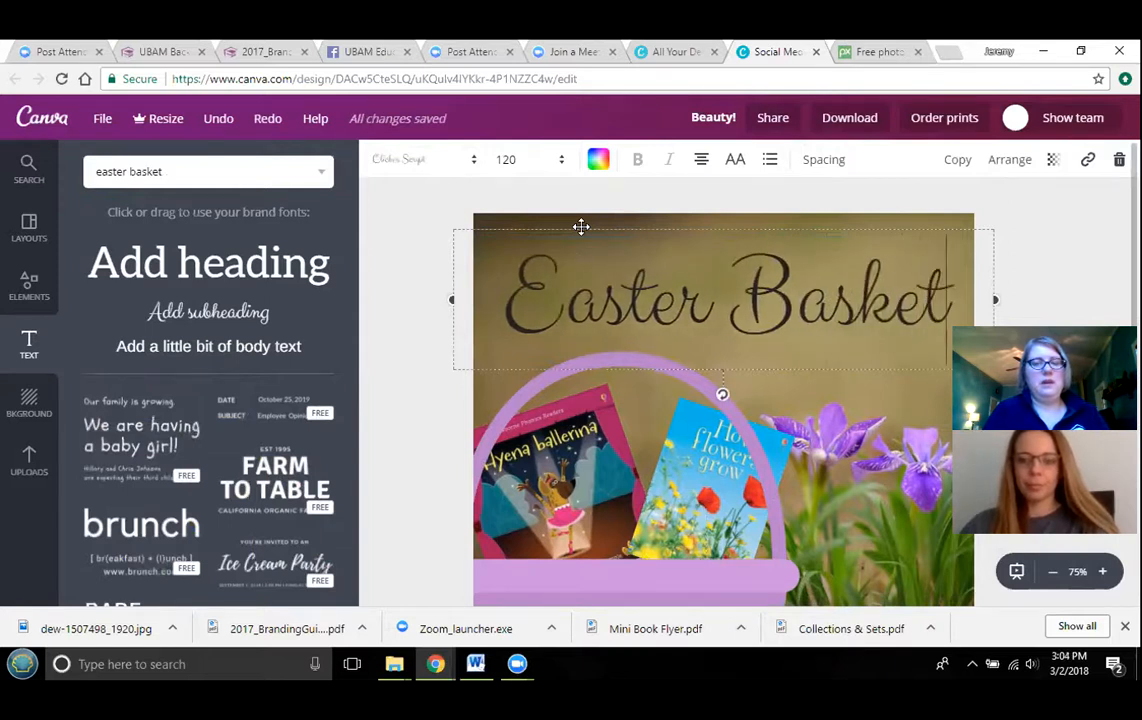
type(" B")
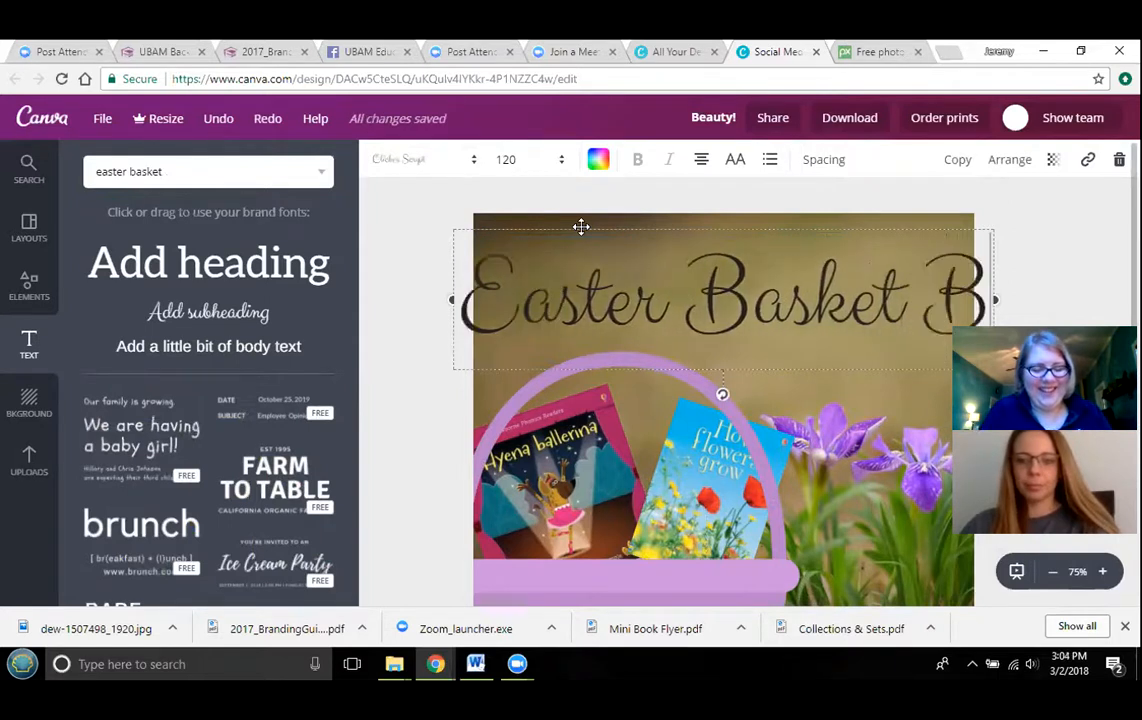
type("undles")
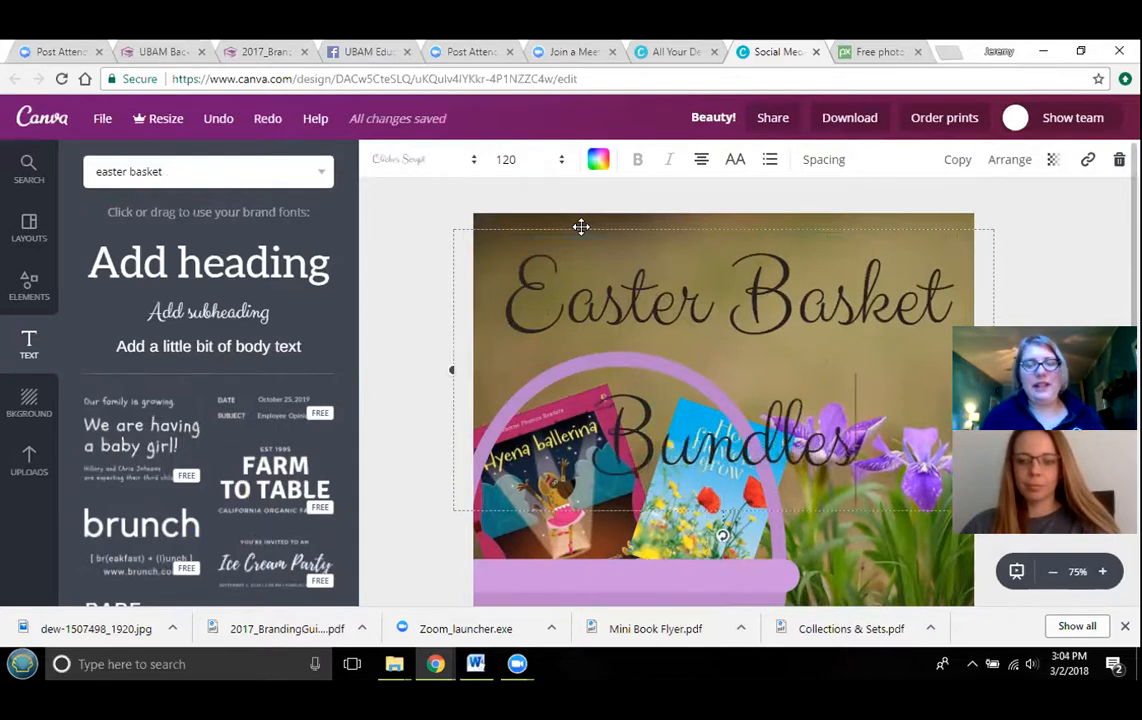
- Reduce the title's font size step by step to 72 so it fits on one line across the page
left_click(562, 165)
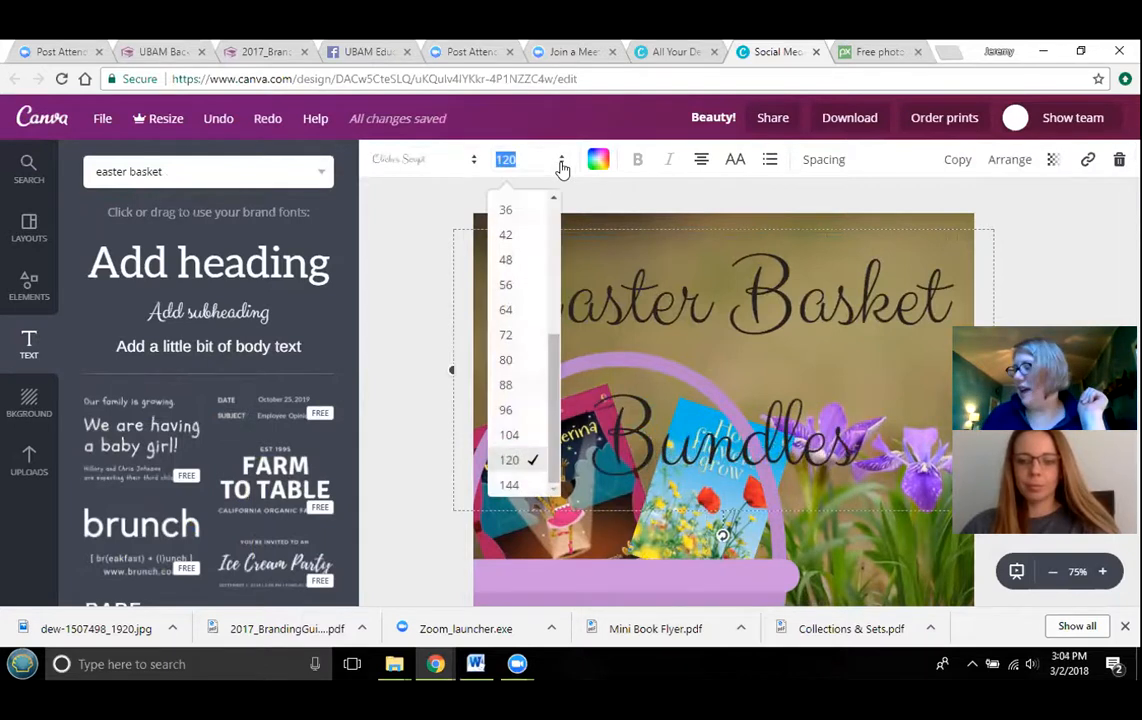
left_click(506, 409)
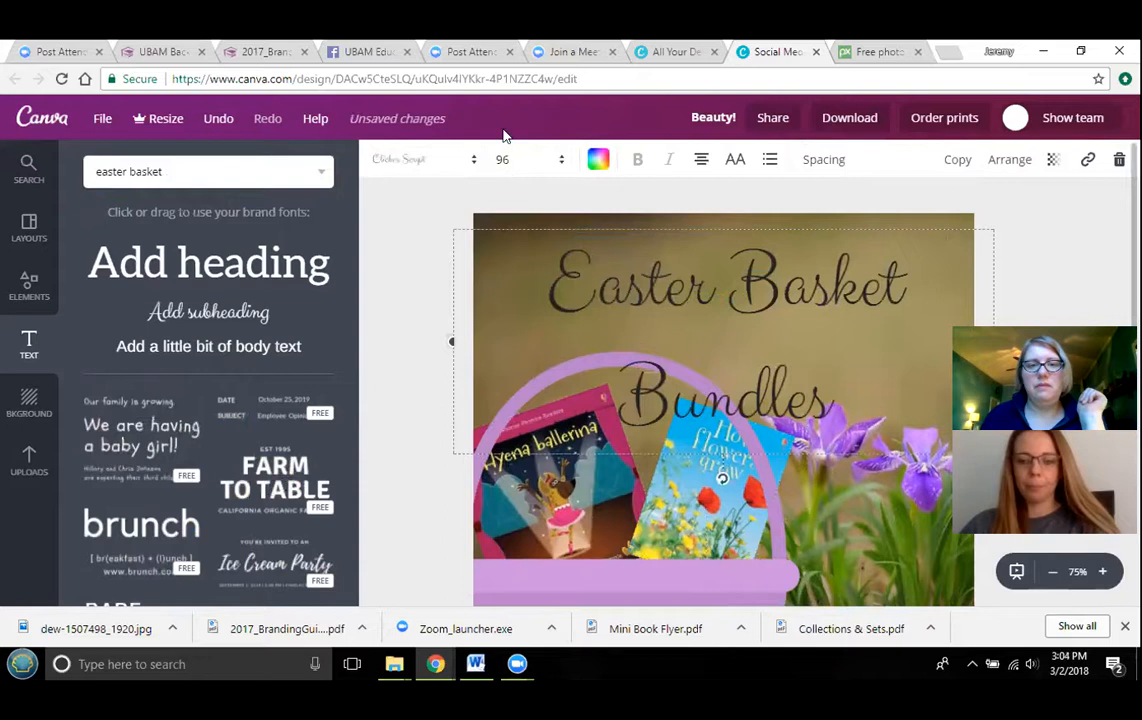
left_click(563, 166)
left_click(506, 384)
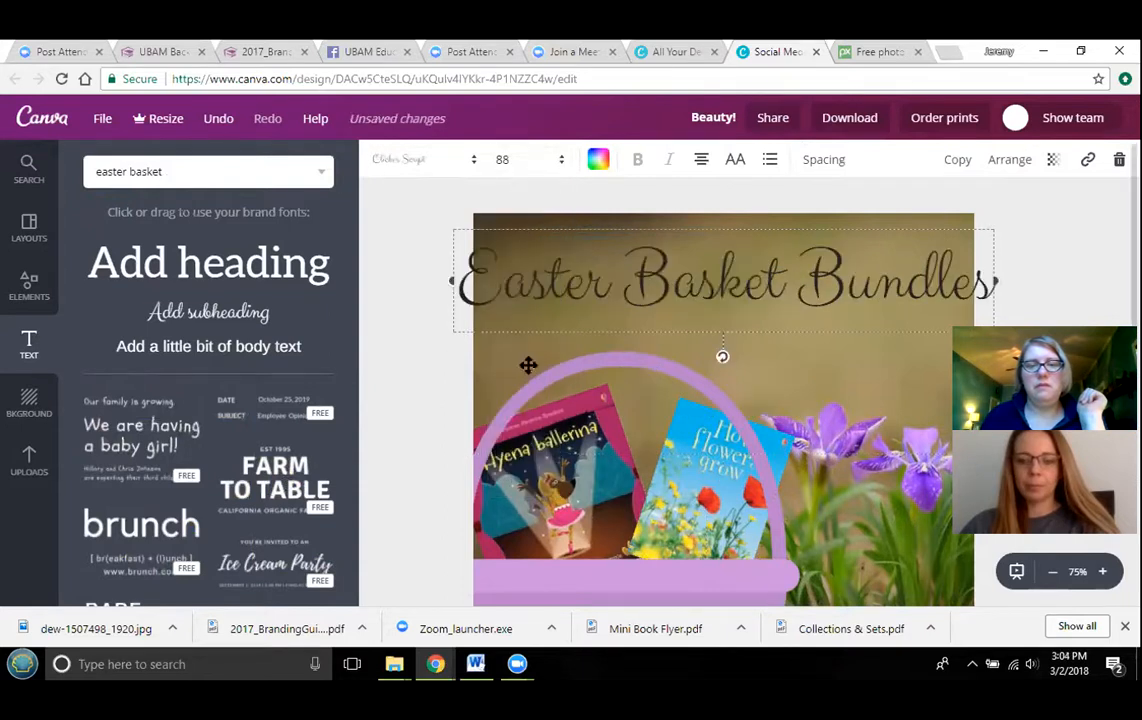
left_click(560, 168)
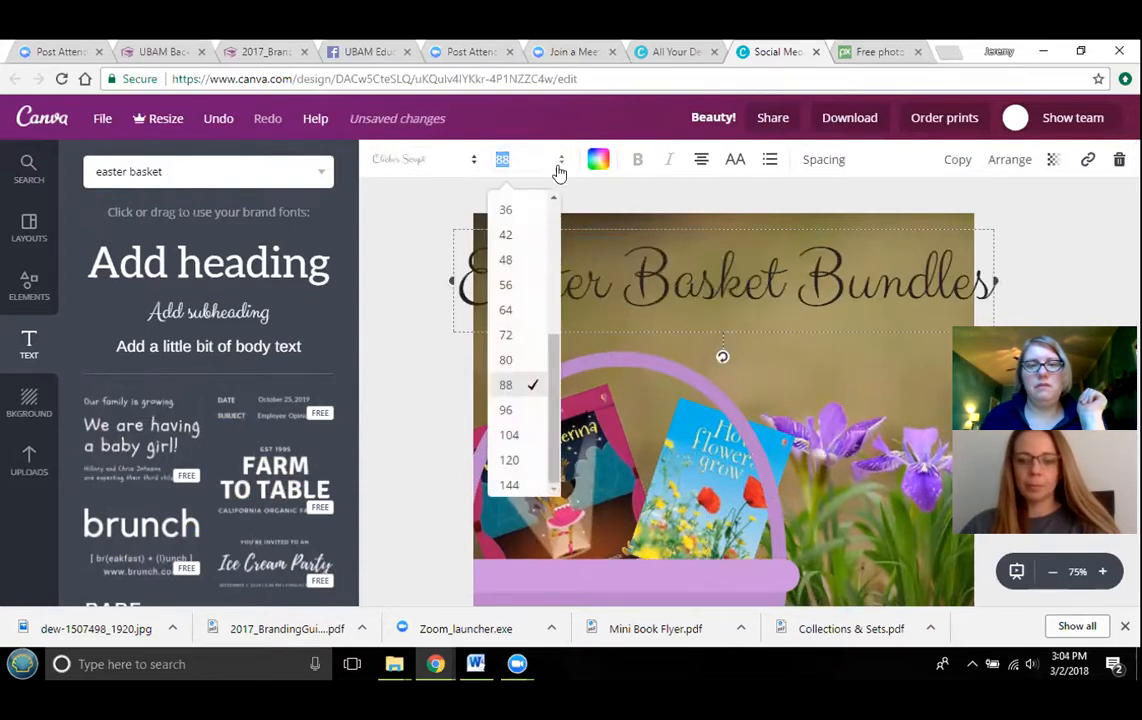
left_click(507, 362)
left_click(1033, 210)
left_click(926, 284)
left_click_drag(993, 277, 976, 276)
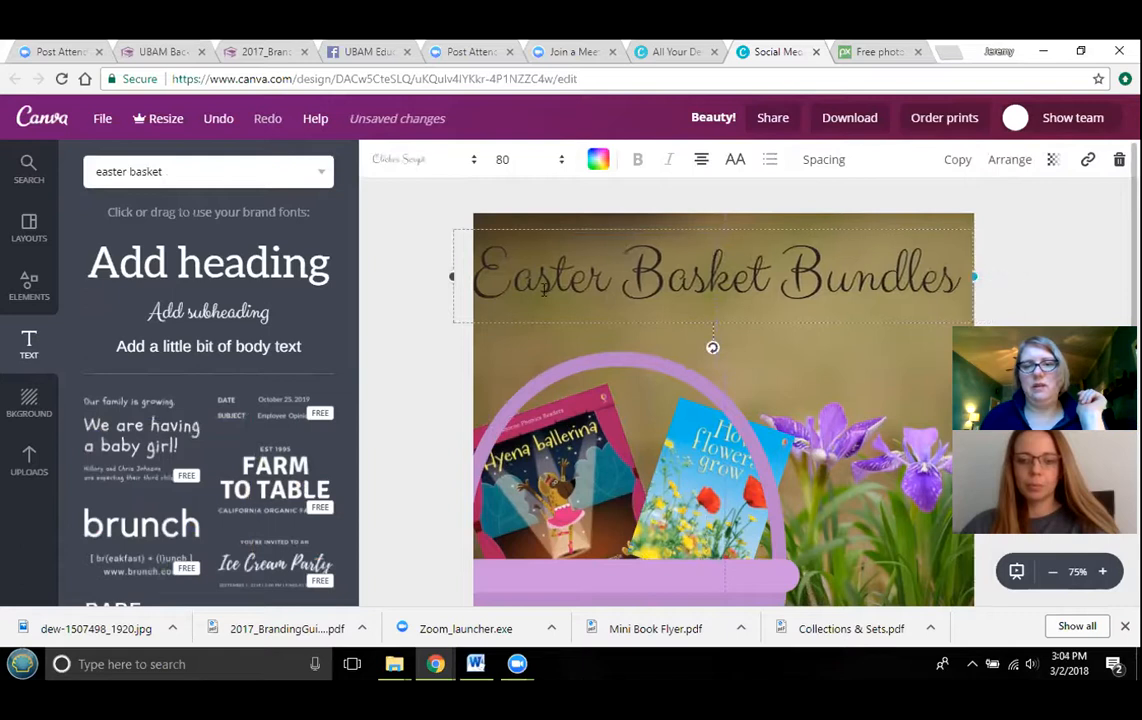
left_click(516, 163)
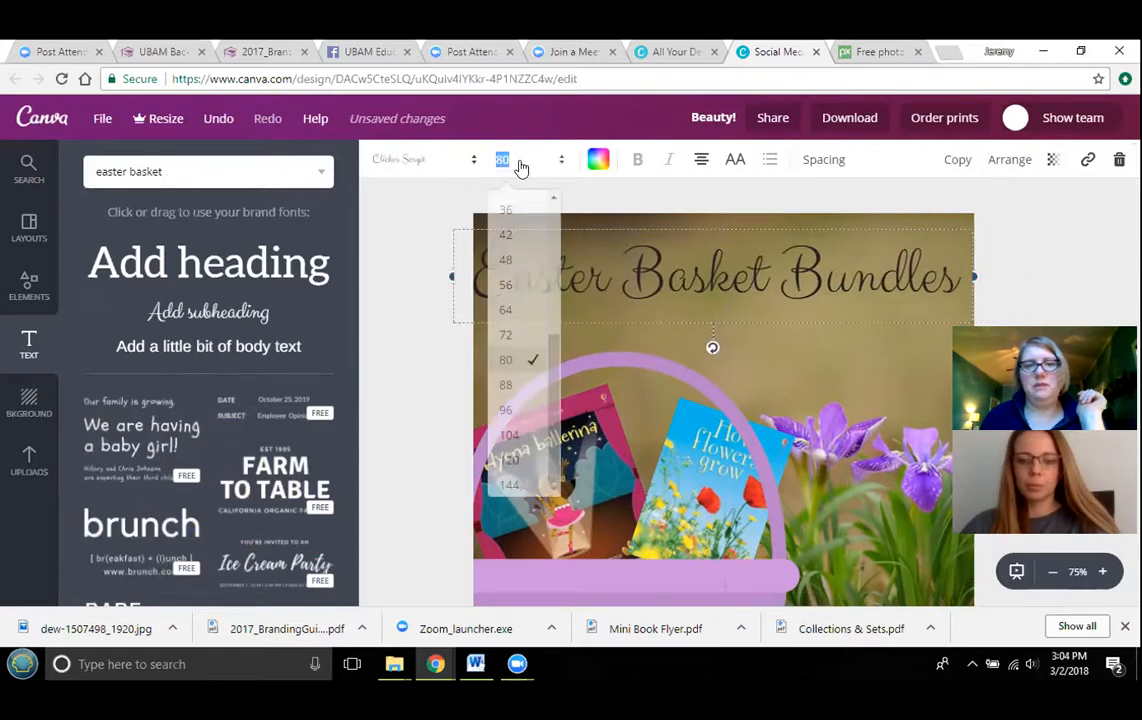
left_click(510, 335)
left_click(999, 253)
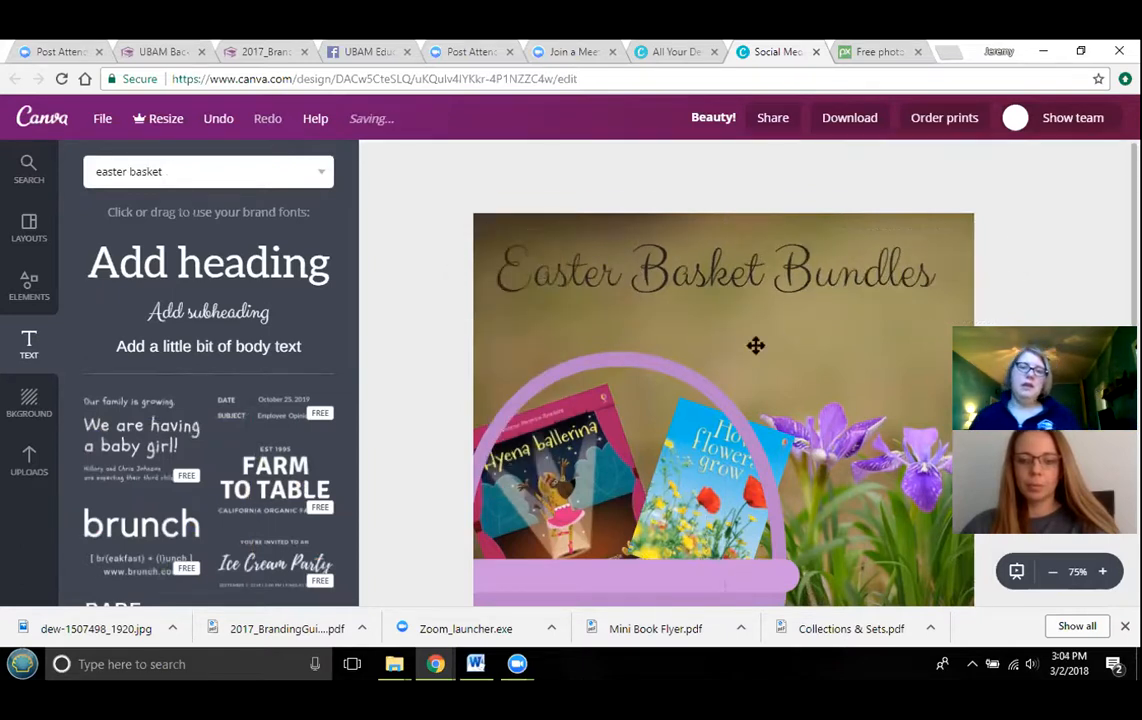
- Move the title slightly lower on the page
scroll(828, 303, "down", 1)
scroll(828, 301, "up", 1)
left_click_drag(770, 275, 780, 293)
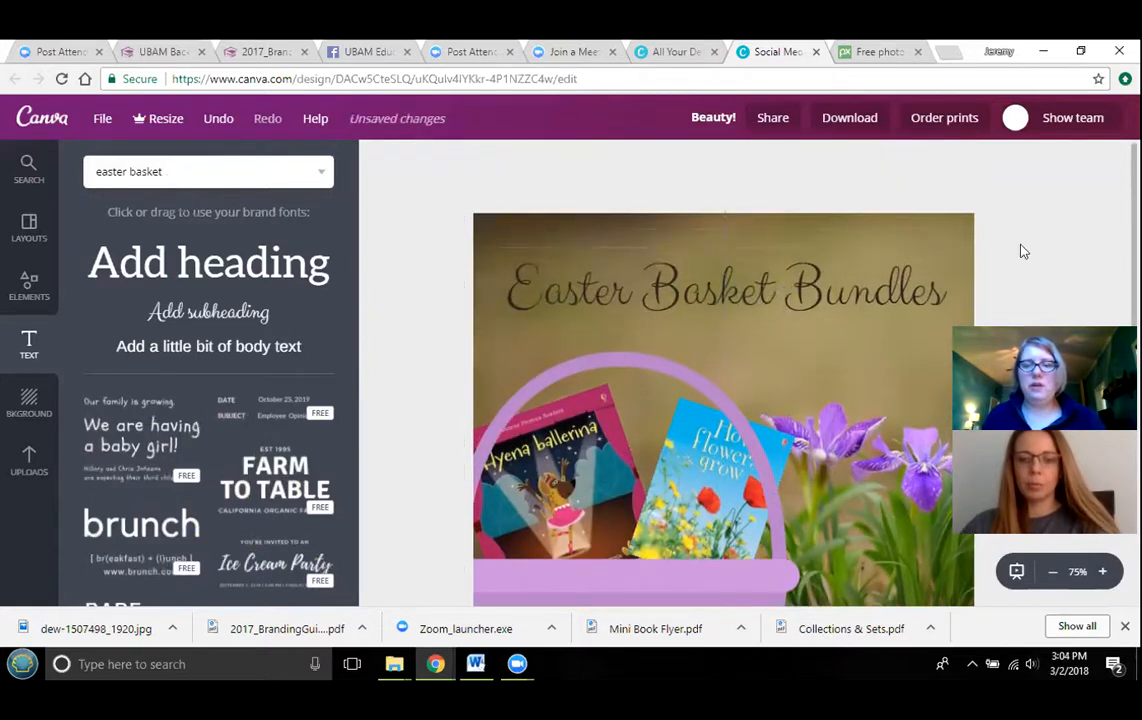
- Add a white circle shape with a dotted border to the page
scroll(140, 400, "down", 1)
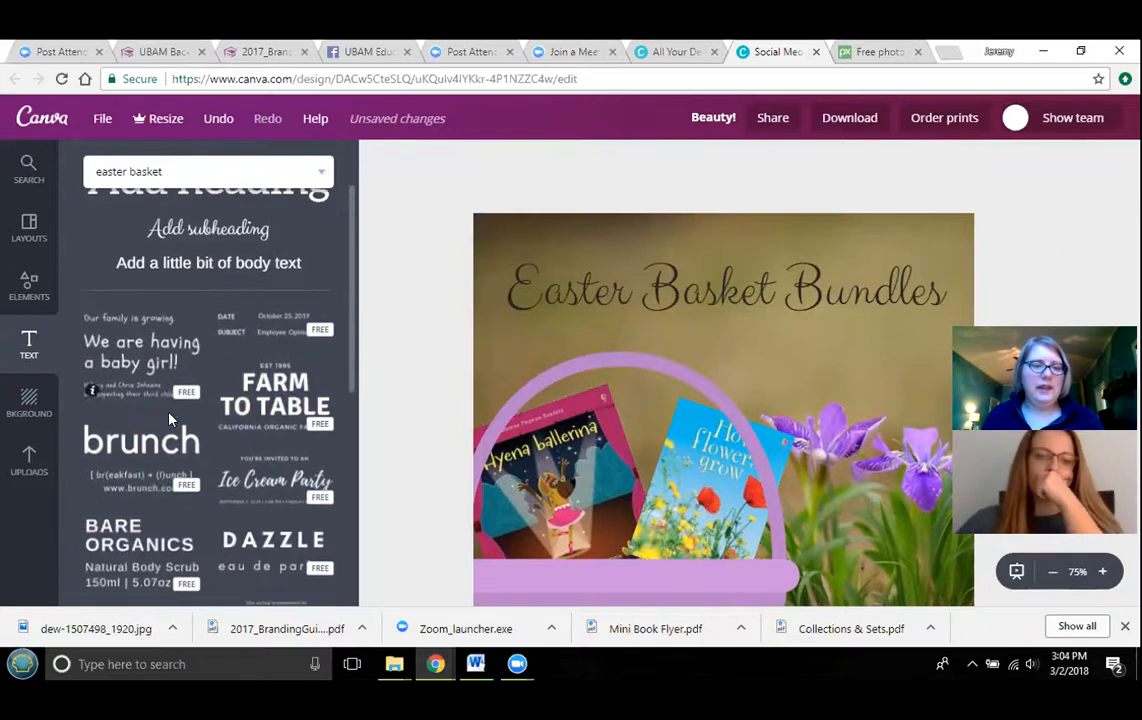
scroll(873, 425, "down", 2)
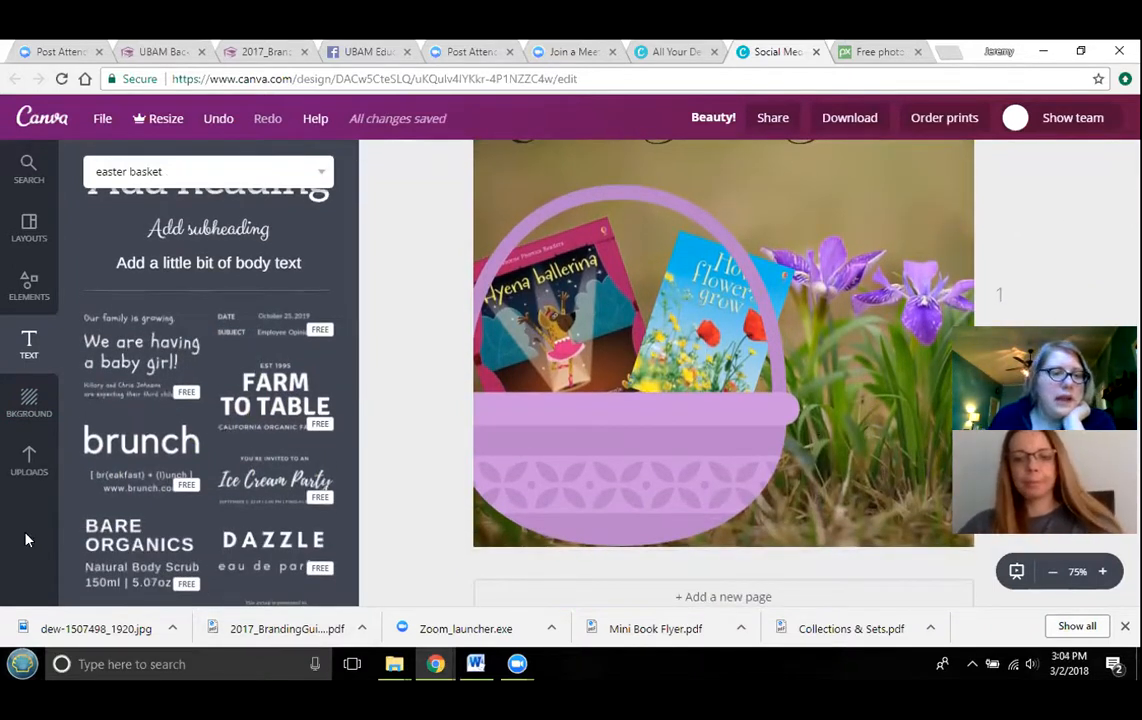
left_click(27, 462)
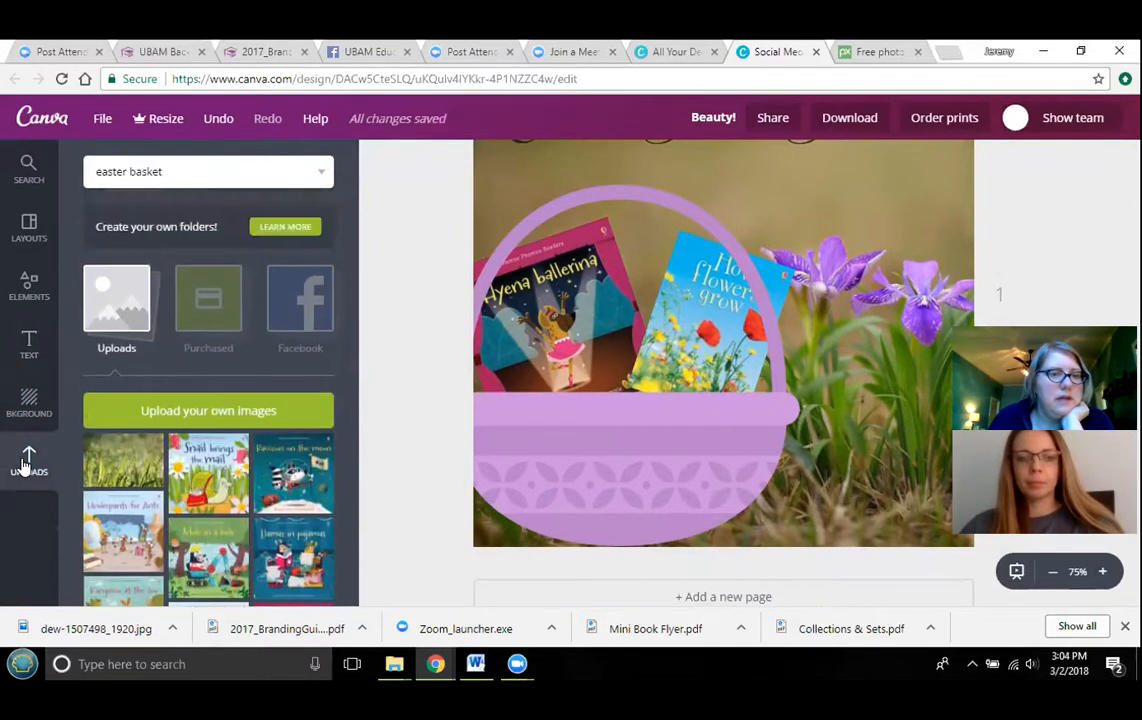
left_click(29, 290)
left_click(112, 345)
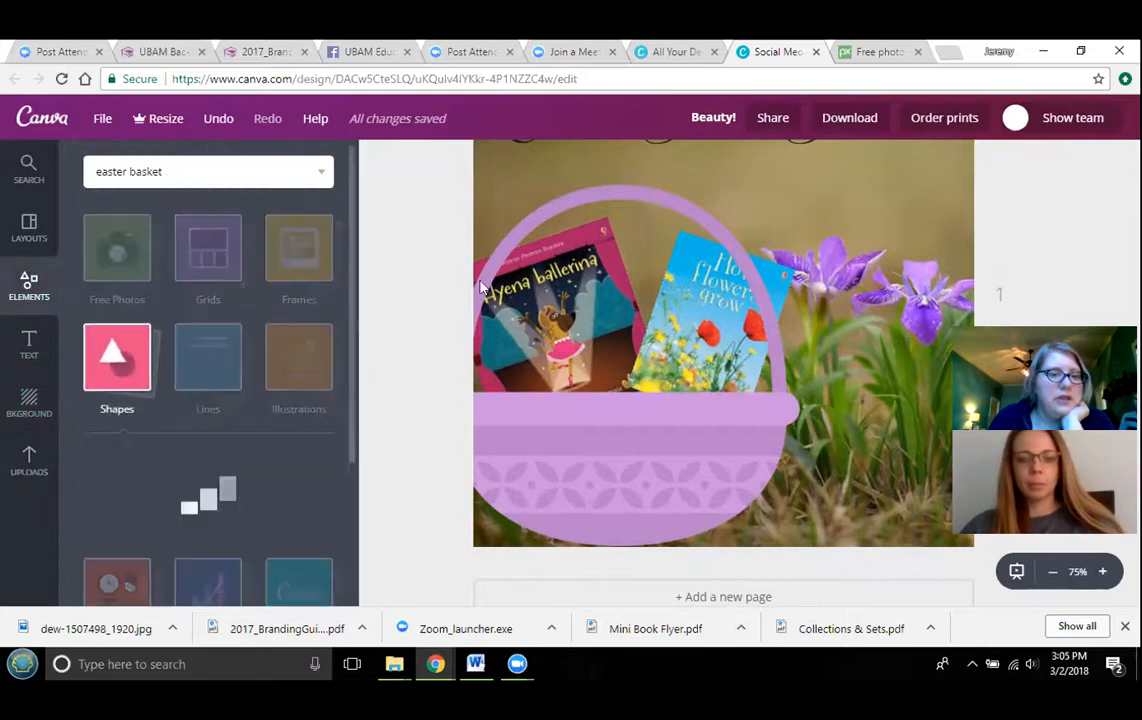
scroll(313, 470, "down", 3)
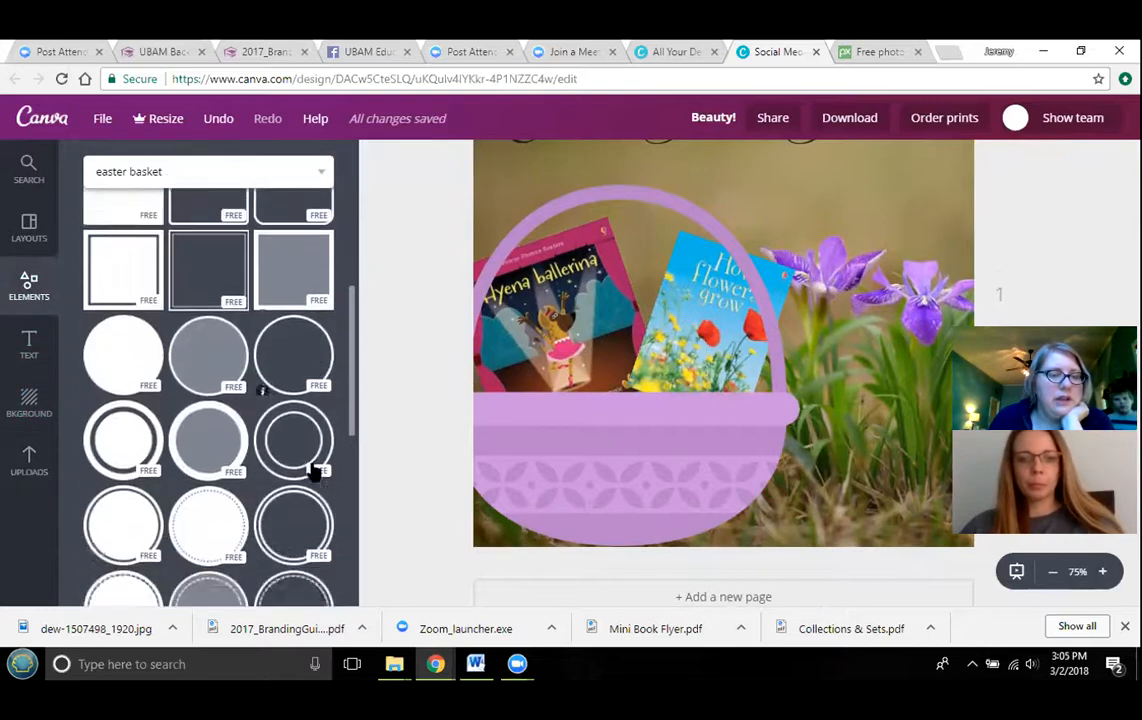
scroll(313, 470, "down", 5)
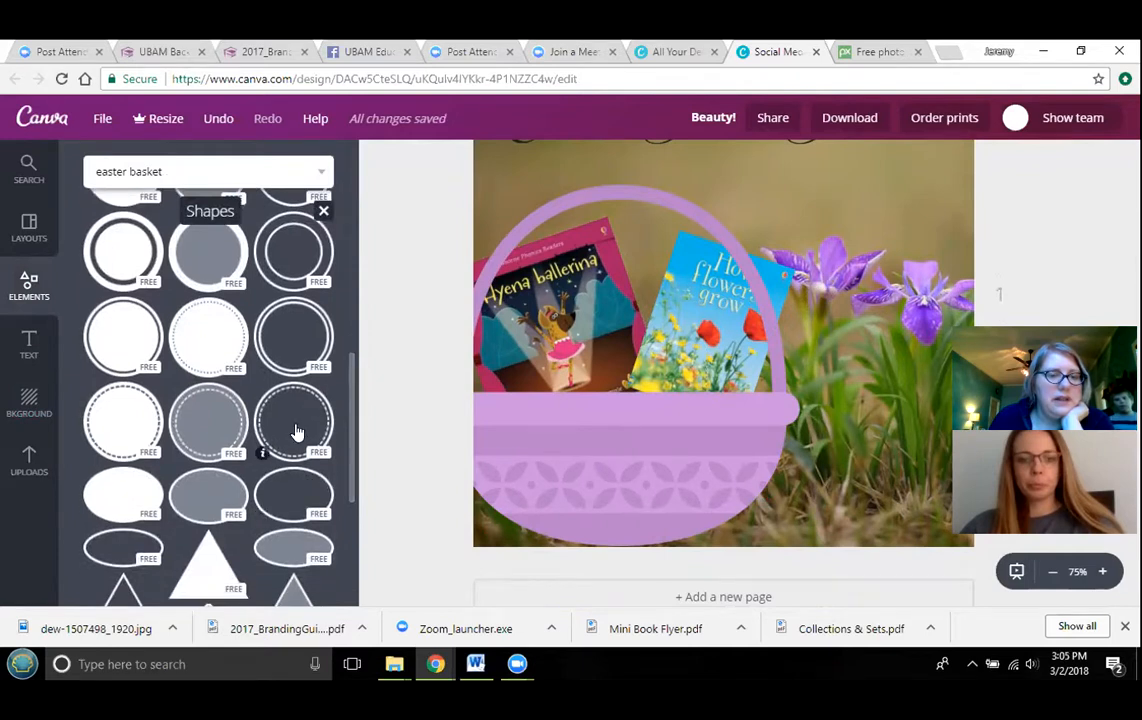
left_click_drag(122, 420, 604, 352)
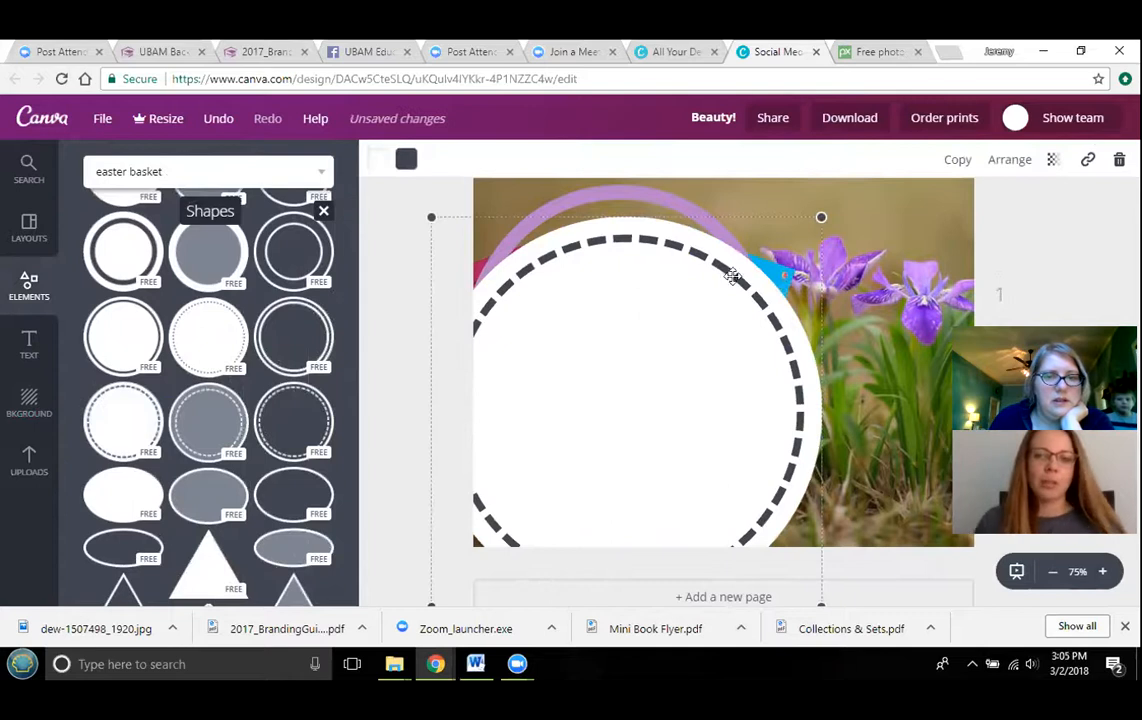
- Shrink the dotted circle and place it over the basket's lower-left corner
left_click_drag(202, 368, 600, 470)
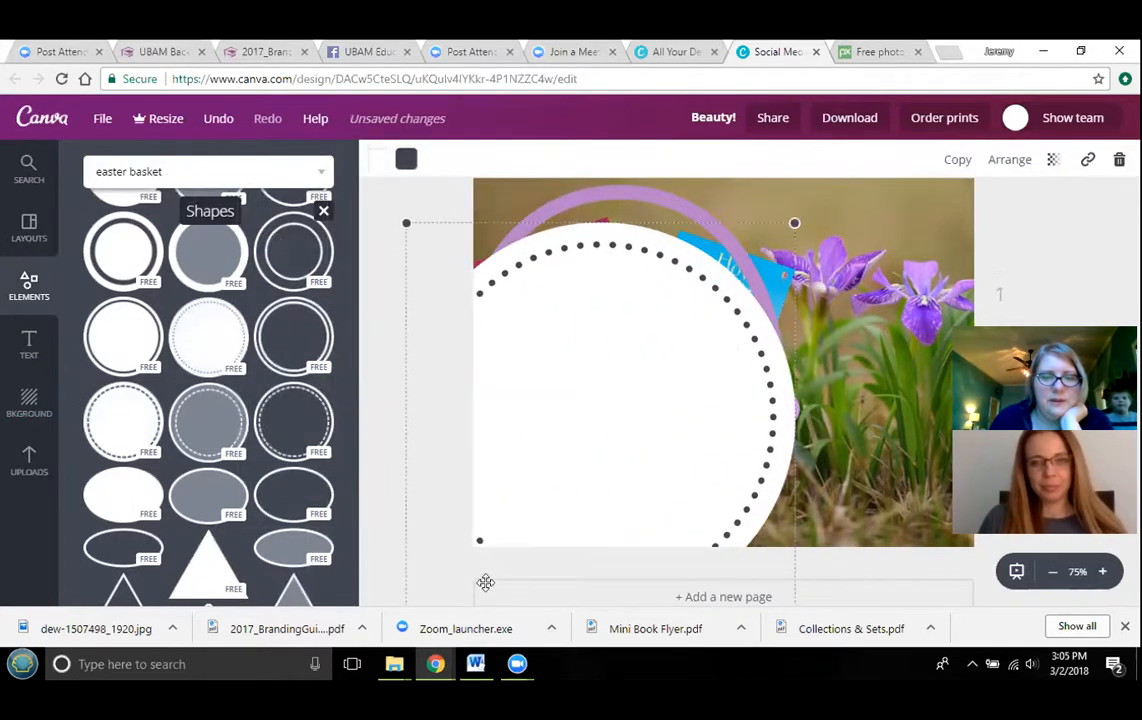
scroll(426, 522, "down", 2)
left_click_drag(445, 509, 629, 395)
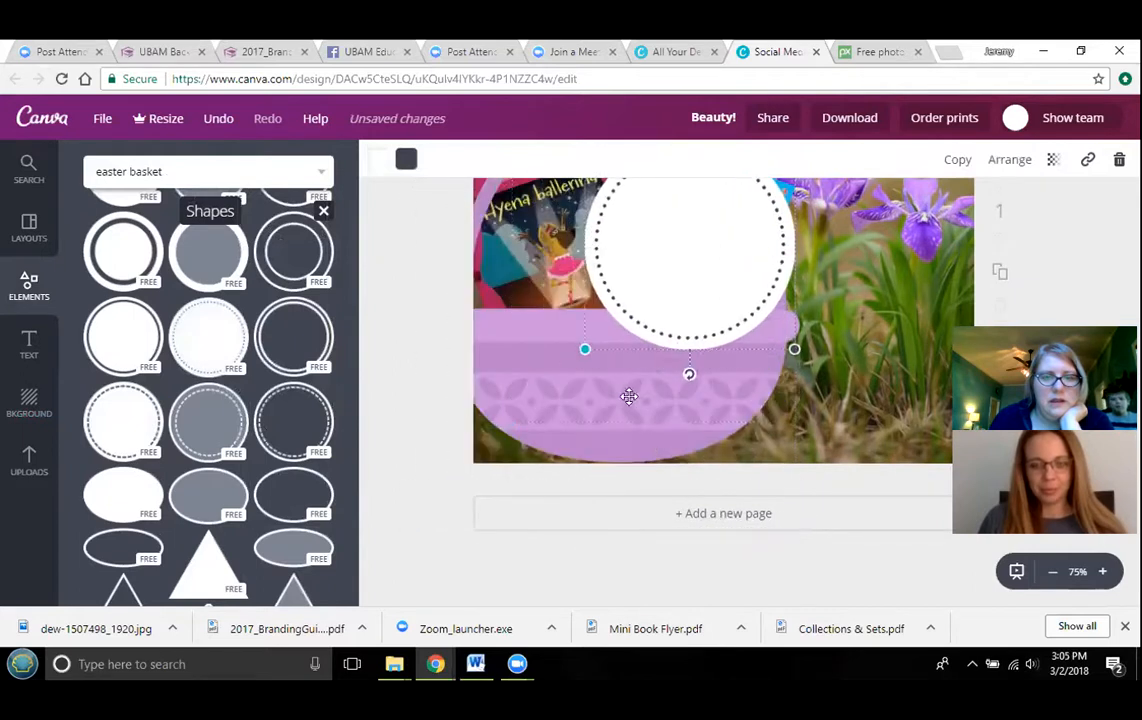
left_click_drag(686, 308, 489, 472)
scroll(673, 399, "up", 2)
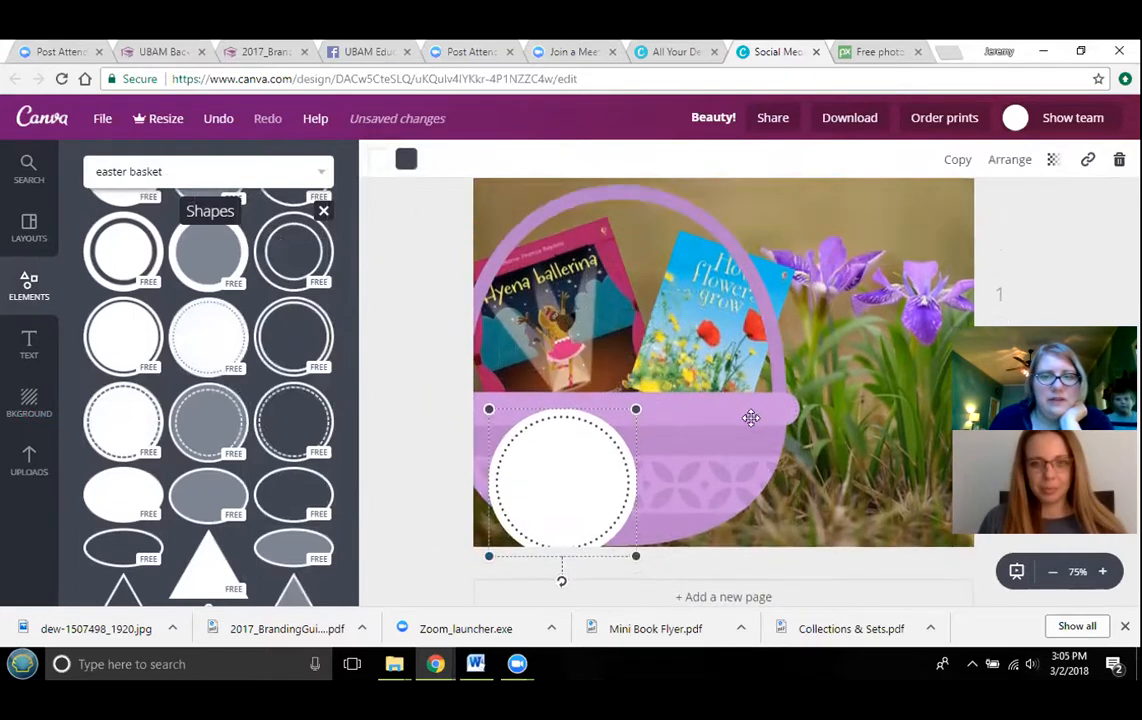
left_click_drag(720, 451, 720, 457)
left_click_drag(572, 519, 537, 526)
- Enlarge the basket illustration slightly
scroll(790, 403, "up", 2)
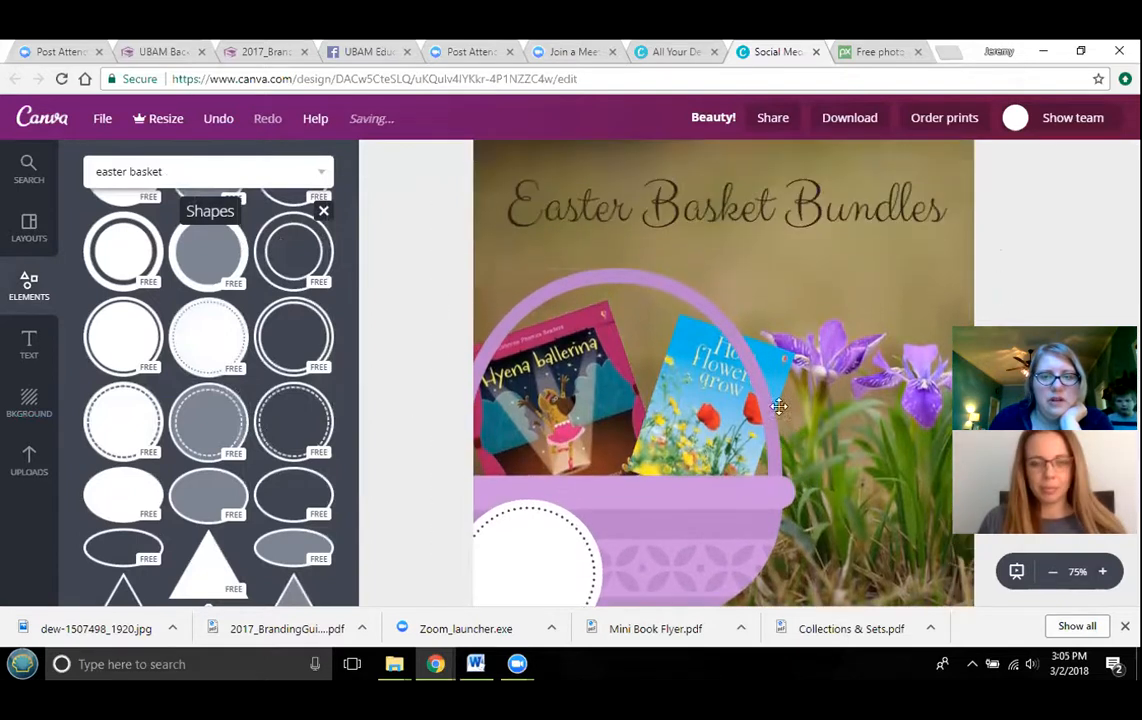
left_click(716, 476)
left_click_drag(793, 265, 827, 243)
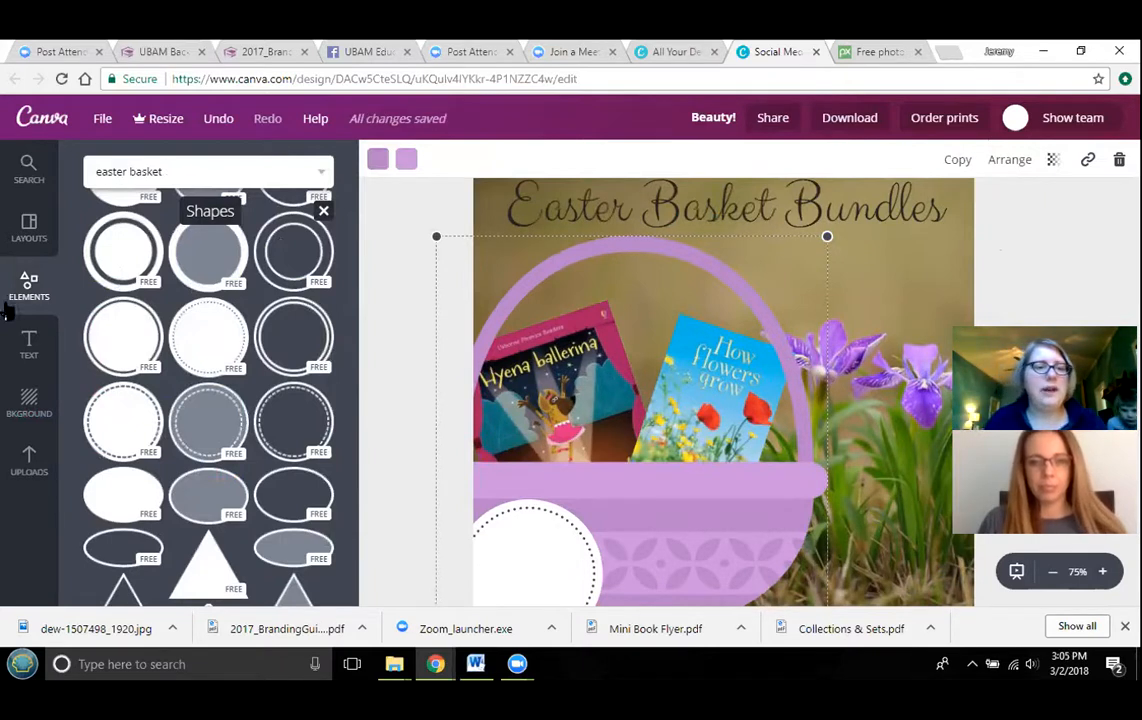
- Add a heading reading "$12" and move it onto the dotted circle
left_click(28, 345)
scroll(232, 250, "up", 1)
left_click(212, 277)
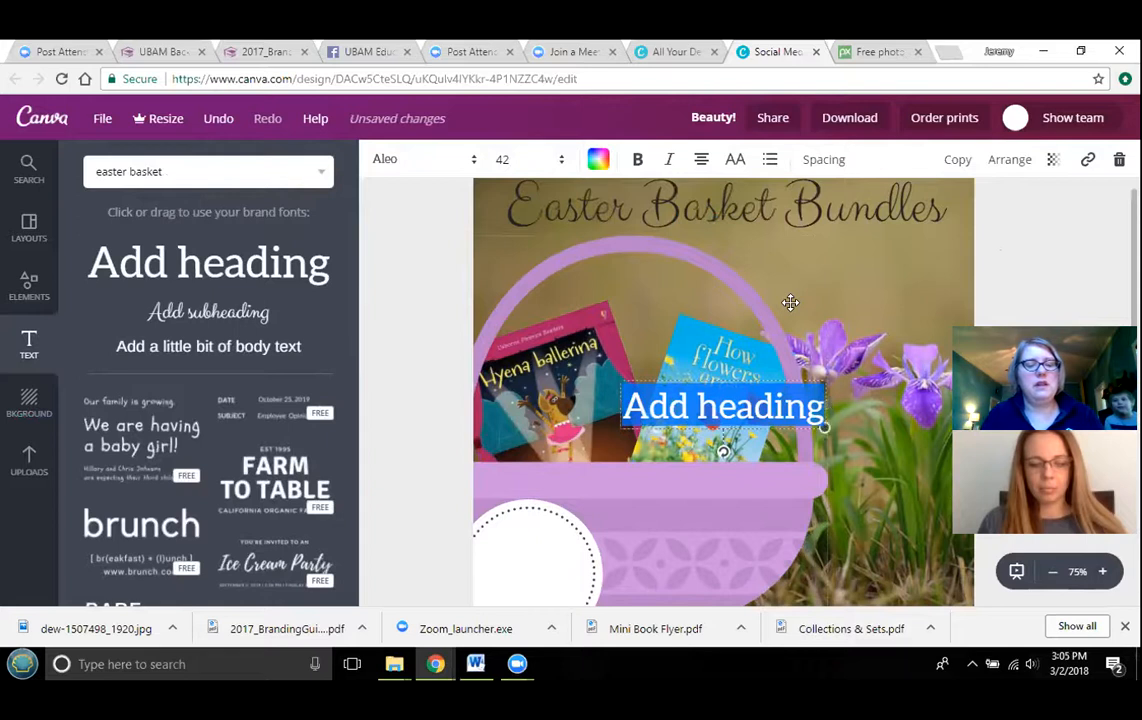
type("$12")
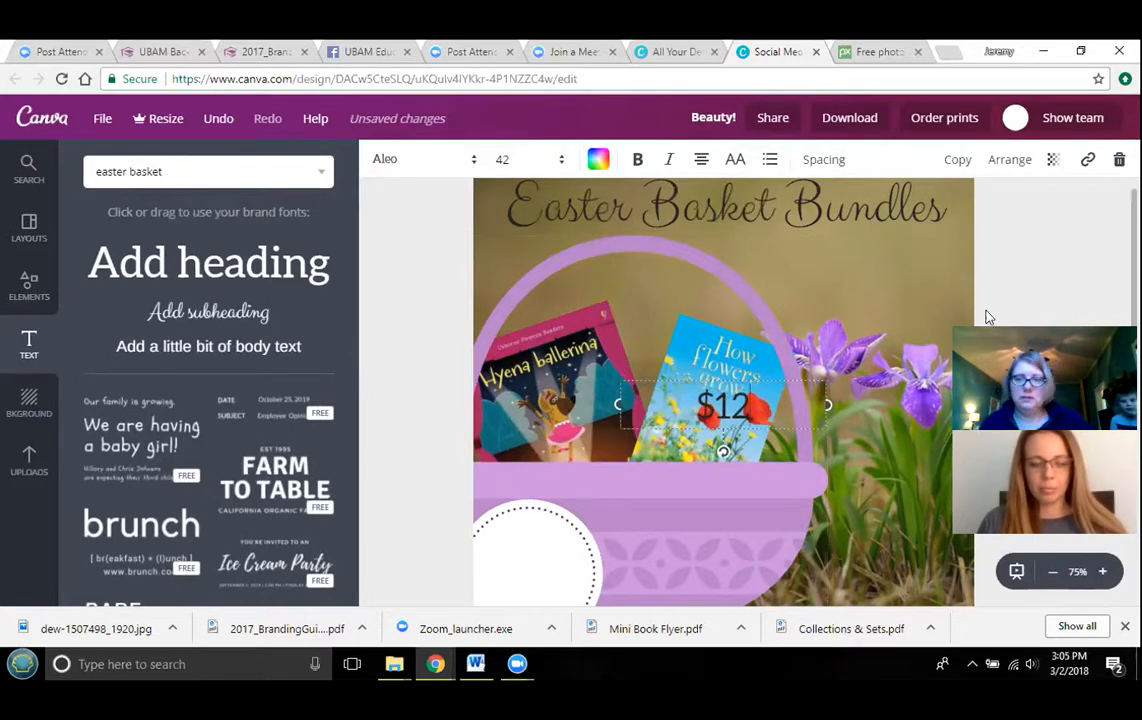
left_click(1048, 268)
left_click_drag(737, 402, 552, 550)
- Set the price text's font size to 56
scroll(1045, 212, "down", 2)
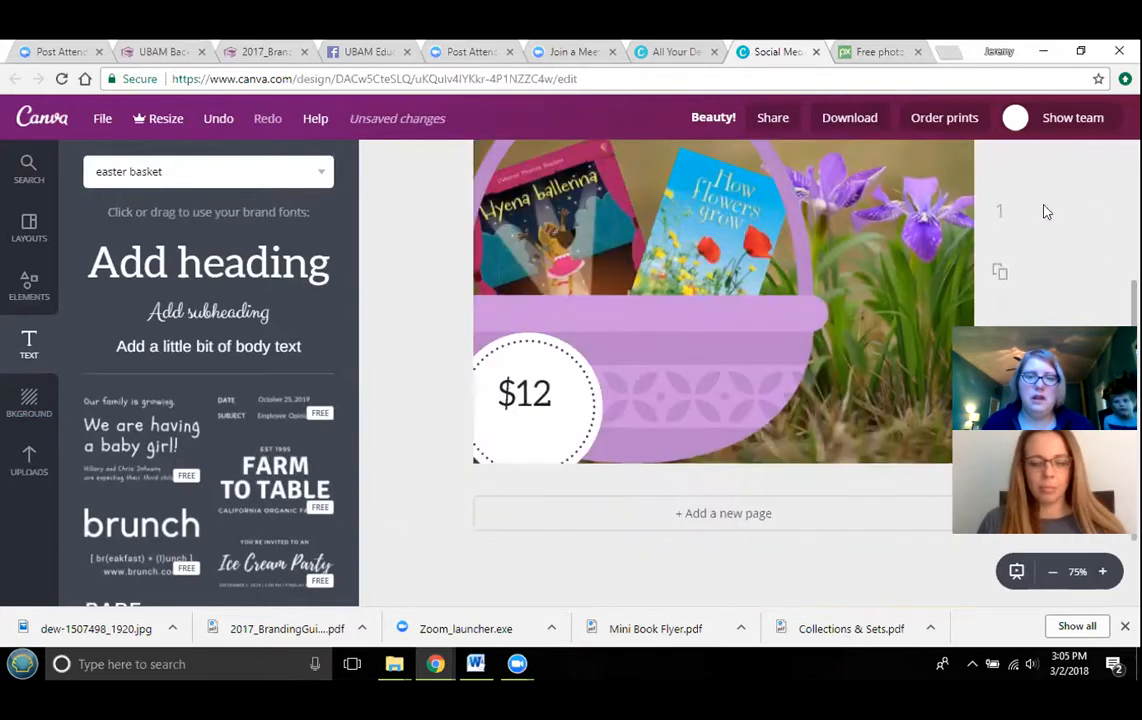
left_click(512, 387)
scroll(561, 250, "up", 1)
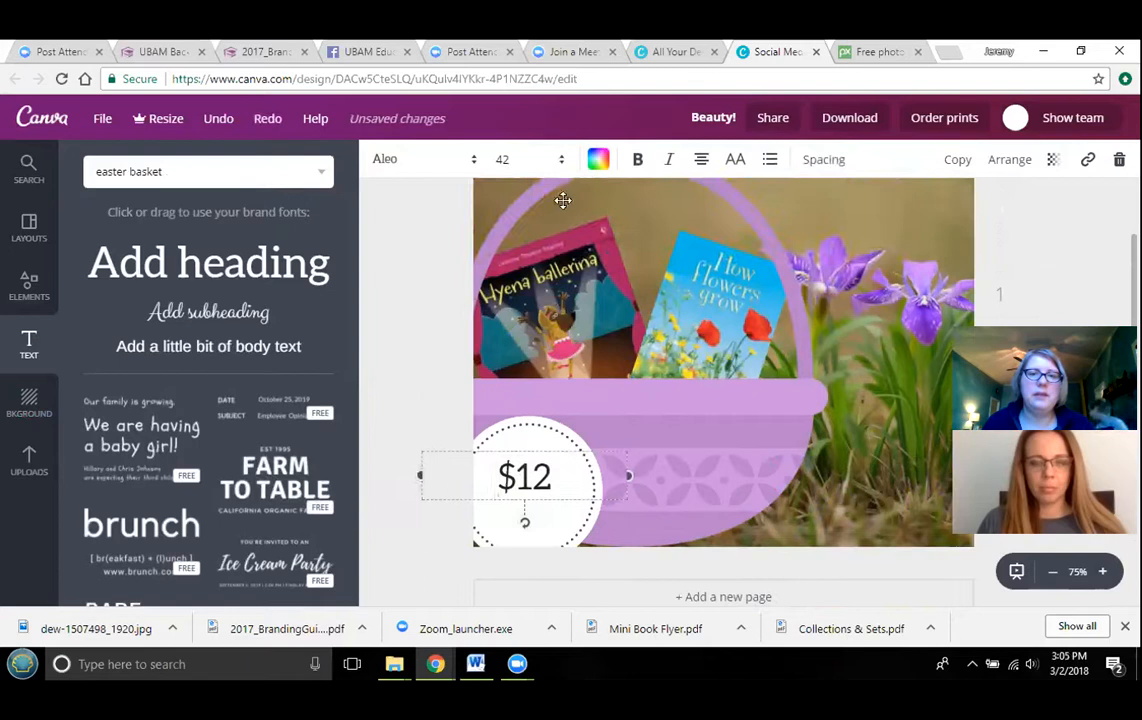
left_click(558, 160)
left_click(506, 406)
scroll(765, 383, "down", 1)
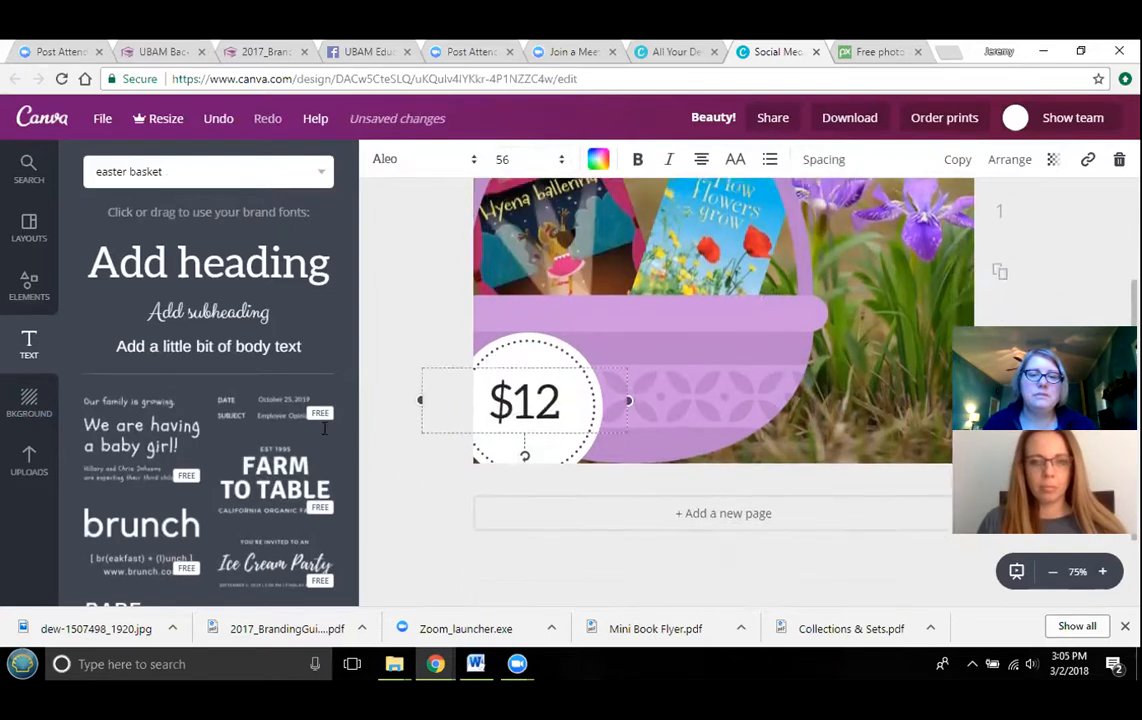
left_click(405, 449)
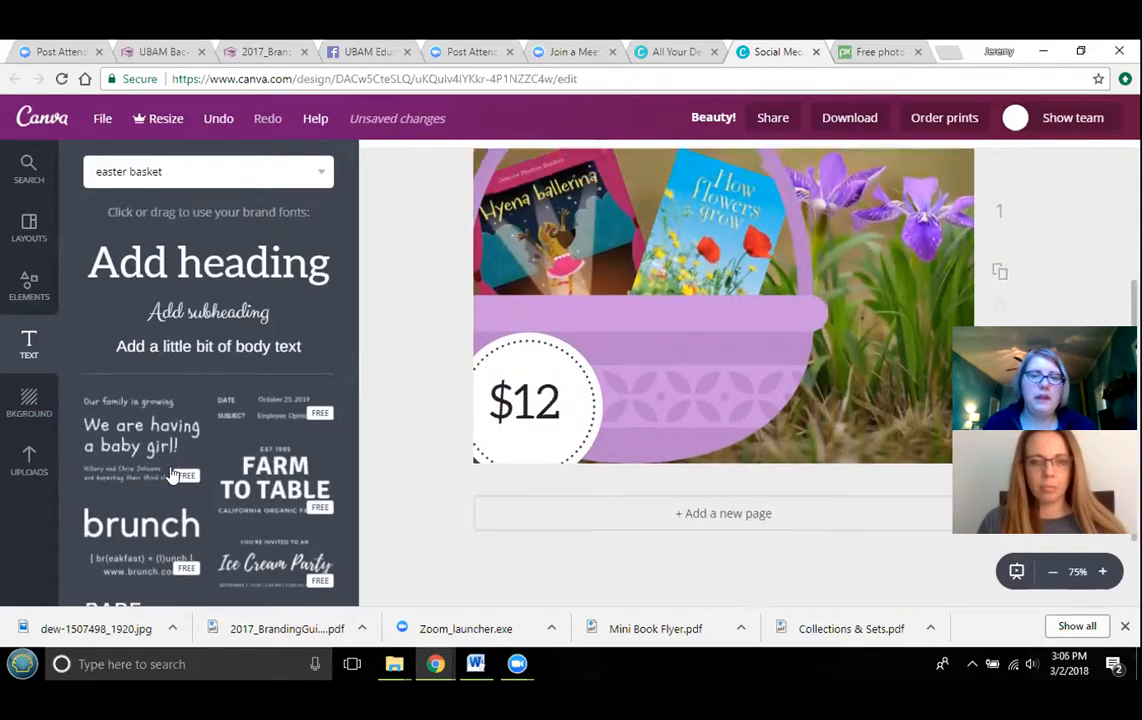
- Place the Usborne Books & More independent consultant logo from your uploads in the page's lower-right corner
left_click(29, 457)
scroll(215, 400, "down", 5)
scroll(213, 381, "down", 10)
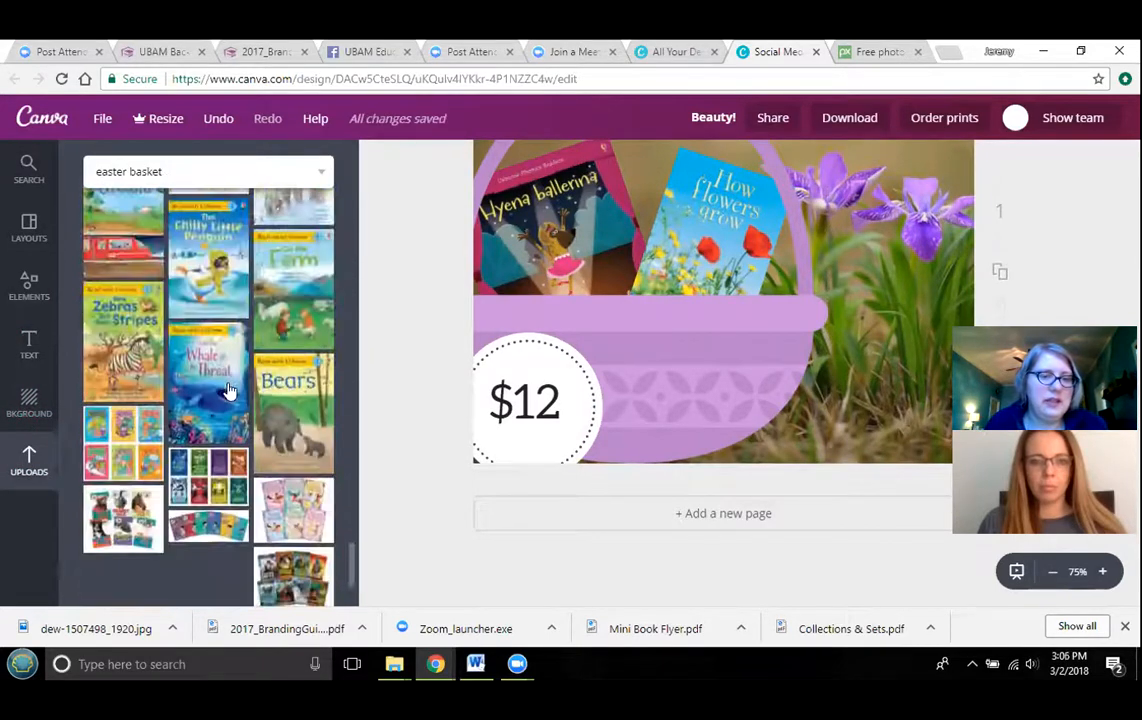
scroll(338, 375, "down", 5)
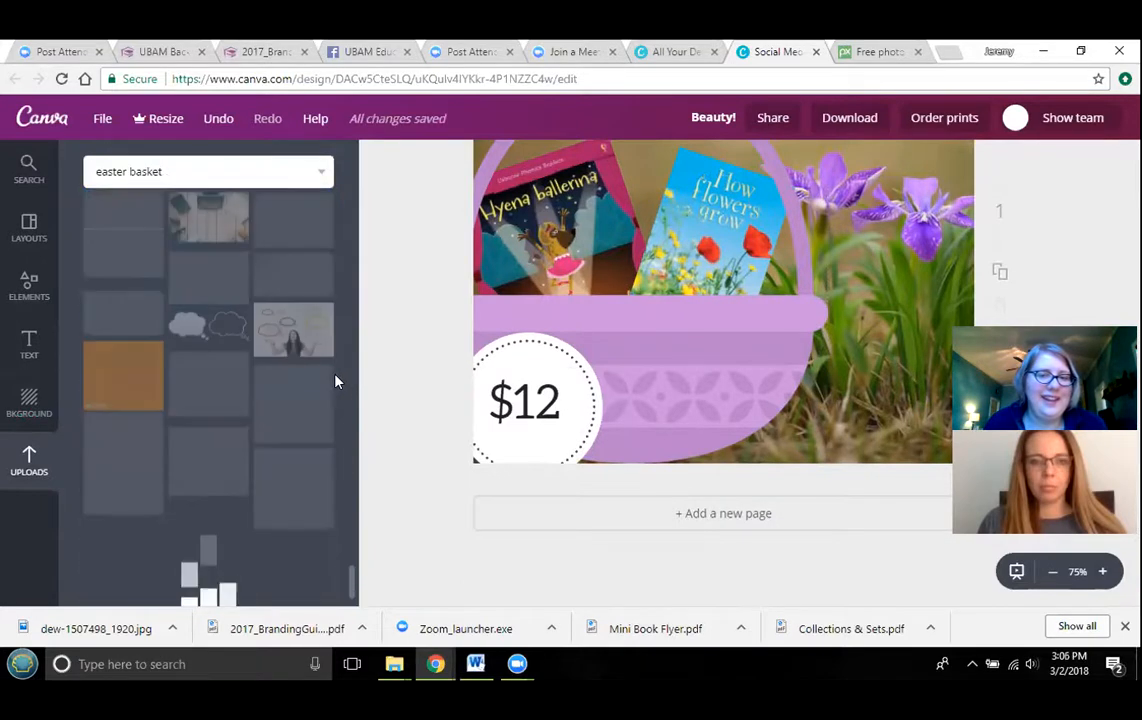
scroll(330, 386, "down", 5)
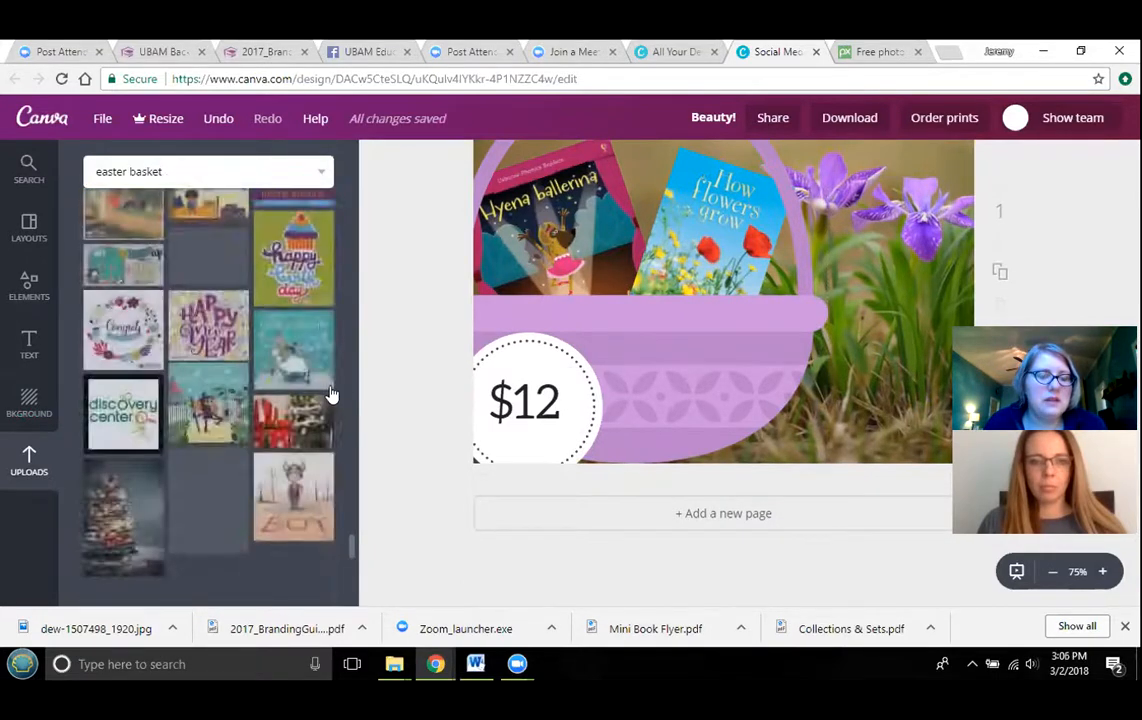
scroll(305, 385, "down", 5)
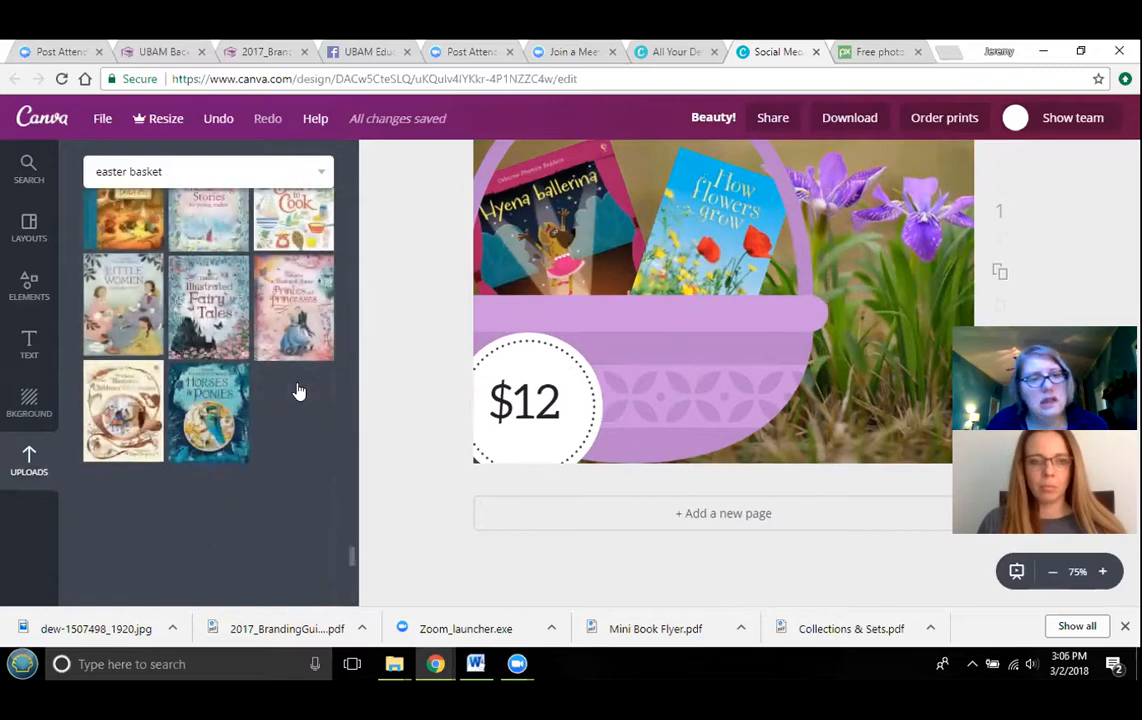
scroll(285, 385, "down", 5)
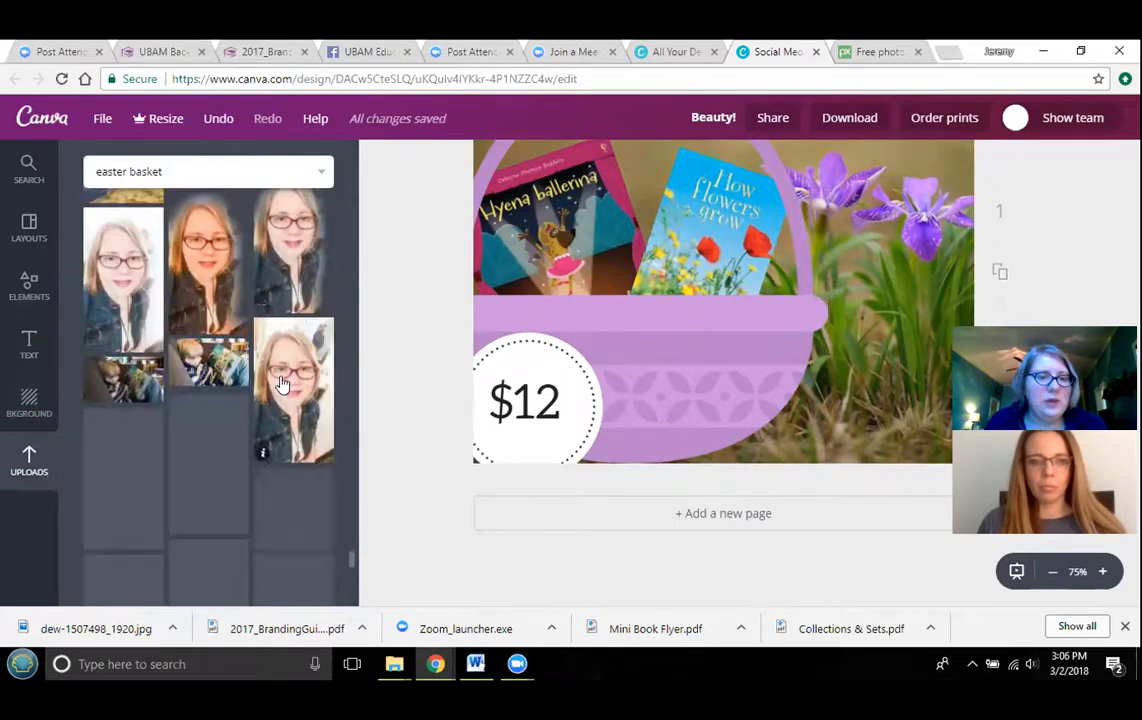
scroll(279, 381, "down", 8)
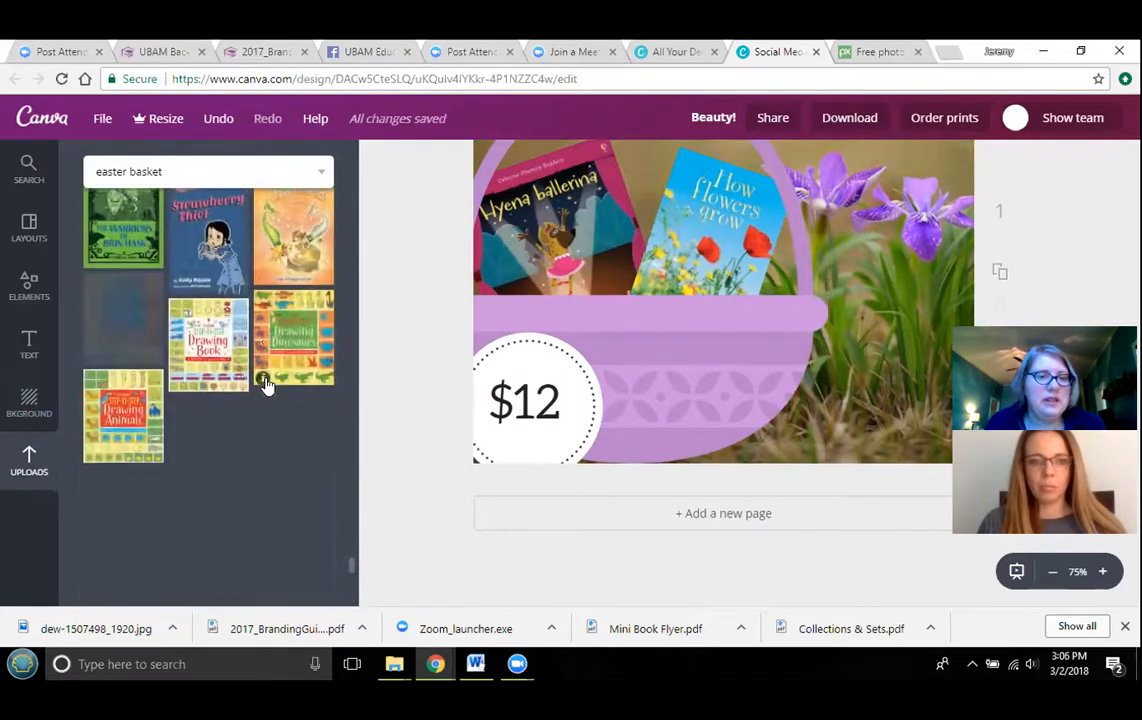
scroll(265, 383, "down", 3)
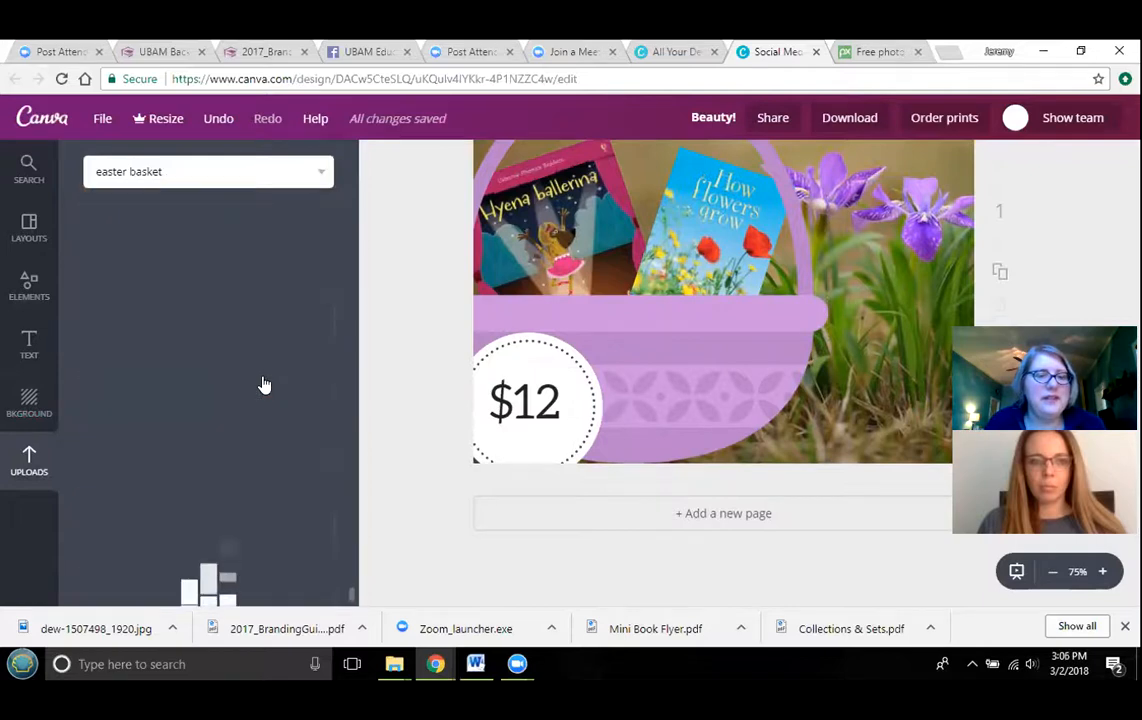
scroll(263, 380, "down", 4)
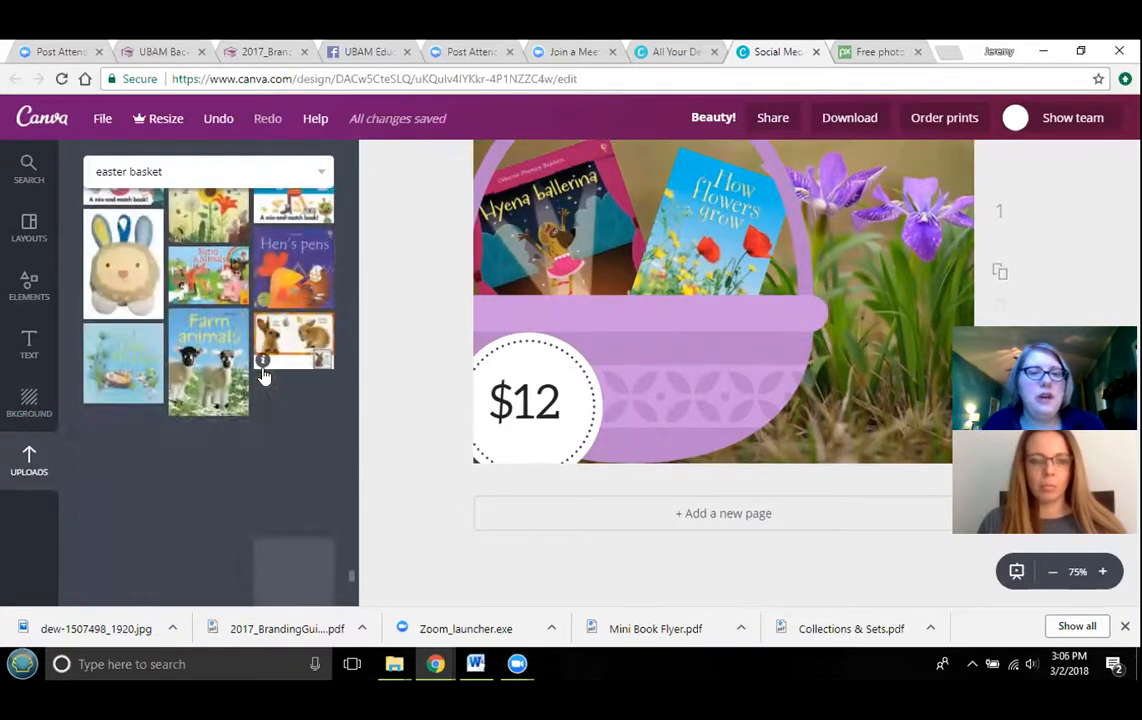
scroll(263, 375, "down", 5)
scroll(263, 375, "down", 5)
scroll(263, 378, "down", 10)
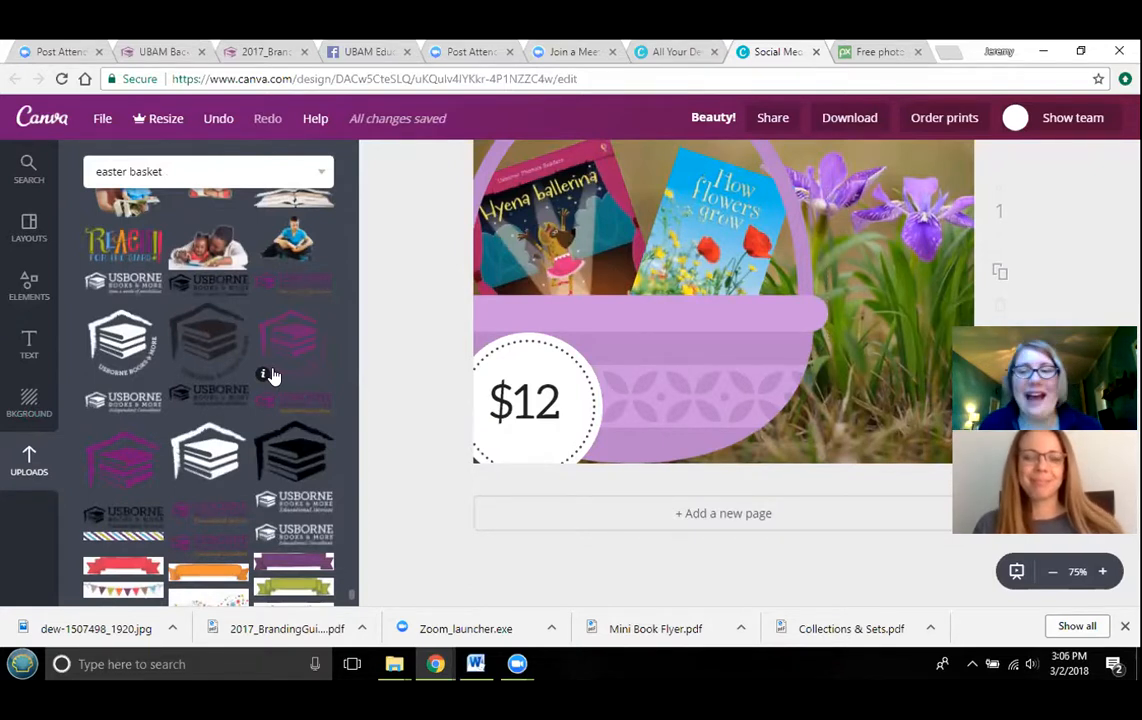
scroll(270, 380, "down", 1)
scroll(268, 383, "down", 3)
scroll(255, 395, "up", 4)
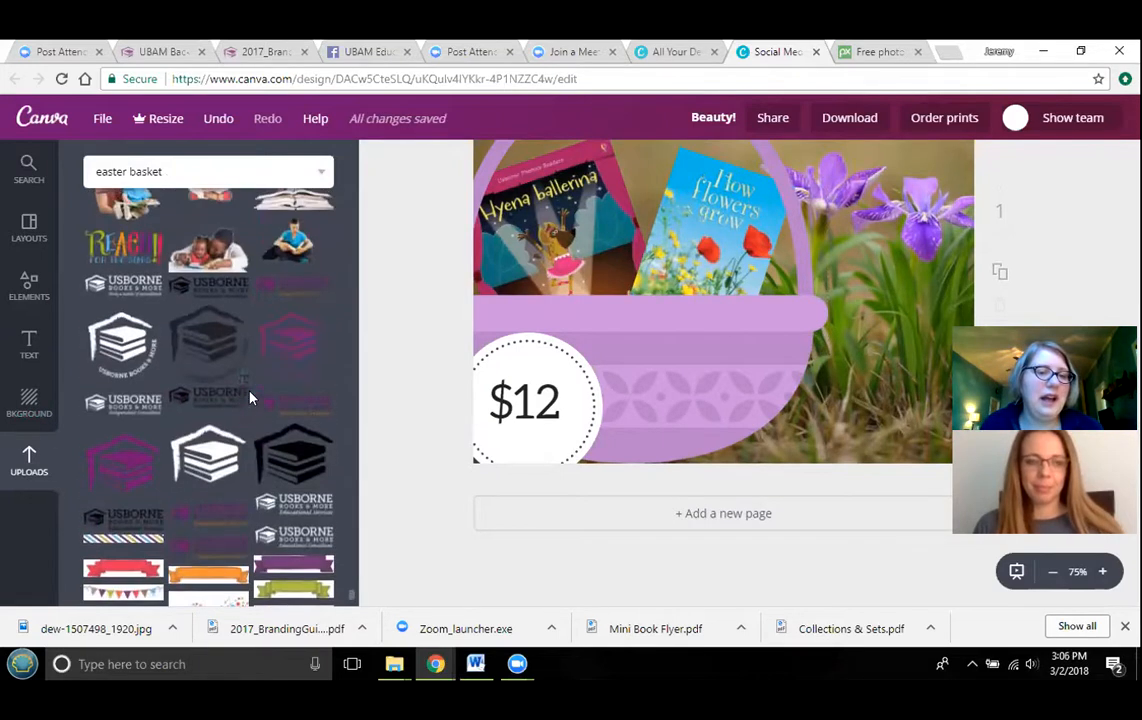
scroll(250, 398, "down", 2)
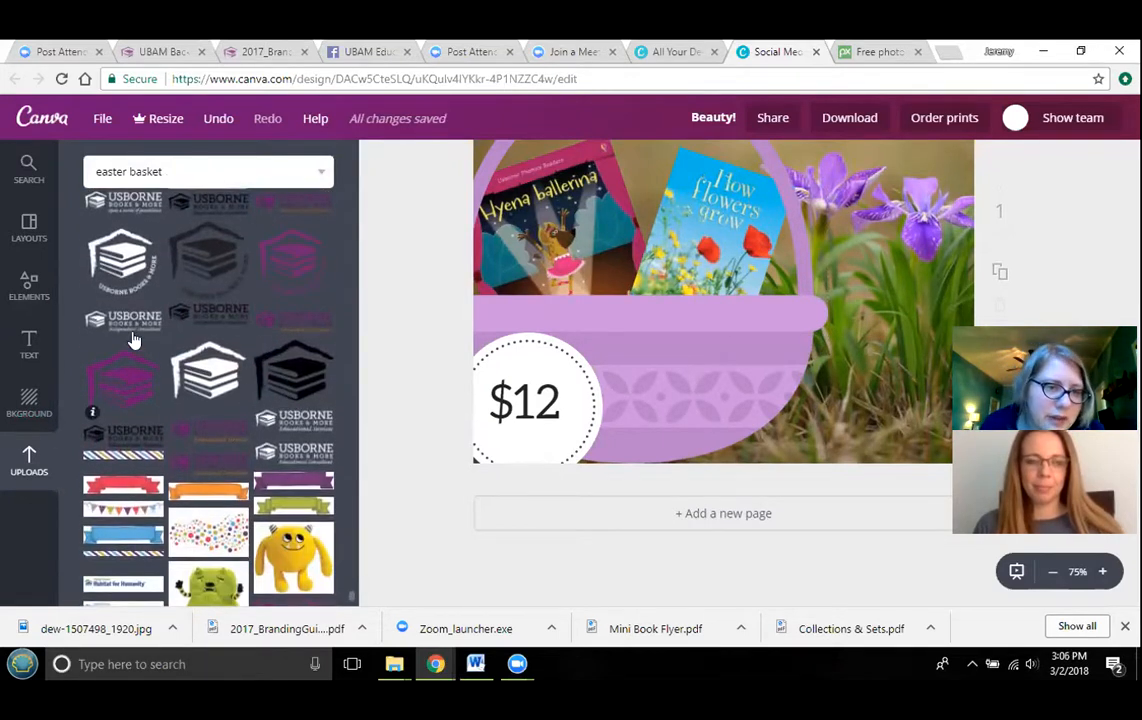
left_click_drag(133, 341, 735, 352)
left_click_drag(571, 308, 831, 401)
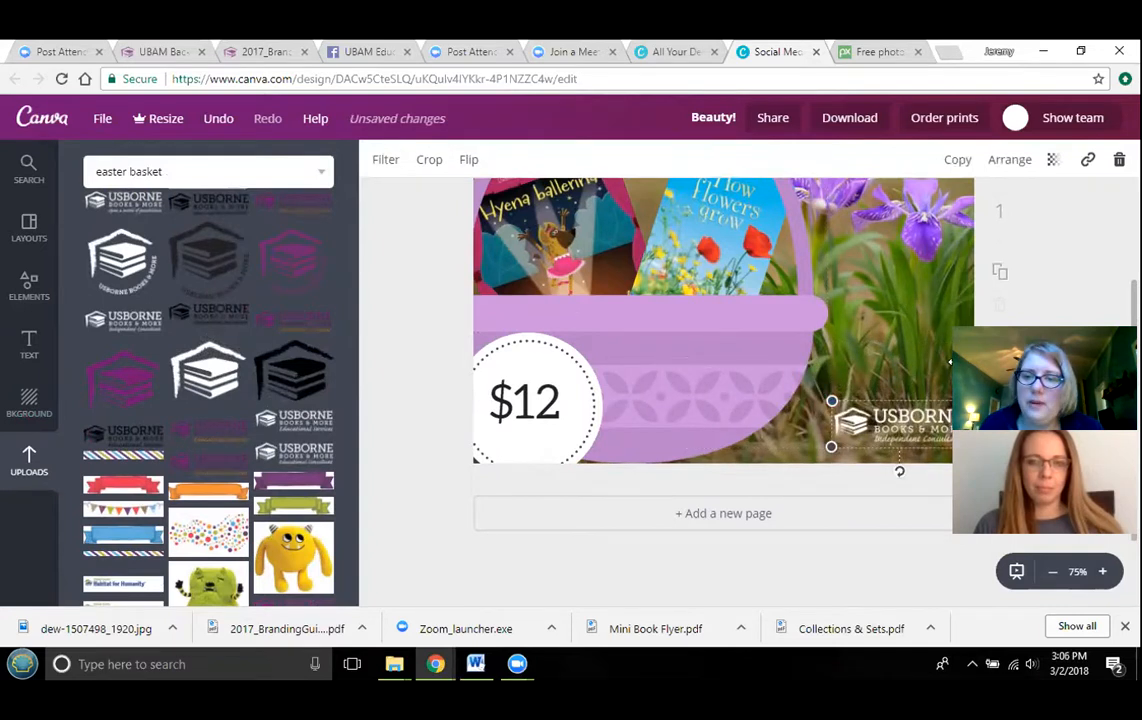
left_click_drag(945, 421, 941, 429)
left_click(1012, 380)
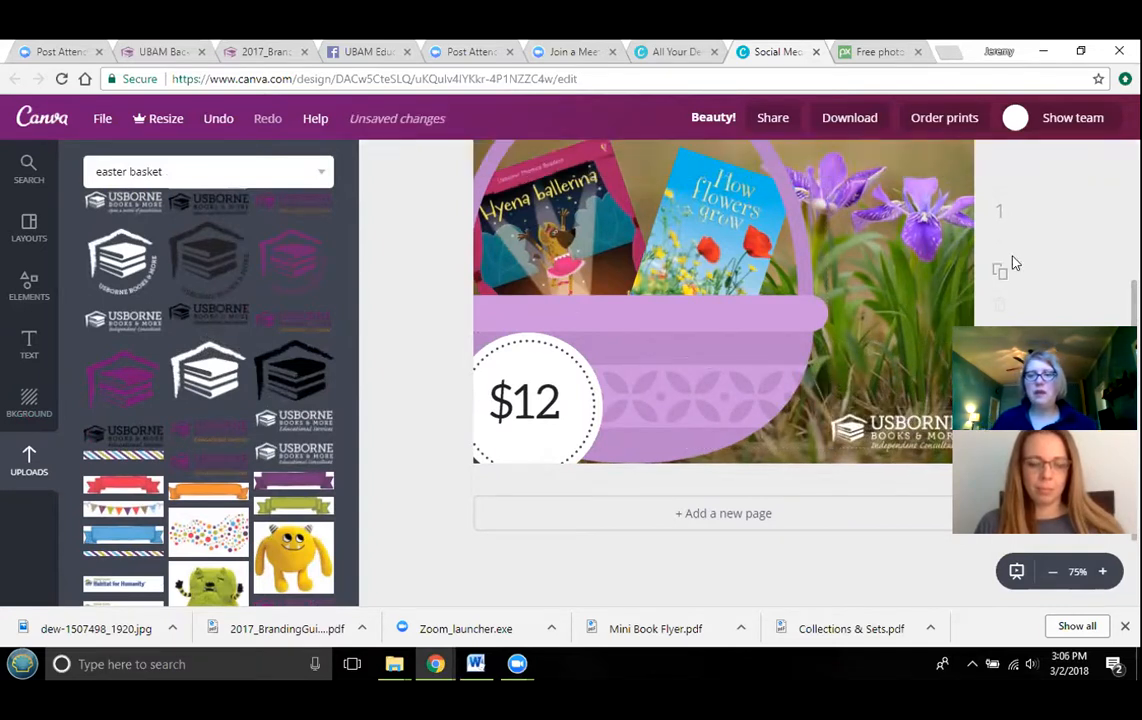
scroll(1029, 291, "up", 1)
left_click(1055, 574)
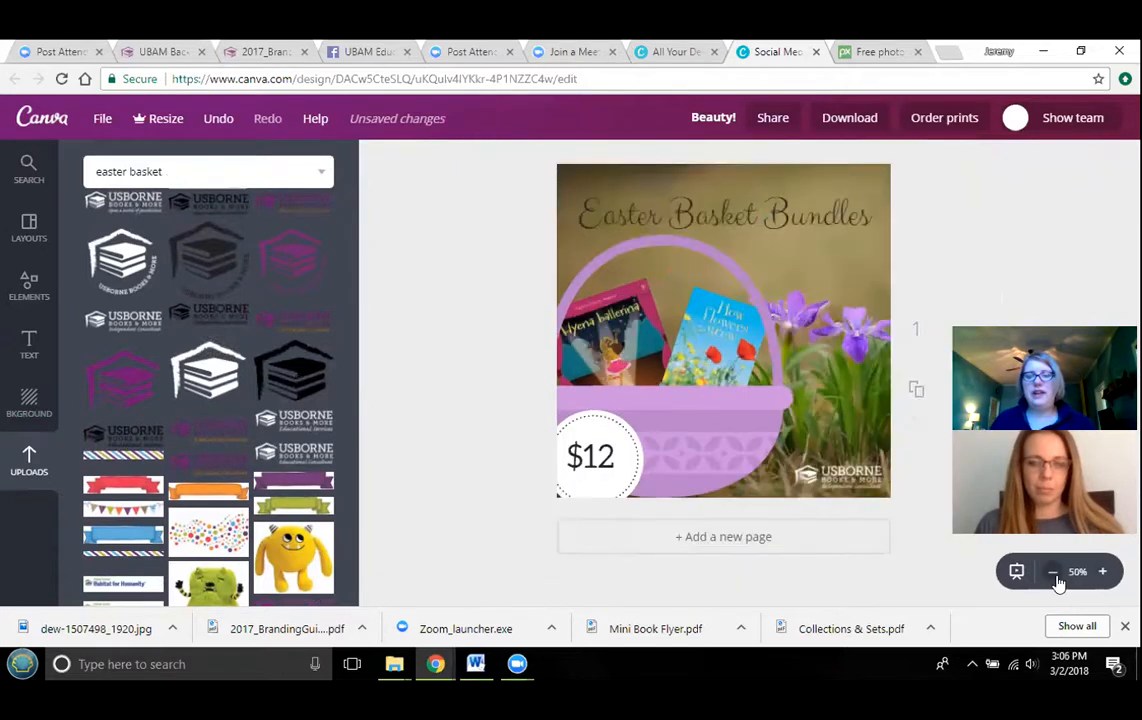
left_click(762, 215)
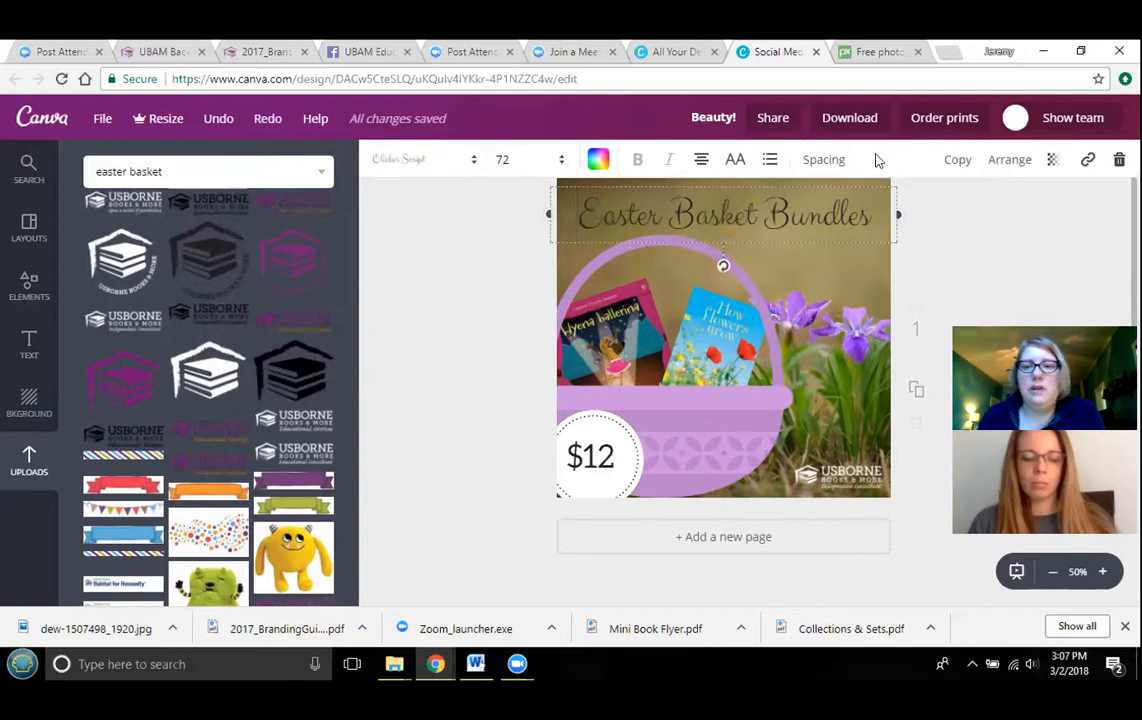
left_click(1004, 231)
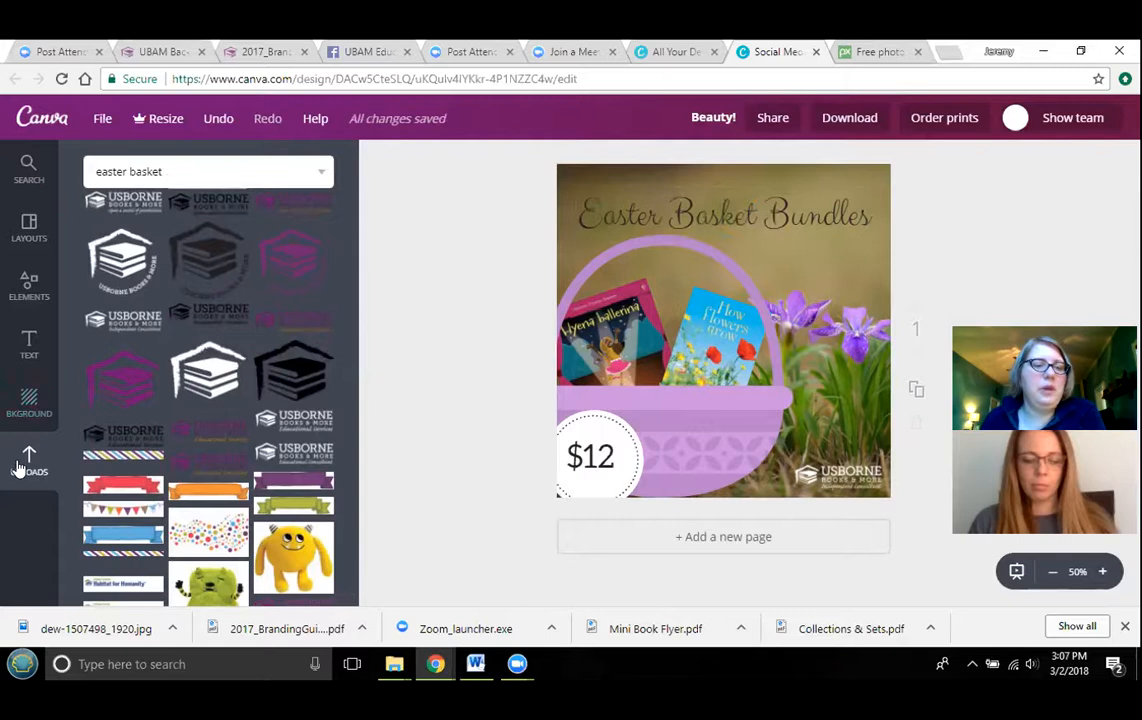
left_click(41, 295)
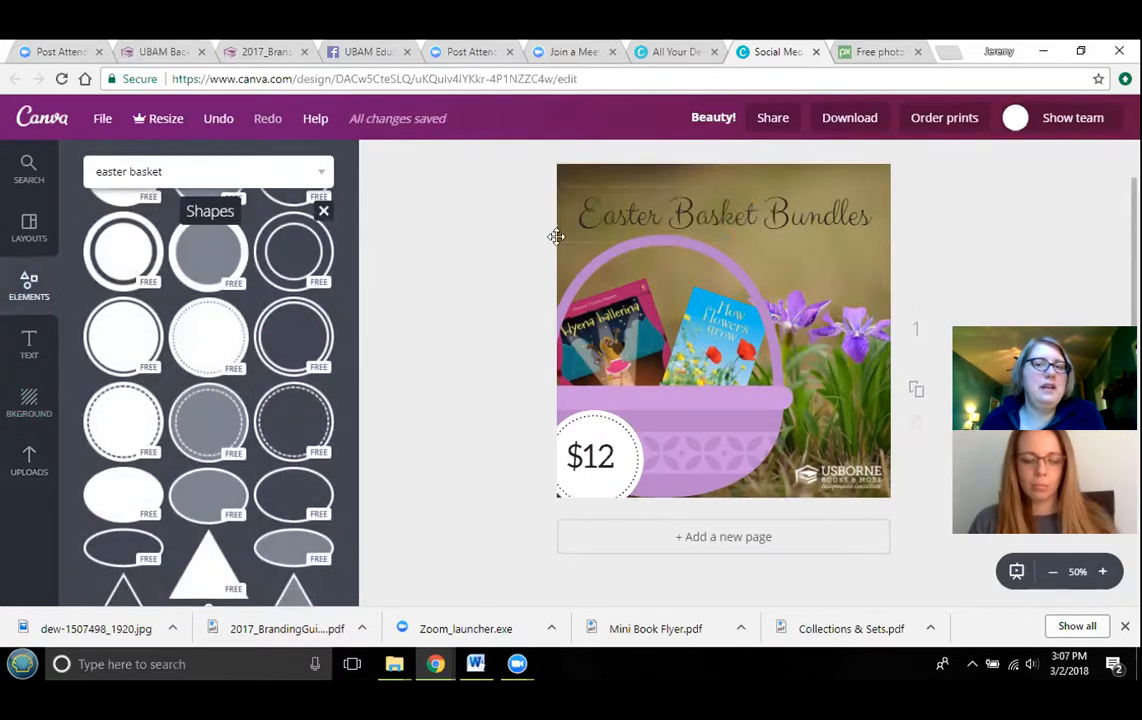
- Add a square shape and resize it into a banner stretching across the top of the page over the title
scroll(175, 410, "down", 3)
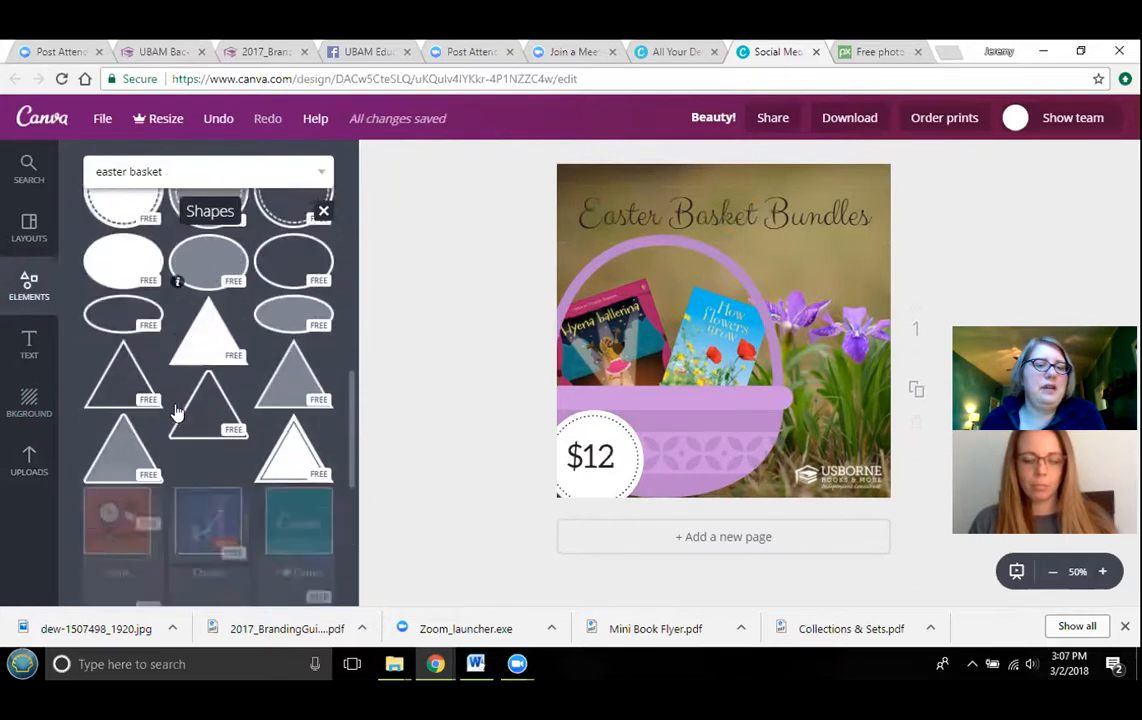
scroll(175, 410, "up", 6)
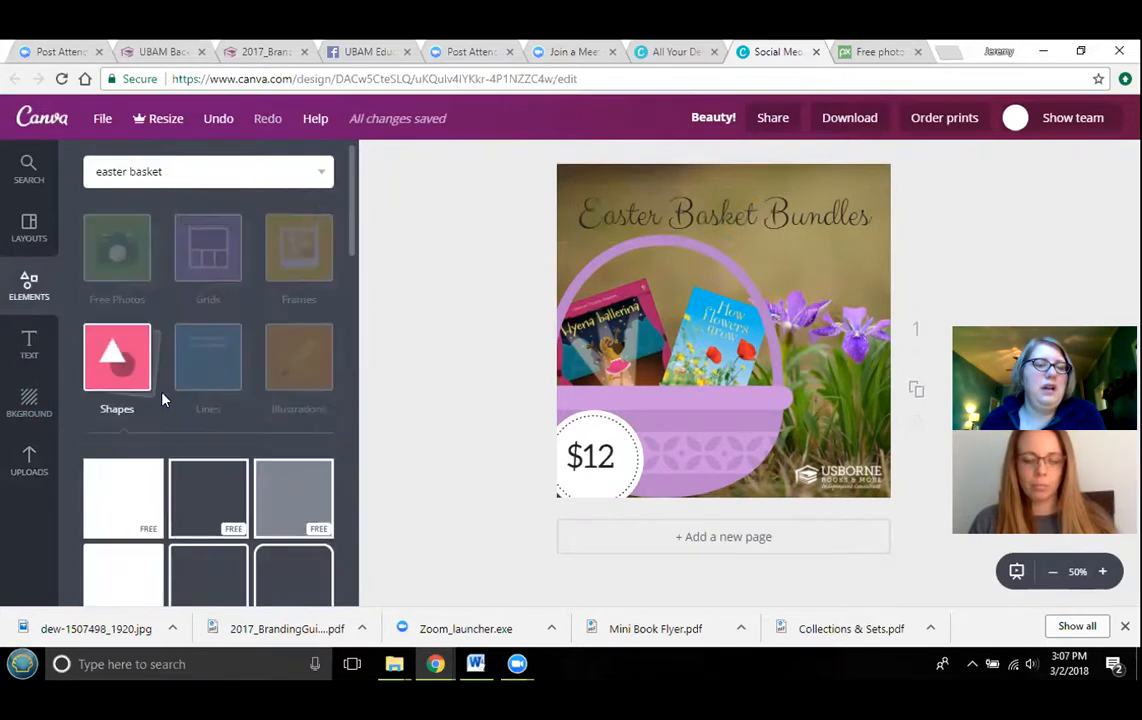
scroll(163, 400, "down", 2)
left_click(148, 333)
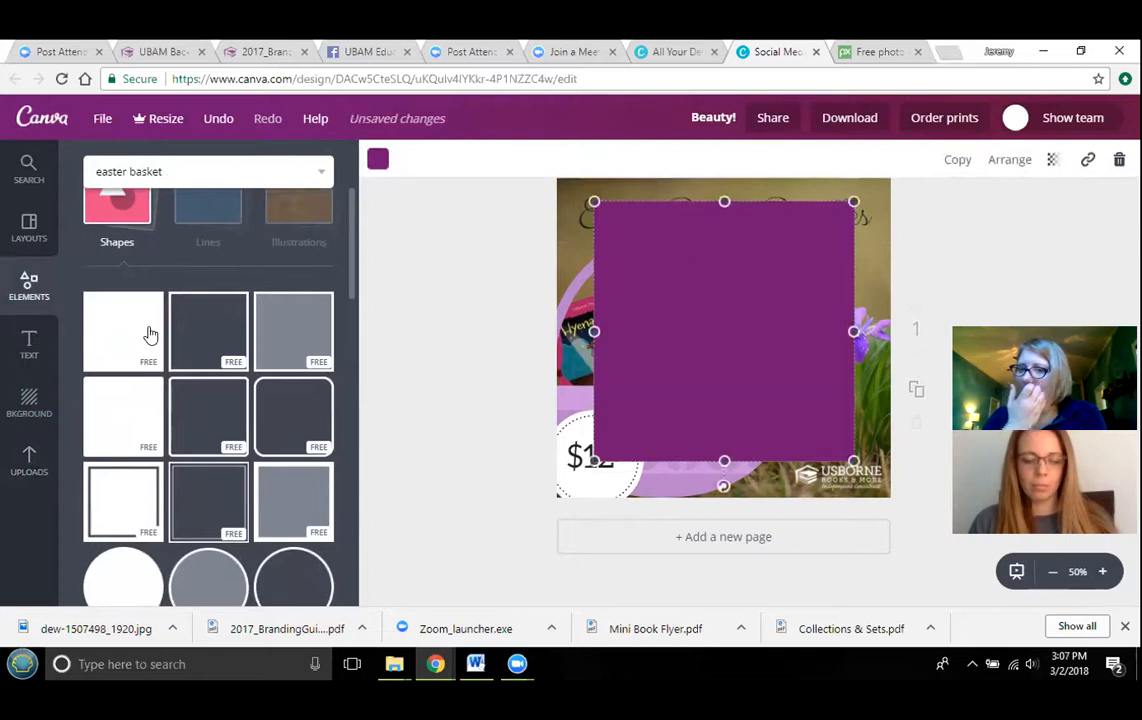
left_click_drag(723, 463, 724, 252)
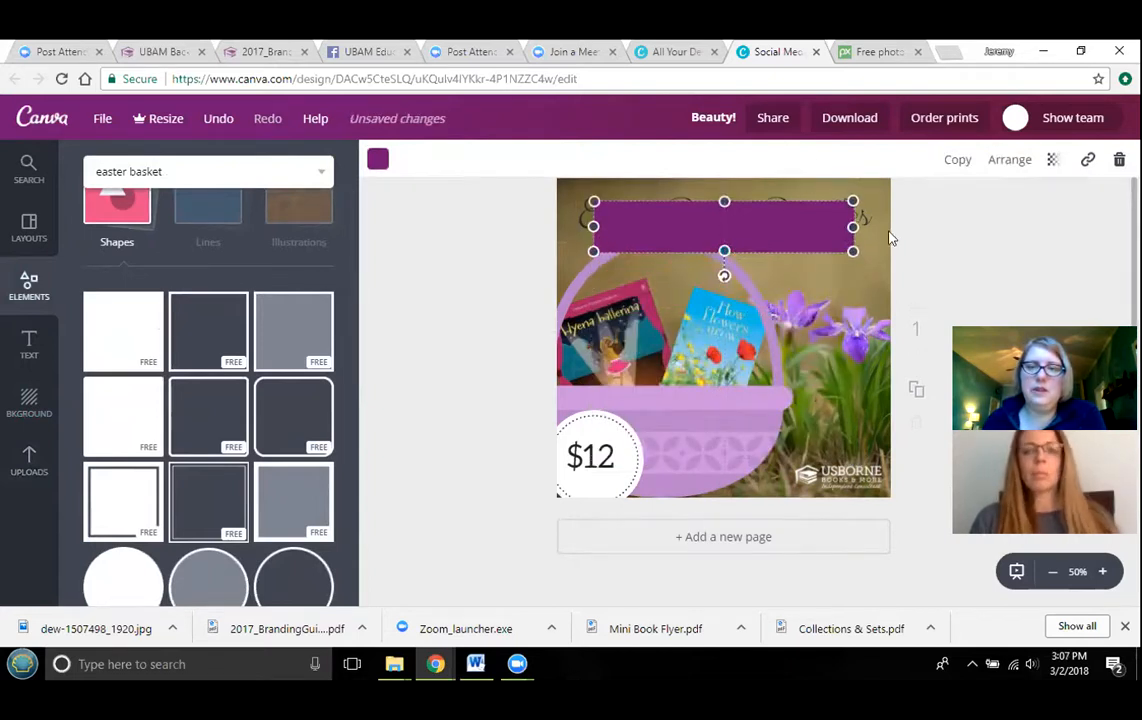
left_click_drag(853, 226, 903, 226)
left_click_drag(600, 225, 542, 228)
left_click_drag(688, 218, 718, 190)
left_click_drag(871, 215, 931, 215)
left_click_drag(736, 205, 724, 205)
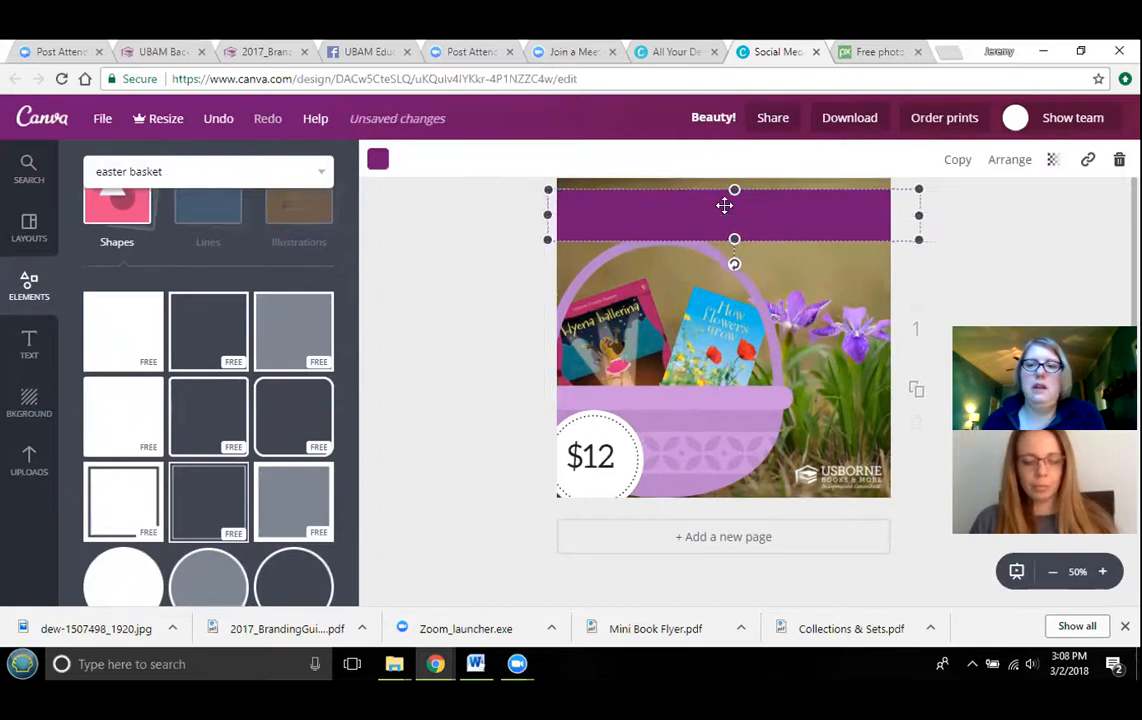
left_click(1119, 160)
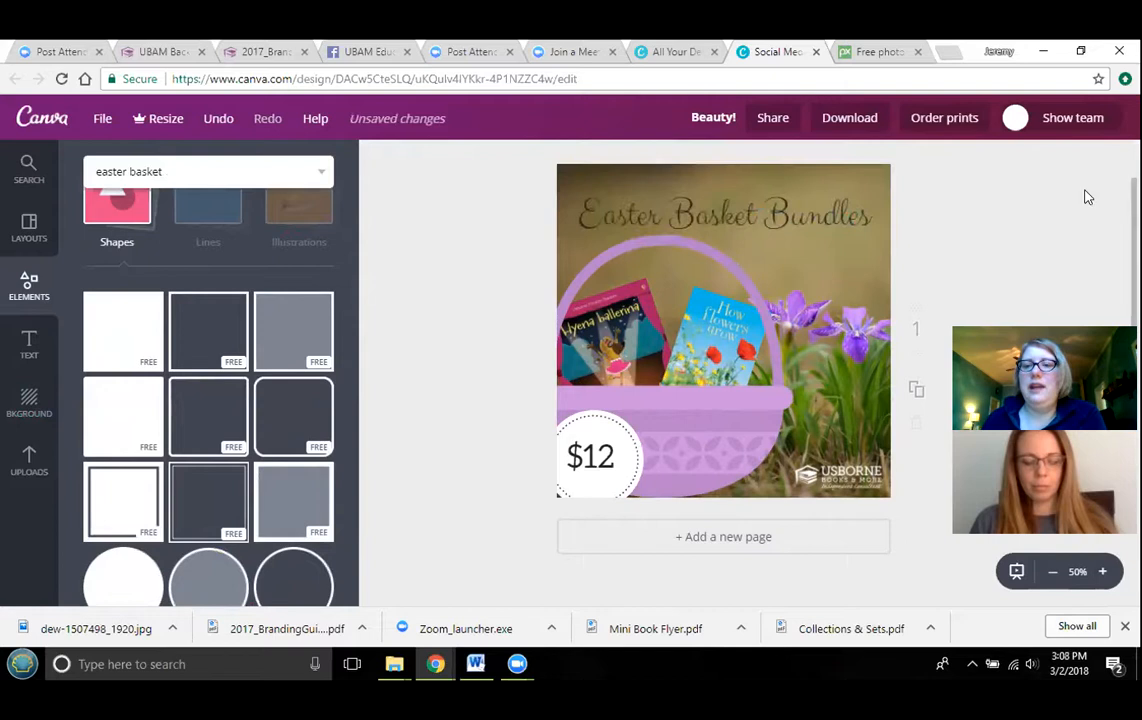
left_click(793, 213)
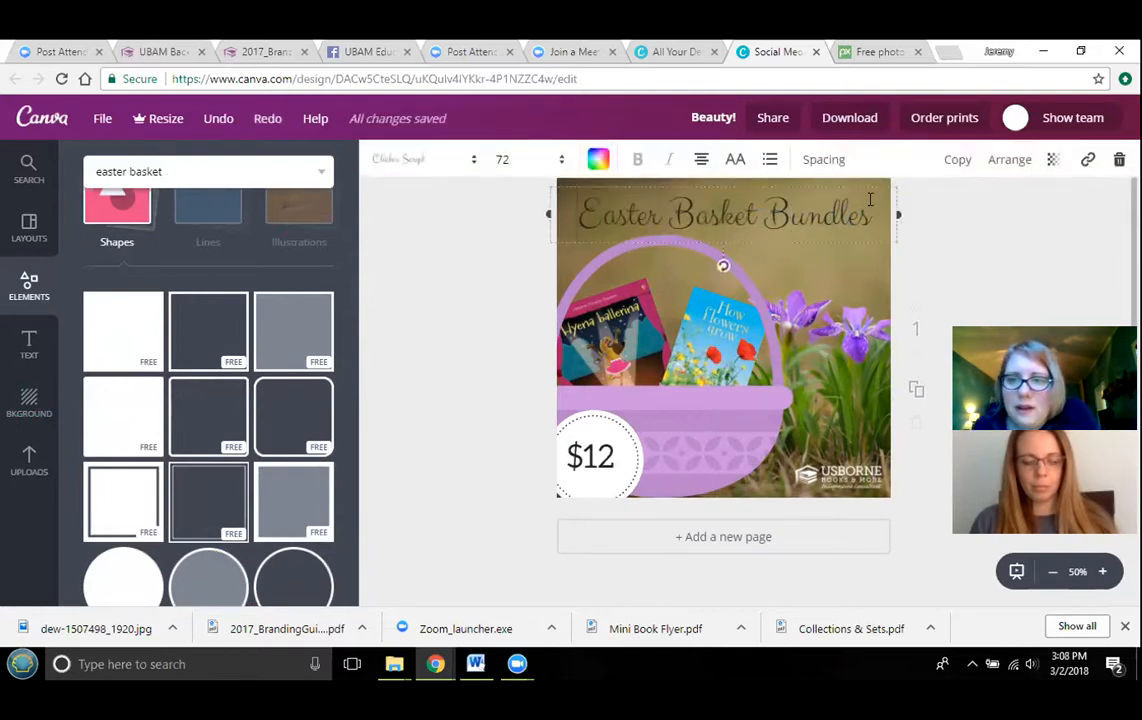
left_click(216, 126)
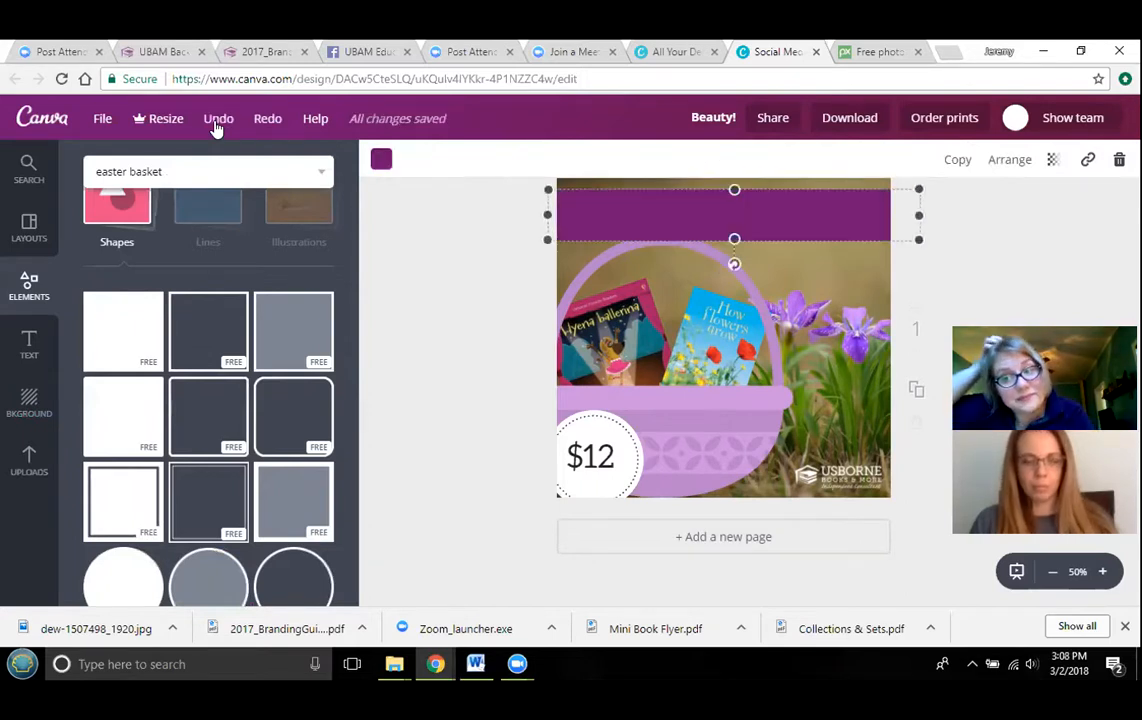
- Send the banner behind the title text and set its transparency to about 34
left_click(1022, 166)
left_click(968, 235)
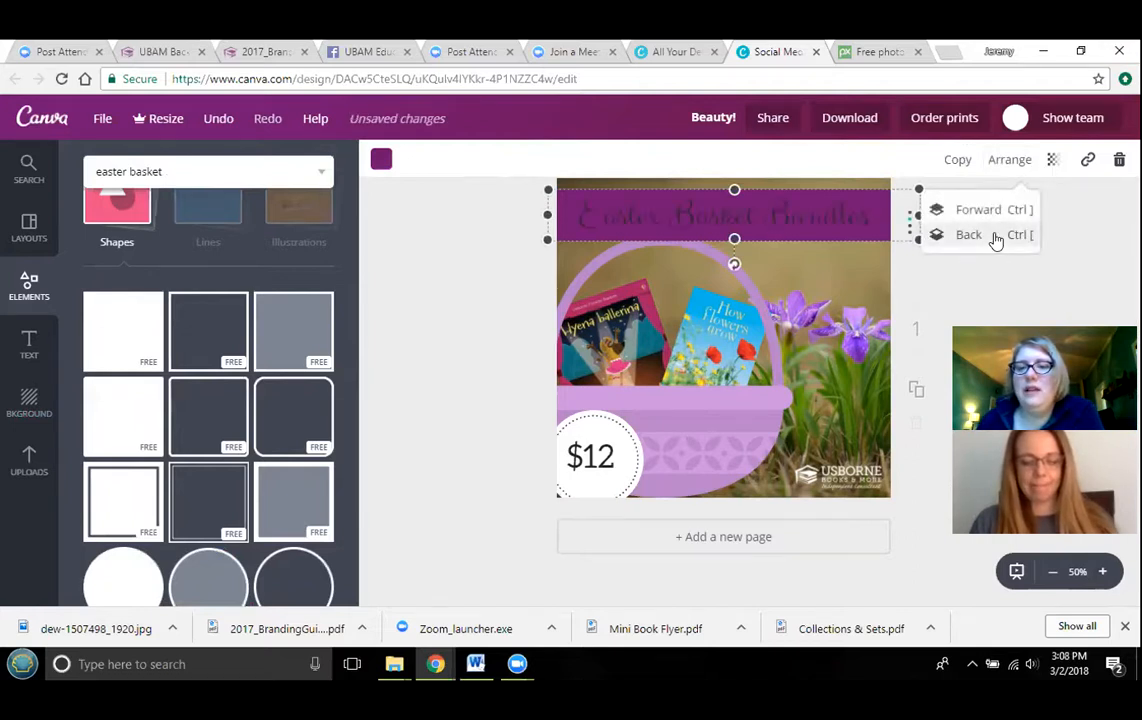
left_click(1052, 162)
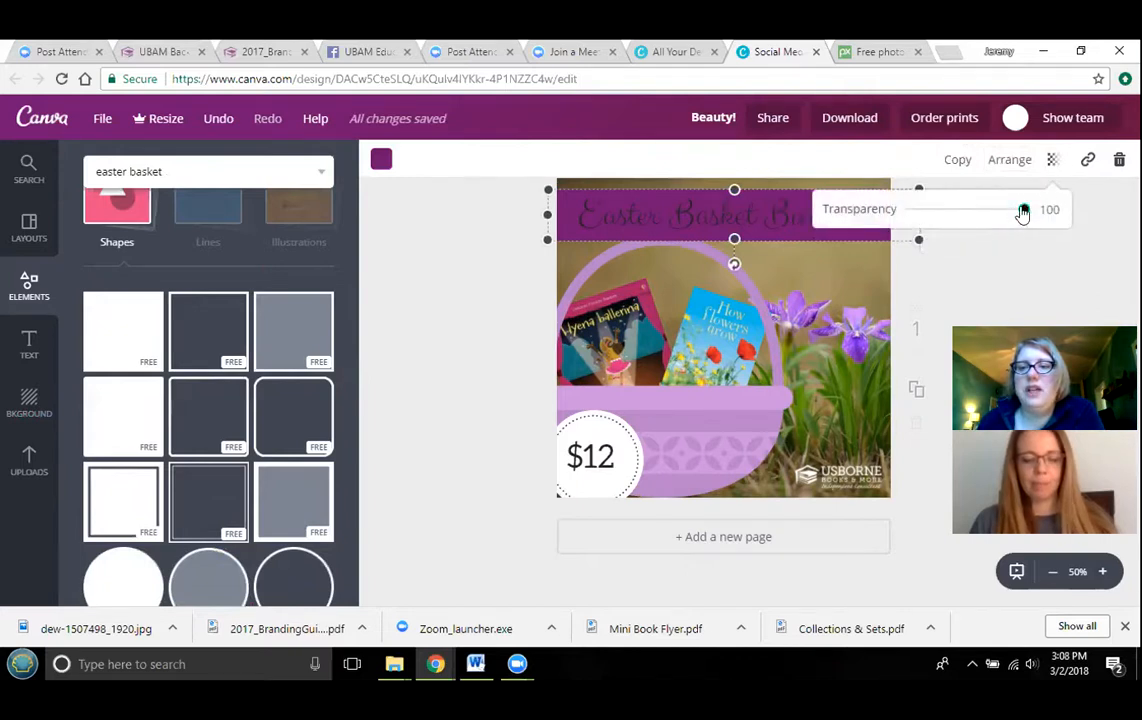
left_click_drag(1024, 211, 956, 219)
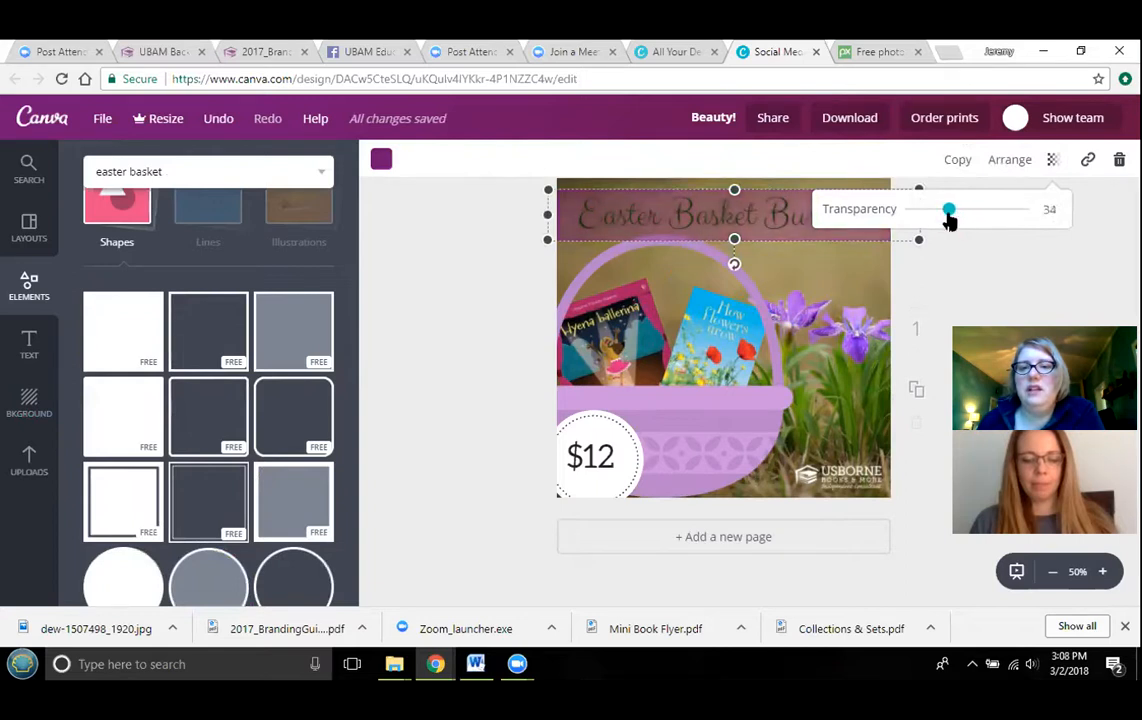
left_click(1073, 268)
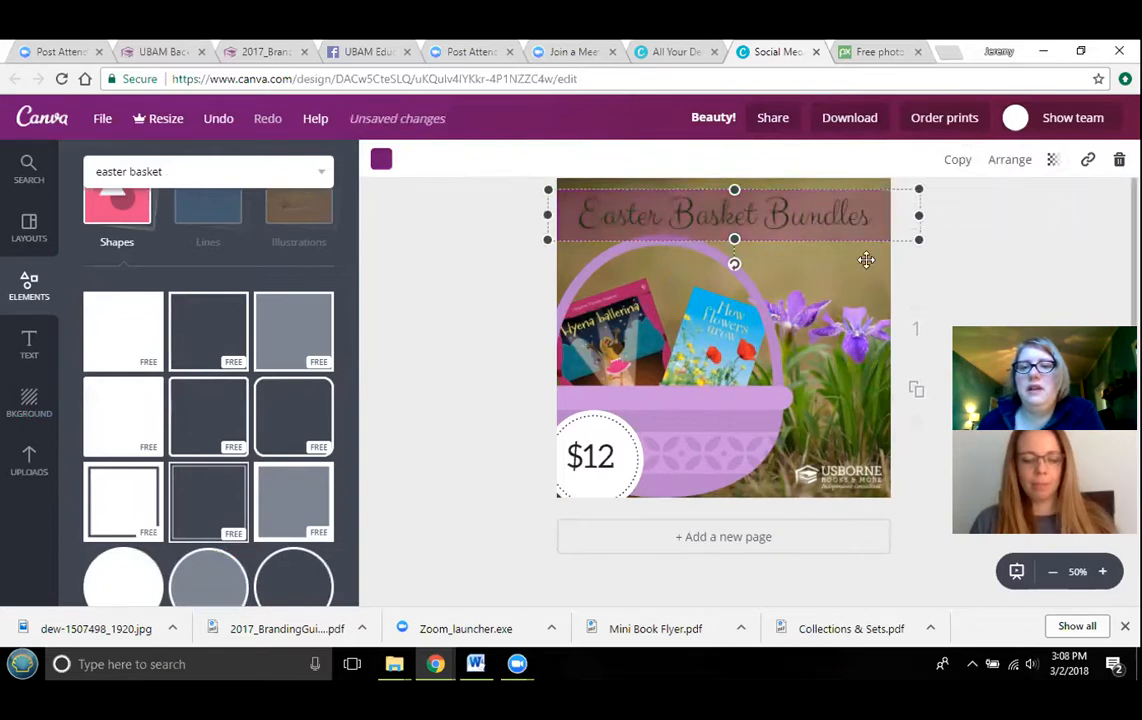
left_click(1002, 291)
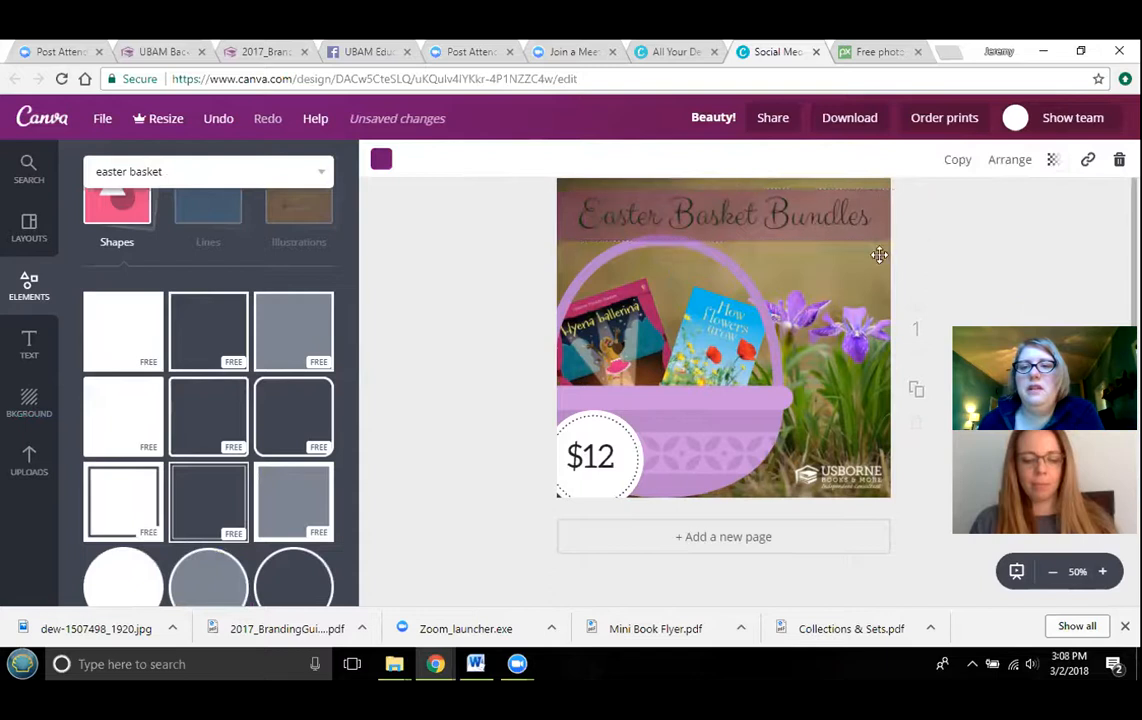
- Change the "Easter Basket Bundles" title's text colour to white
left_click(807, 217)
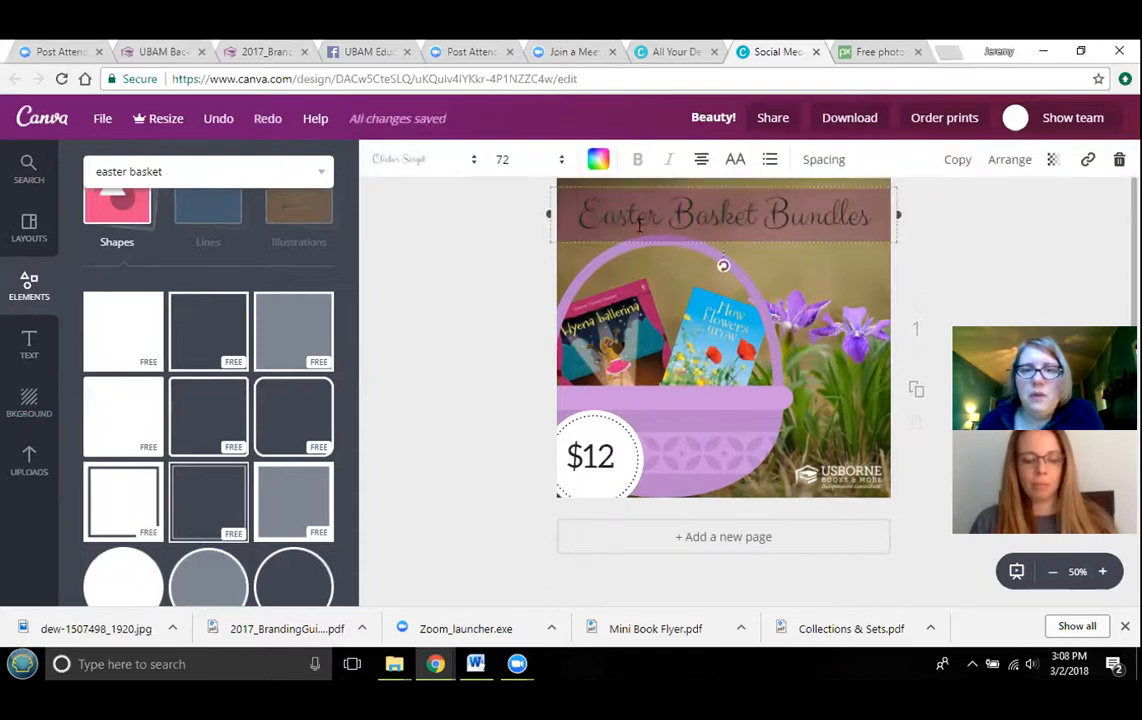
left_click(598, 159)
left_click(746, 448)
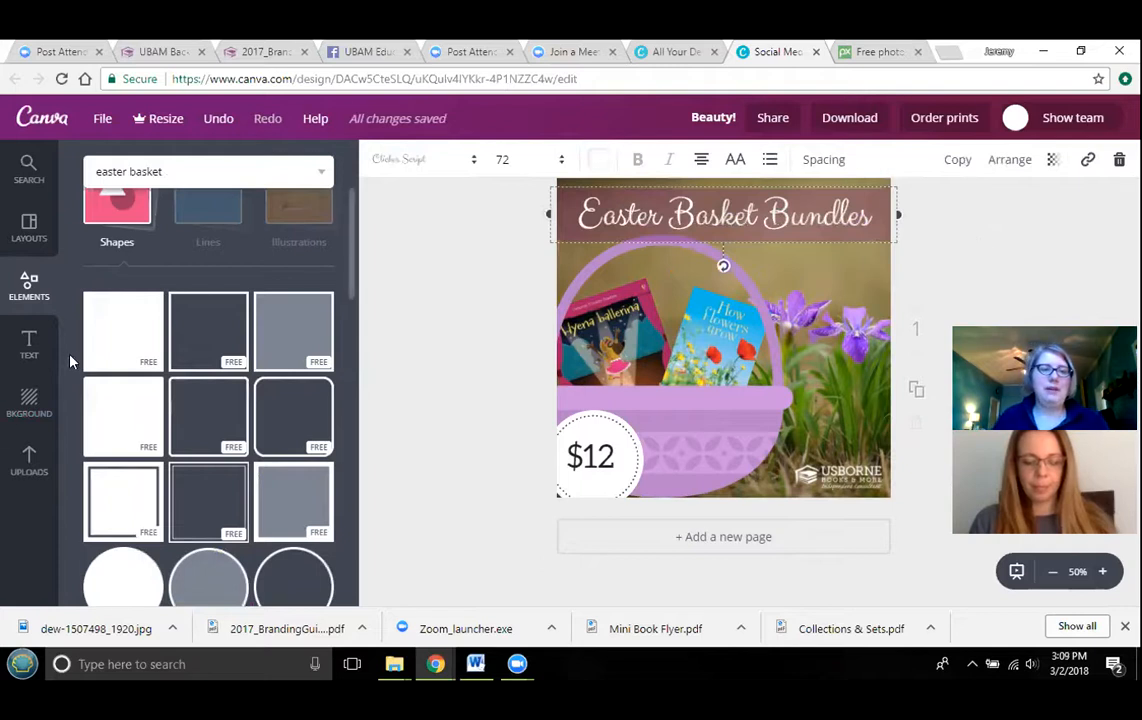
- Add a body text box reading "KidsReadForFun.com"
scroll(155, 352, "up", 2)
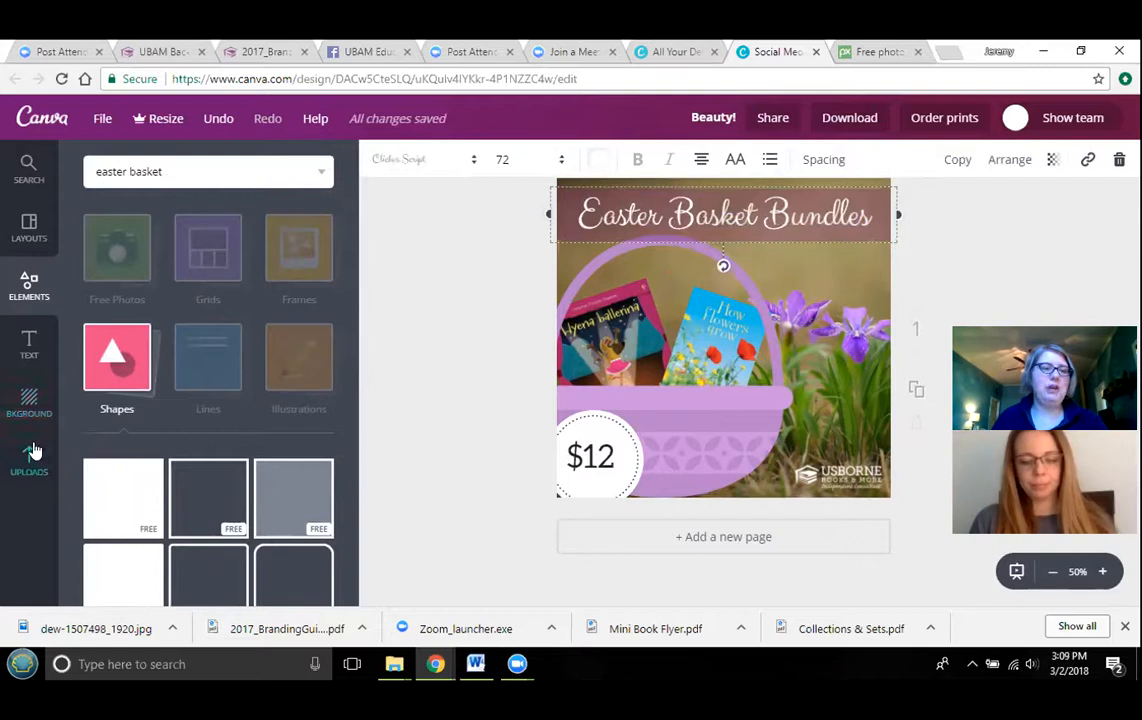
left_click(34, 350)
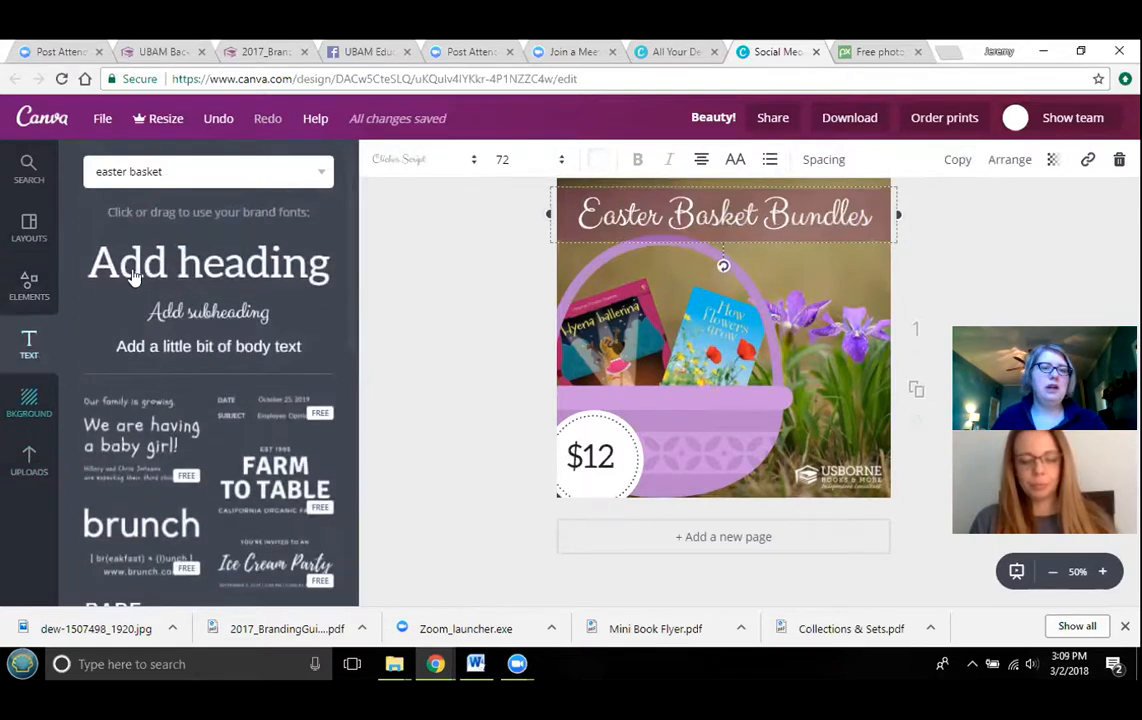
left_click(204, 346)
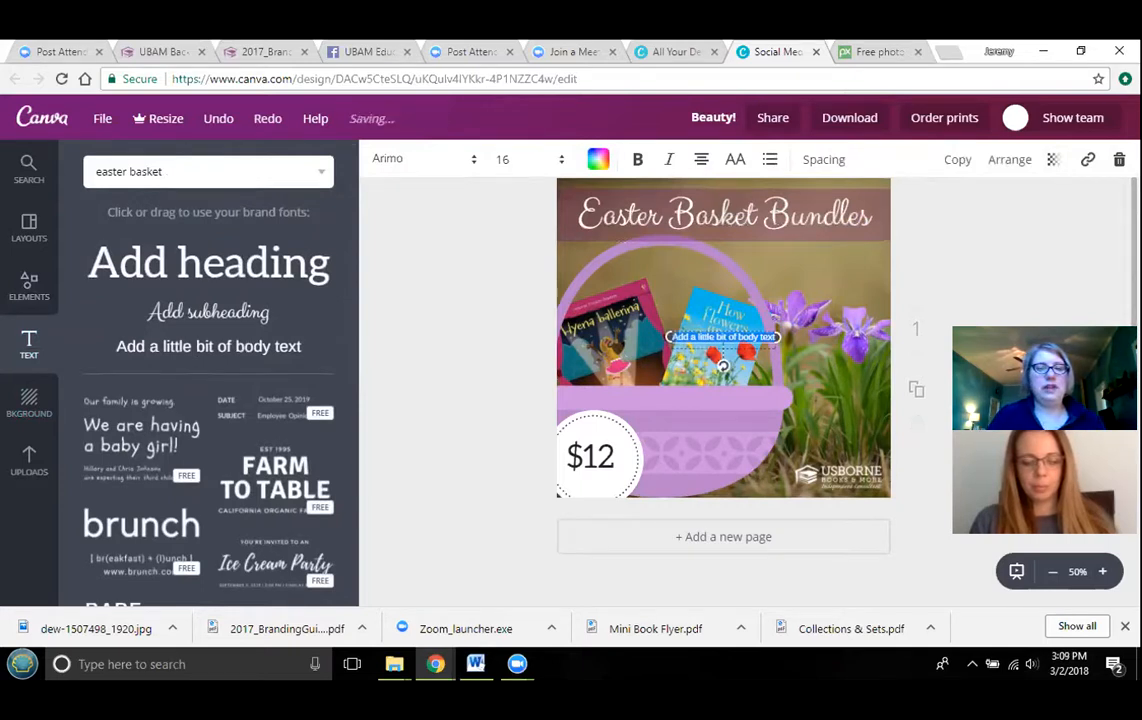
type("Kids")
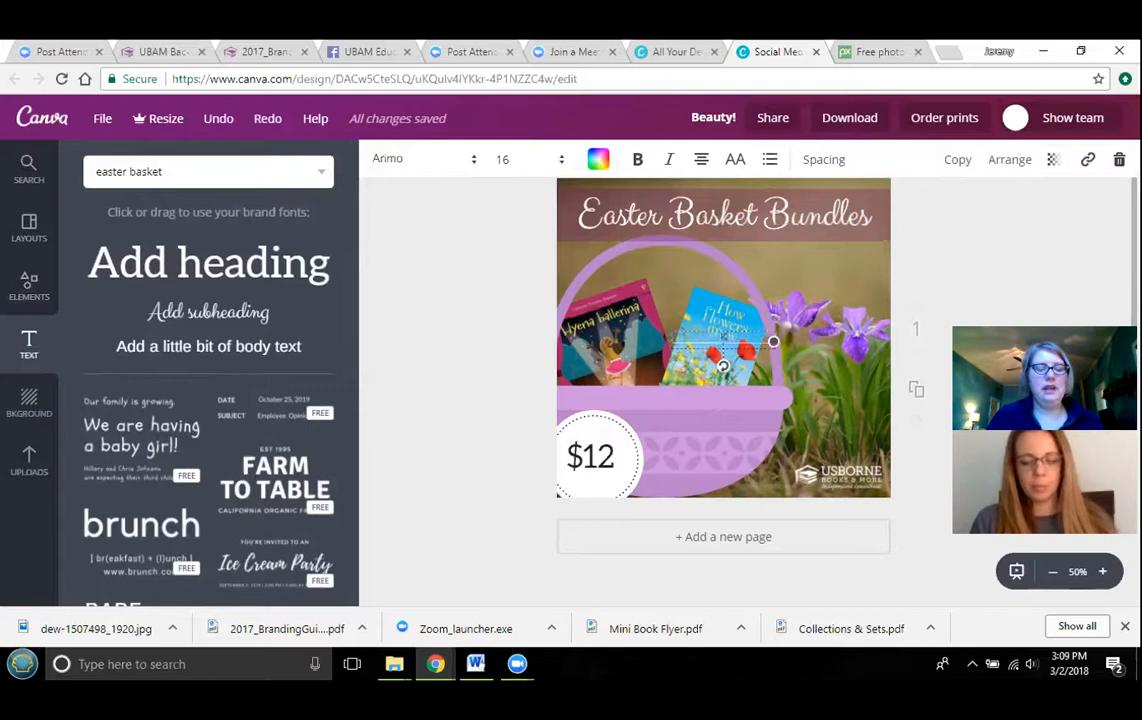
type("ReadFor")
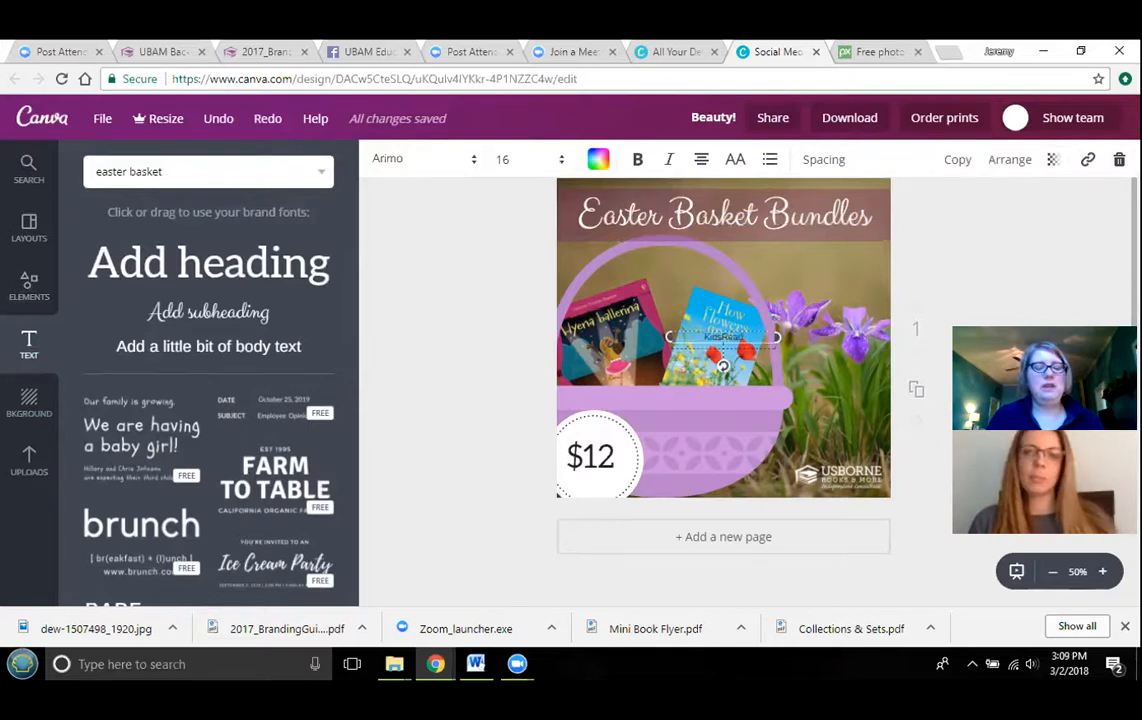
type("Fun.com")
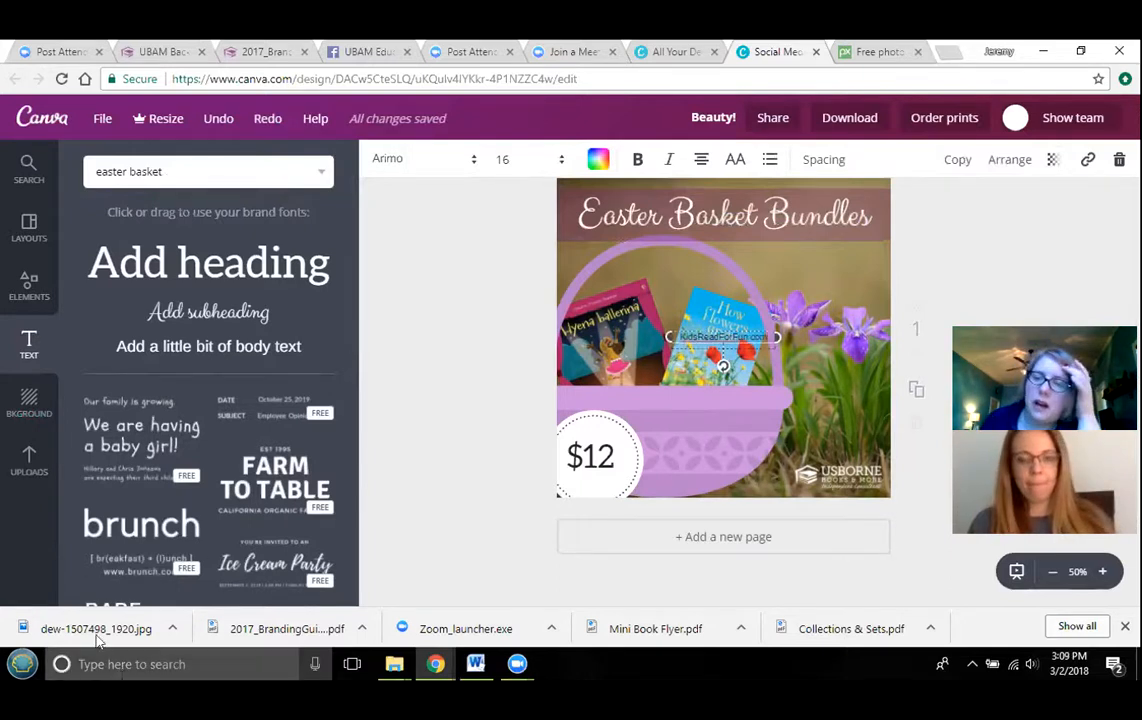
- Move the web address text to the bottom between the price circle and the logo and make it bold
left_click(1000, 273)
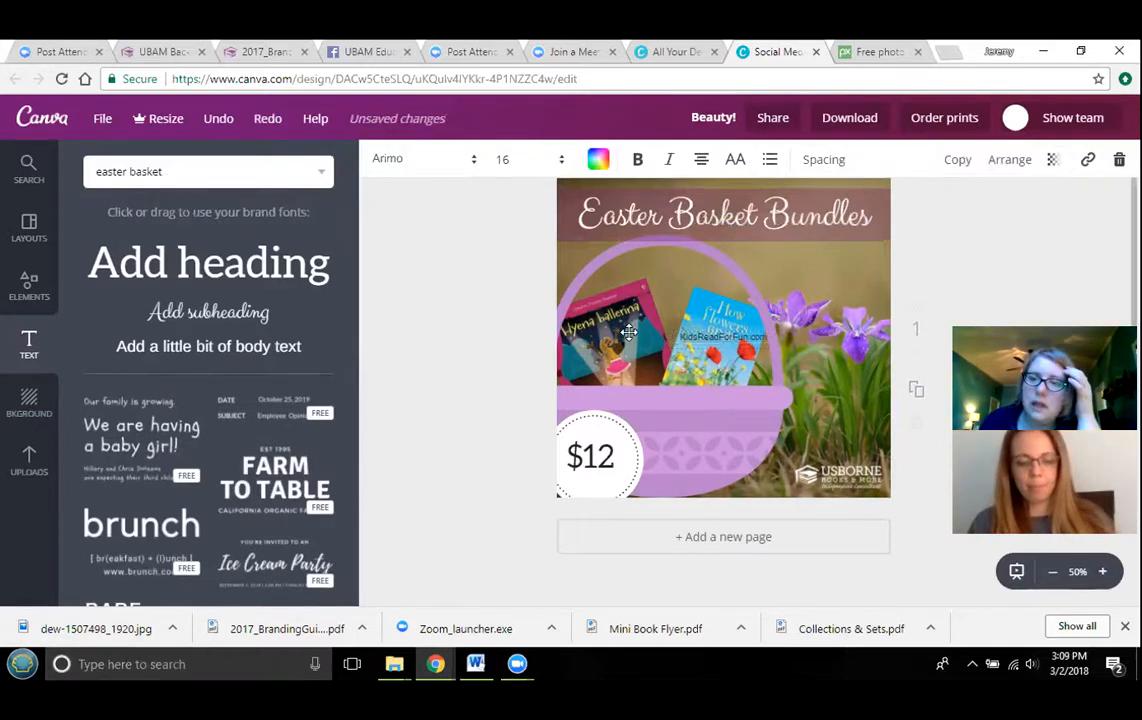
left_click_drag(710, 390, 707, 470)
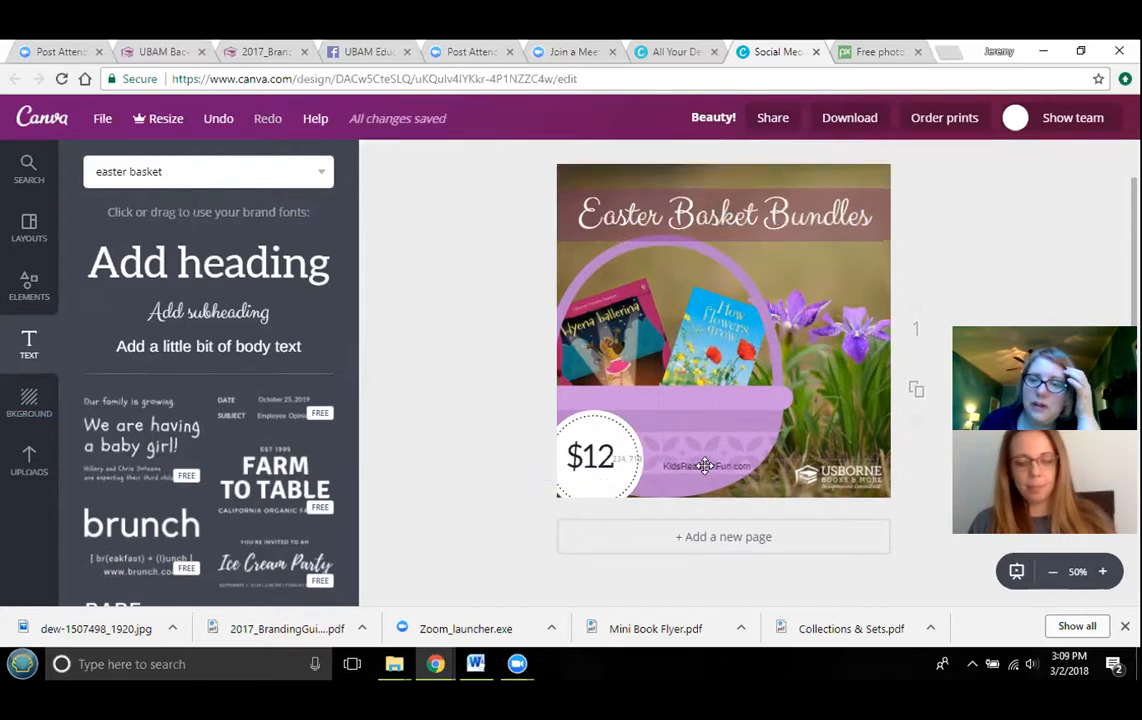
left_click(705, 466)
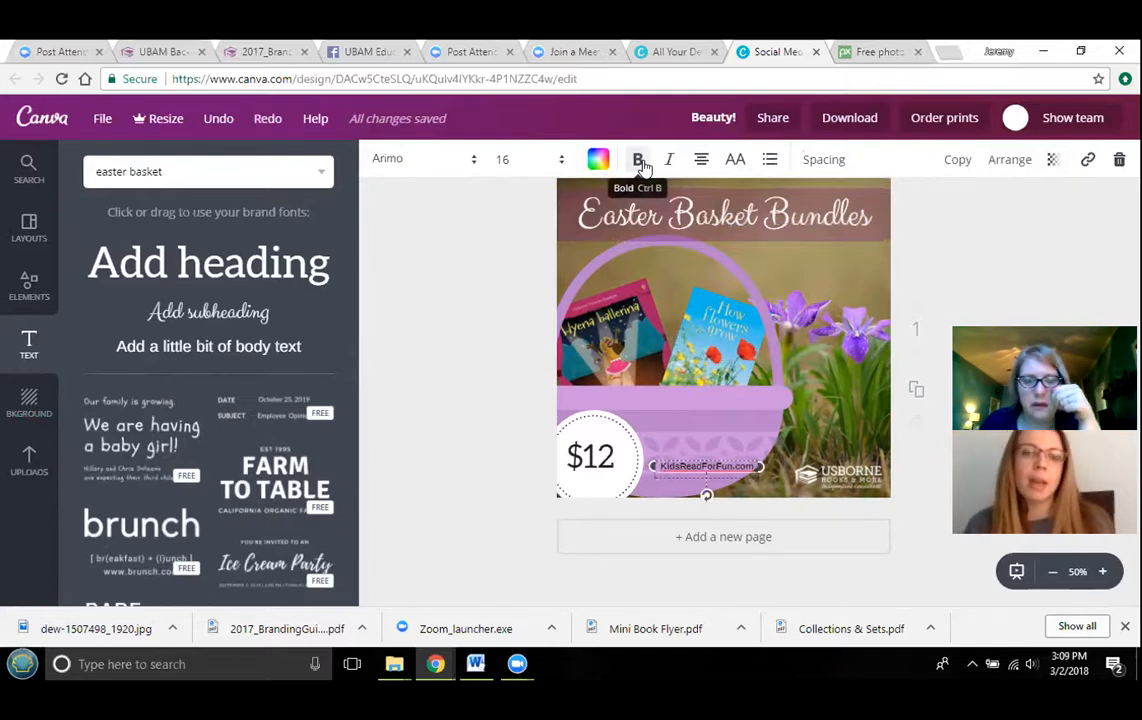
left_click(995, 232)
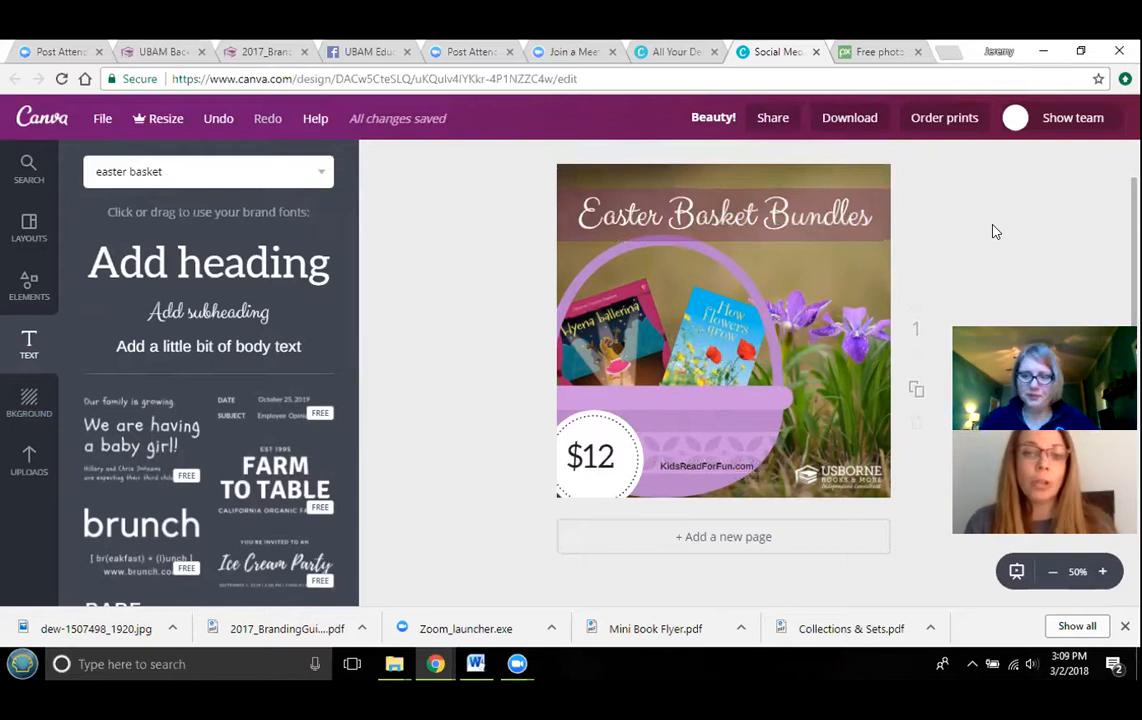
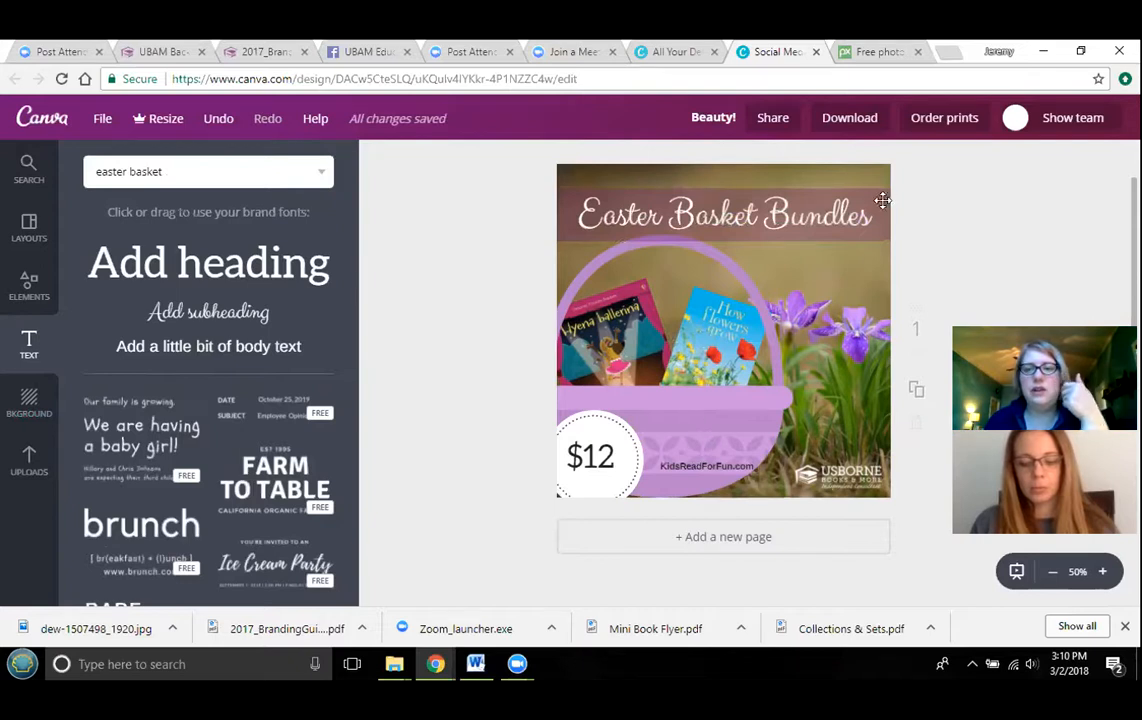
- Move the title and its banner up to the top edge of the graphic and nudge the web address slightly lower
left_click_drag(849, 201, 876, 178)
left_click_drag(871, 233, 870, 217)
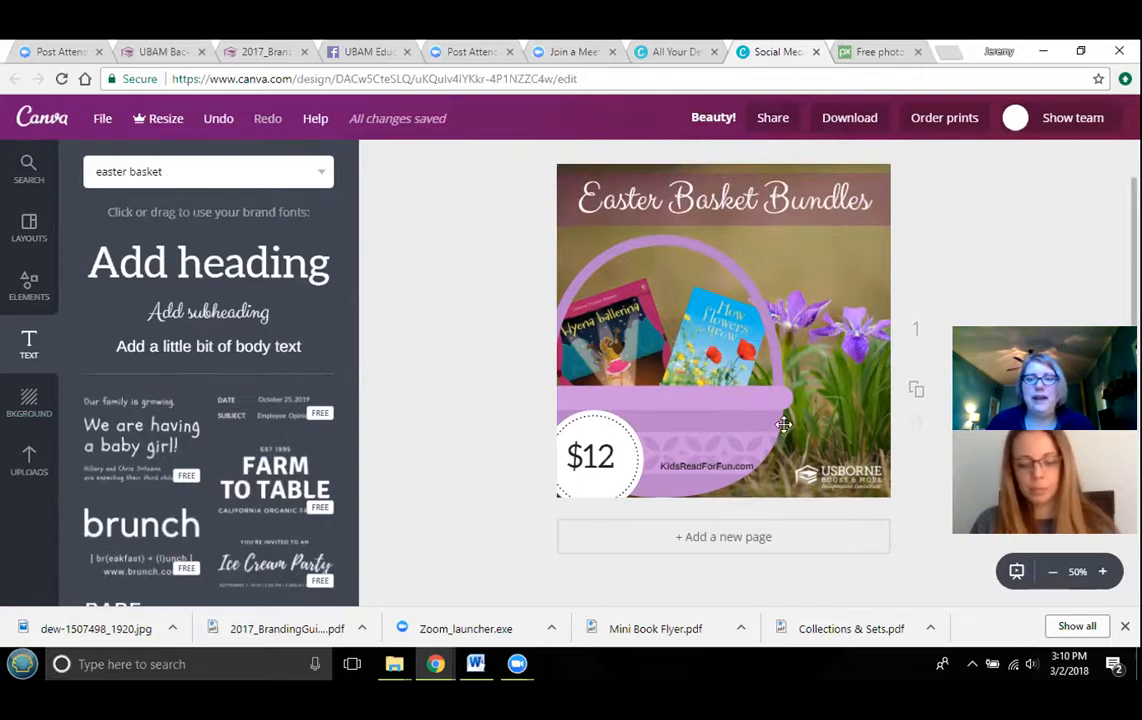
left_click_drag(703, 468, 699, 476)
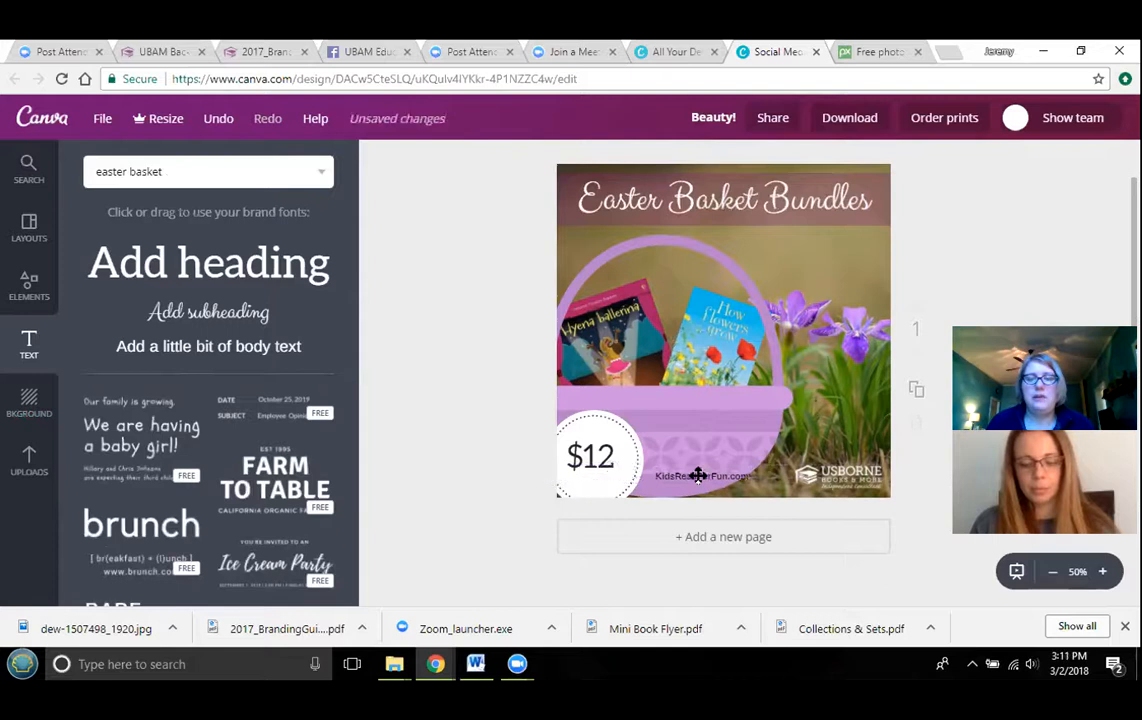